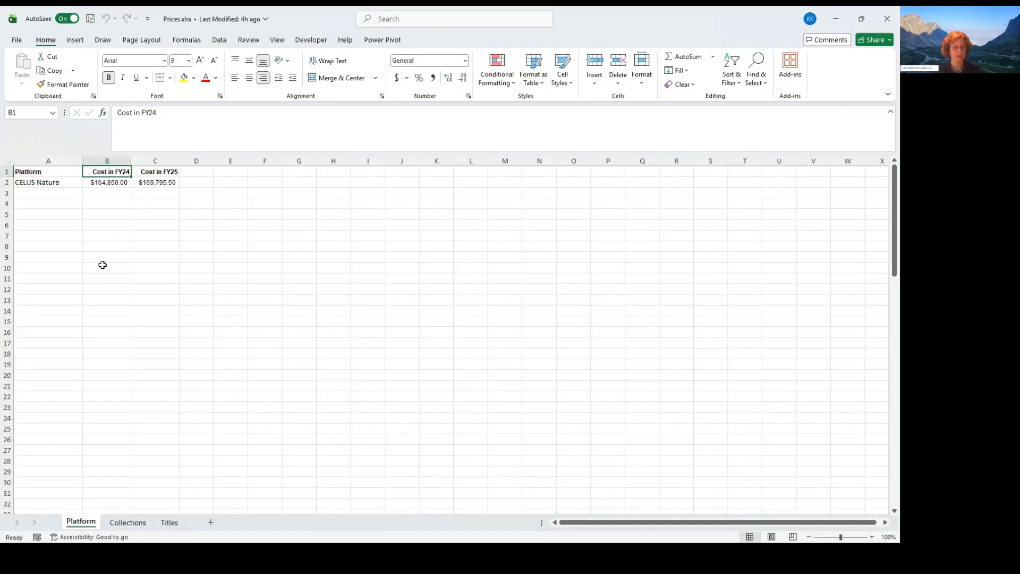
# Review the FY24 and FY25 cost columns for CELUS Nature on the Platform sheet.
pyautogui.press('Right')
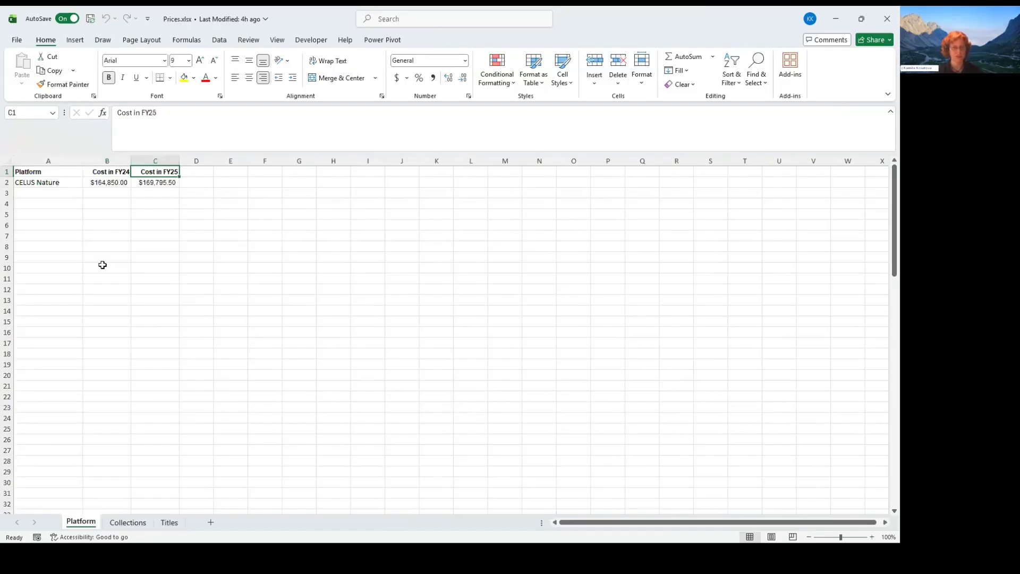
pyautogui.press('Down')
pyautogui.press('Left')
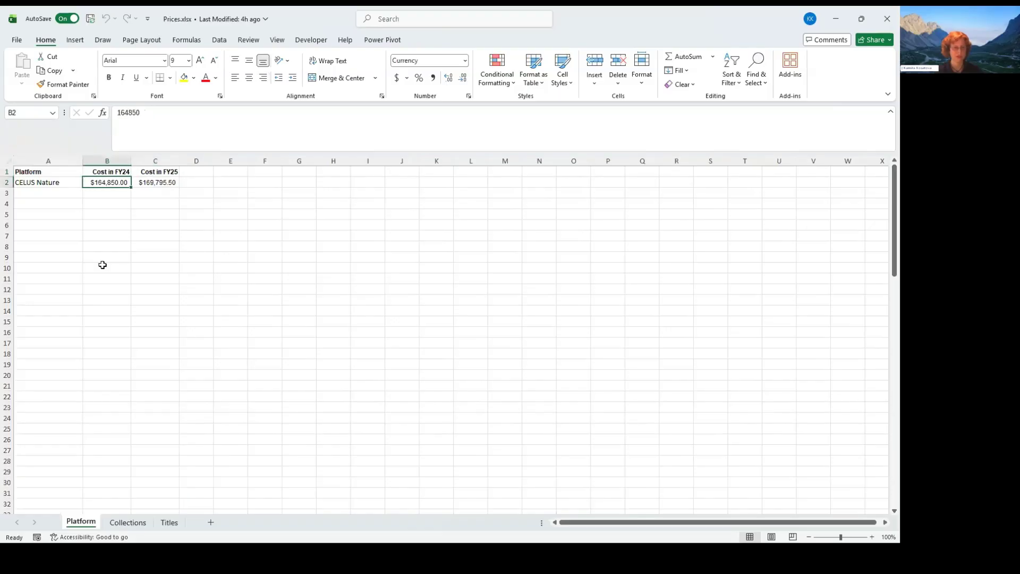
pyautogui.press('Up')
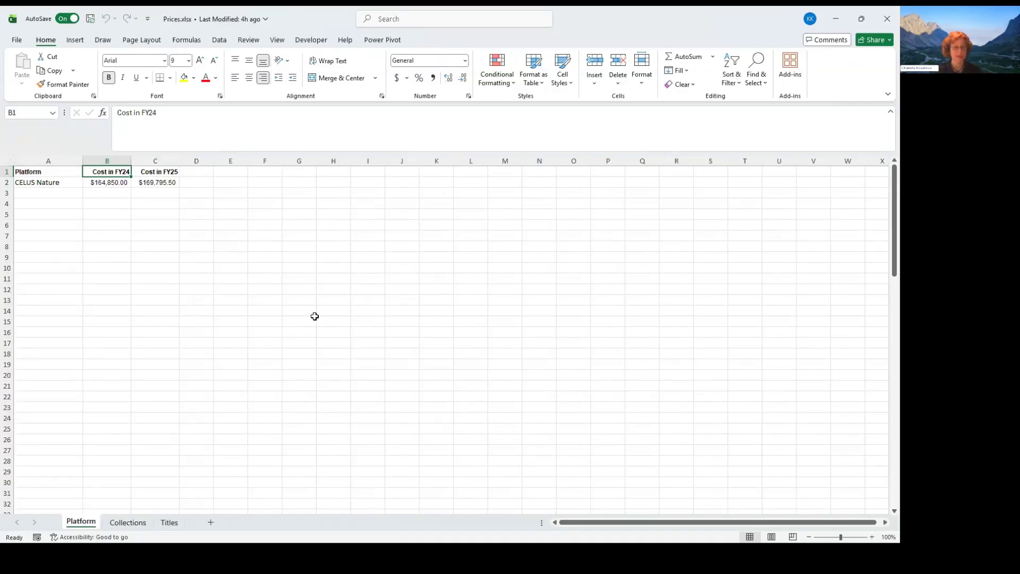
# Review the Collection_A, Collection_B and Nature_title entries on the Collections sheet.
pyautogui.click(130, 522)
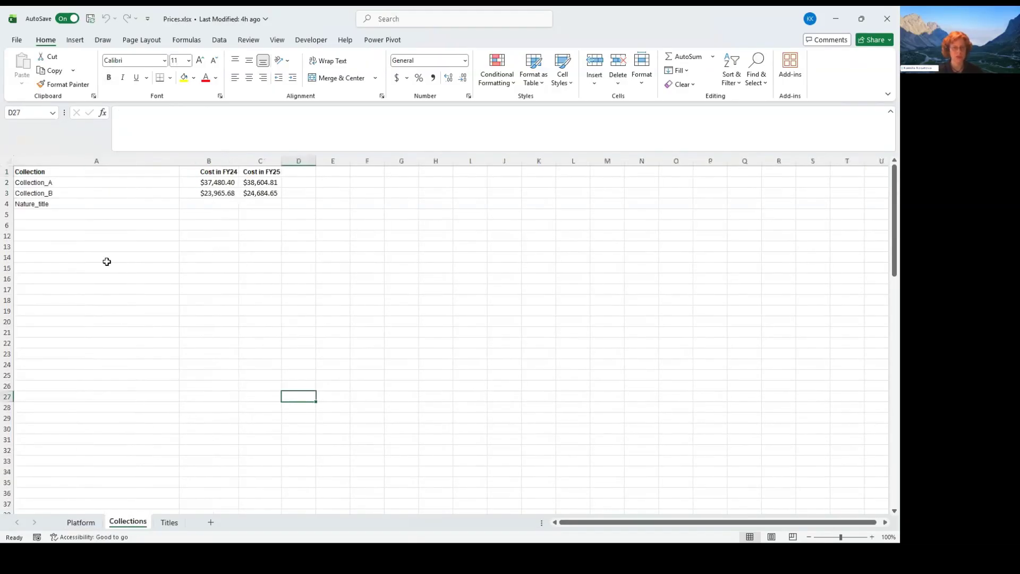
pyautogui.click(90, 181)
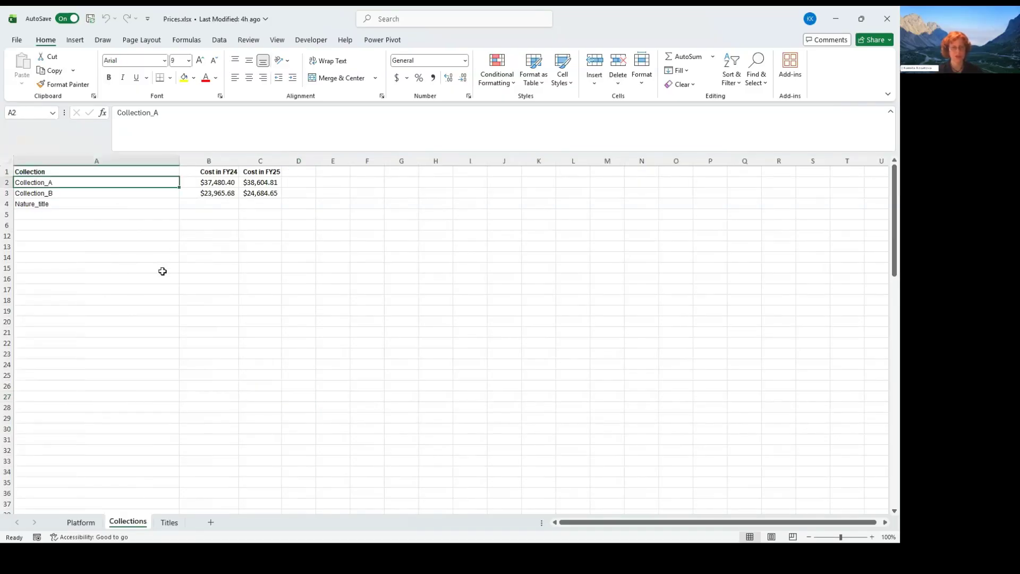
pyautogui.press('Down')
pyautogui.press('Down')
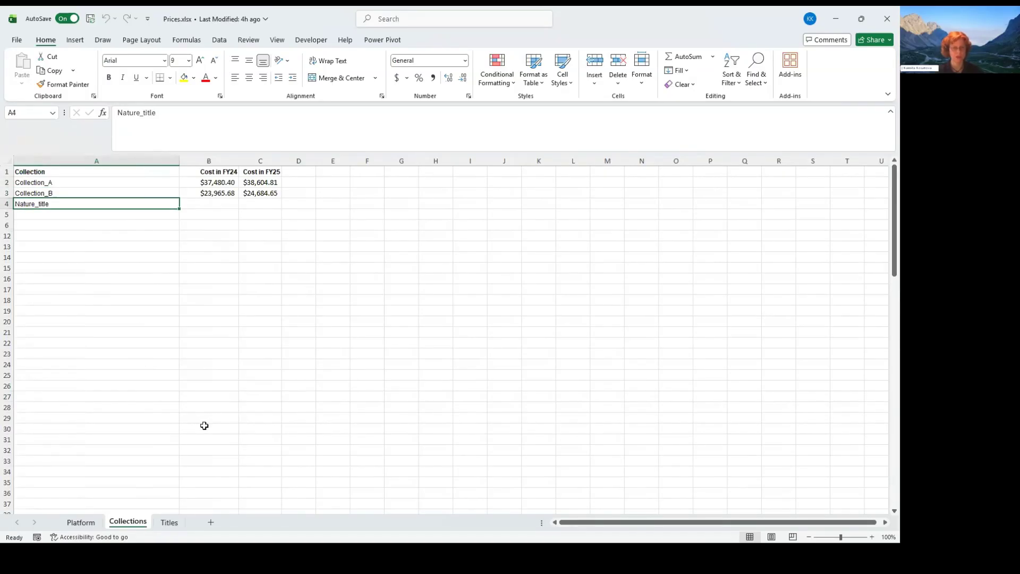
# Open the Titles sheet and inspect the tag assigned to the first title.
pyautogui.click(169, 523)
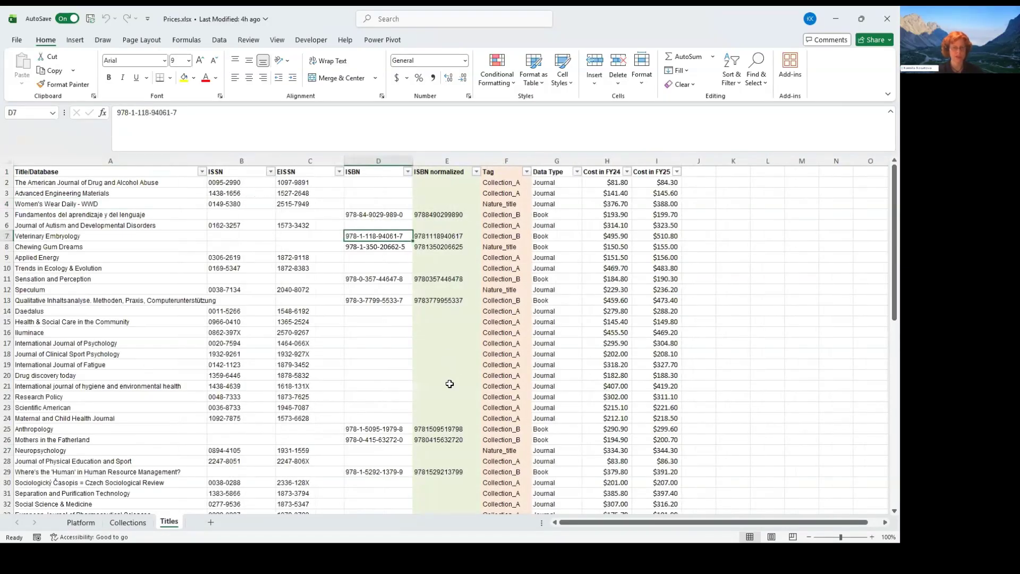
pyautogui.press('Right')
pyautogui.press('Right')
pyautogui.press('Up')
pyautogui.press('Up')
pyautogui.press('Up')
pyautogui.press('Up')
pyautogui.press('Up')
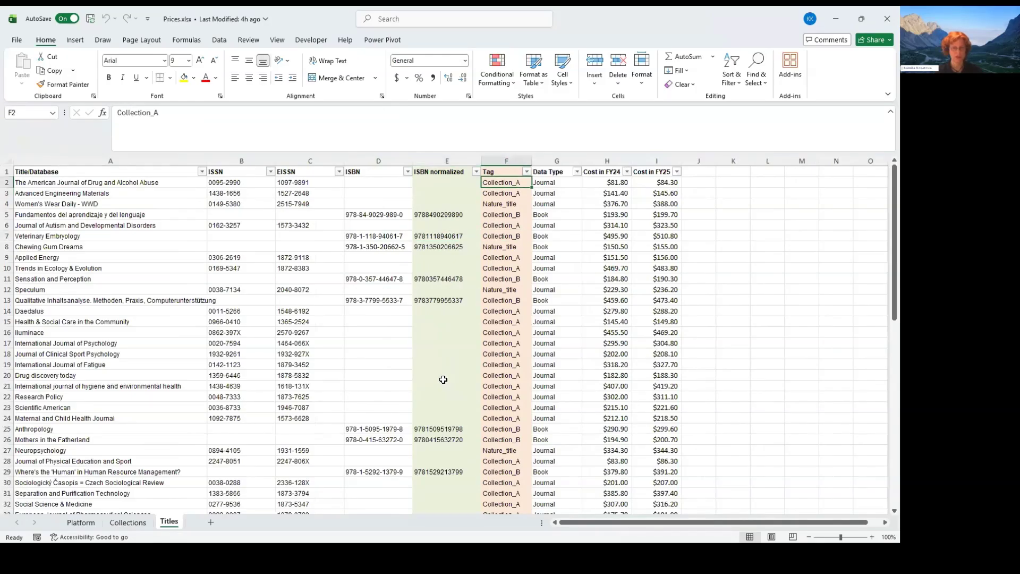
# Compare the first few titles on the Titles sheet with the collection tags assigned to them.
pyautogui.press('Left')
pyautogui.press('Left')
pyautogui.press('Left')
pyautogui.press('Left')
pyautogui.press('Left')
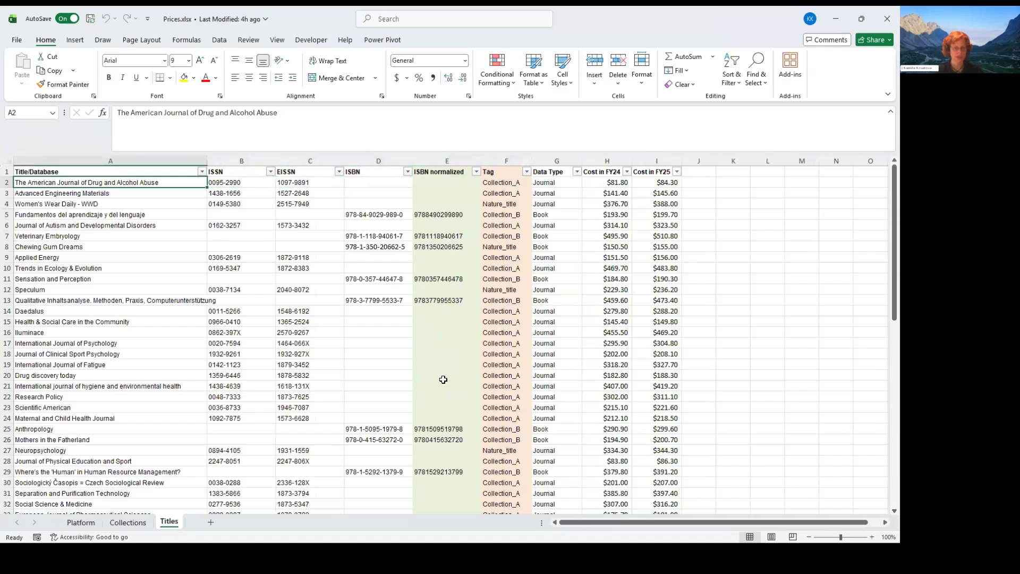
pyautogui.press('Right')
pyautogui.press('Right')
pyautogui.press('Right')
pyautogui.press('Right')
pyautogui.press('Right')
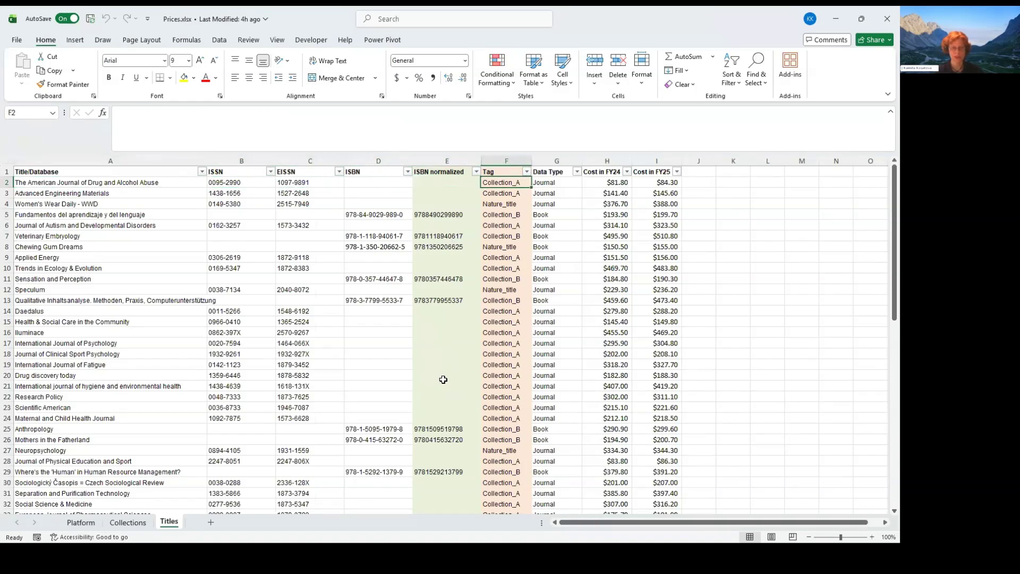
pyautogui.press('Down')
pyautogui.press('Down')
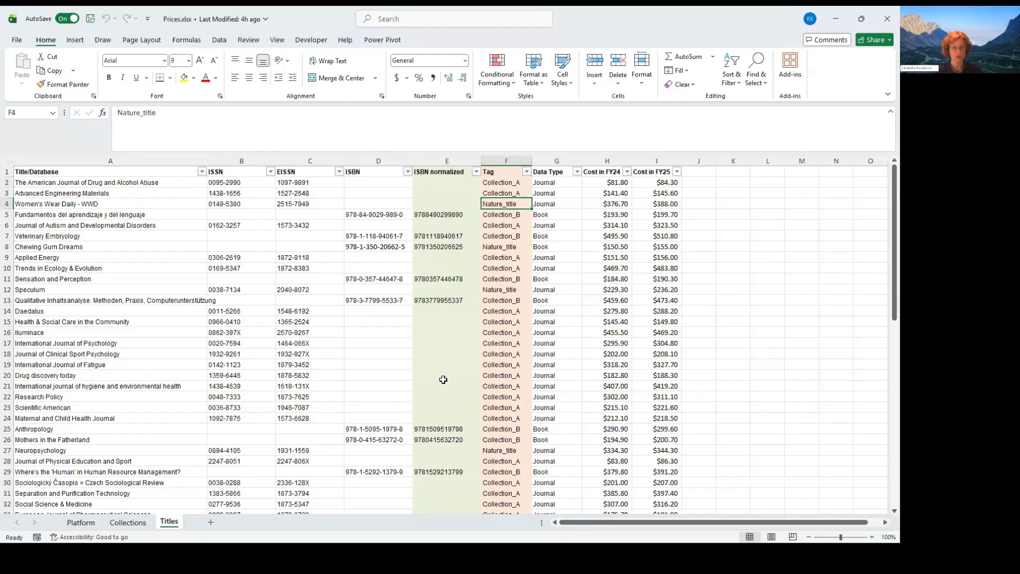
pyautogui.press('Down')
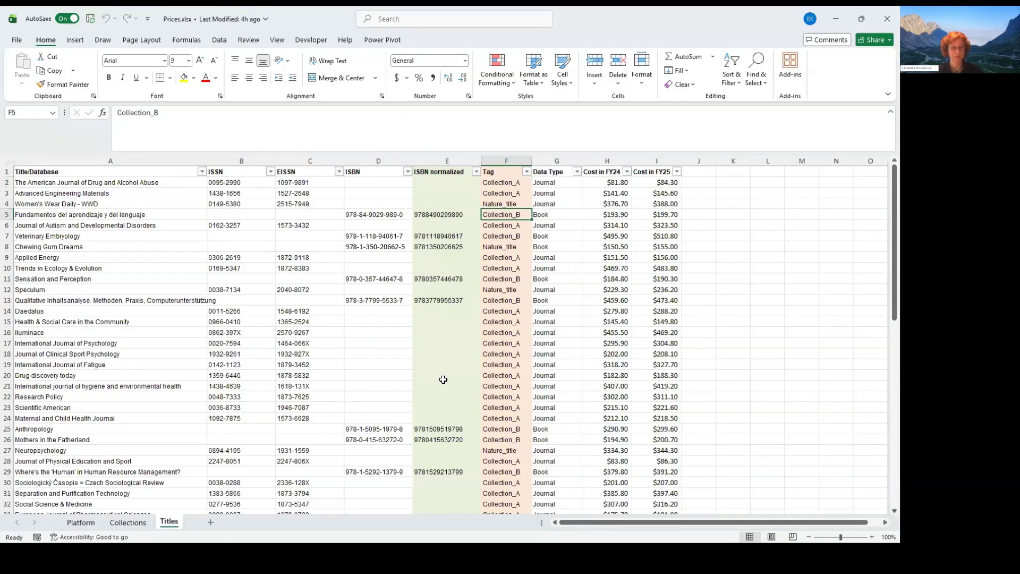
# Examine the row of the book Fundamentos del aprendizaje y del lenguaje and its entry in the ISBN column.
pyautogui.press('Left')
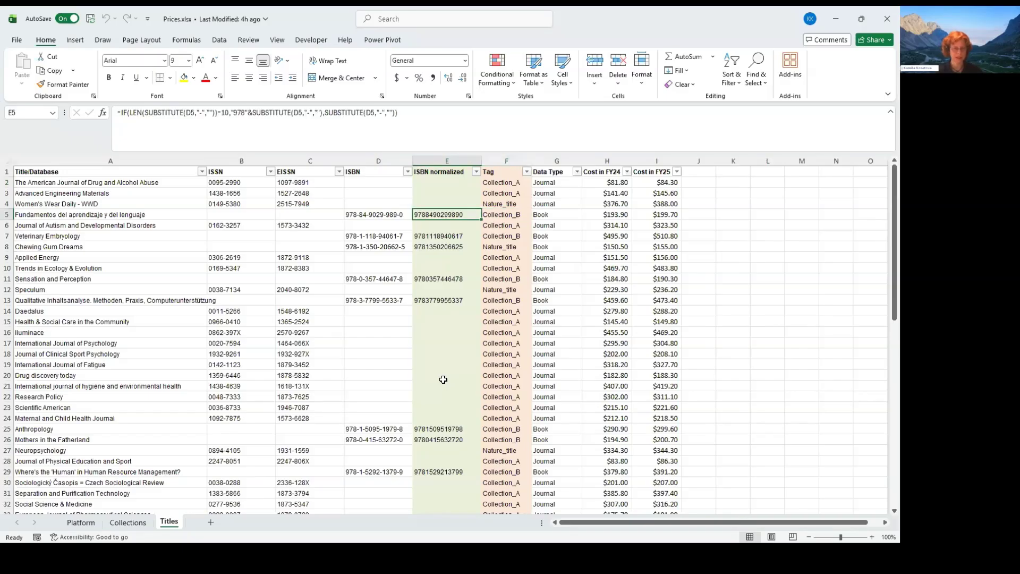
pyautogui.press('Left')
pyautogui.press('Left')
pyautogui.press('Left')
pyautogui.press('Left')
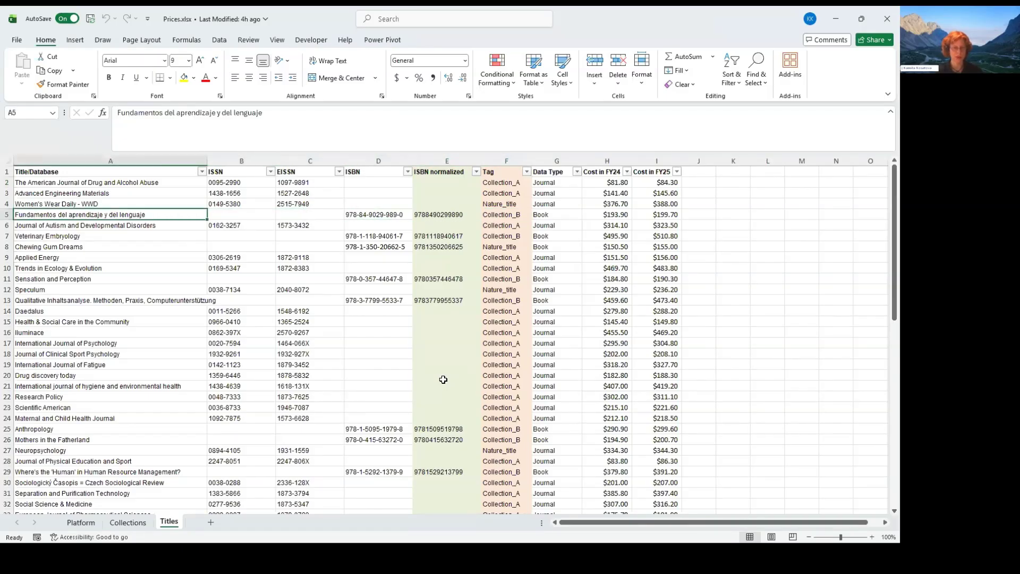
pyautogui.press('Right')
pyautogui.press('Right')
pyautogui.press('Right')
pyautogui.press('Up')
pyautogui.press('Up')
pyautogui.press('Up')
pyautogui.press('Up')
pyautogui.press('Down')
pyautogui.press('Down')
pyautogui.press('Down')
pyautogui.press('Down')
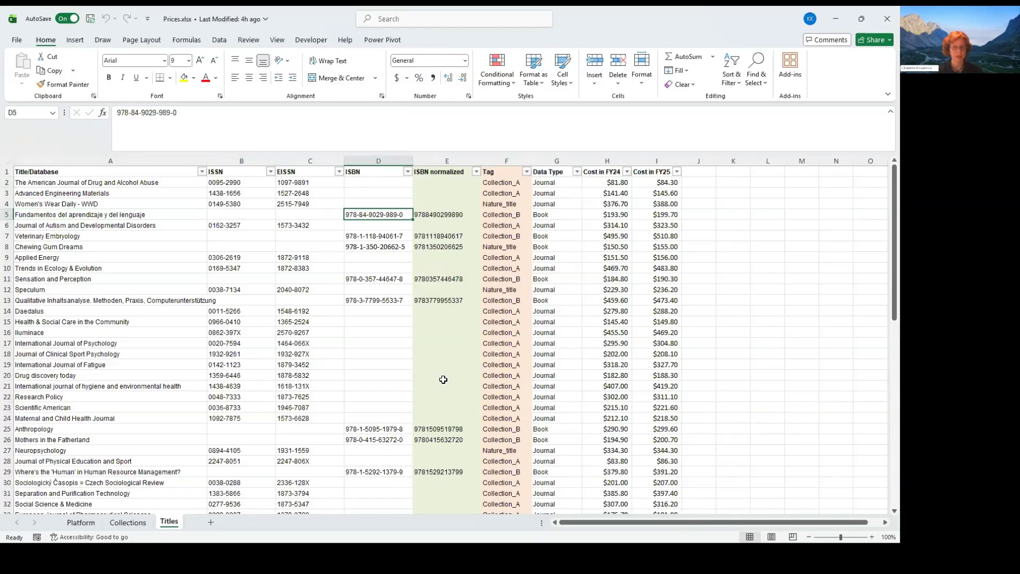
# Inspect the ISBN normalized column and the formula in E5 that converts the ISBN in D5.
pyautogui.press('Right')
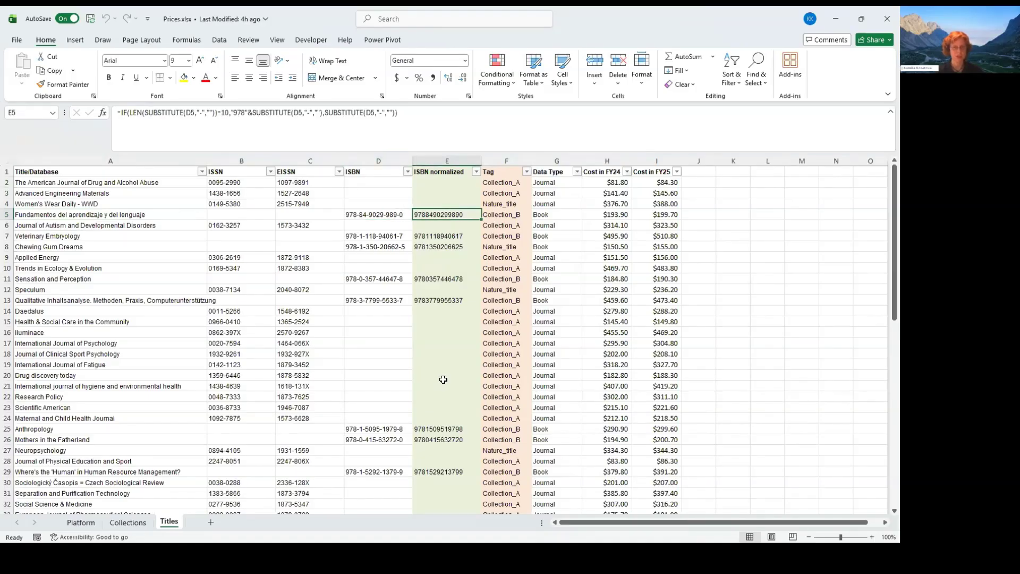
pyautogui.press('Up')
pyautogui.press('Up')
pyautogui.press('Up')
pyautogui.press('Up')
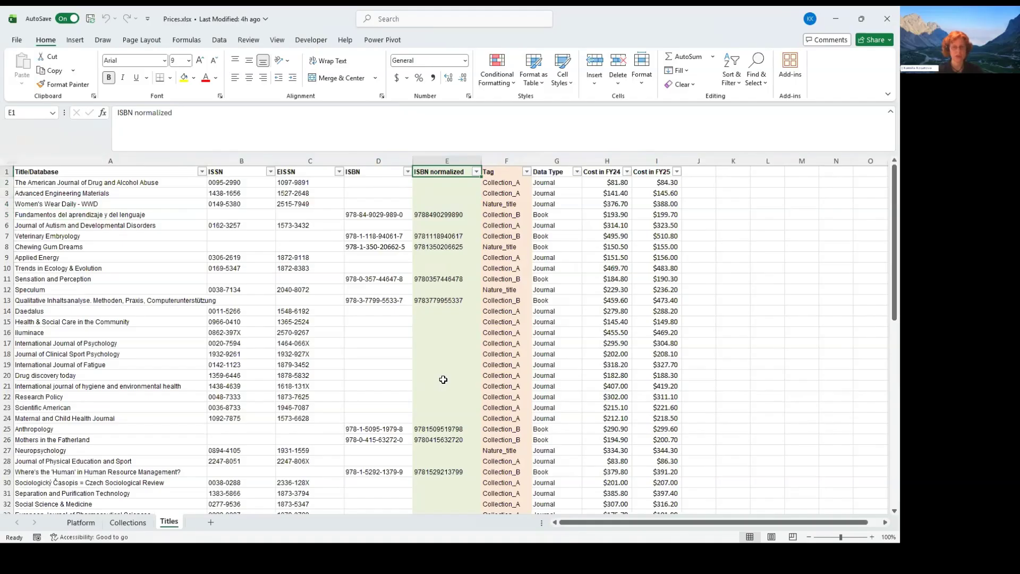
pyautogui.press('Down')
pyautogui.press('Down')
pyautogui.press('Down')
pyautogui.press('Down')
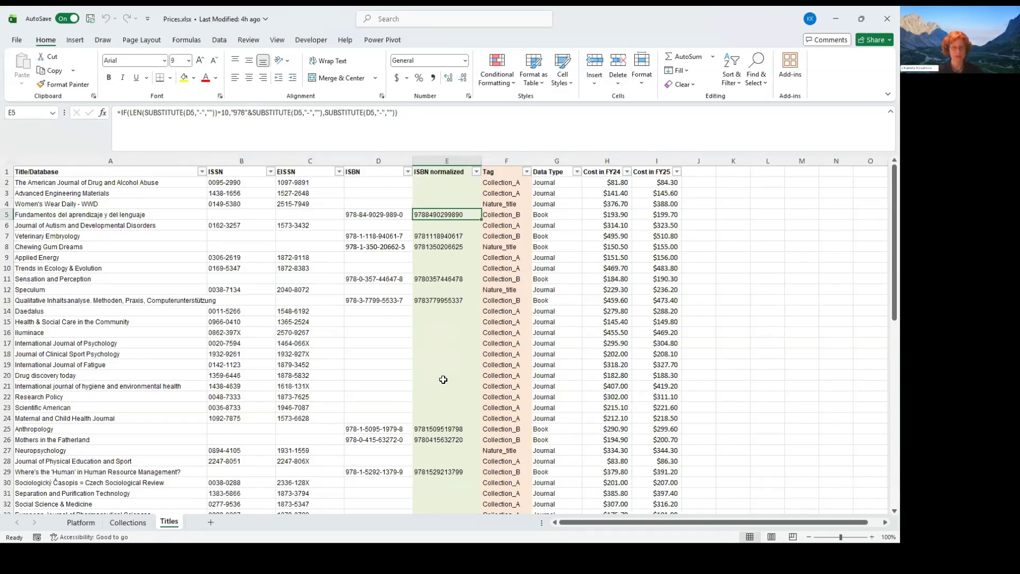
pyautogui.press('Left')
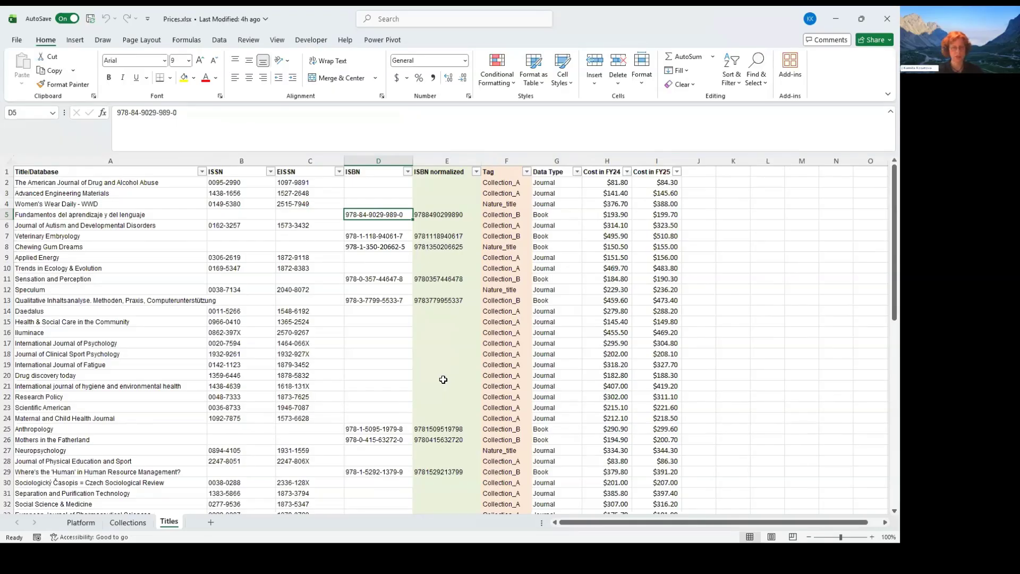
# Highlight the 978 prefix and the final digit of the ISBN in D5 in turn, leaving the cell unedited.
pyautogui.click(125, 113)
pyautogui.moveTo(128, 113); pyautogui.dragTo(115, 113)
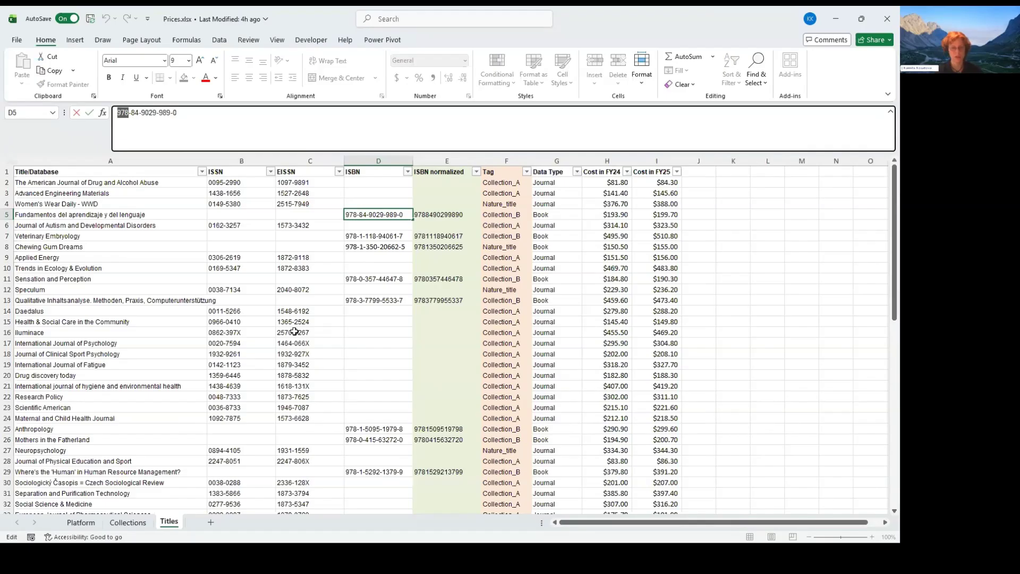
pyautogui.press('Escape')
pyautogui.press('Right')
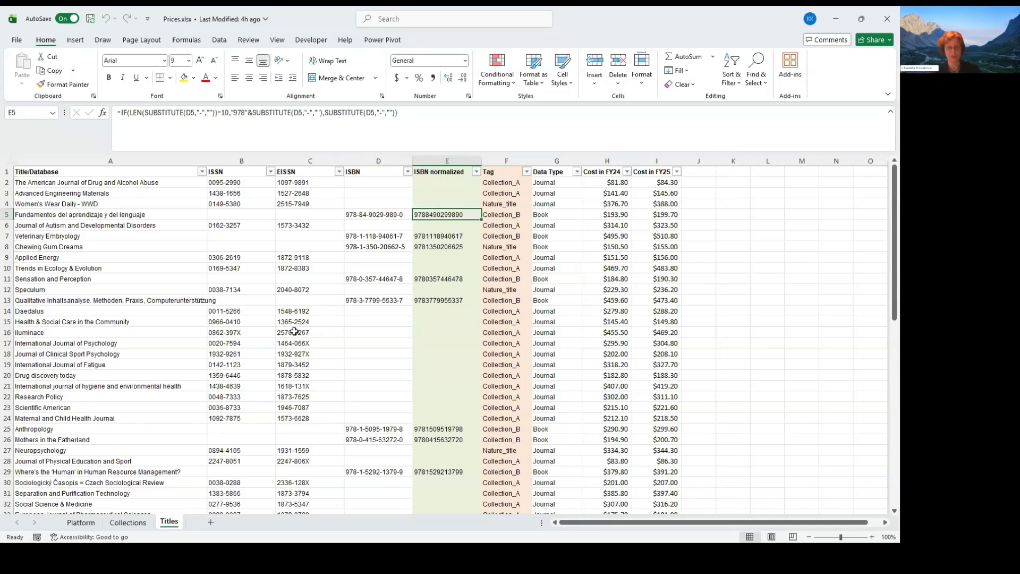
pyautogui.press('Left')
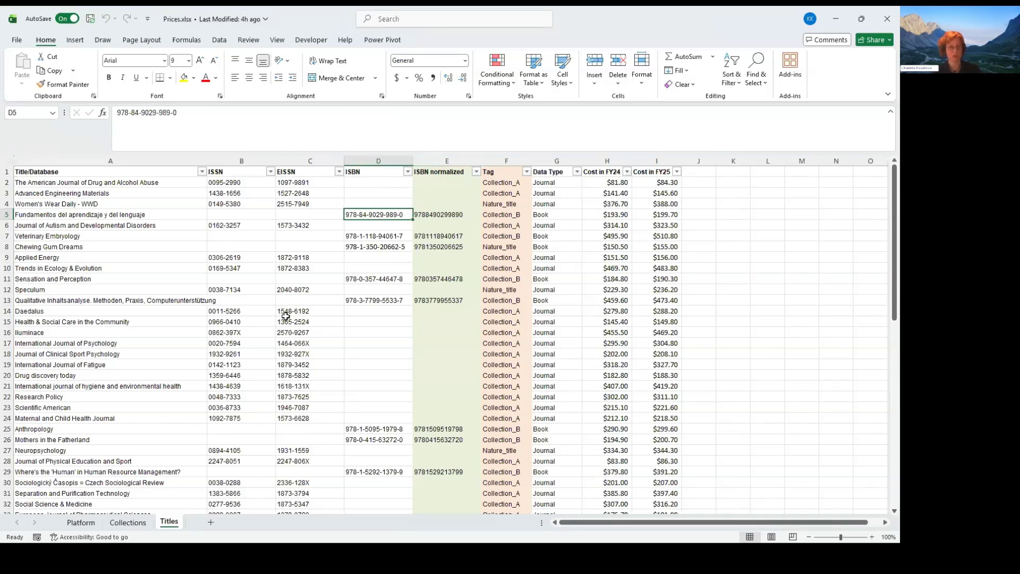
pyautogui.click(174, 112)
pyautogui.moveTo(172, 112); pyautogui.dragTo(179, 112)
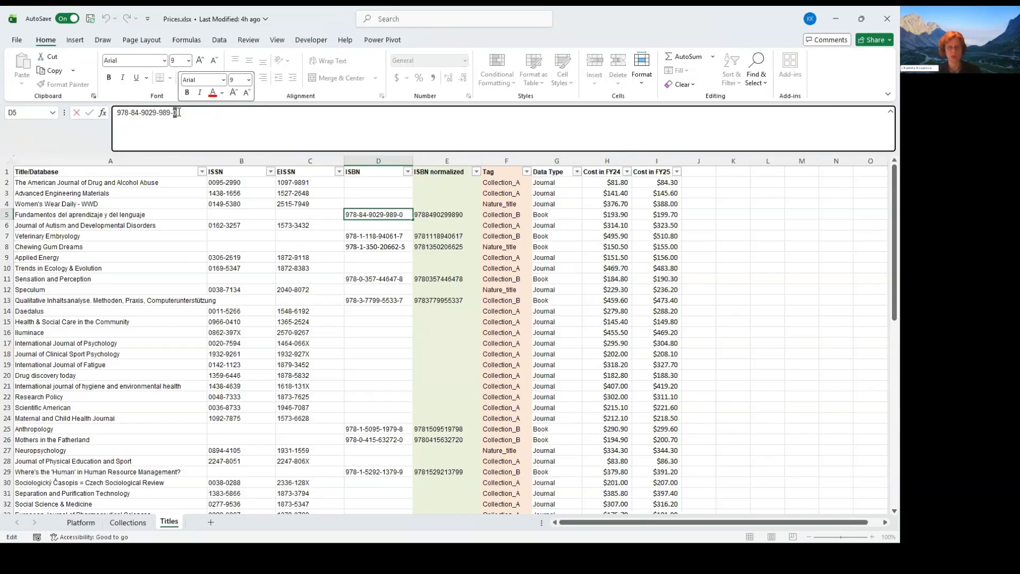
pyautogui.press('Escape')
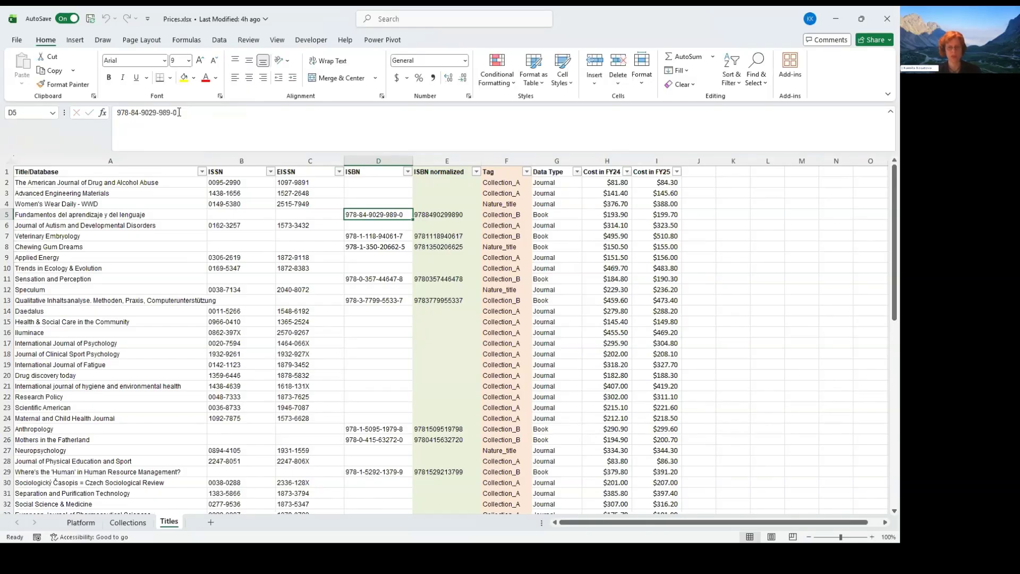
# Compare the hyphenated ISBN in D5 with the normalized ISBN formula in E5.
pyautogui.press('Right')
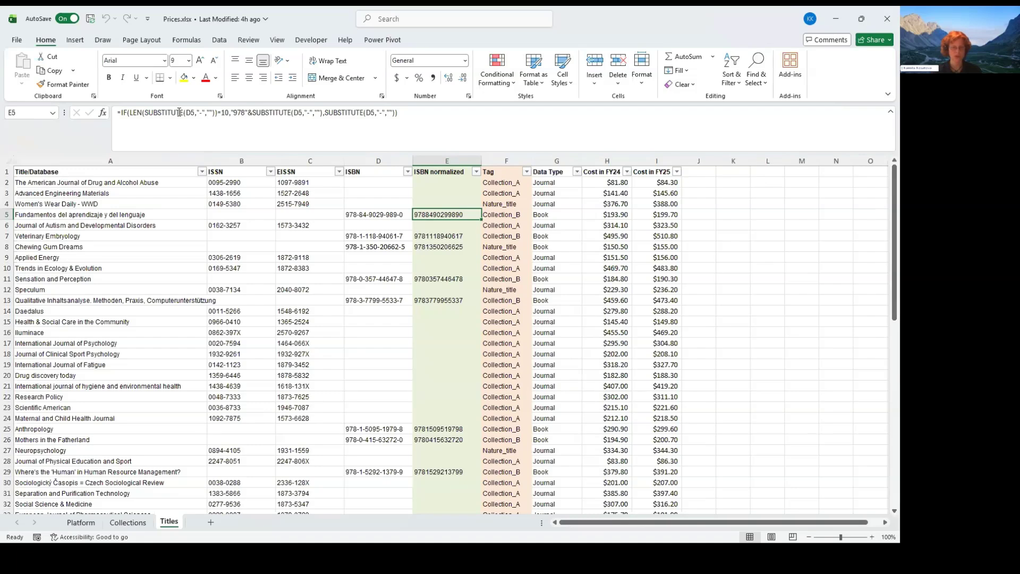
pyautogui.press('Left')
pyautogui.press('Right')
pyautogui.press('Left')
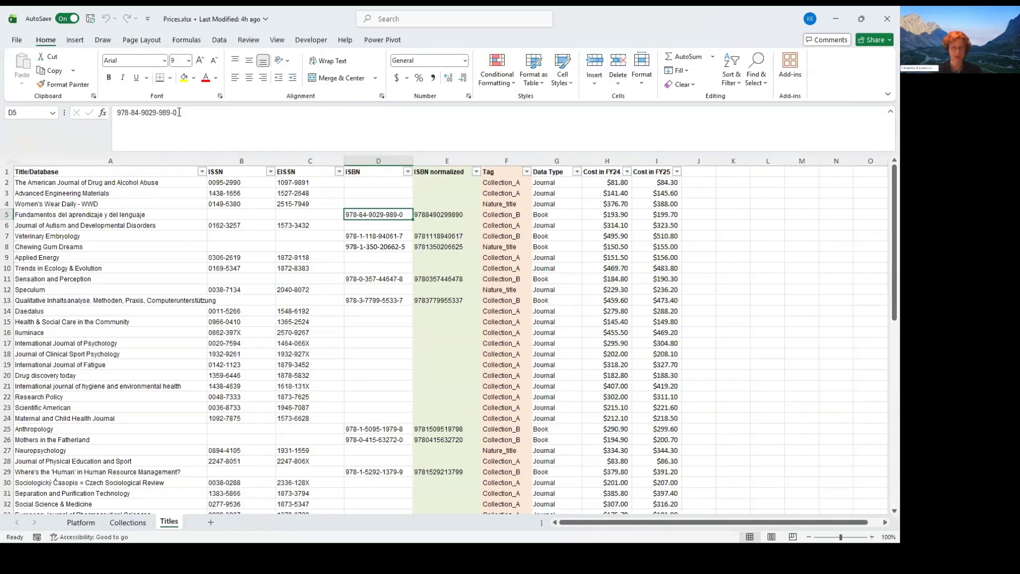
pyautogui.press('Right')
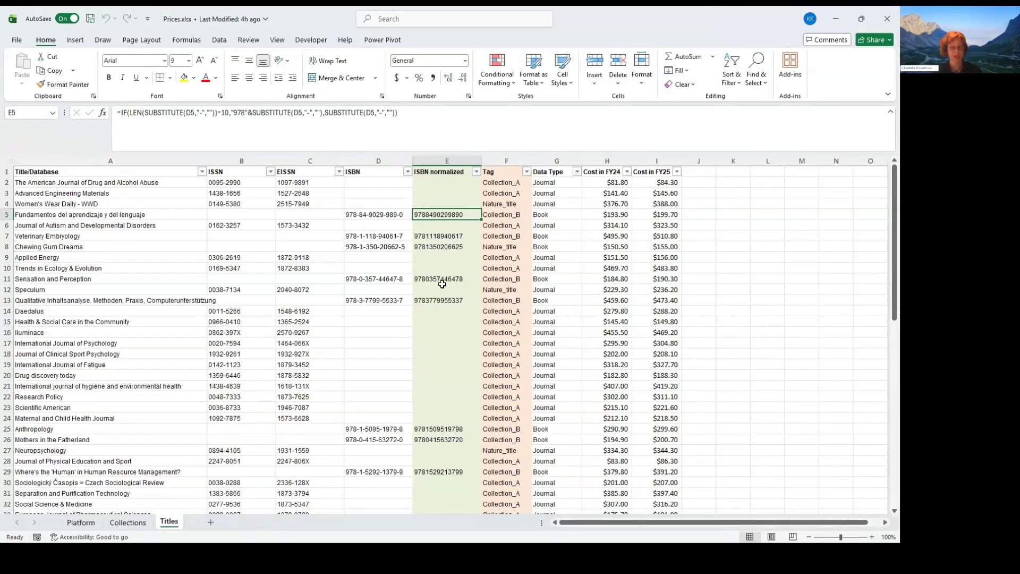
pyautogui.press('Left')
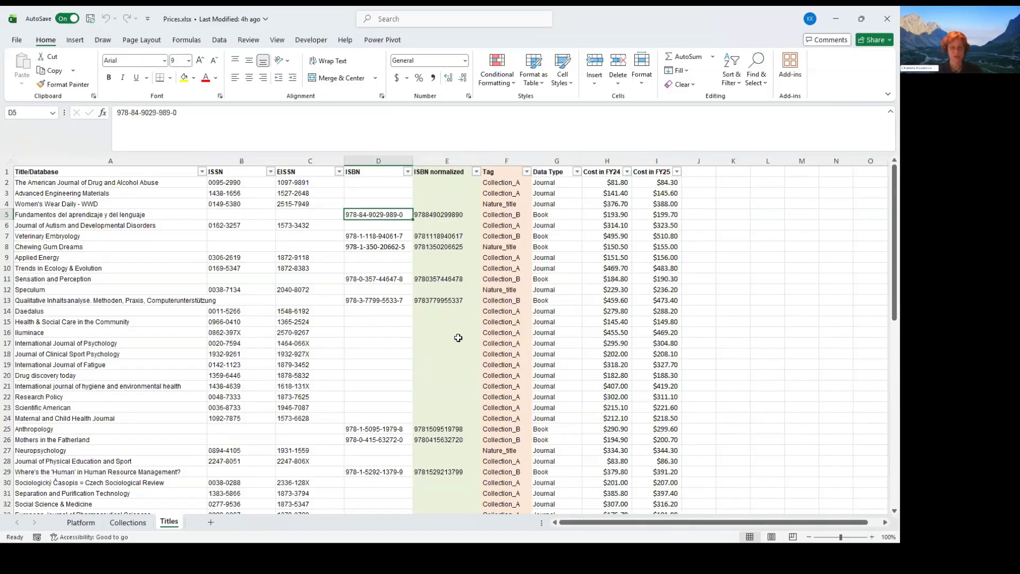
# Look through the ISBN entries in the remaining rows of the Titles sheet, from row 55 up to row 41.
pyautogui.press('pagedown')
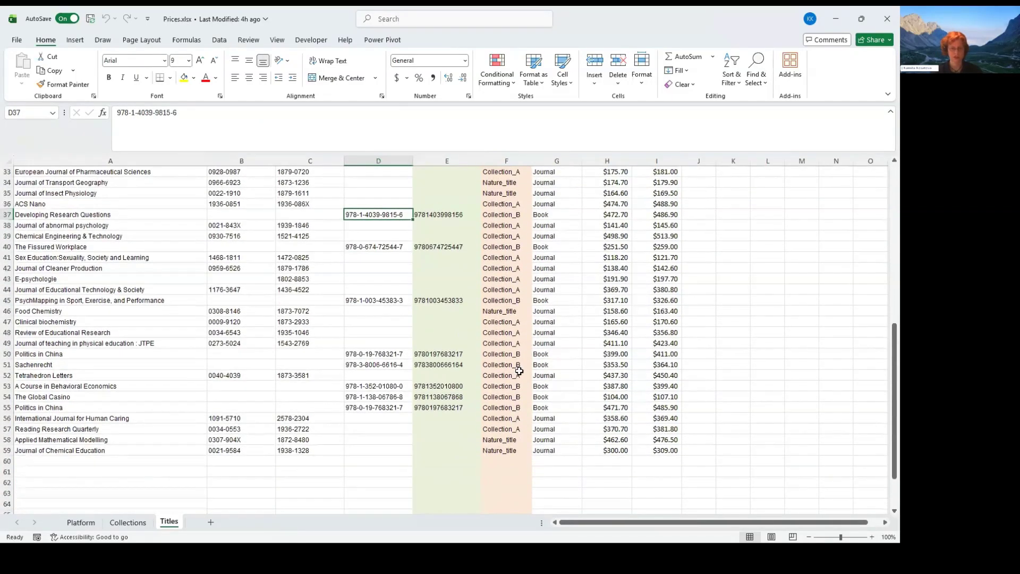
pyautogui.click(357, 407)
pyautogui.press('Up')
pyautogui.press('Up')
pyautogui.press('Up')
pyautogui.press('Up')
pyautogui.press('Up')
pyautogui.press('Up')
pyautogui.press('Up')
pyautogui.press('Up')
pyautogui.press('Up')
pyautogui.press('Up')
pyautogui.press('Up')
pyautogui.press('Up')
pyautogui.press('Up')
pyautogui.press('Up')
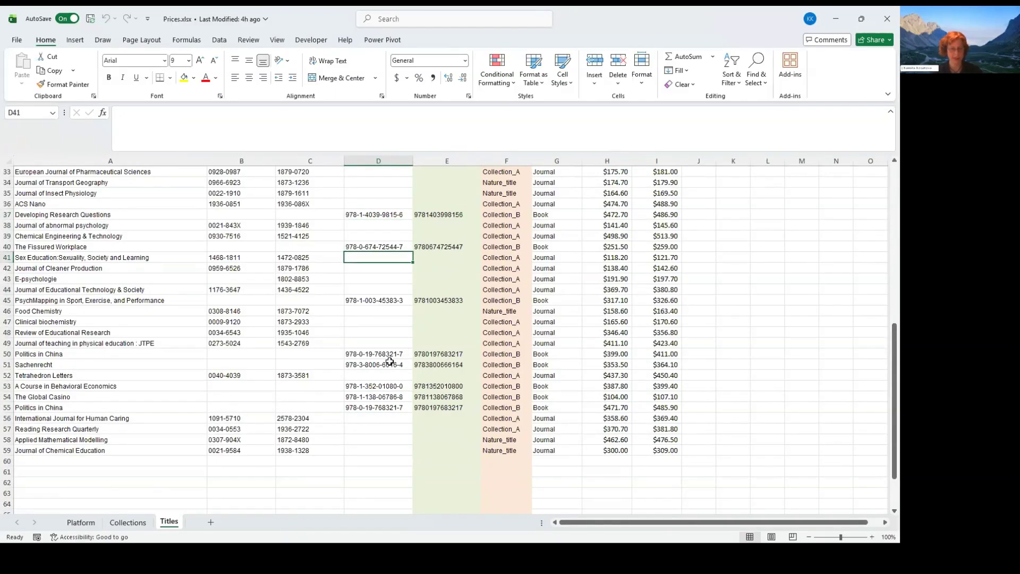
# Switch to CELUS in the browser, open the CELUS Nature platform's details and look over its interest chart.
pyautogui.hotkey('alt', 'Tab')
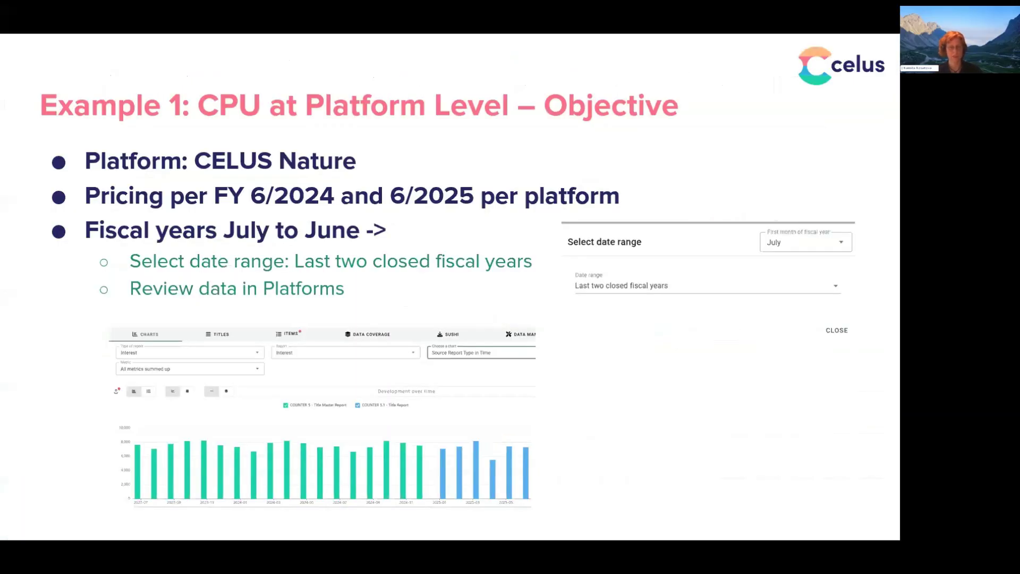
pyautogui.hotkey('alt', 'Tab')
pyautogui.hotkey('alt', 'Tab')
pyautogui.hotkey('alt', 'Tab')
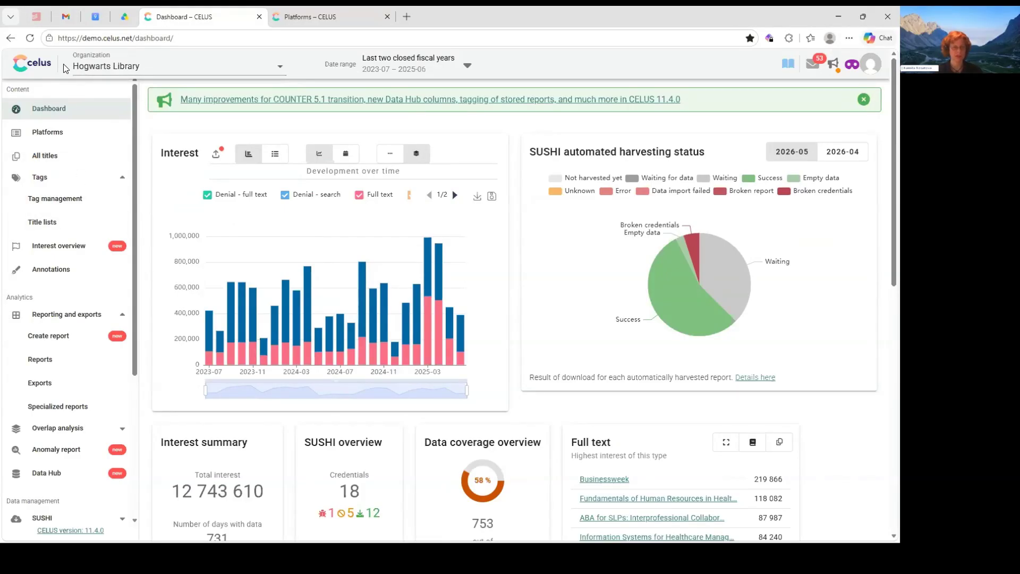
pyautogui.click(90, 136)
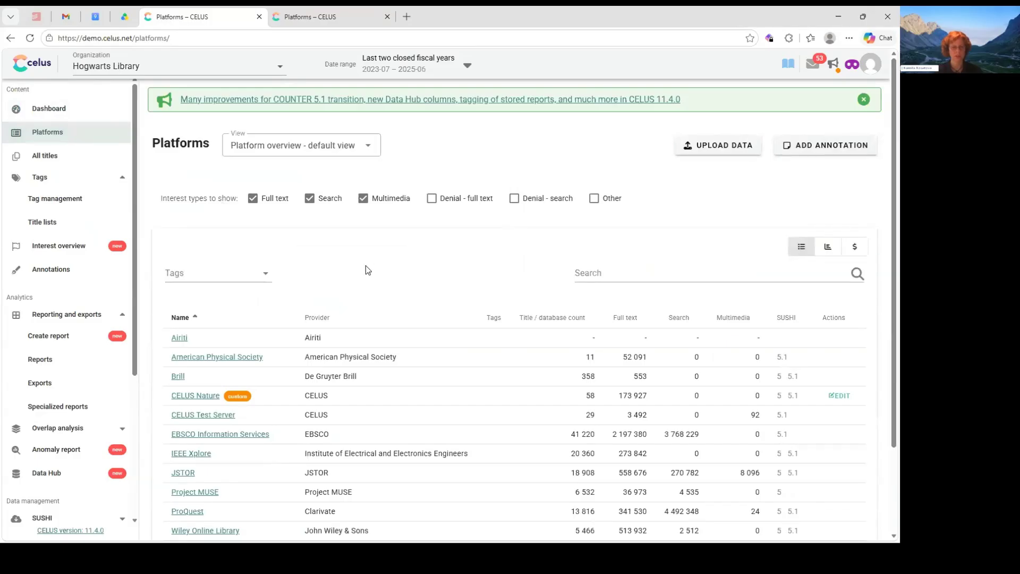
pyautogui.click(196, 399)
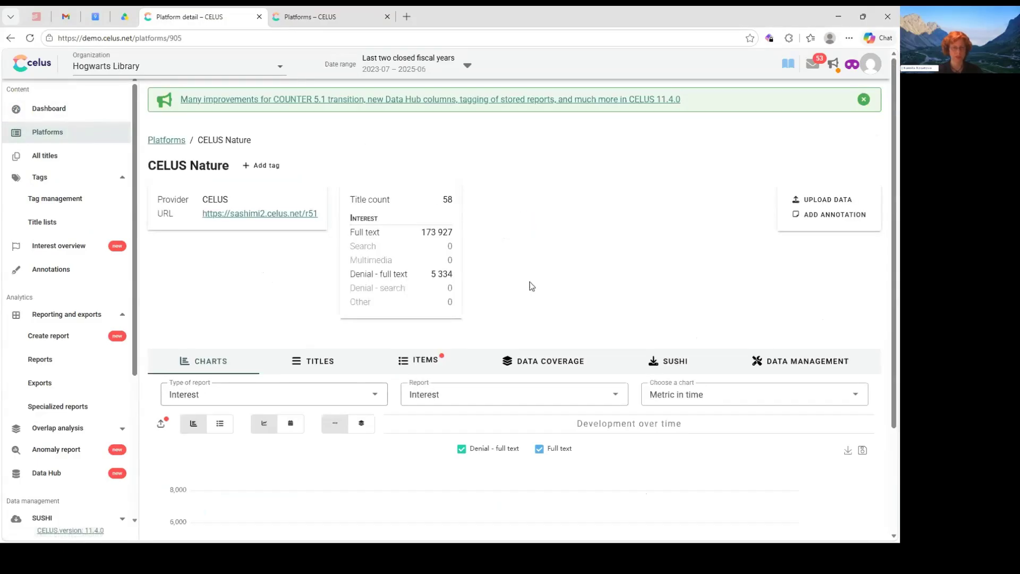
pyautogui.scroll(-2, 597, 235)
pyautogui.scroll(2, 614, 165)
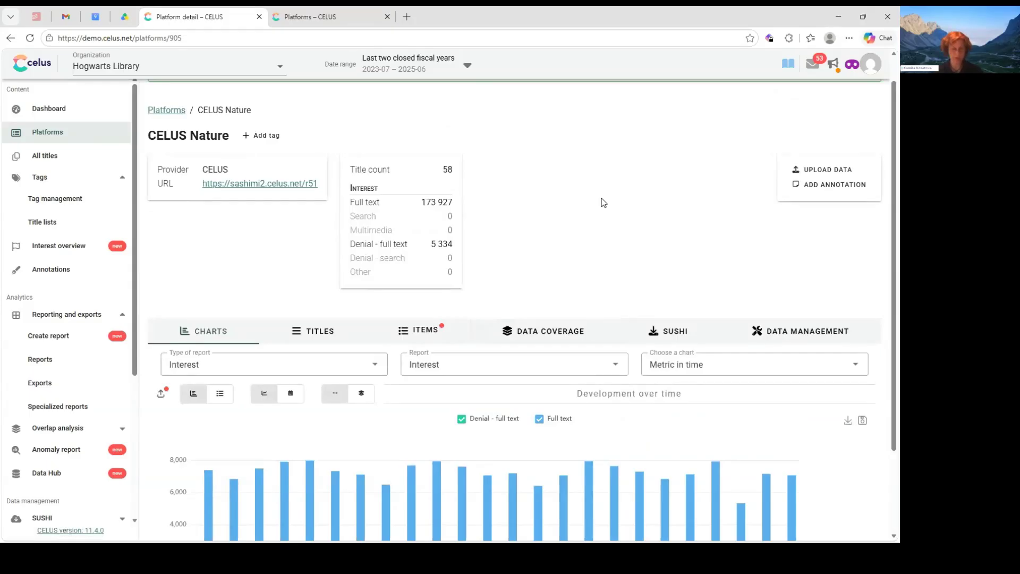
pyautogui.scroll(-2, 611, 213)
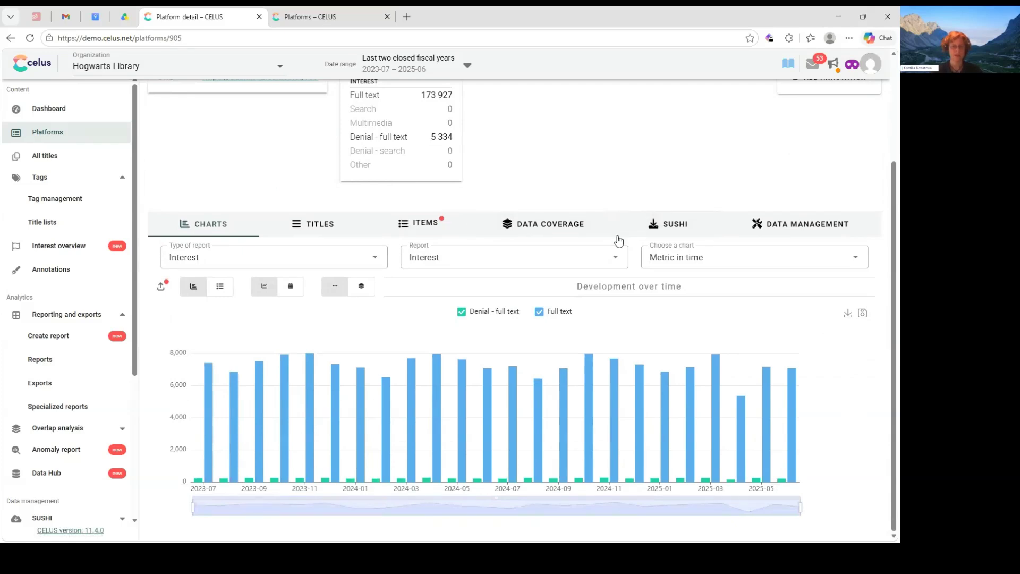
pyautogui.scroll(3, 618, 237)
pyautogui.scroll(-3, 574, 215)
pyautogui.scroll(3, 659, 234)
pyautogui.scroll(-2, 607, 237)
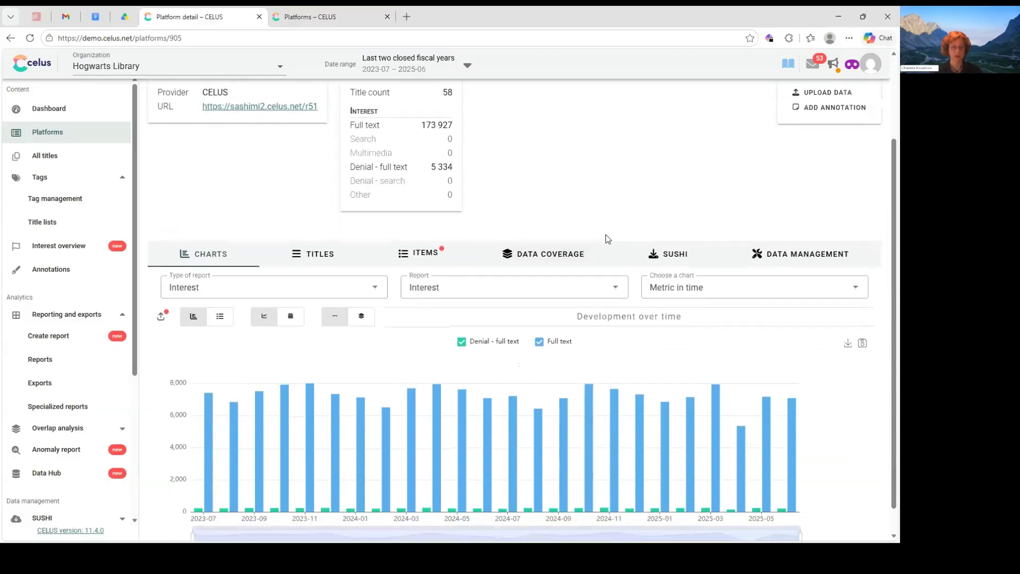
pyautogui.scroll(2, 602, 239)
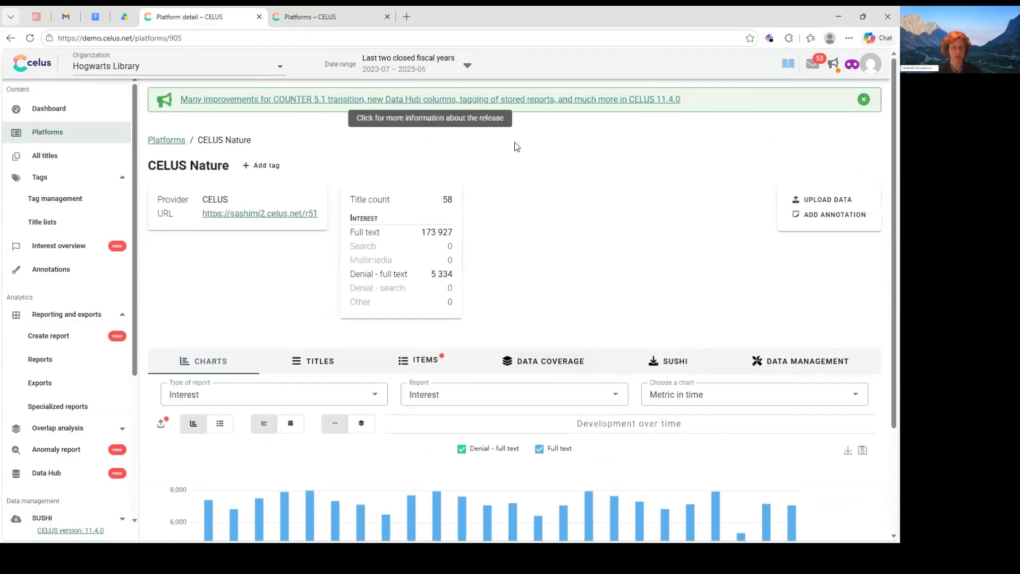
# Set the global date range to Last two closed fiscal years, with July as the first month of the fiscal year.
pyautogui.click(469, 68)
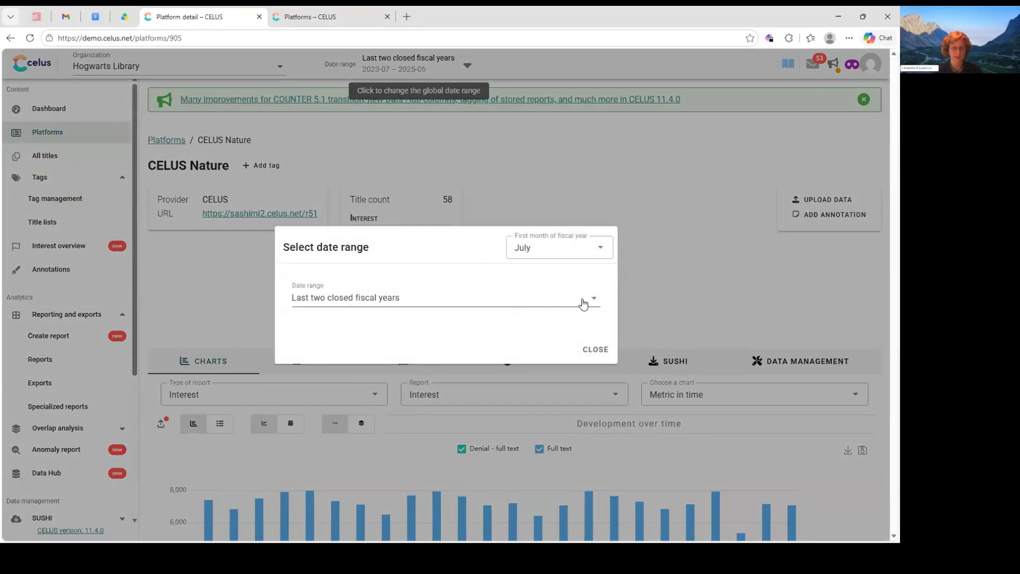
pyautogui.click(598, 255)
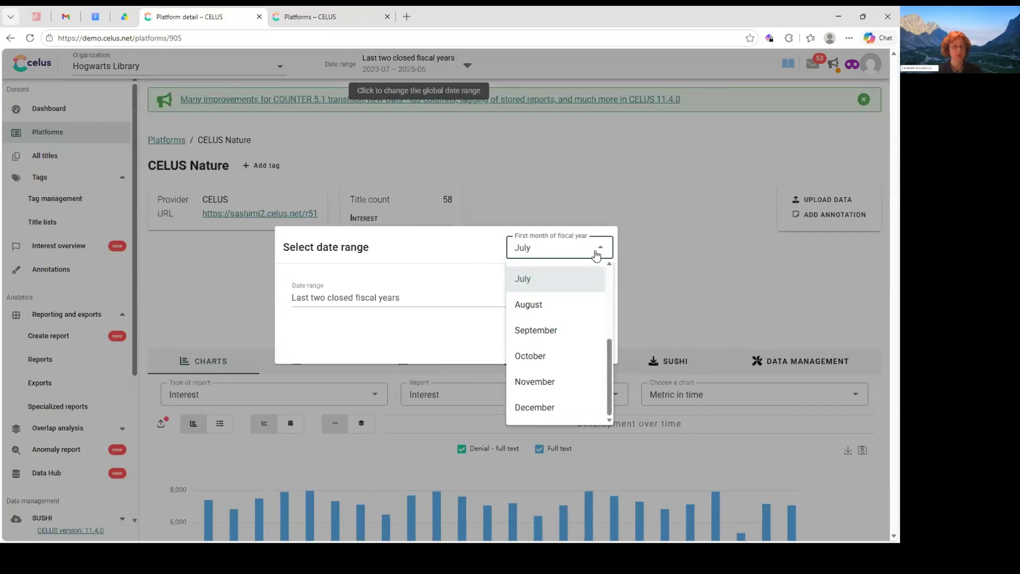
pyautogui.click(566, 281)
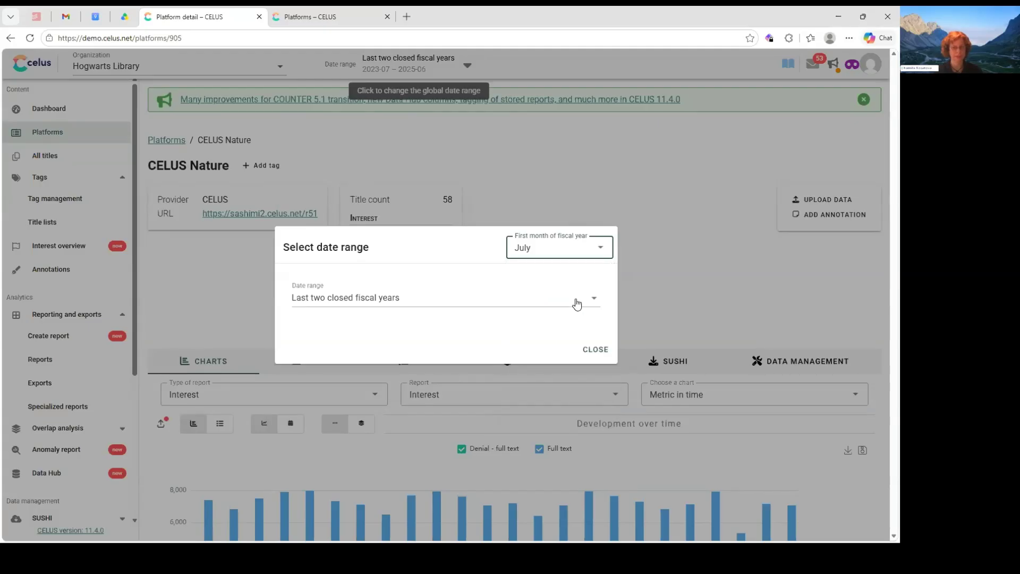
pyautogui.click(575, 301)
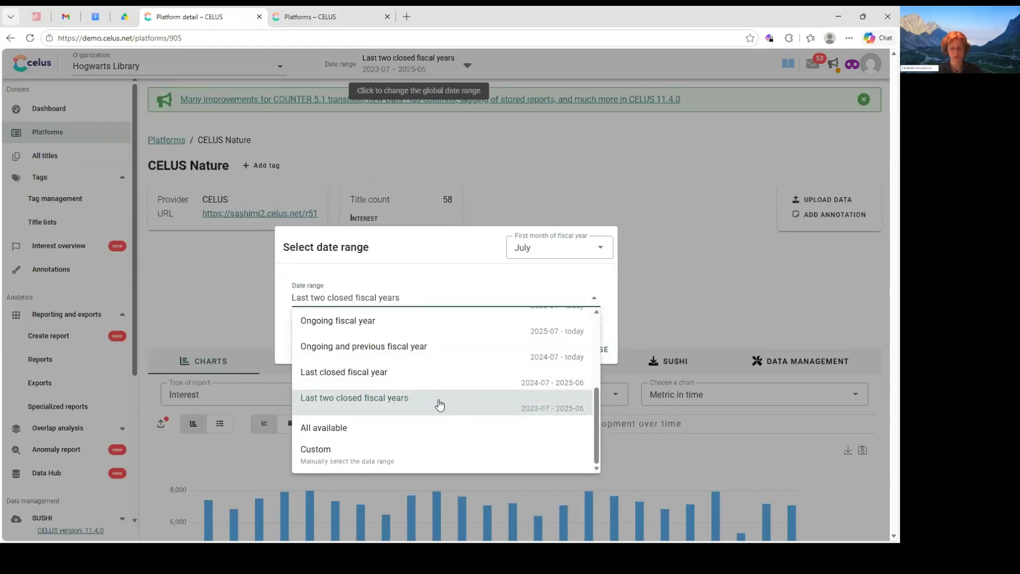
pyautogui.click(439, 403)
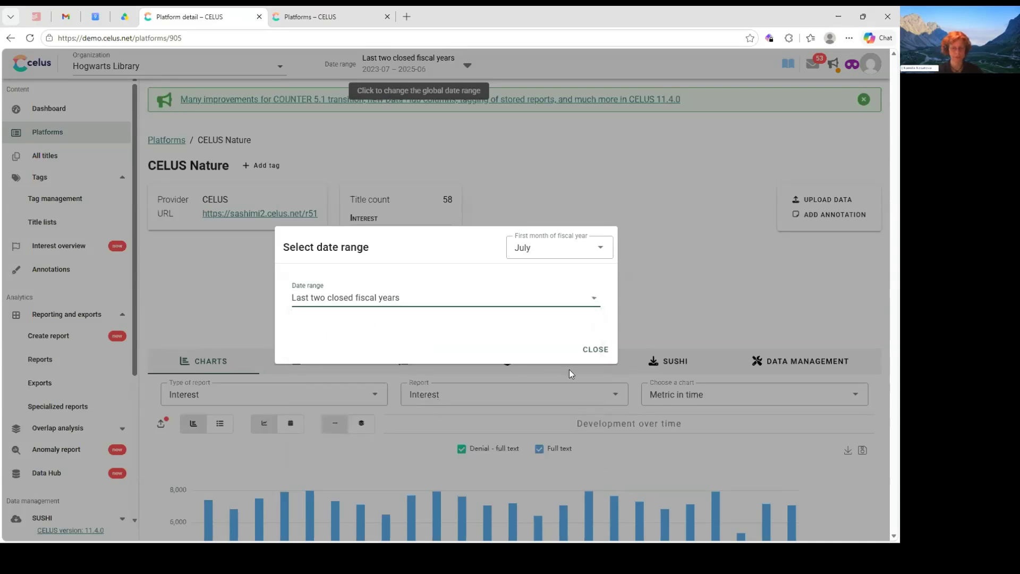
pyautogui.click(590, 350)
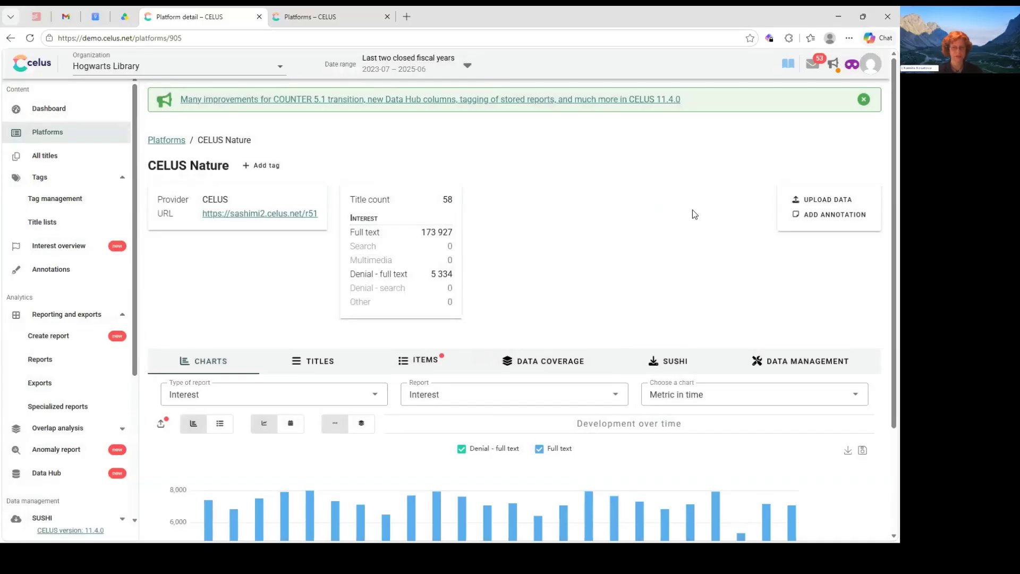
# Display the interest chart as Source Report Type in Time and examine which COUNTER report supplies each month.
pyautogui.scroll(-3, 685, 222)
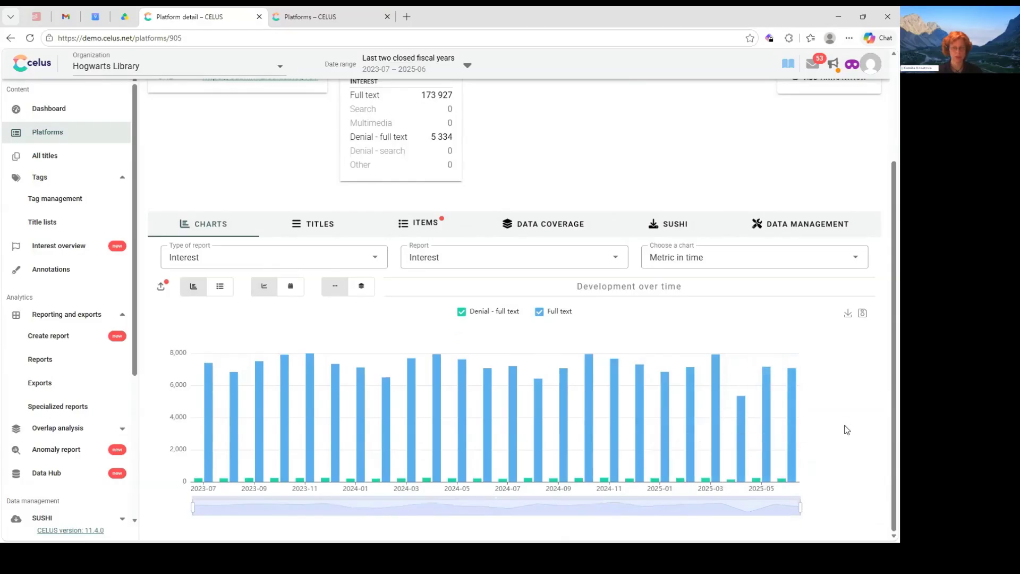
pyautogui.click(839, 264)
pyautogui.click(789, 366)
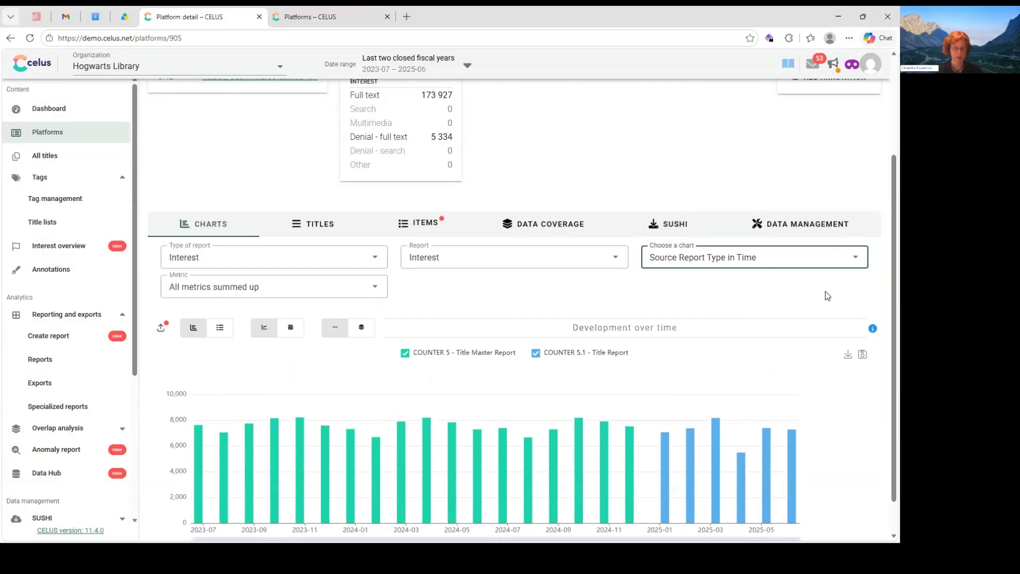
pyautogui.scroll(-1, 826, 294)
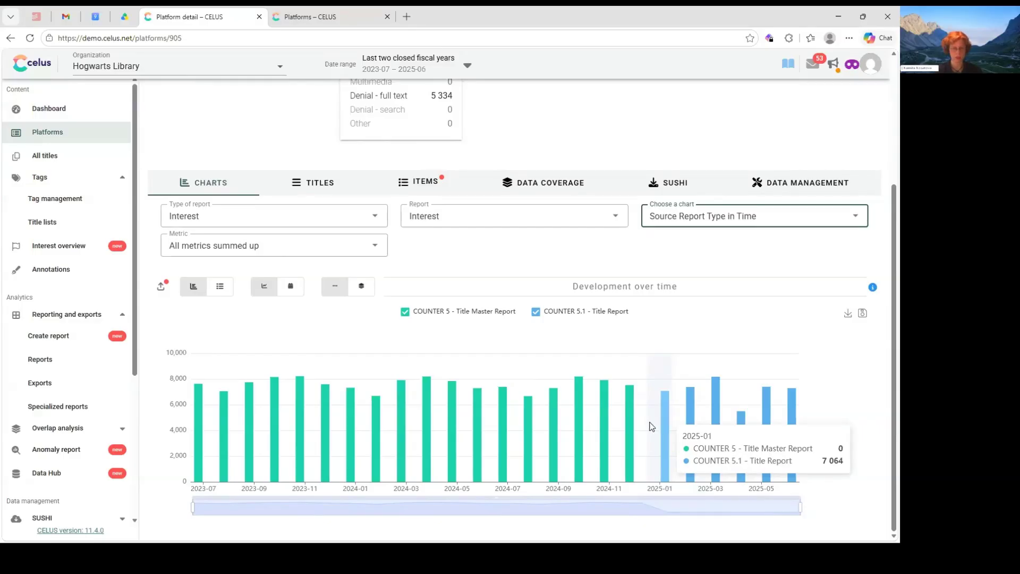
# Switch the platform chart's type of report to COUNTER 5.1 and check its monthly data coverage.
pyautogui.click(380, 221)
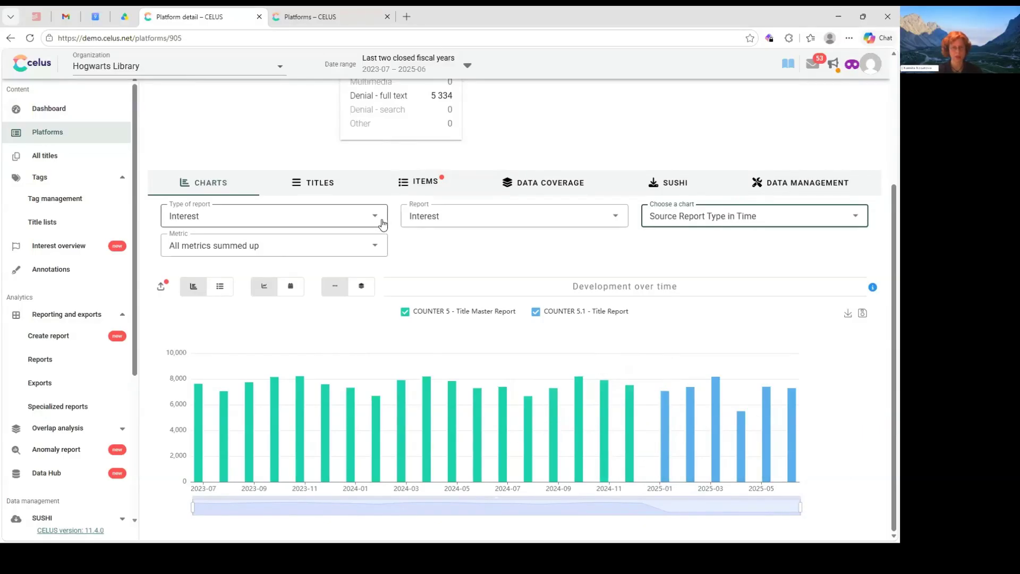
pyautogui.click(337, 274)
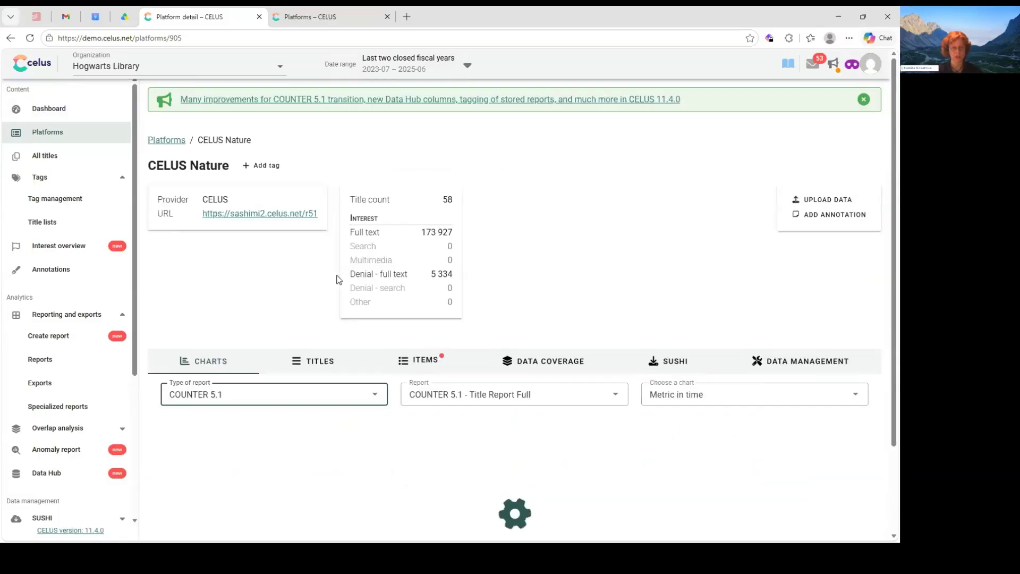
pyautogui.scroll(-3, 597, 274)
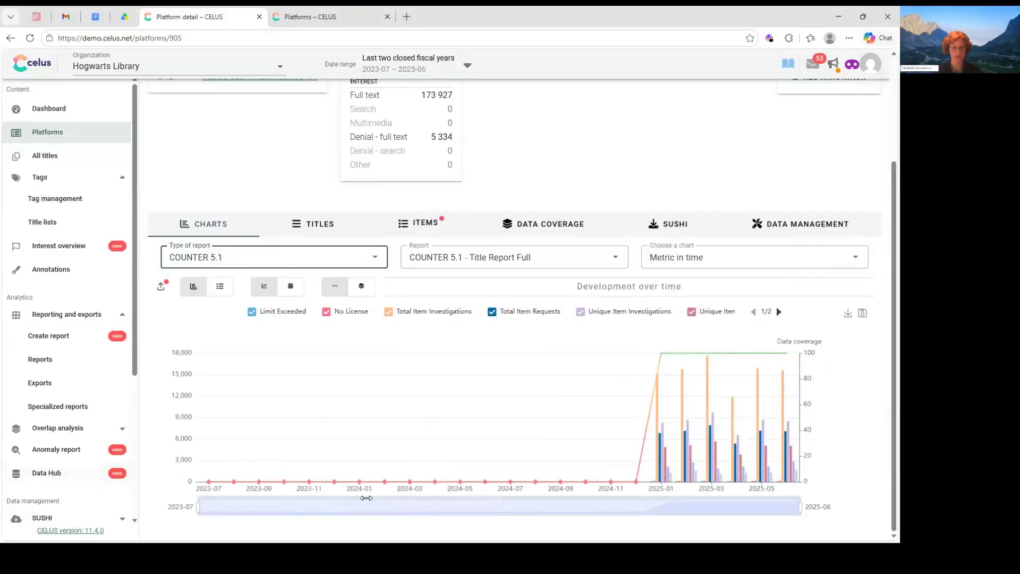
# Chart the COUNTER 5 report type for the platform and look over its metrics and data coverage.
pyautogui.click(376, 258)
pyautogui.click(341, 343)
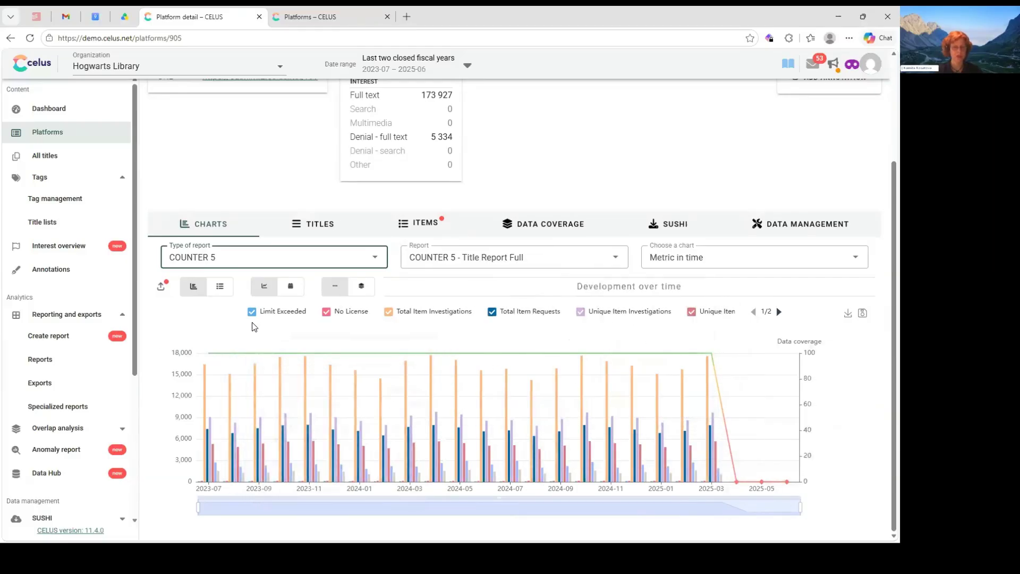
pyautogui.scroll(3, 361, 391)
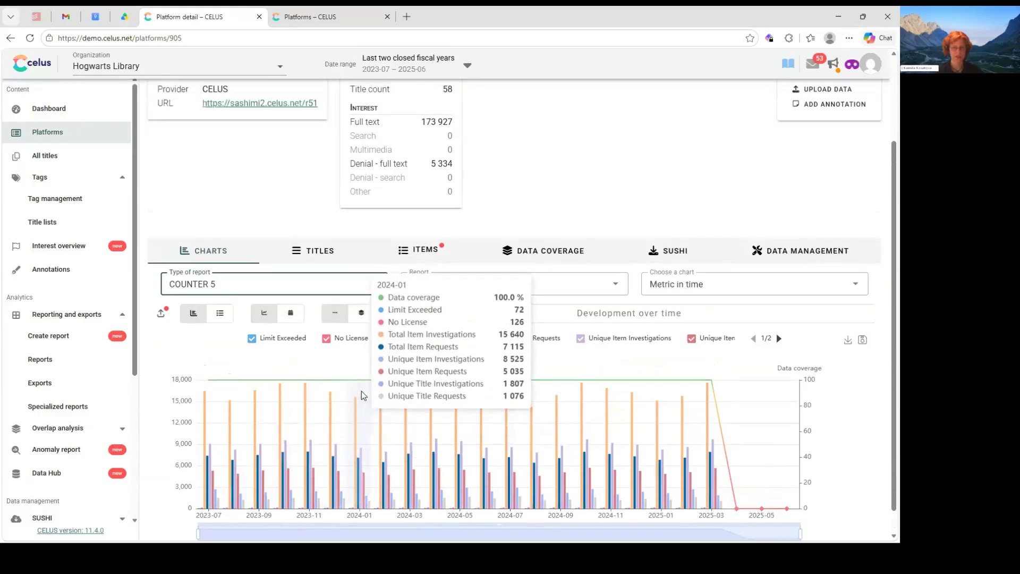
pyautogui.scroll(-3, 381, 349)
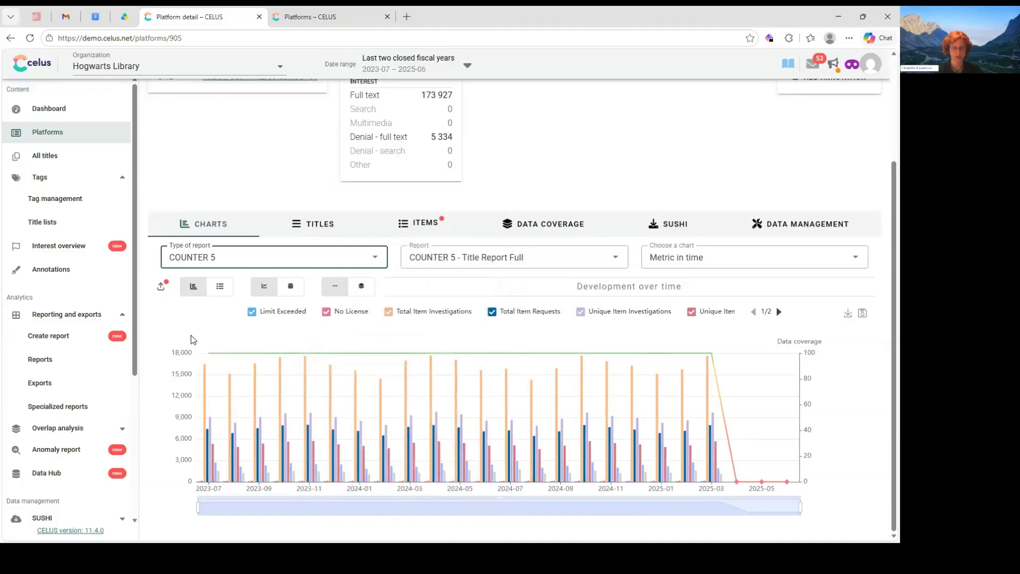
# Open the COUNTER 5 chart's data as a report and look through the monthly metrics table and its filters.
pyautogui.click(160, 288)
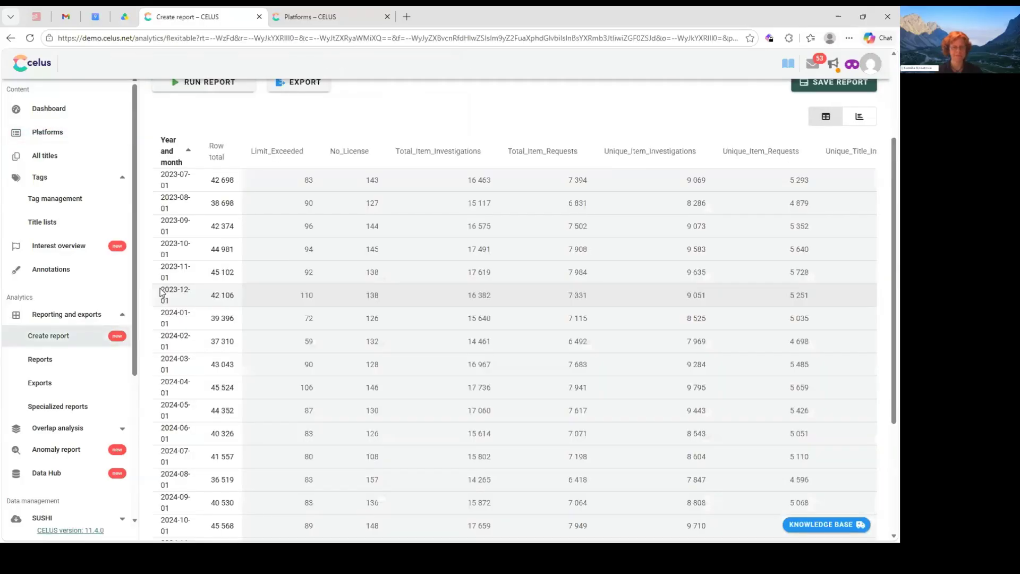
pyautogui.scroll(-3, 226, 316)
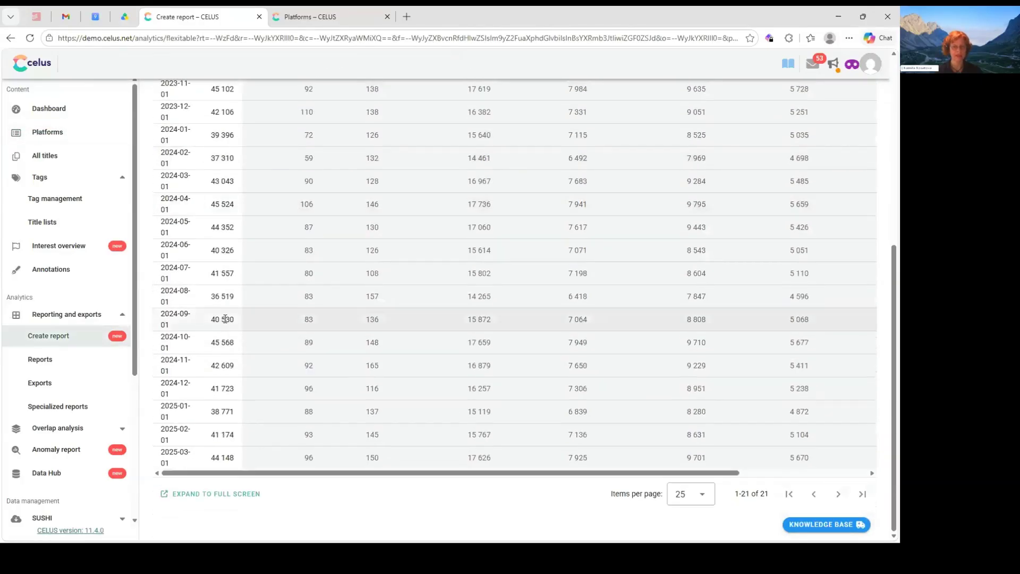
pyautogui.scroll(5, 225, 319)
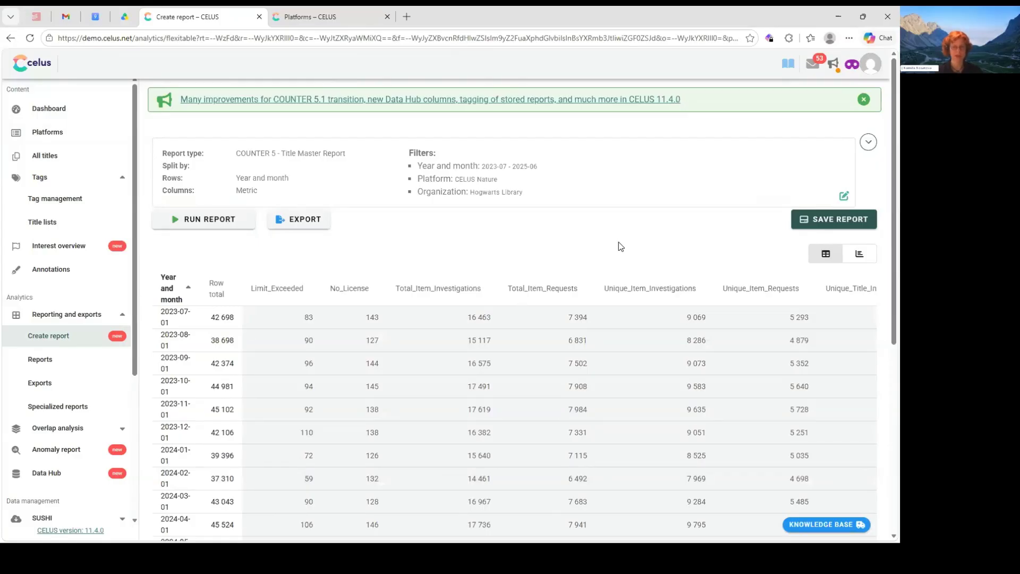
# Edit the report to include COUNTER 5.1 - Title Report, making it the primary source with COUNTER 5 - Title Master Report as fallback.
pyautogui.click(845, 197)
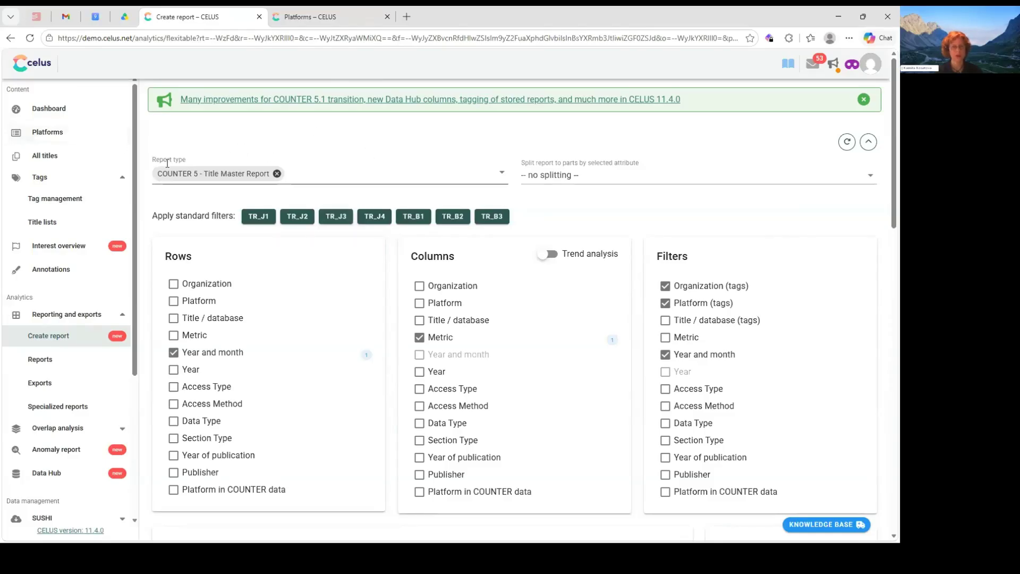
pyautogui.click(329, 177)
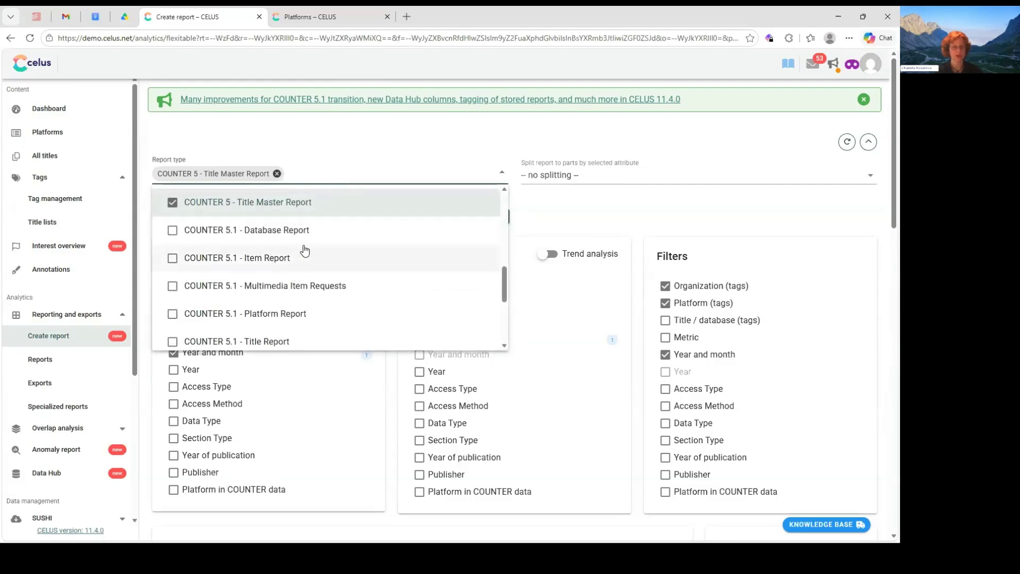
pyautogui.scroll(-2, 303, 251)
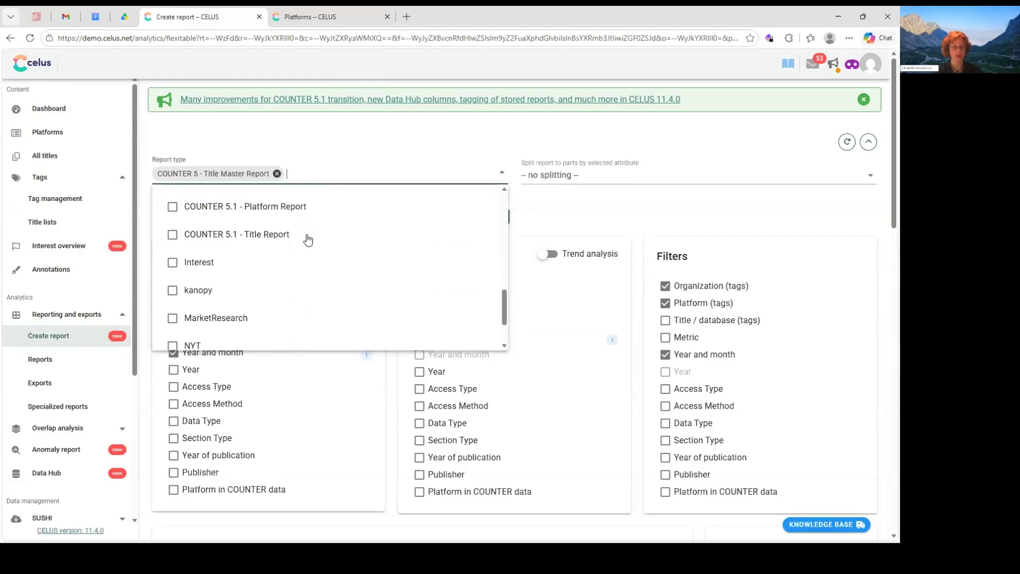
pyautogui.click(268, 234)
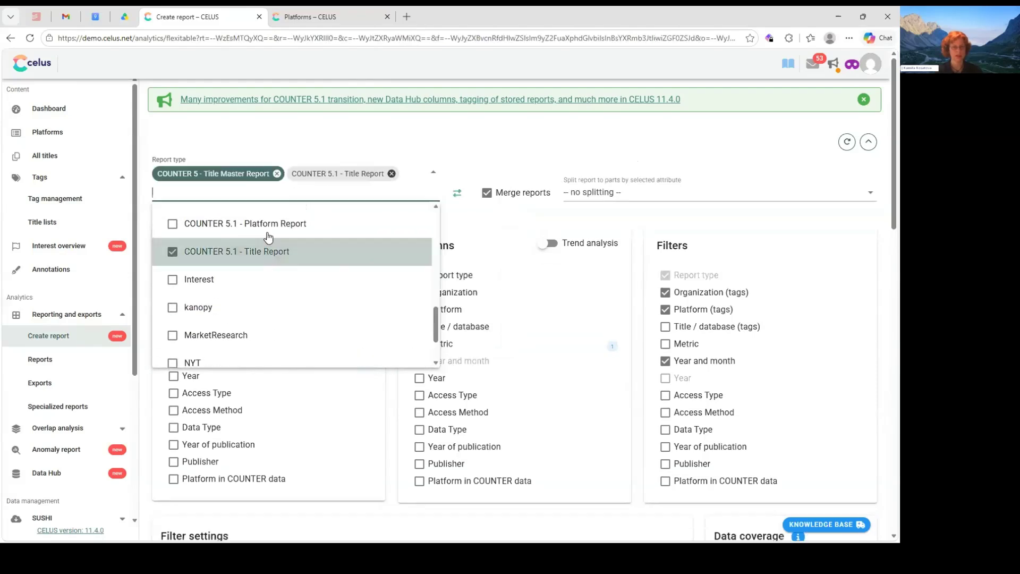
pyautogui.click(304, 120)
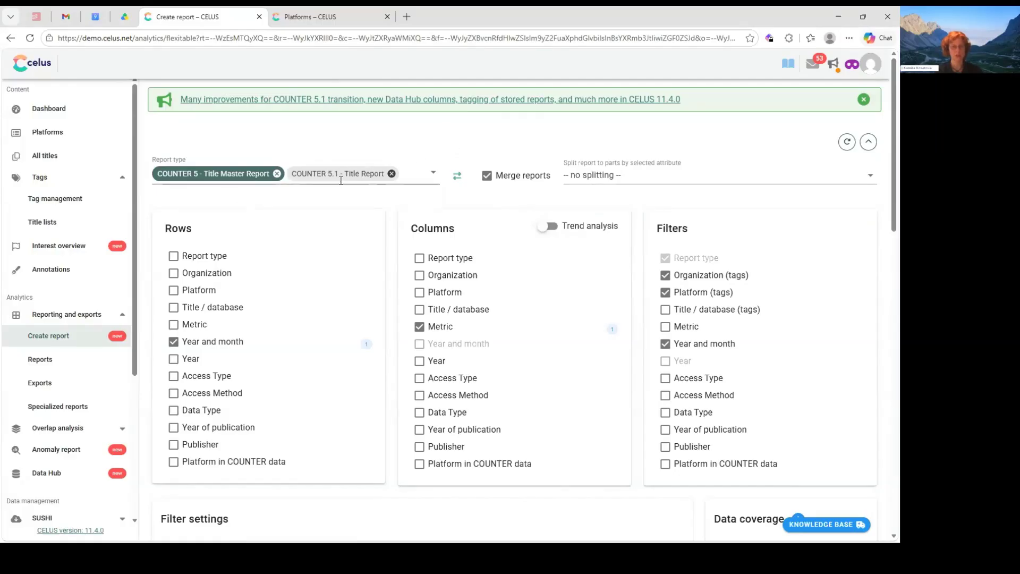
pyautogui.moveTo(340, 181)
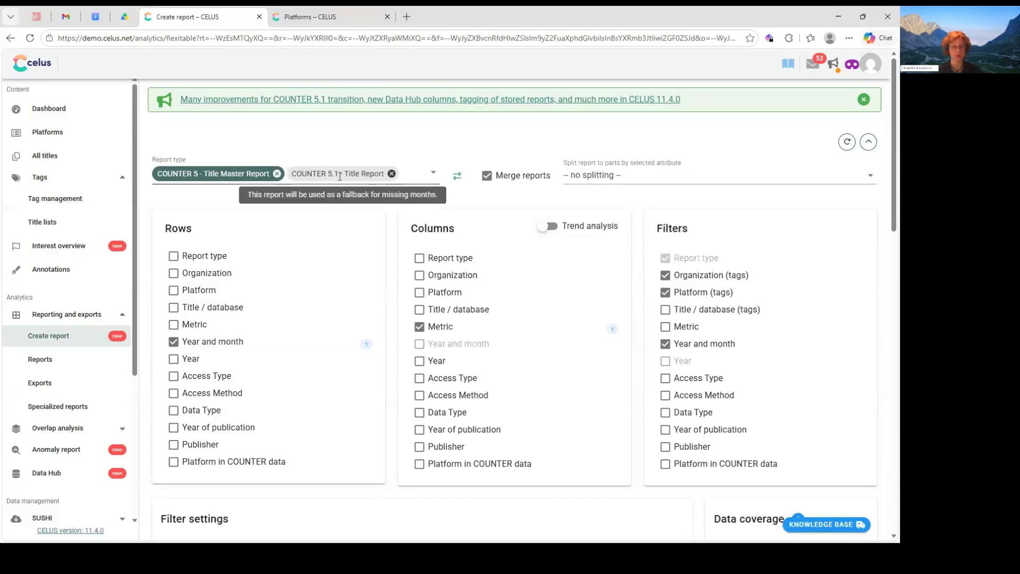
pyautogui.click(457, 177)
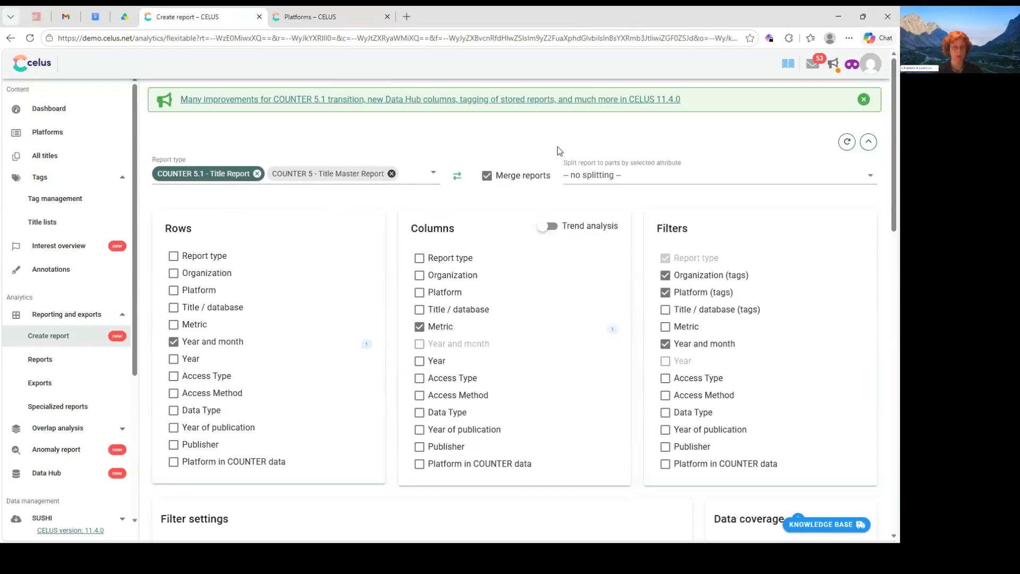
# Set the report rows to Platform instead of Year and month.
pyautogui.scroll(-1, 495, 139)
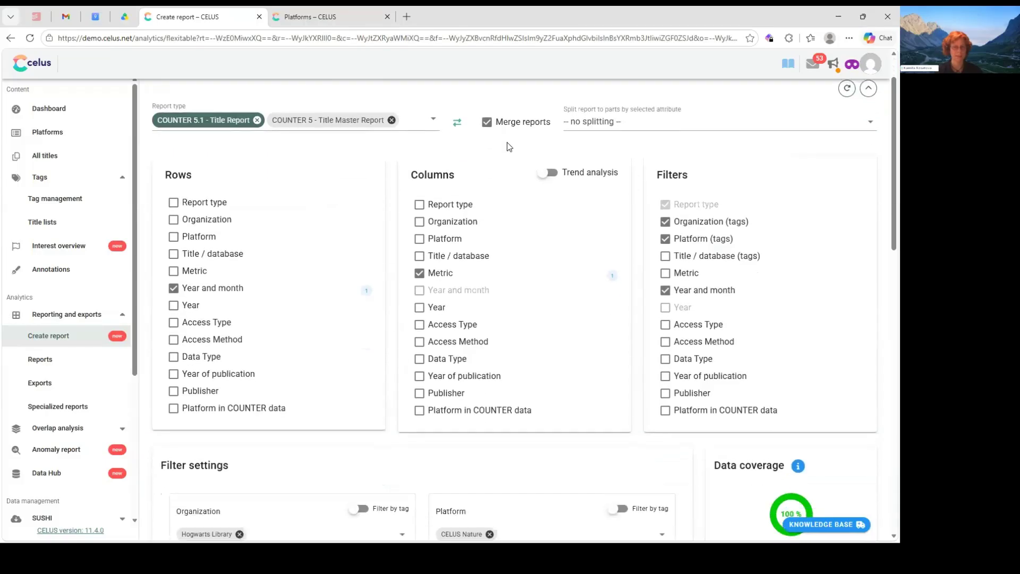
pyautogui.click(193, 241)
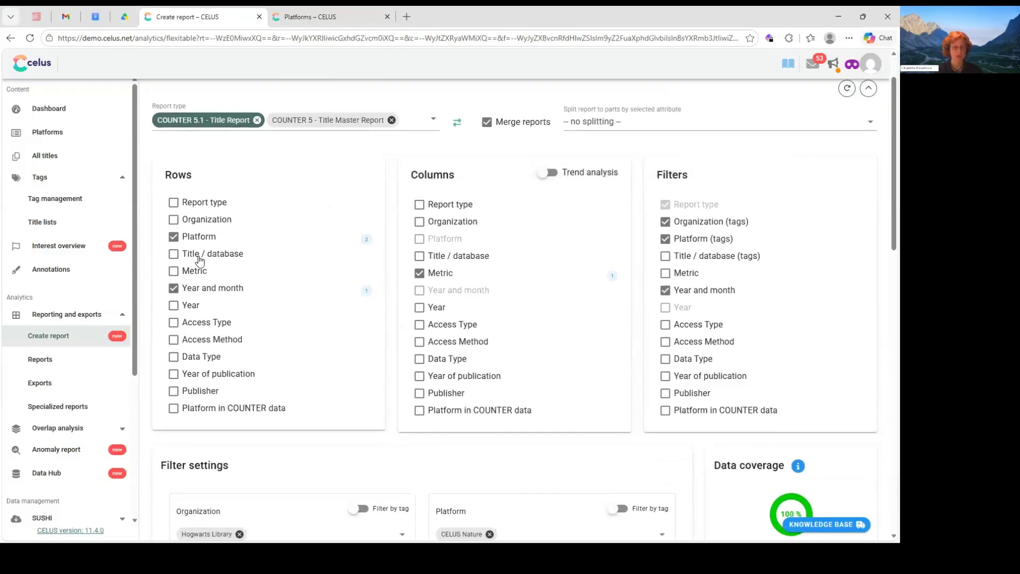
pyautogui.click(174, 289)
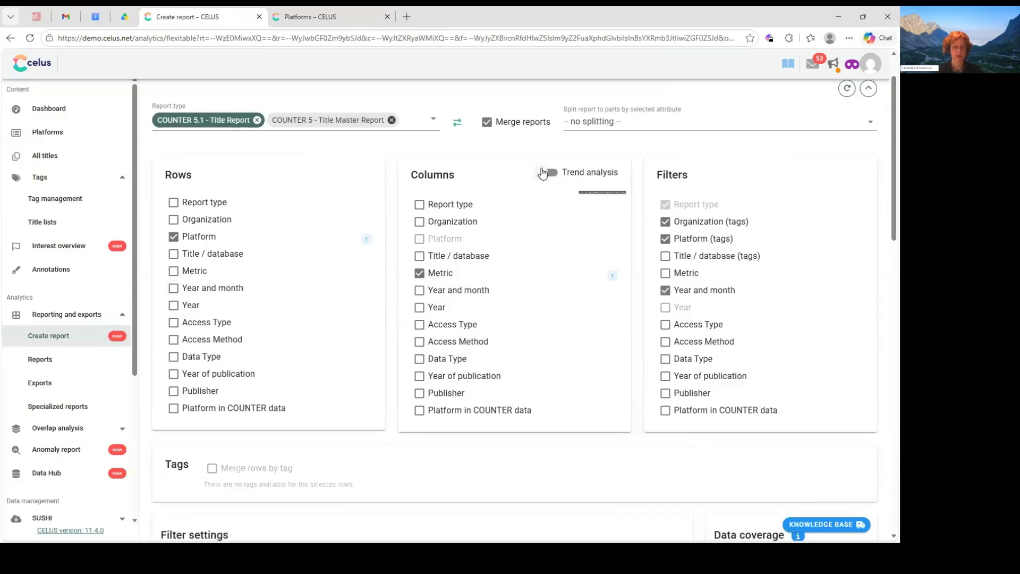
# Turn on trend analysis for the report columns and set the base period to 2023-07 through 2024-06.
pyautogui.moveTo(549, 177)
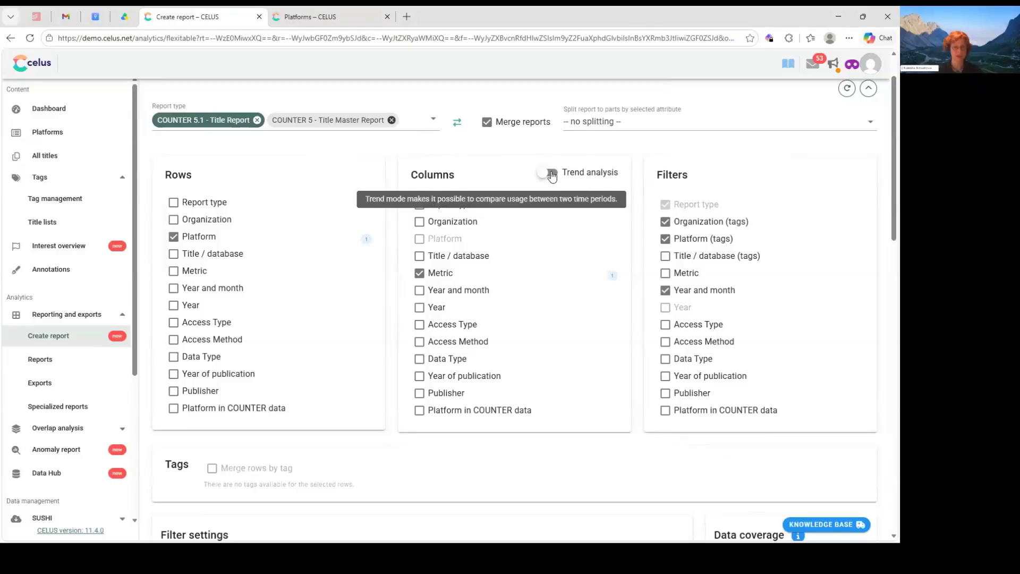
pyautogui.click(551, 174)
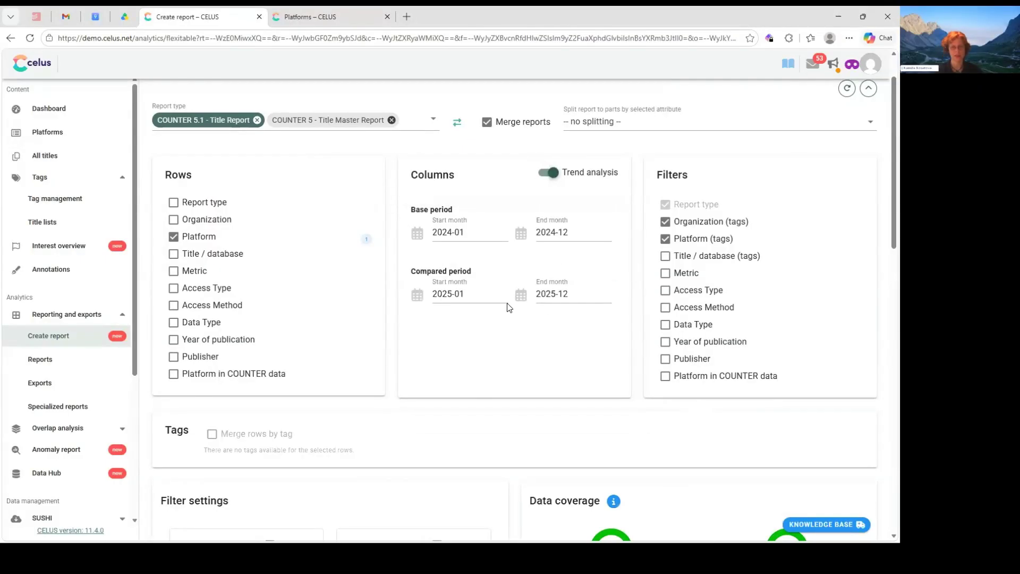
pyautogui.click(416, 237)
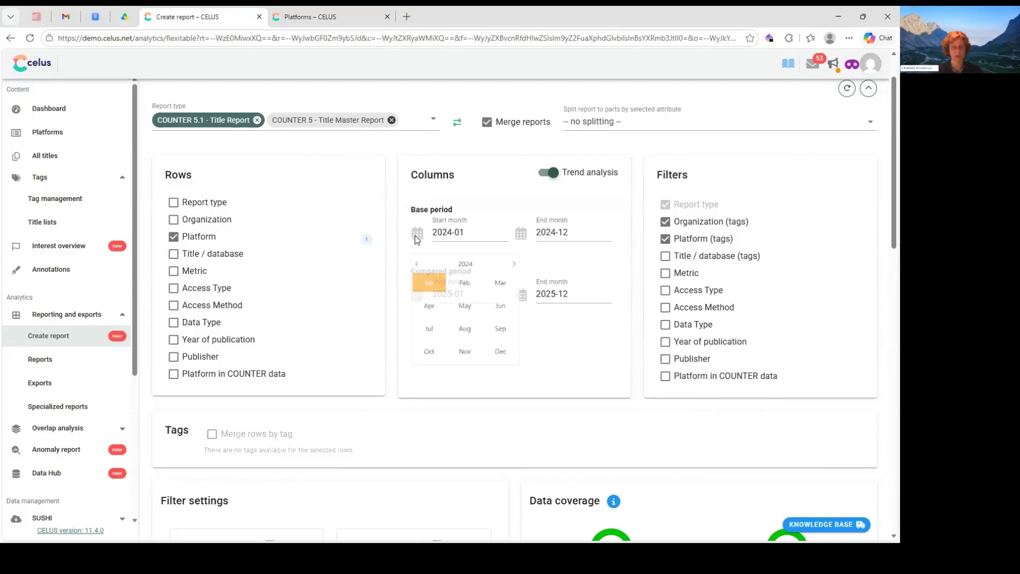
pyautogui.click(419, 268)
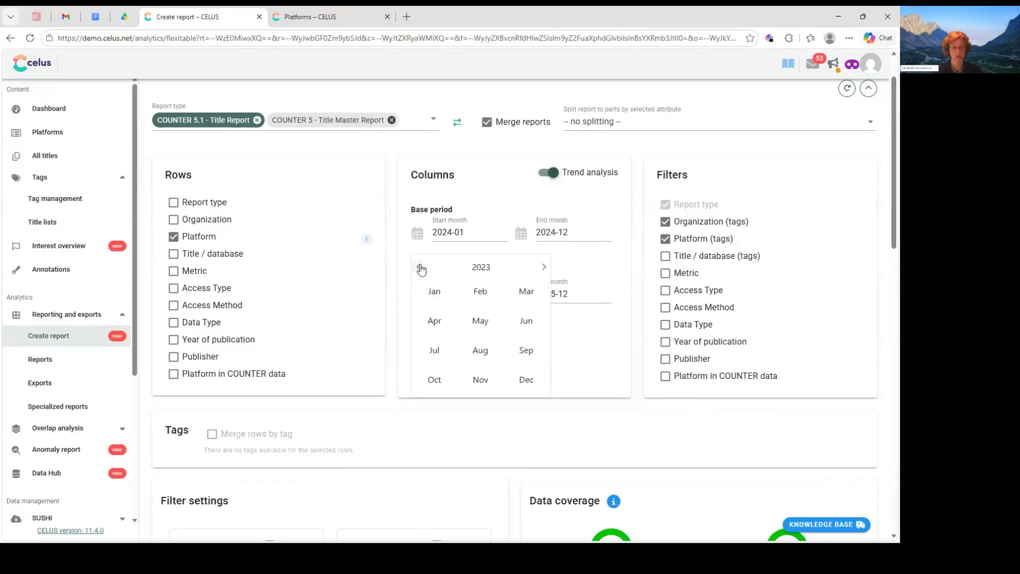
pyautogui.click(436, 351)
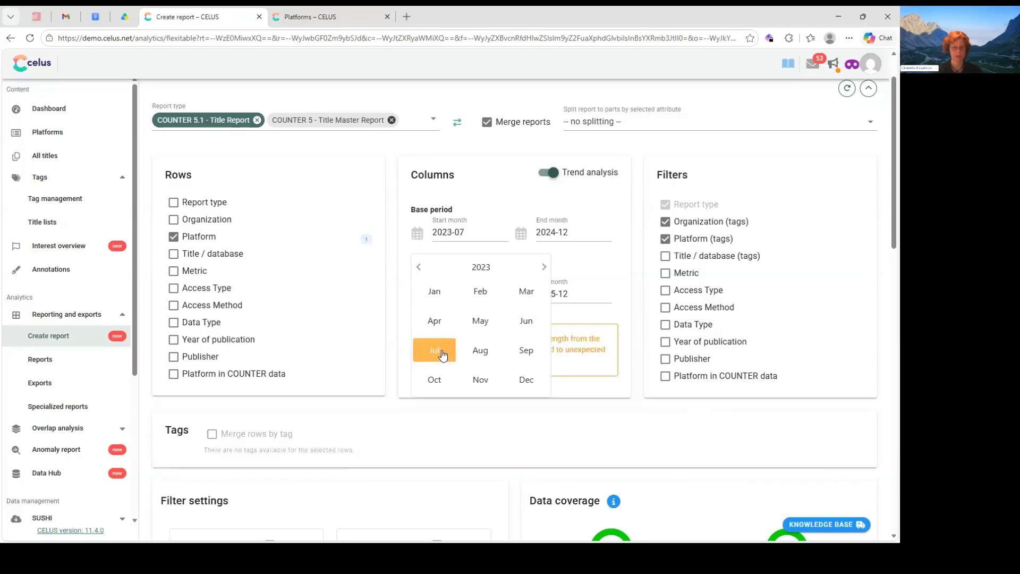
pyautogui.click(521, 234)
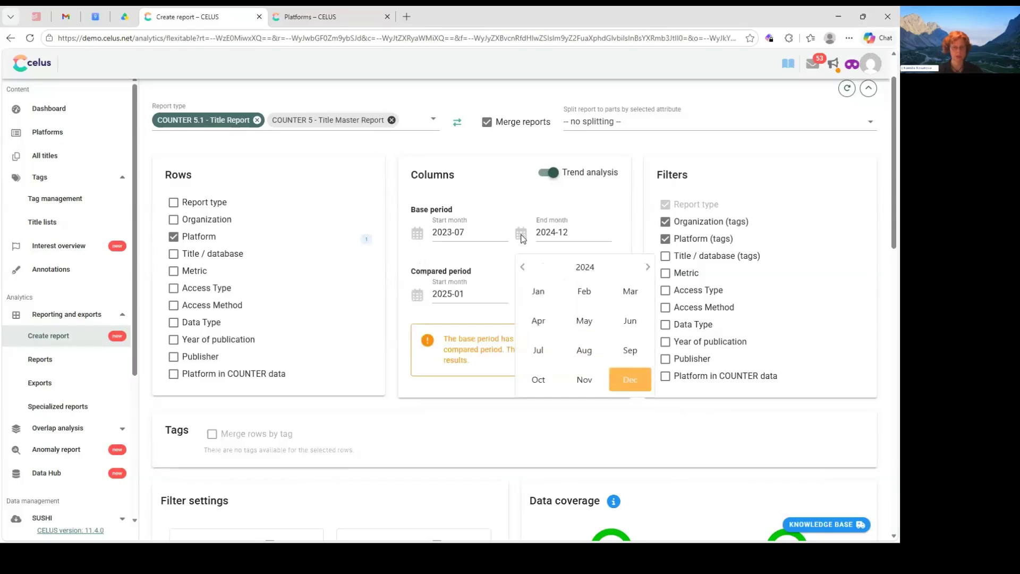
pyautogui.click(646, 322)
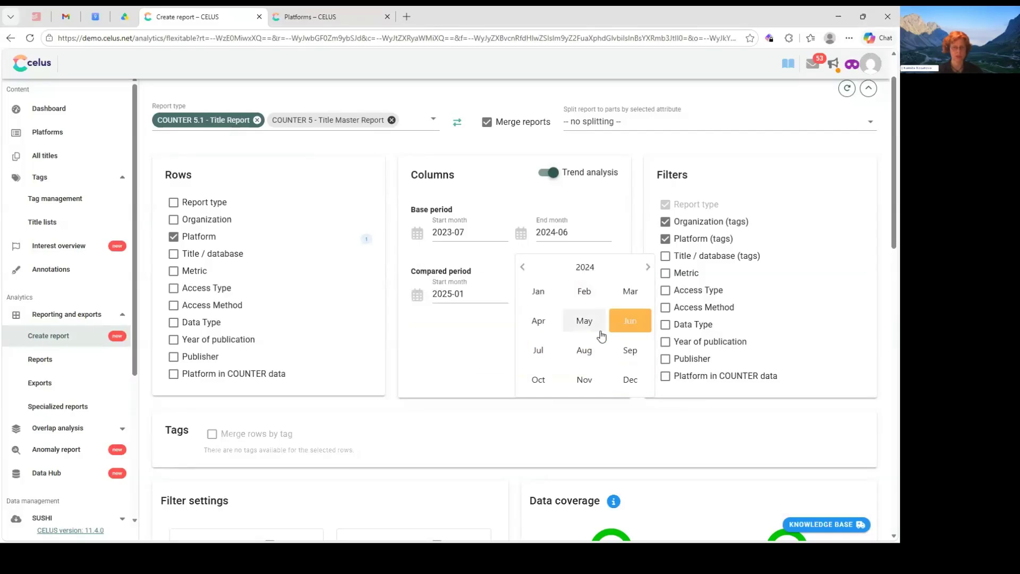
# Set the trend analysis compared period to 2024-07 through 2025-06.
pyautogui.click(419, 297)
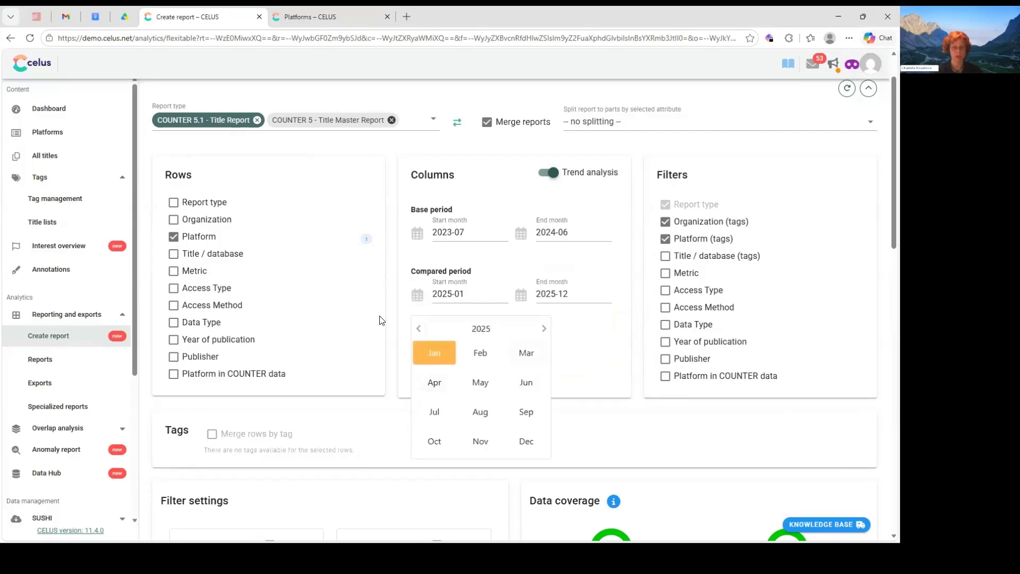
pyautogui.click(418, 328)
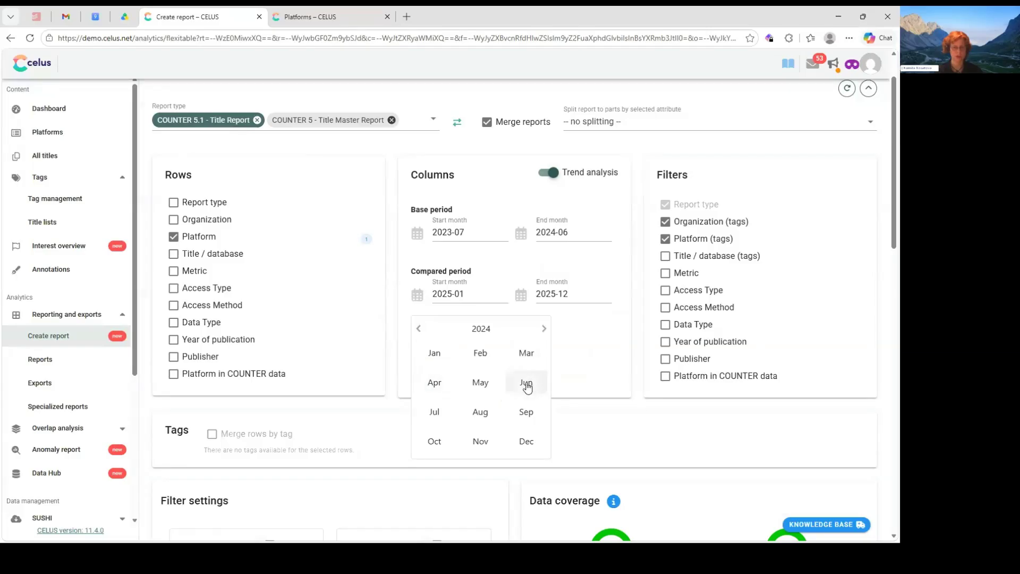
pyautogui.click(440, 413)
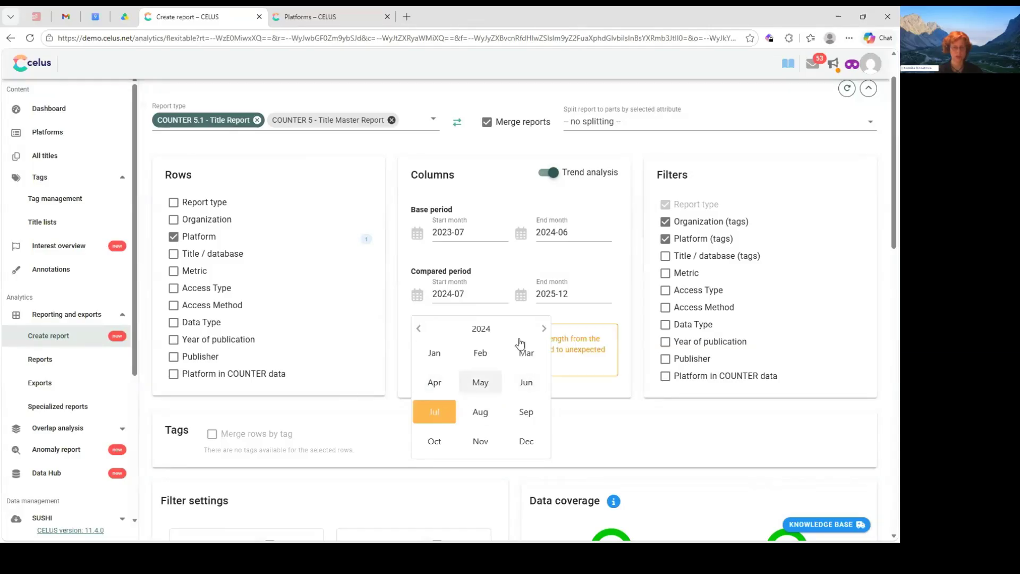
pyautogui.click(521, 298)
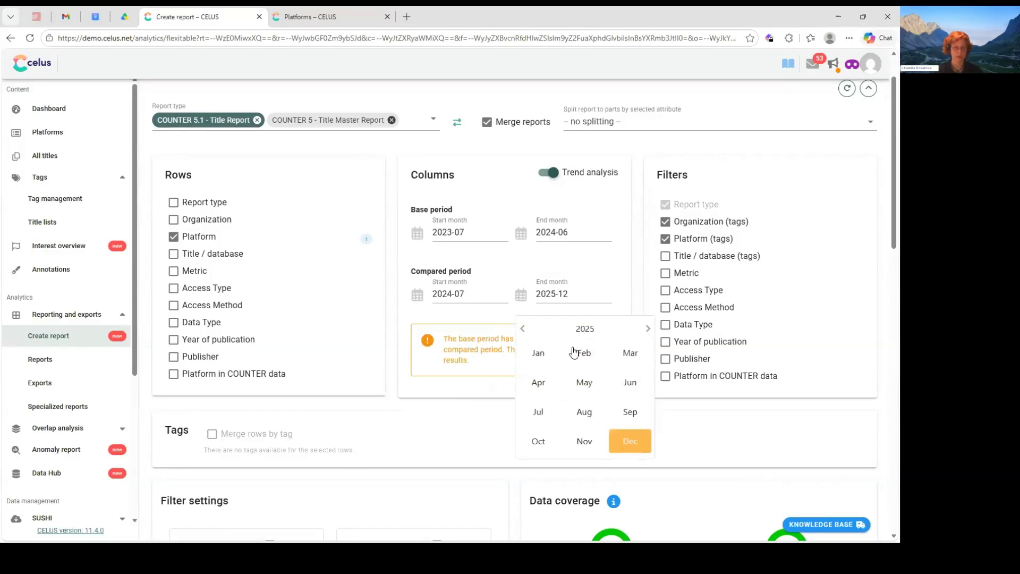
pyautogui.click(630, 386)
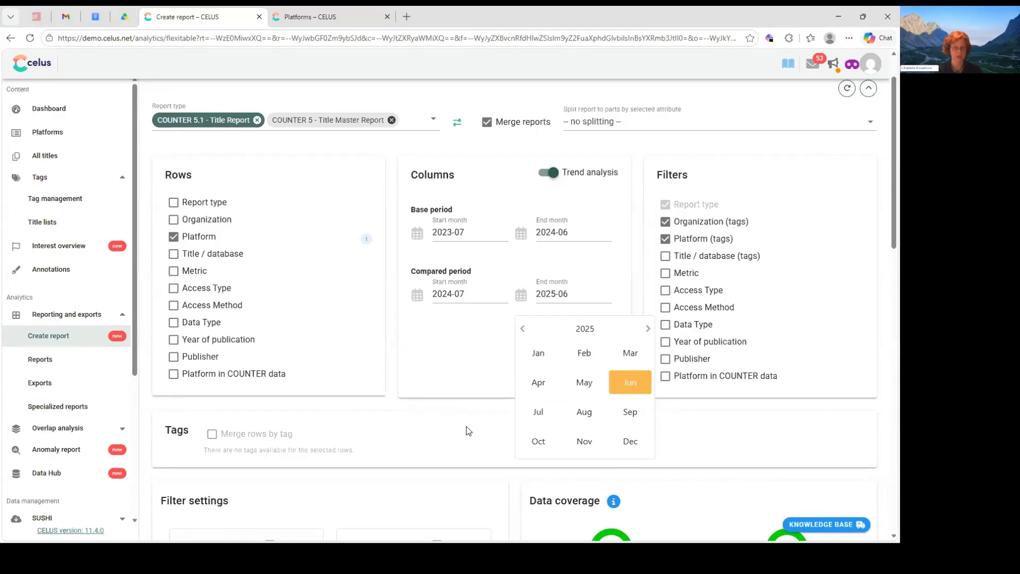
pyautogui.click(470, 402)
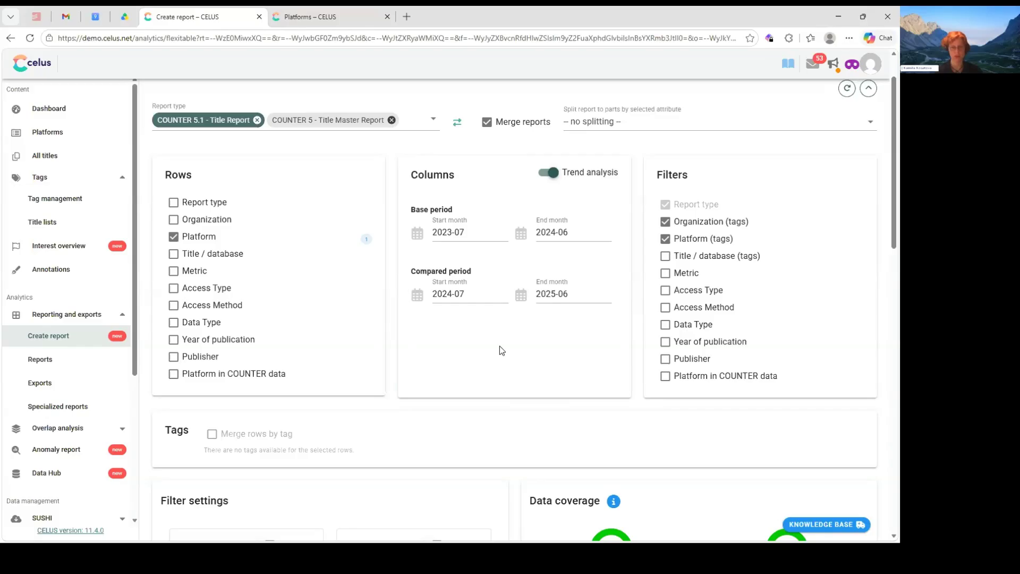
# Add Metric, Access Type and Access Method to the report's filters.
pyautogui.scroll(-4, 552, 336)
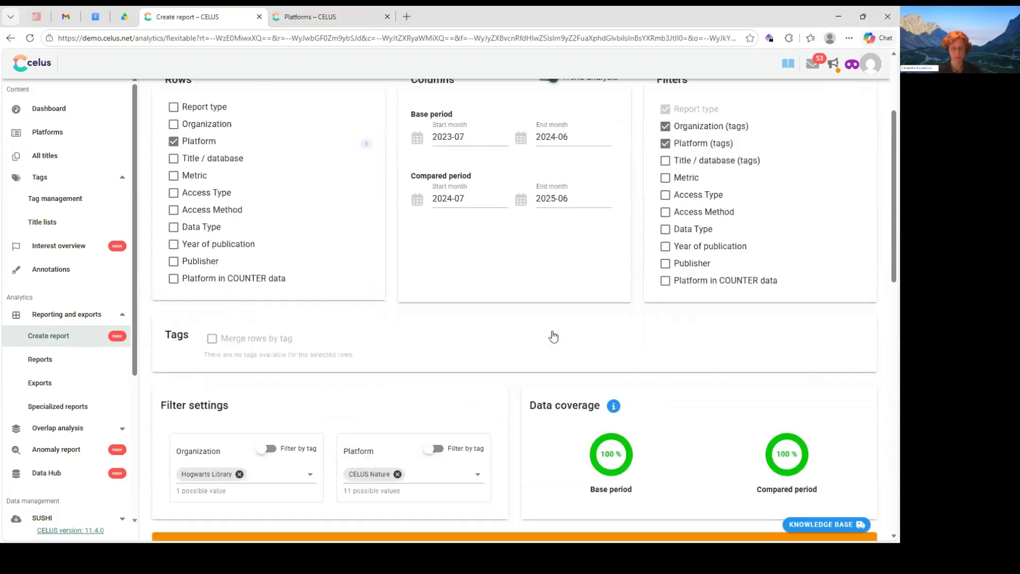
pyautogui.scroll(4, 555, 335)
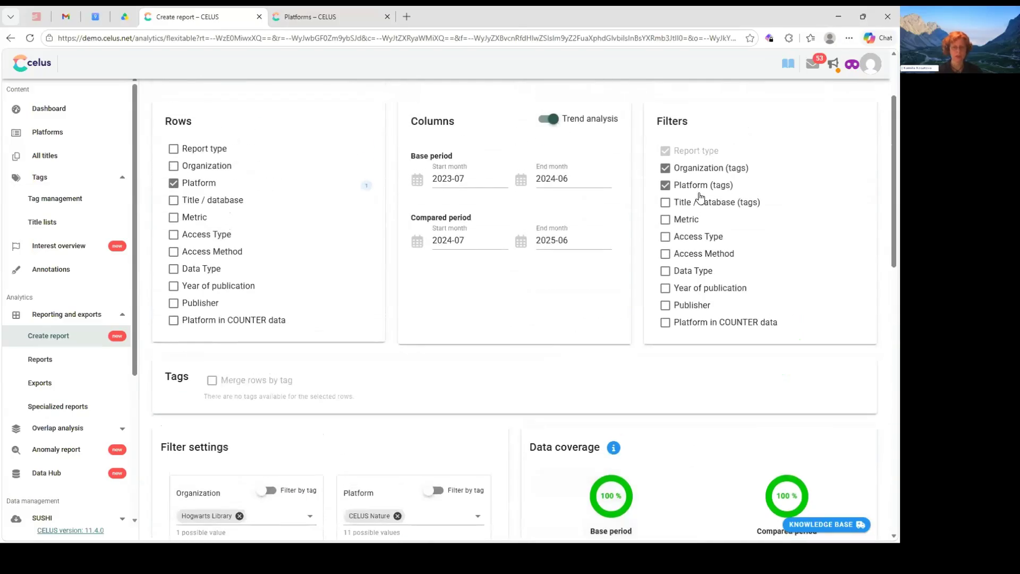
pyautogui.scroll(-3, 557, 303)
pyautogui.scroll(-1, 556, 298)
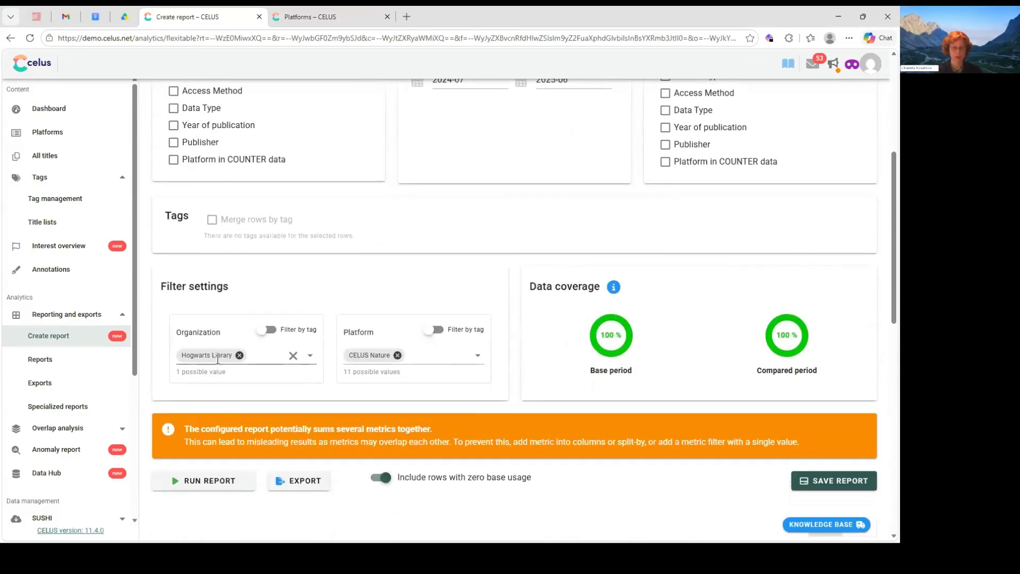
pyautogui.scroll(4, 603, 230)
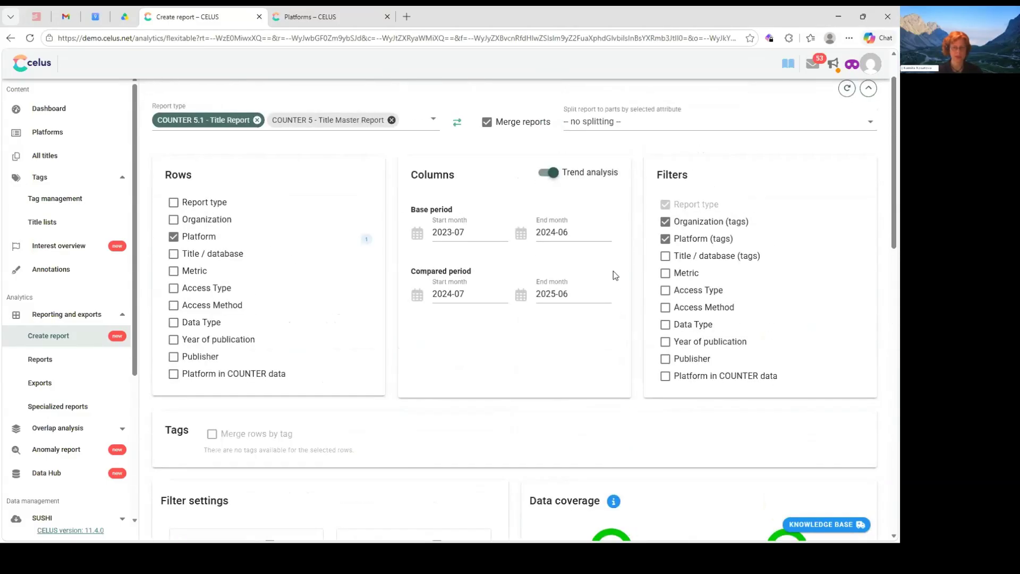
pyautogui.click(666, 274)
pyautogui.click(666, 290)
pyautogui.click(665, 307)
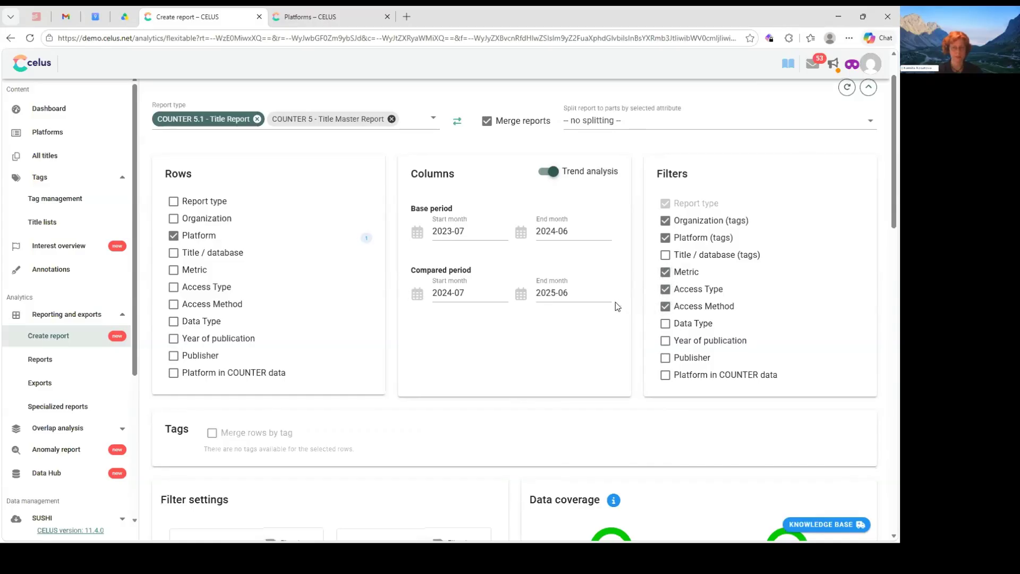
# Filter the report to the Unique_Item_Requests metric, Controlled access type and Regular access method.
pyautogui.scroll(-5, 615, 301)
pyautogui.click(212, 386)
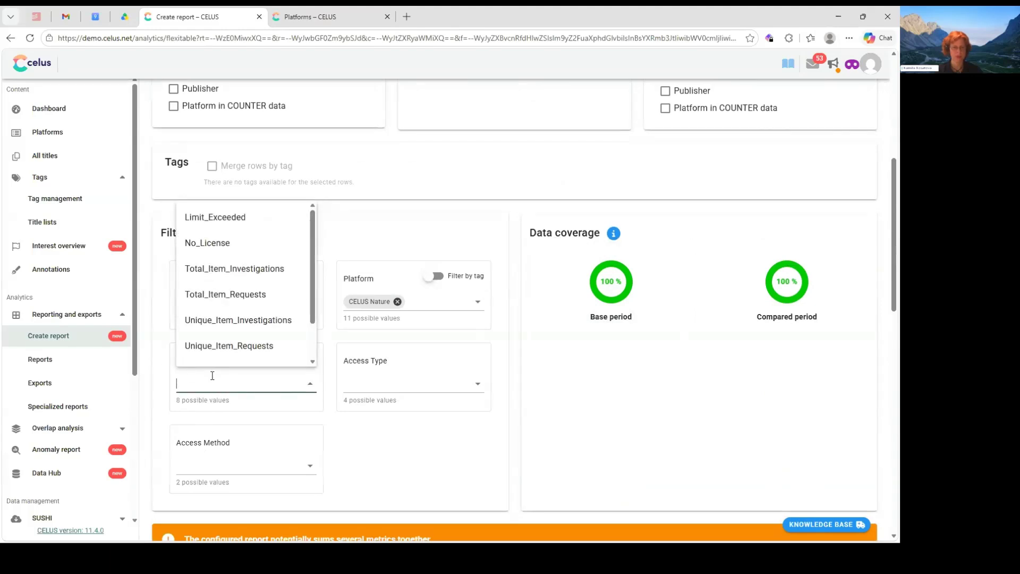
pyautogui.click(213, 346)
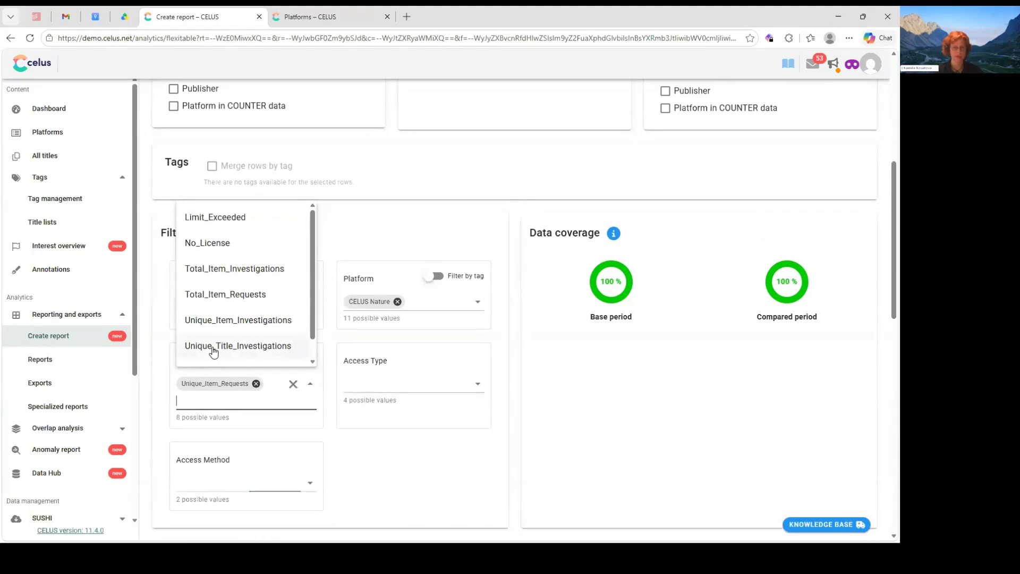
pyautogui.click(372, 382)
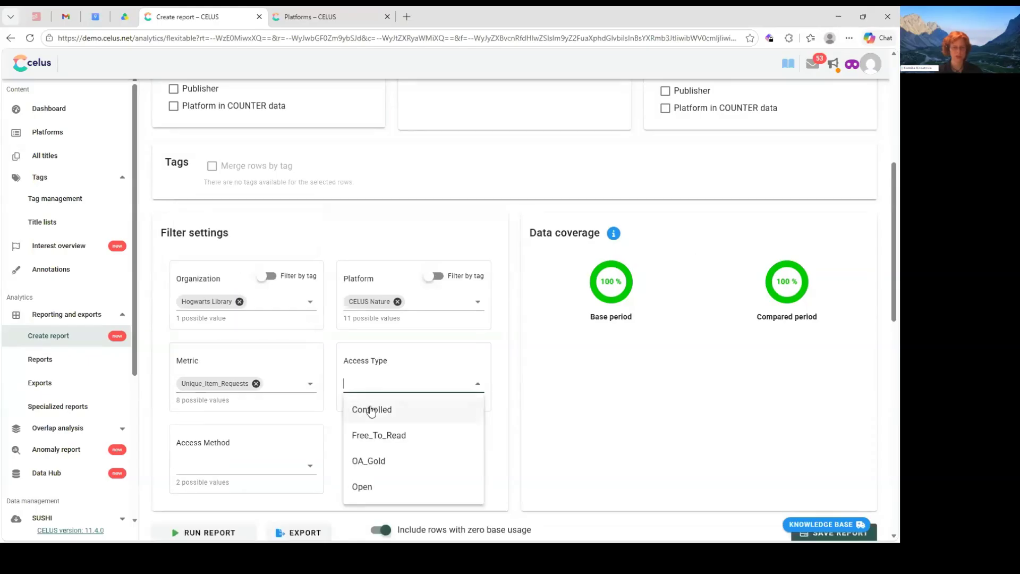
pyautogui.click(371, 410)
pyautogui.click(209, 467)
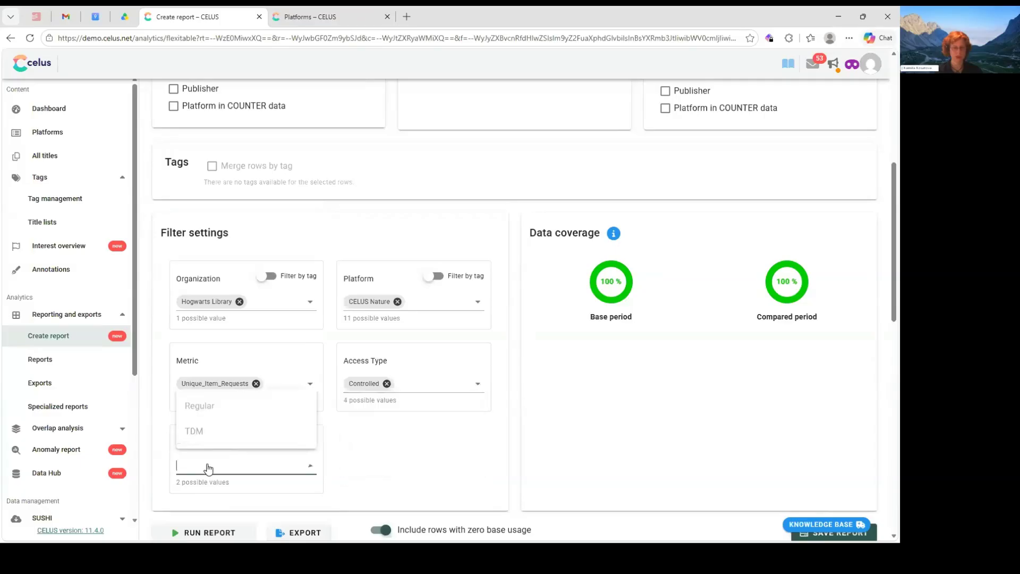
pyautogui.click(207, 413)
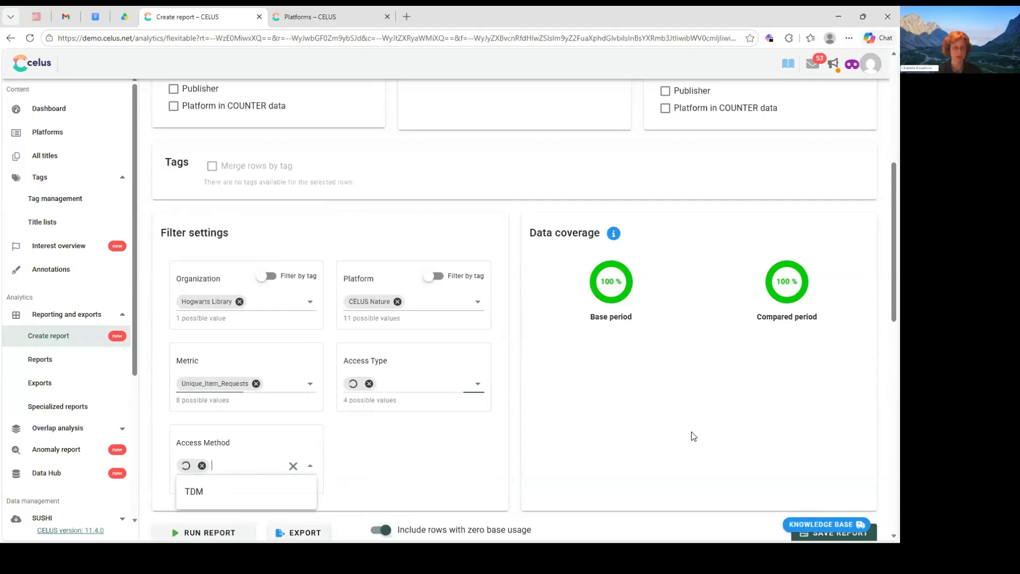
pyautogui.click(648, 398)
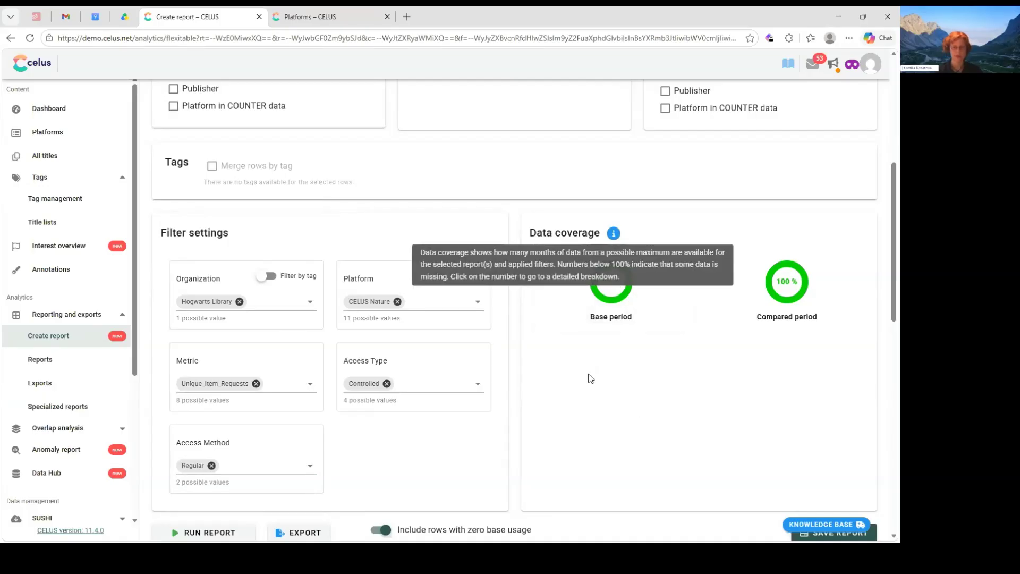
# Check the data coverage and date ranges of the report's base and compared periods.
pyautogui.scroll(3, 608, 303)
pyautogui.scroll(-3, 611, 291)
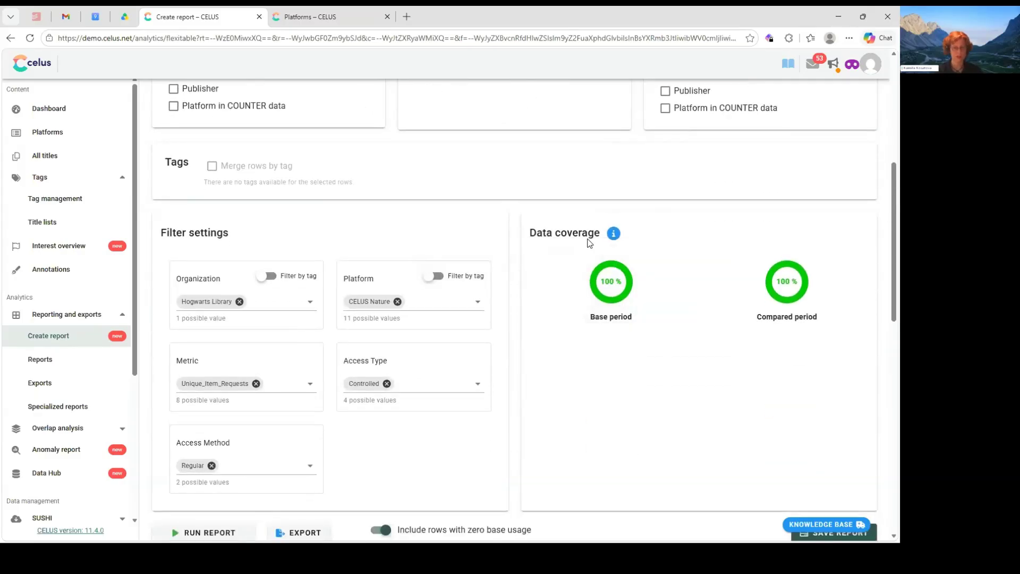
pyautogui.moveTo(588, 239)
pyautogui.moveTo(602, 285)
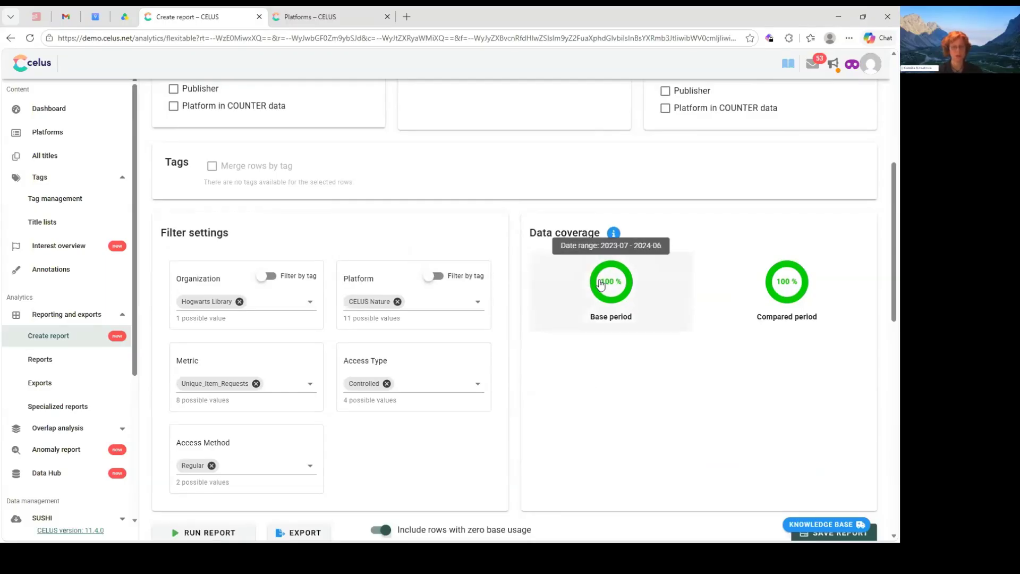
pyautogui.moveTo(793, 304)
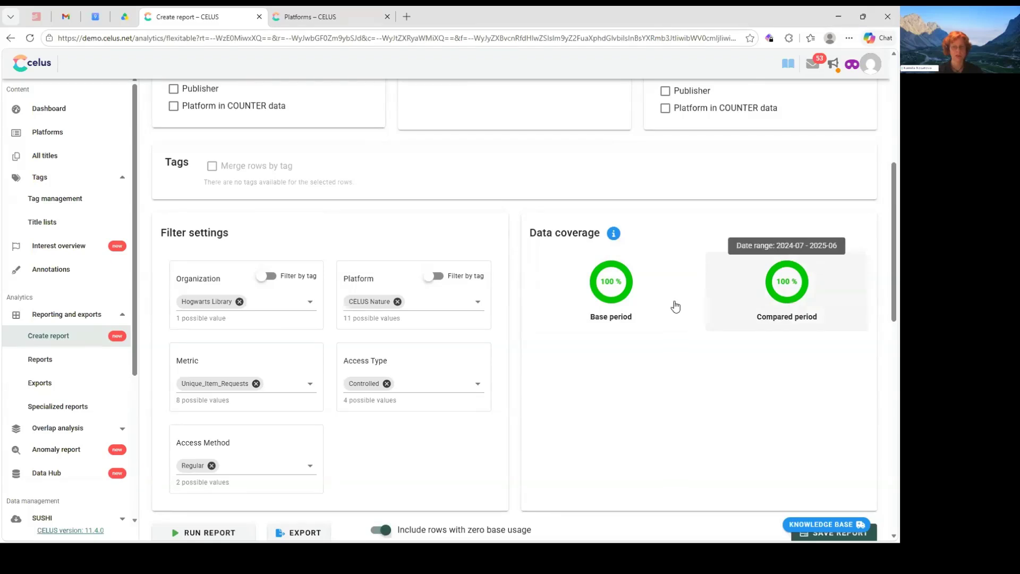
pyautogui.moveTo(616, 302)
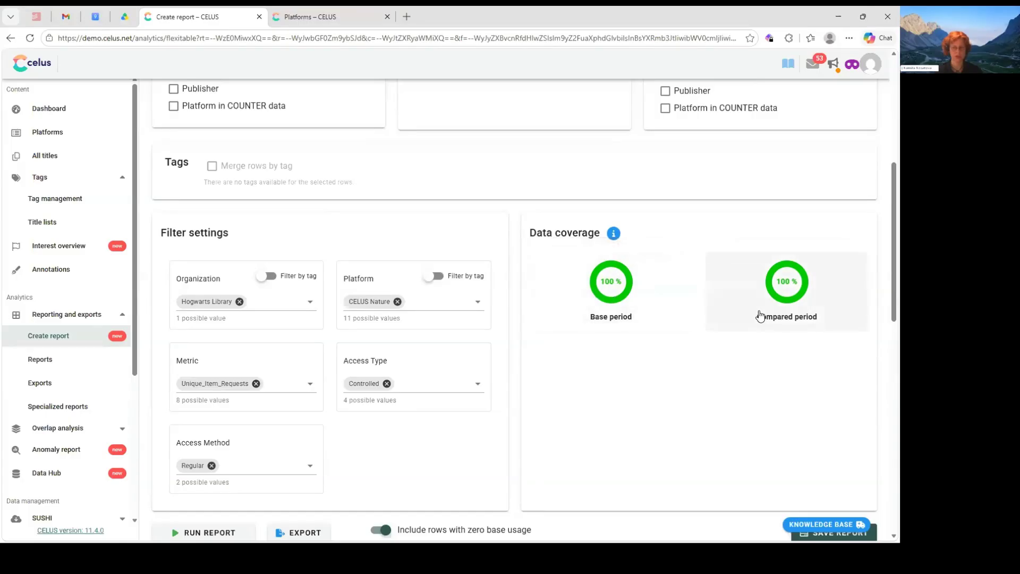
# Open the detailed data coverage breakdown, examine the merged COUNTER 5 + 5.1 TR coverage by platform and month, and return to the report.
pyautogui.click(612, 296)
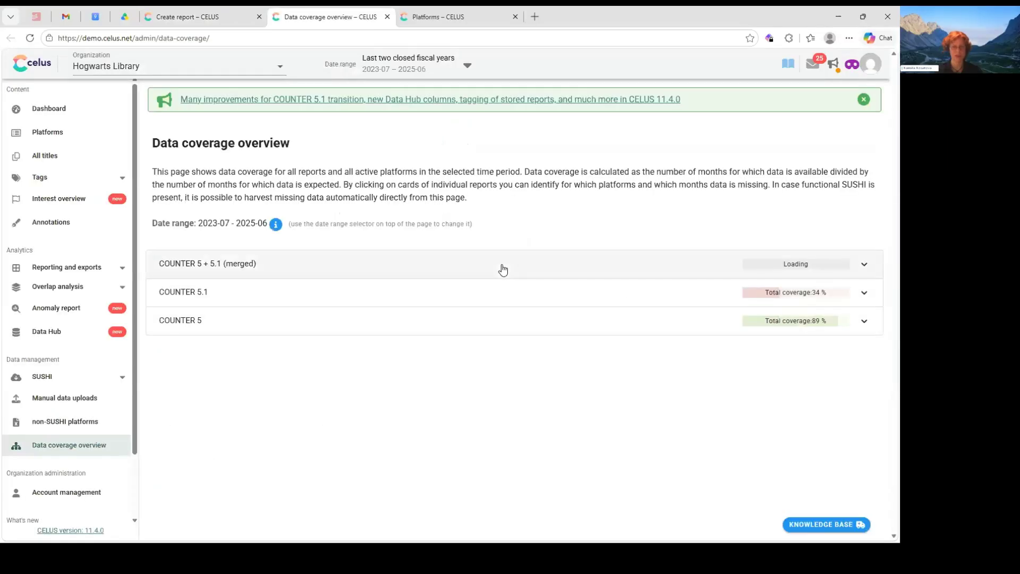
pyautogui.click(504, 269)
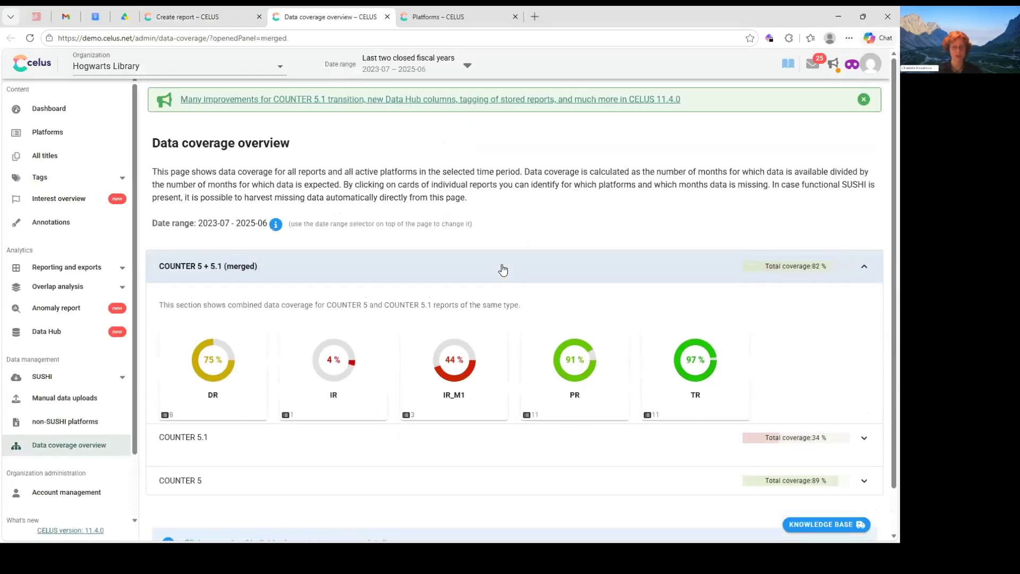
pyautogui.click(686, 383)
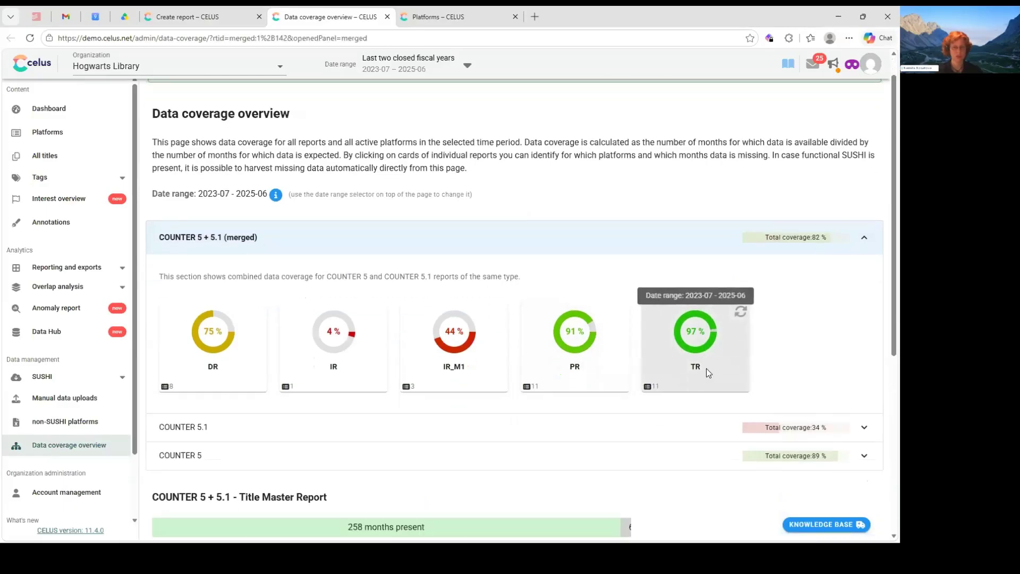
pyautogui.scroll(-3, 810, 347)
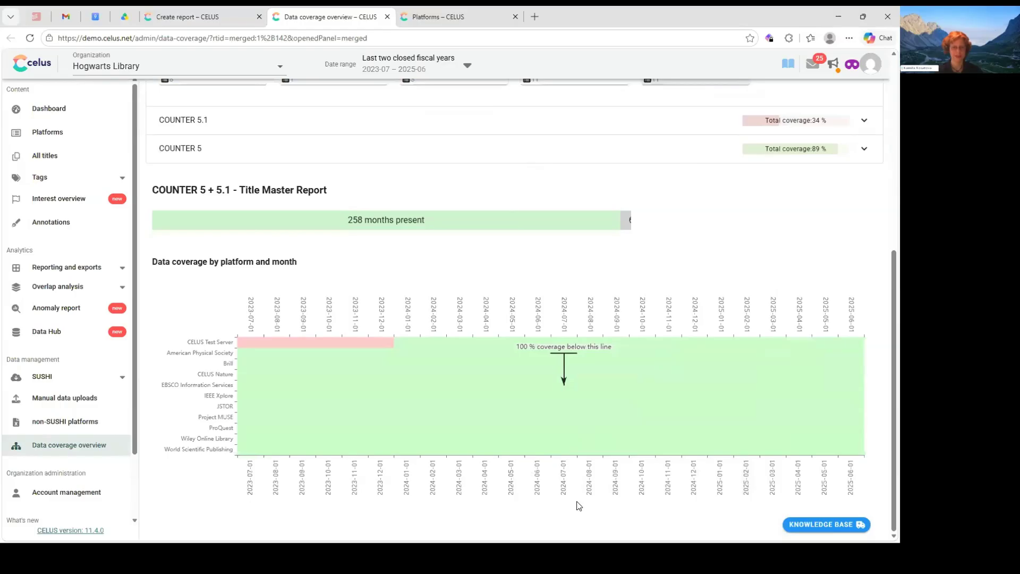
pyautogui.moveTo(259, 356)
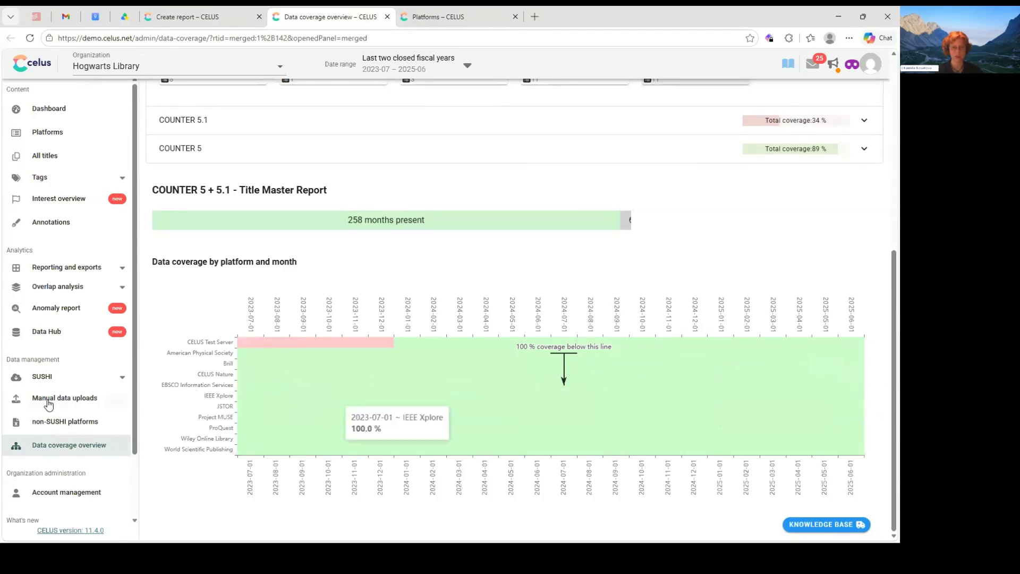
pyautogui.click(386, 17)
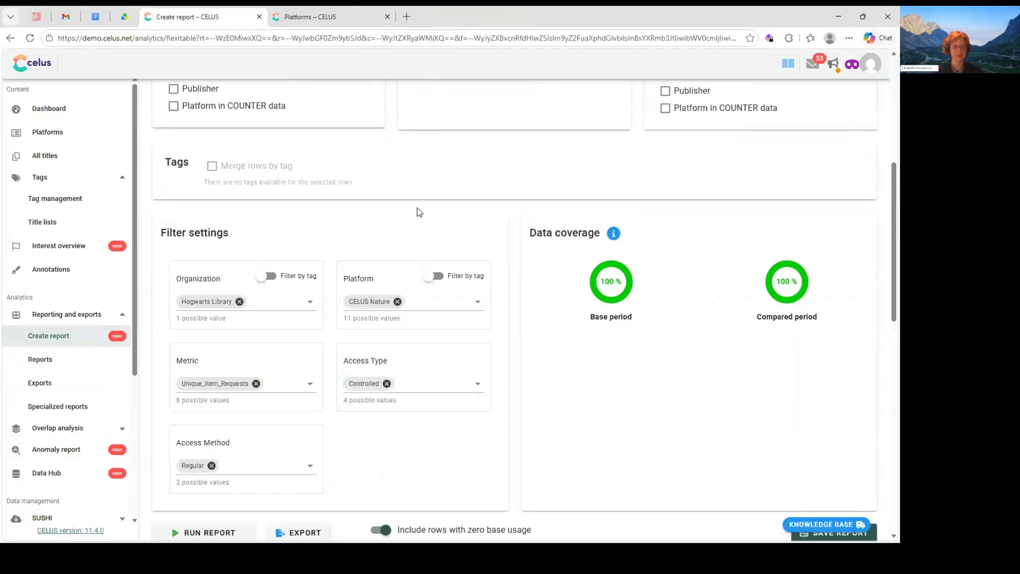
# Run the filtered trend report for CELUS Nature, keeping rows with zero base usage included.
pyautogui.scroll(-3, 396, 296)
pyautogui.scroll(-2, 395, 296)
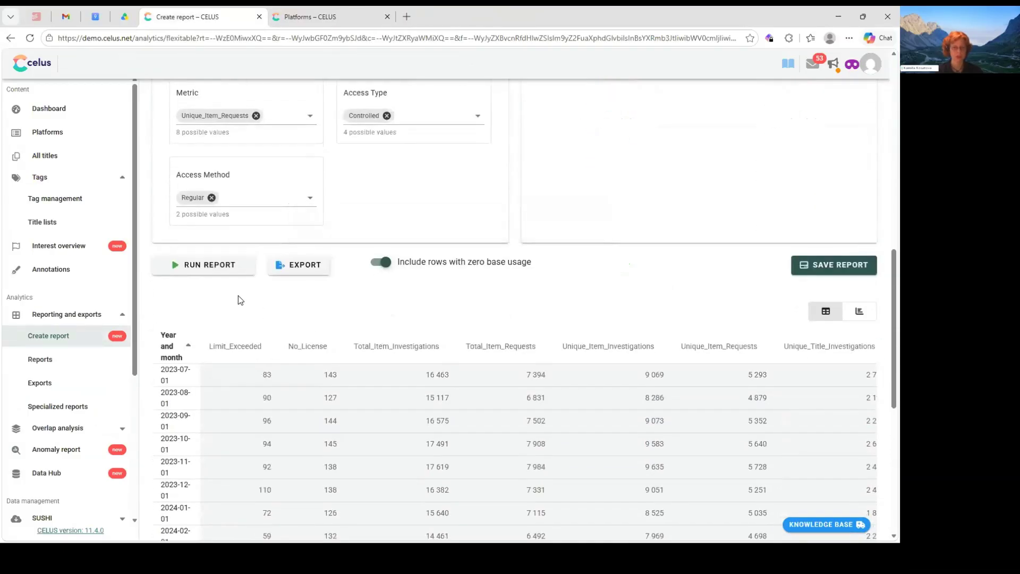
pyautogui.click(215, 266)
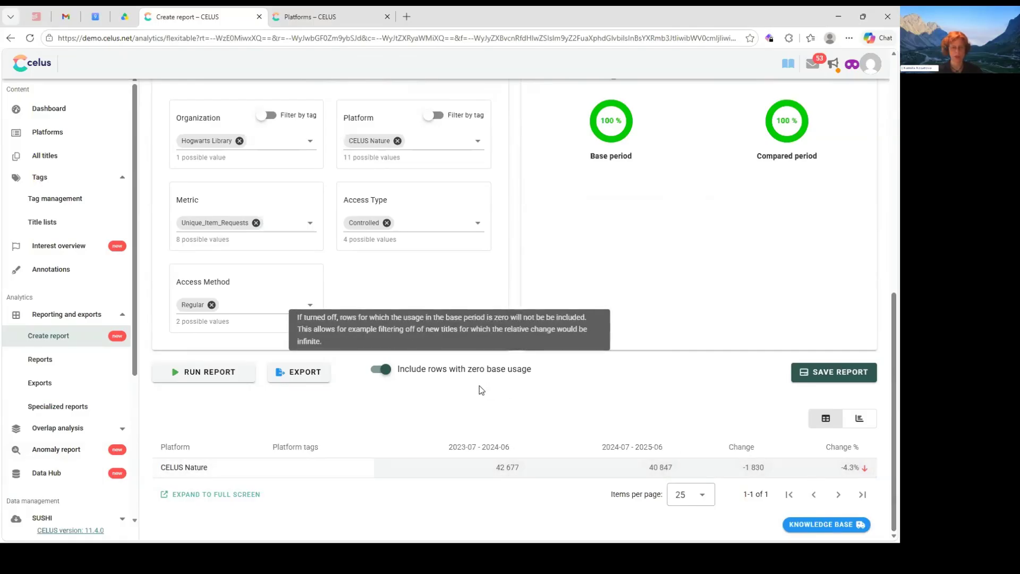
# Save the report under the name CPU_Platform with Organization visibility for Hogwarts Library.
pyautogui.click(824, 378)
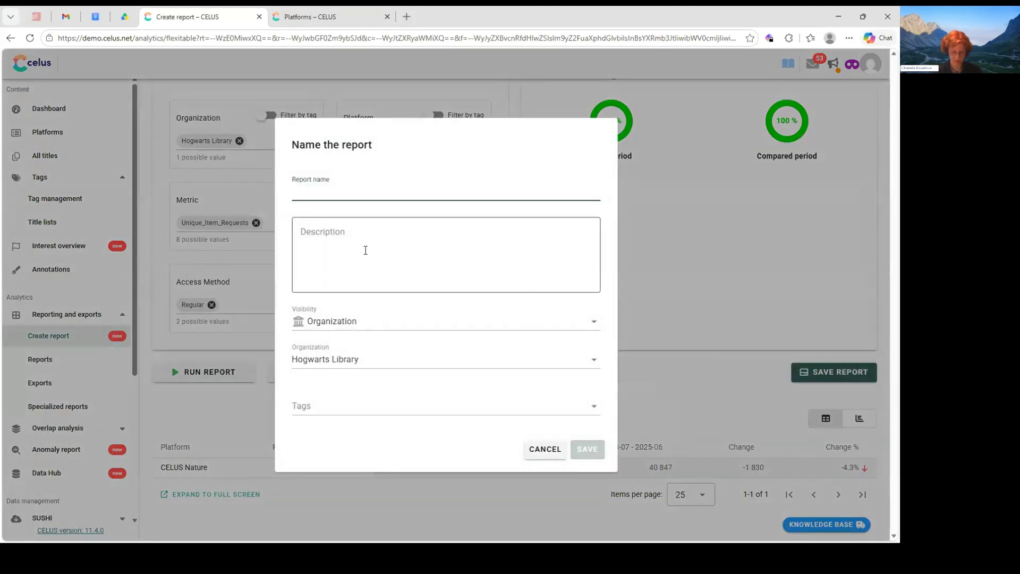
pyautogui.write('CPU_Platform')
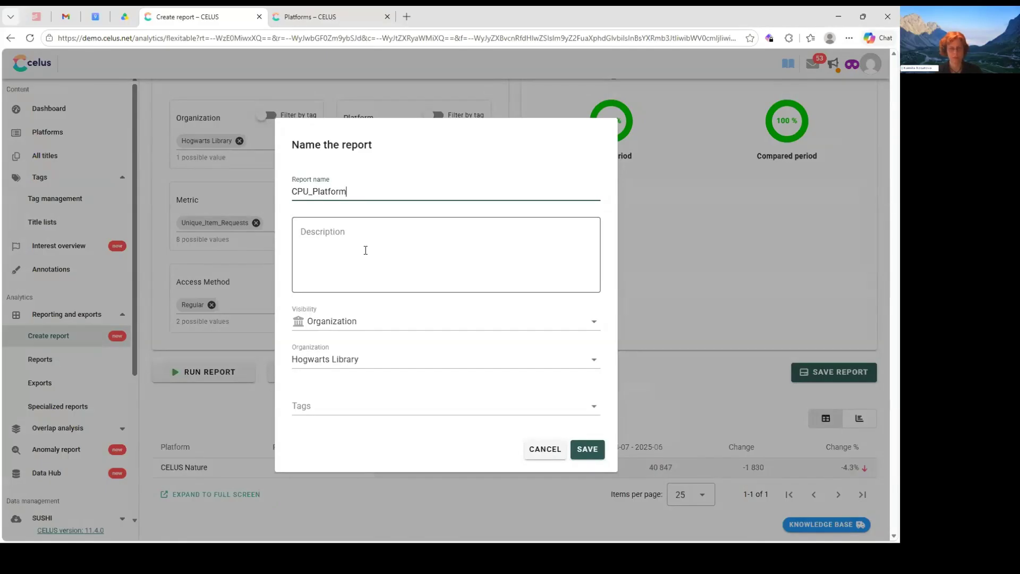
pyautogui.click(587, 450)
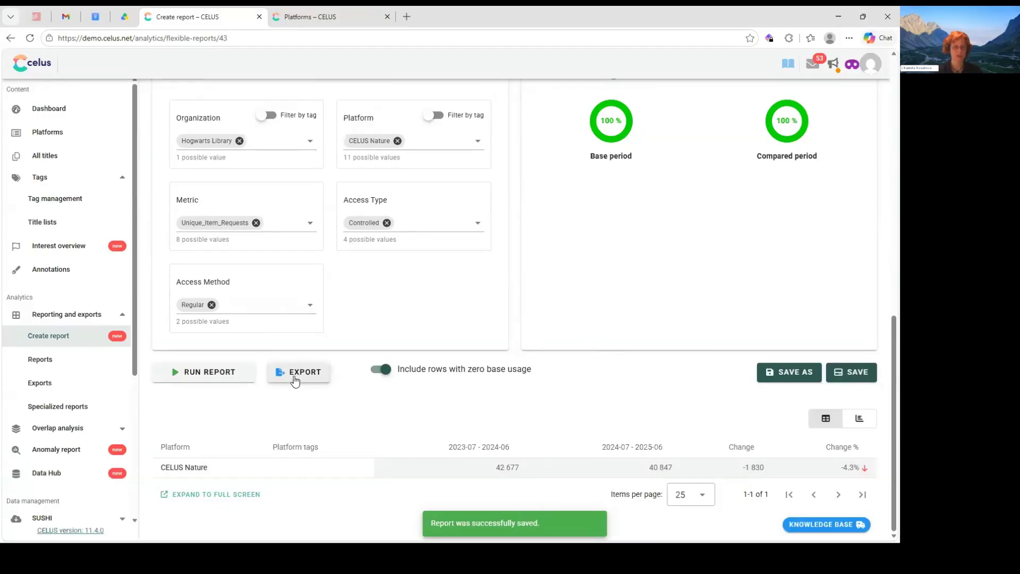
# Export the CPU_Platform report to Excel, download the file, and open it in Excel for editing.
pyautogui.click(295, 378)
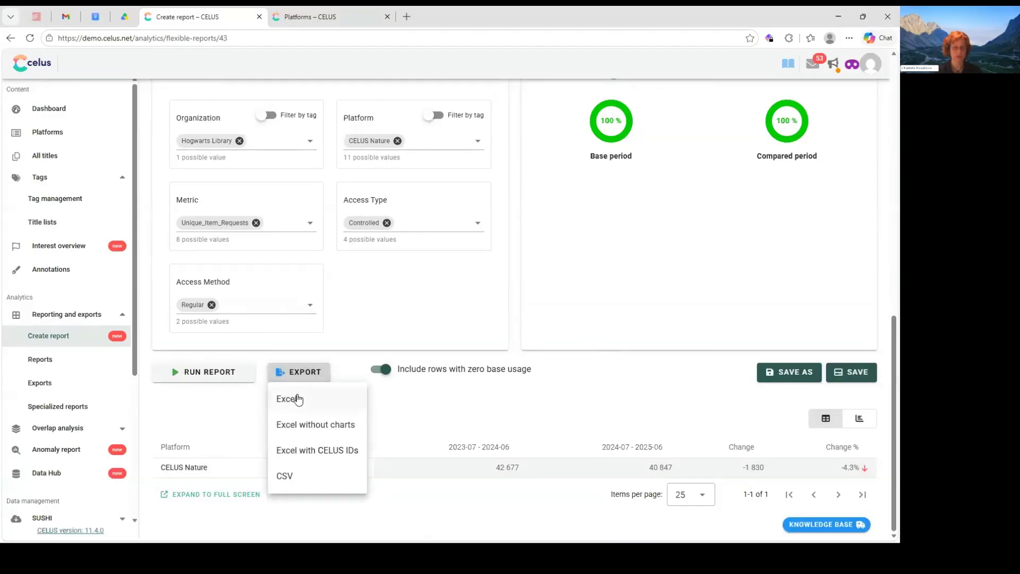
pyautogui.click(297, 399)
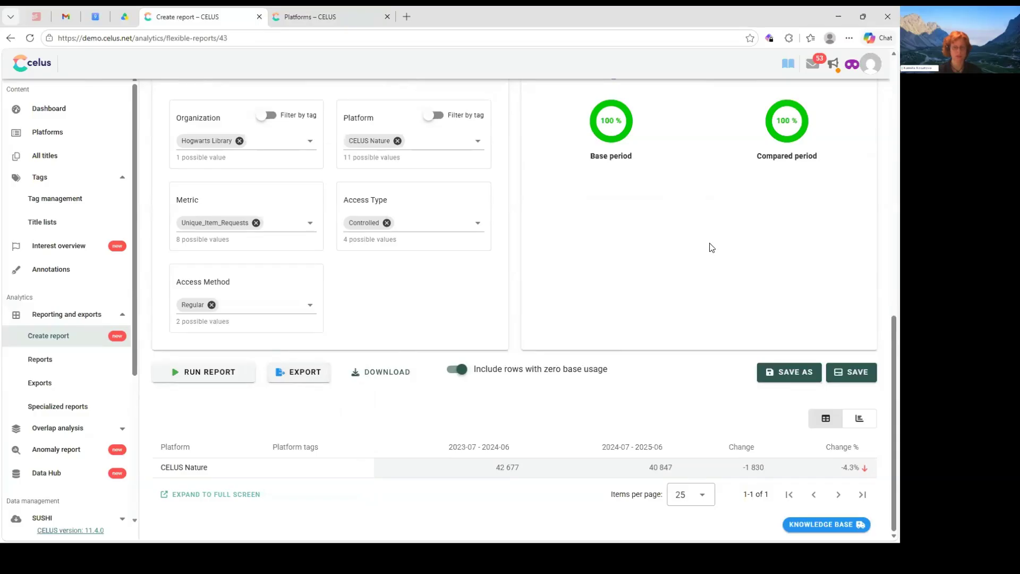
pyautogui.click(377, 372)
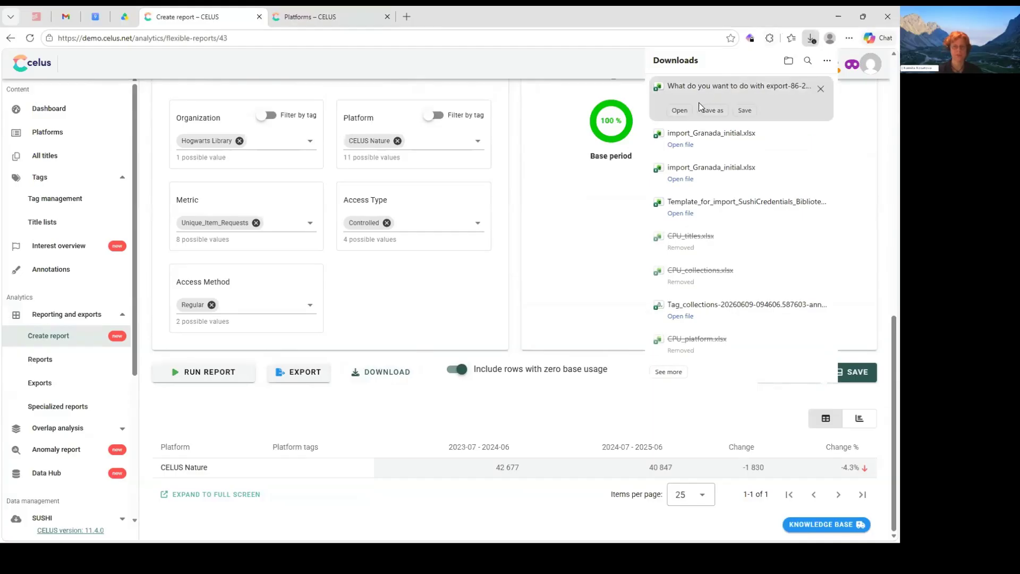
pyautogui.click(680, 105)
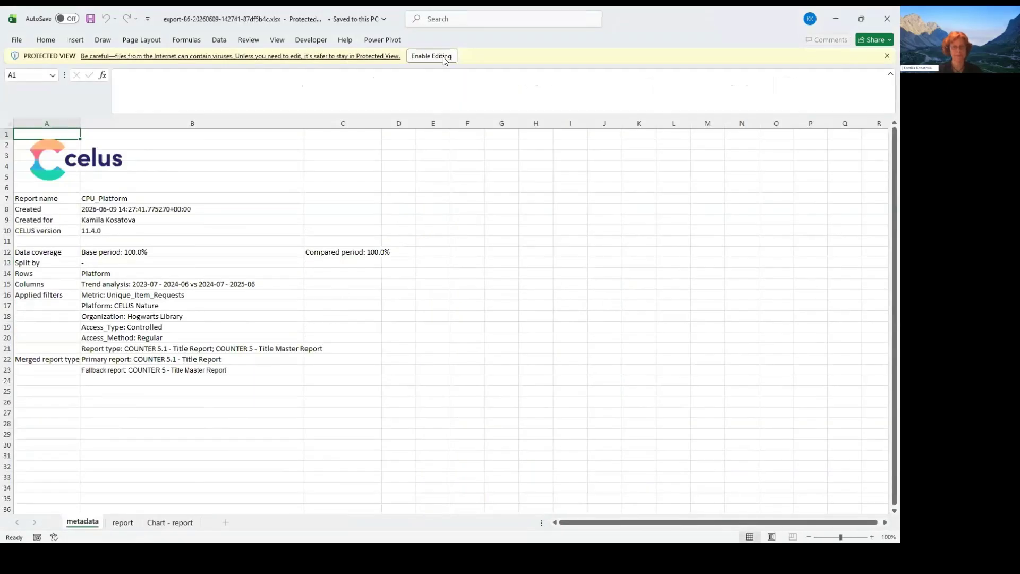
pyautogui.click(444, 57)
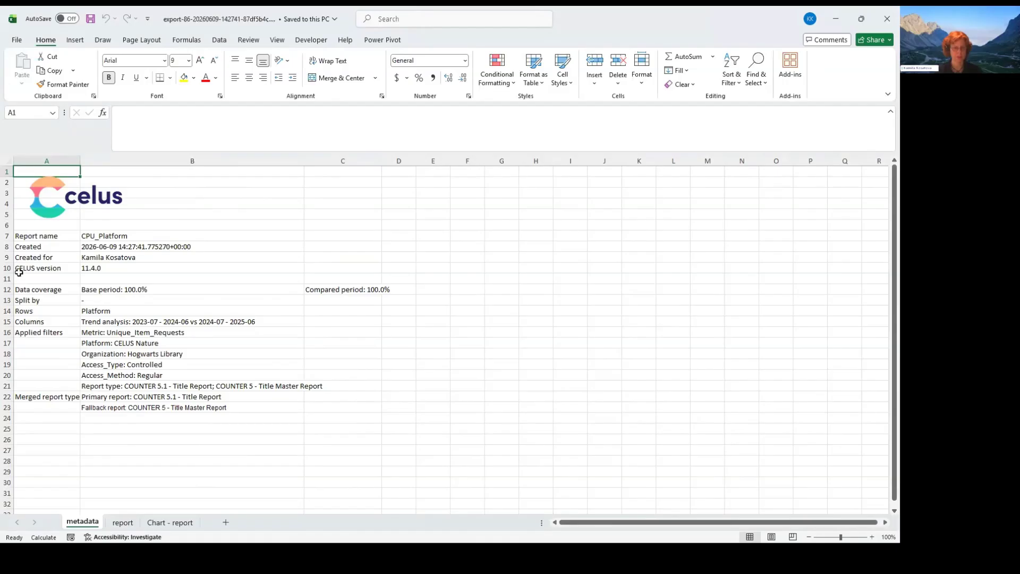
# Review the exported workbook: the rows, columns and filters in the metadata sheet, the report sheet's data, and the chart.
pyautogui.moveTo(30, 310); pyautogui.dragTo(131, 375)
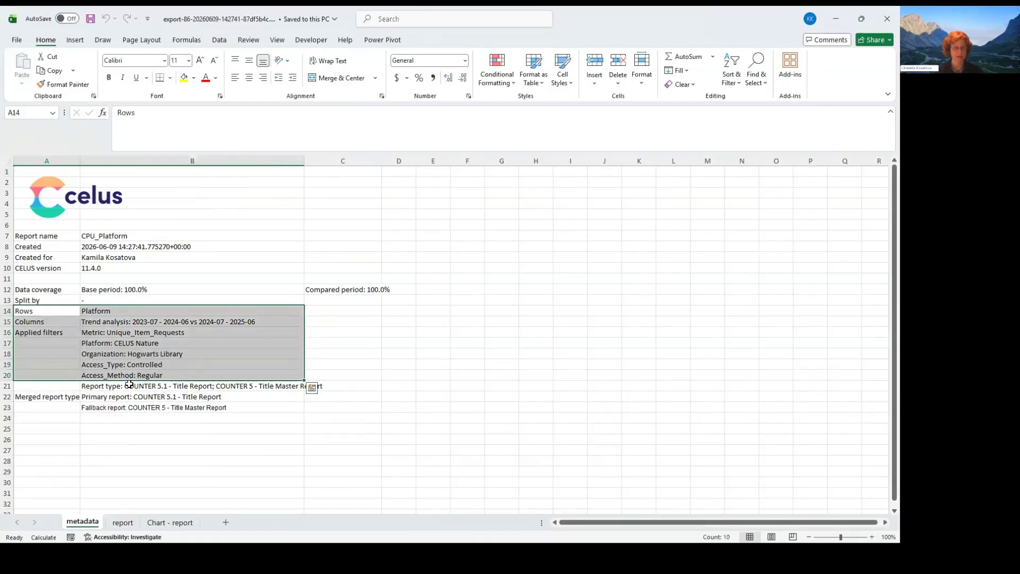
pyautogui.moveTo(142, 409); pyautogui.dragTo(202, 437)
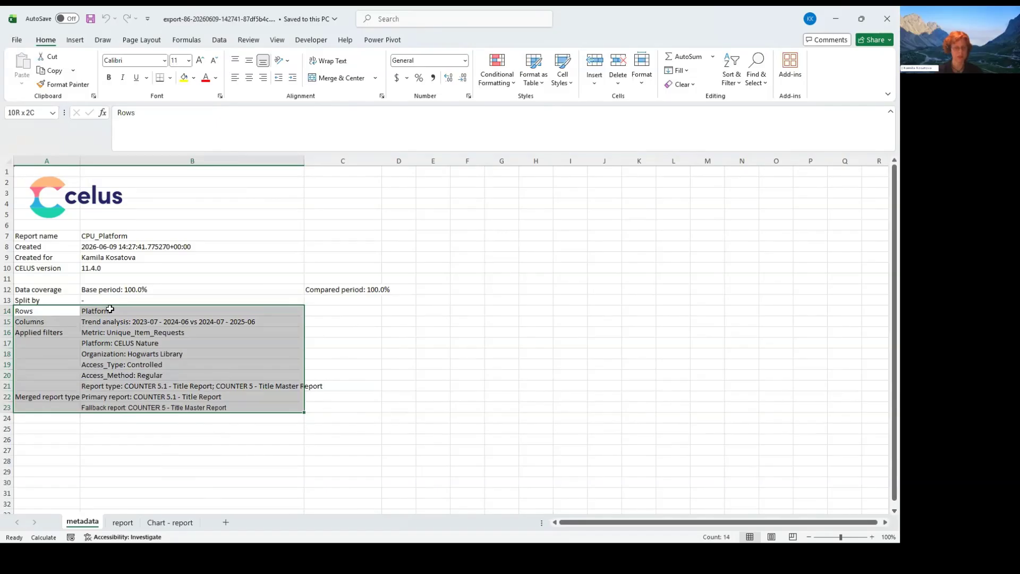
pyautogui.click(119, 524)
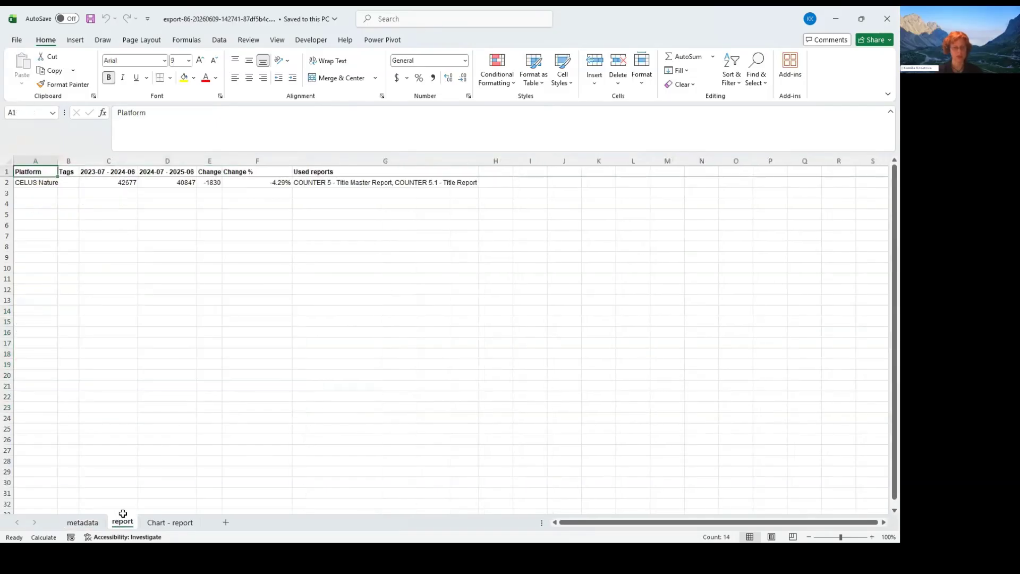
pyautogui.click(203, 376)
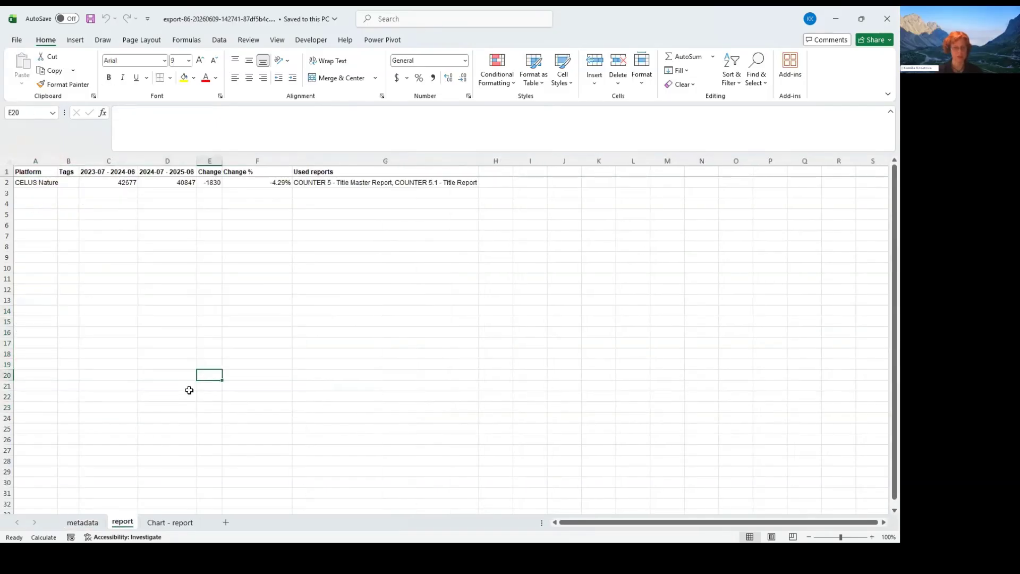
pyautogui.click(163, 518)
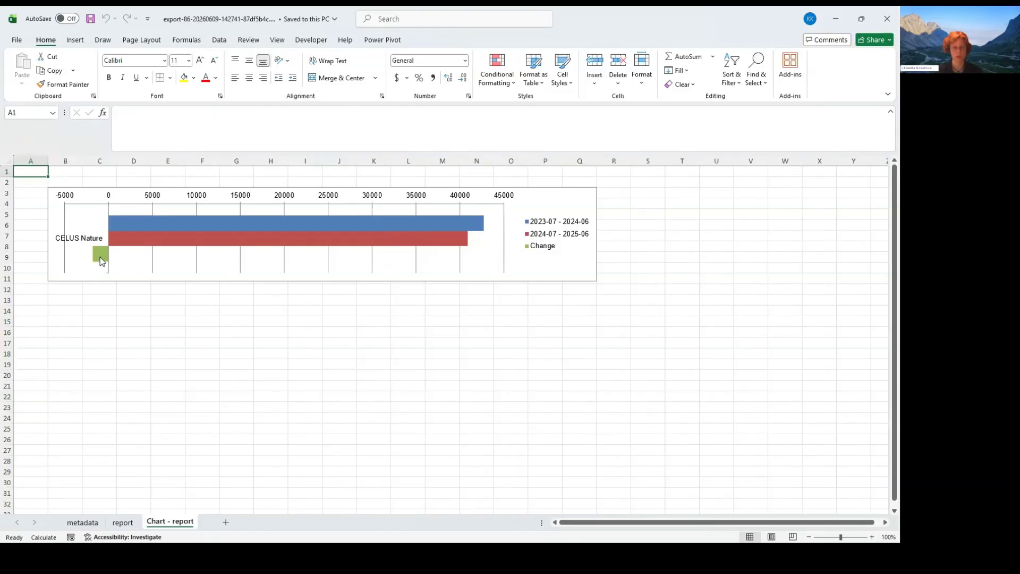
pyautogui.moveTo(100, 254)
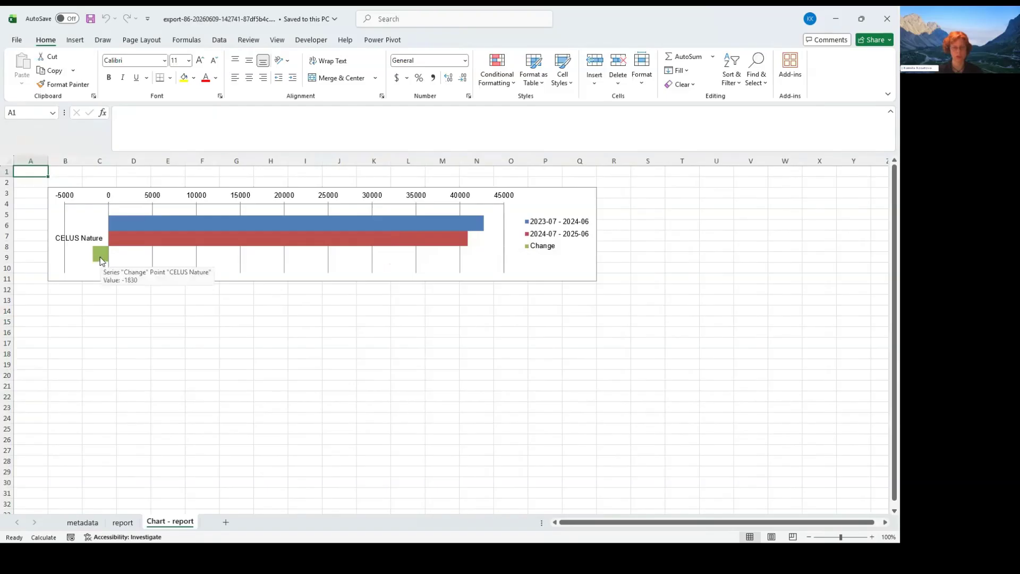
# Replace the platform name in cell A2 of the report sheet with the row label Usage.
pyautogui.click(119, 523)
pyautogui.click(25, 194)
pyautogui.press('Up')
pyautogui.write('Usa')
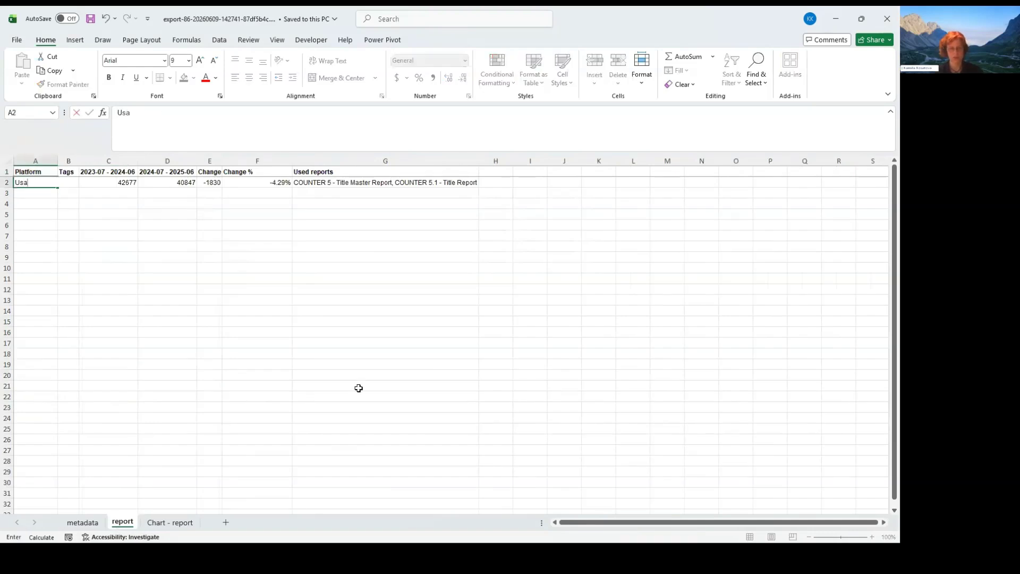
pyautogui.press('Return')
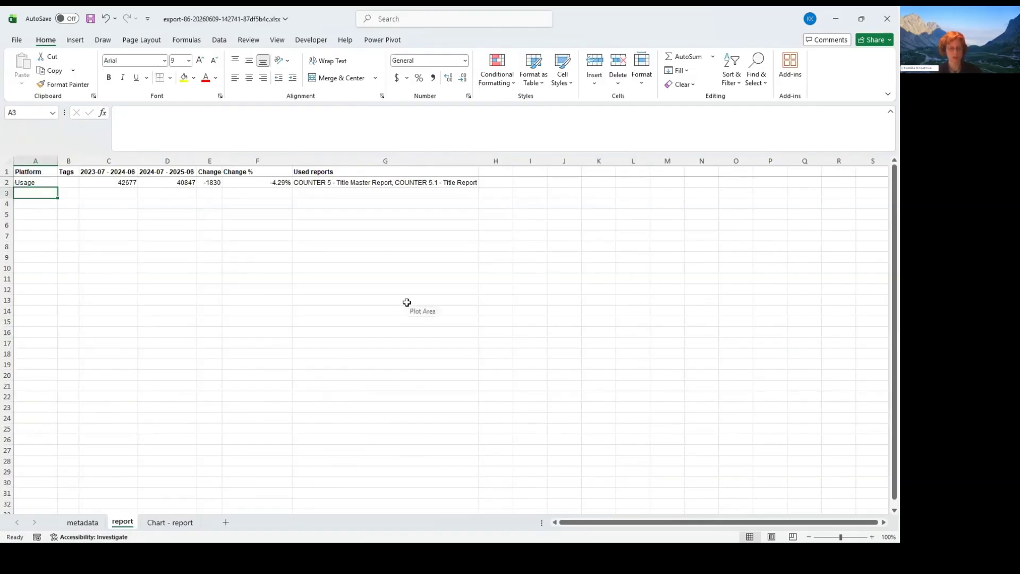
# Copy CELUS Nature's FY24 and FY25 costs from the Platform sheet of Prices.xlsx into cells C3:D3 of the exported report sheet.
pyautogui.hotkey('alt', 'Tab')
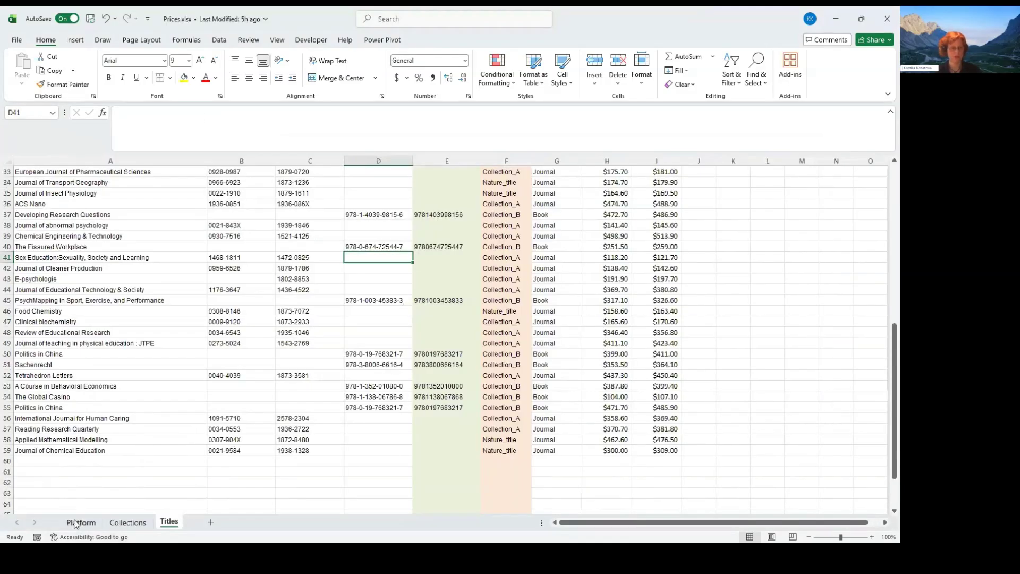
pyautogui.click(75, 524)
pyautogui.click(96, 182)
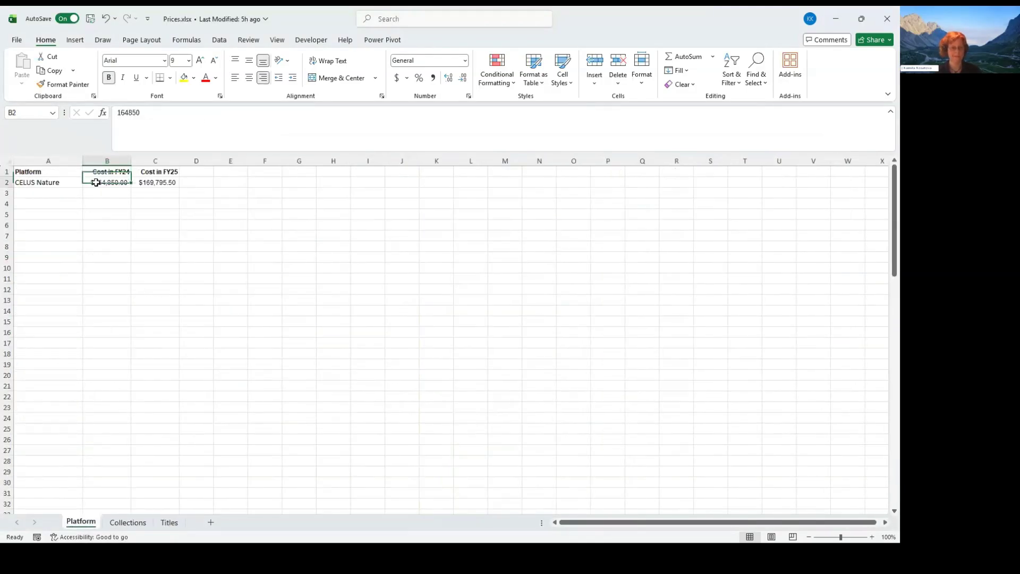
pyautogui.moveTo(96, 182); pyautogui.dragTo(154, 183)
pyautogui.hotkey('ctrl', 'c')
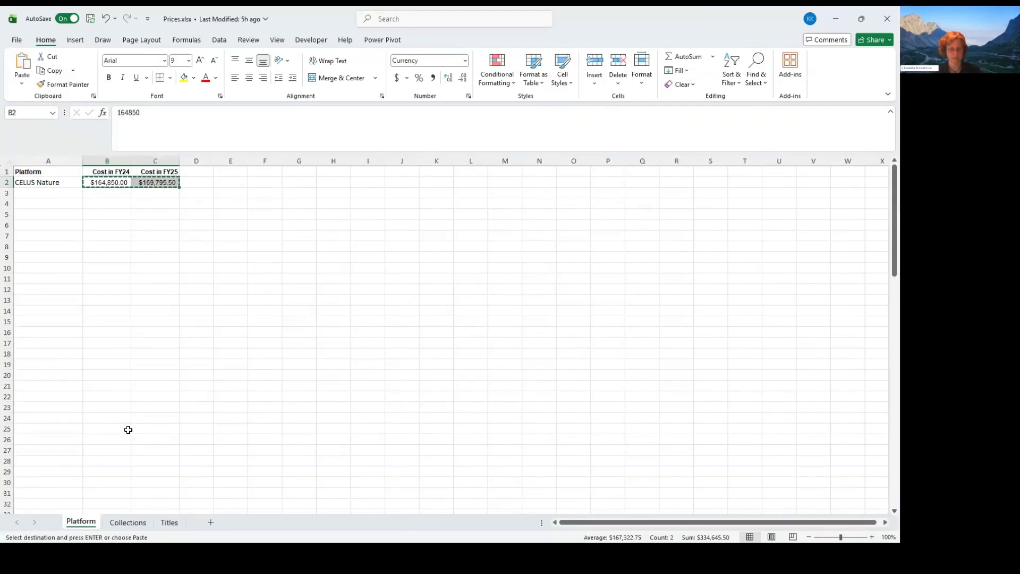
pyautogui.hotkey('alt', 'Tab')
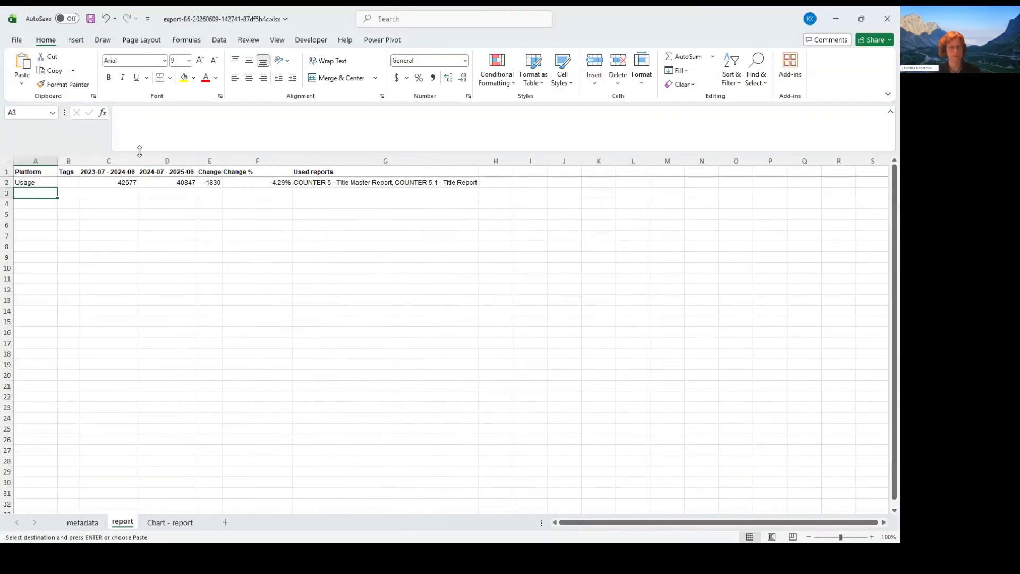
pyautogui.click(127, 192)
pyautogui.hotkey('ctrl', 'v')
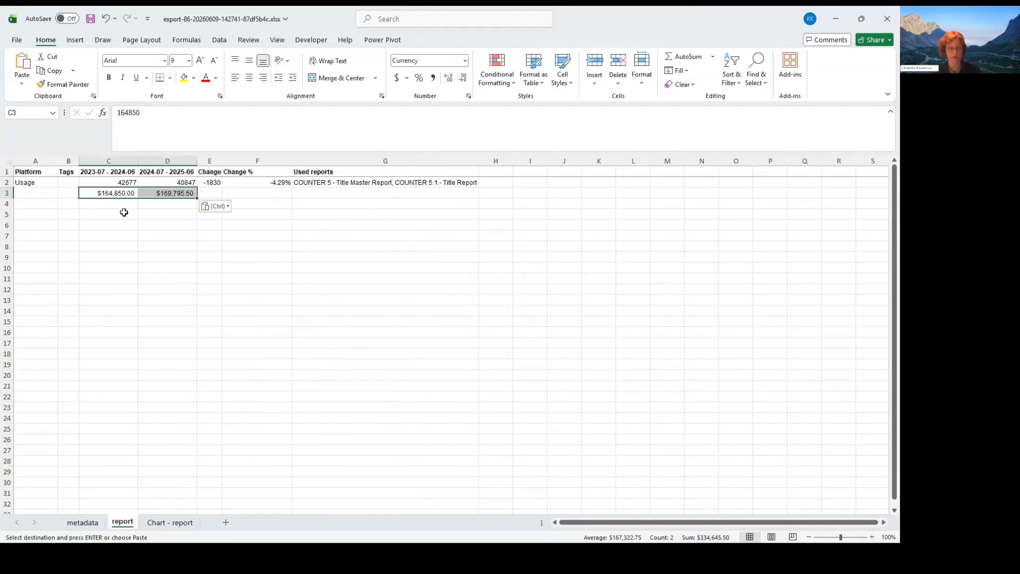
# Label row 3 as Cost in cell A3 and row 4 as CPU in cell A4.
pyautogui.press('Left')
pyautogui.press('Left')
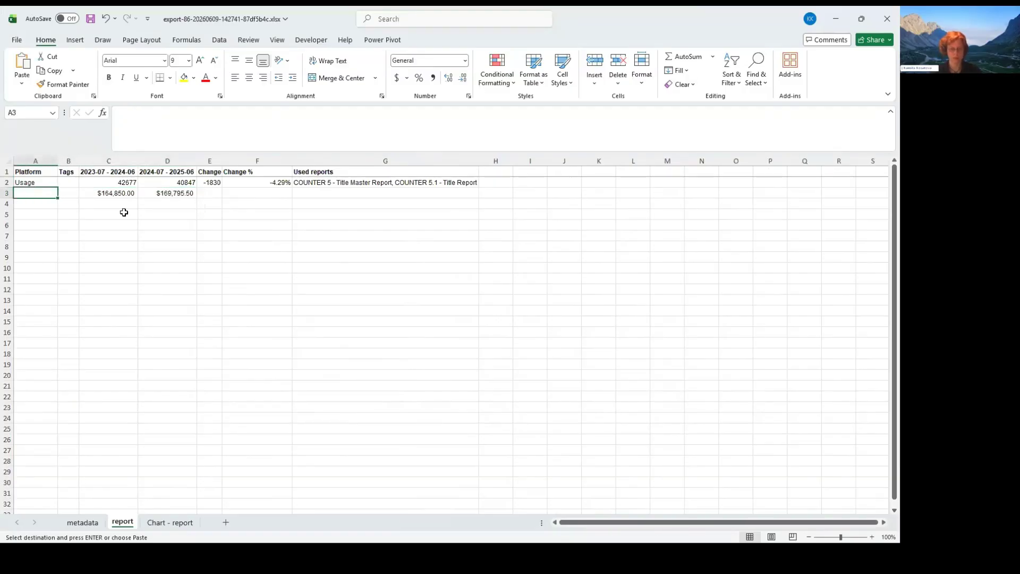
pyautogui.write('Cost')
pyautogui.press('Return')
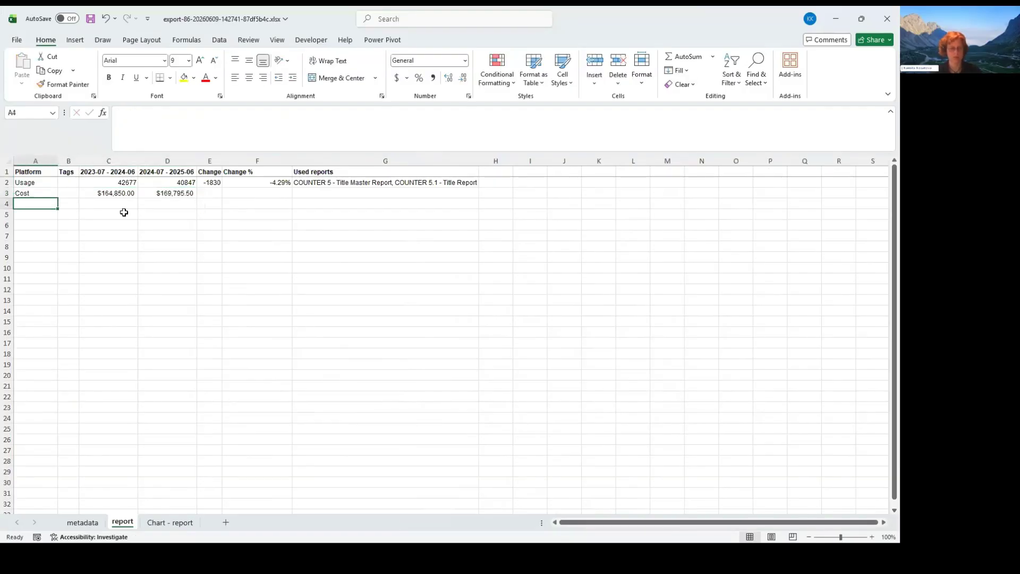
pyautogui.write('CPU')
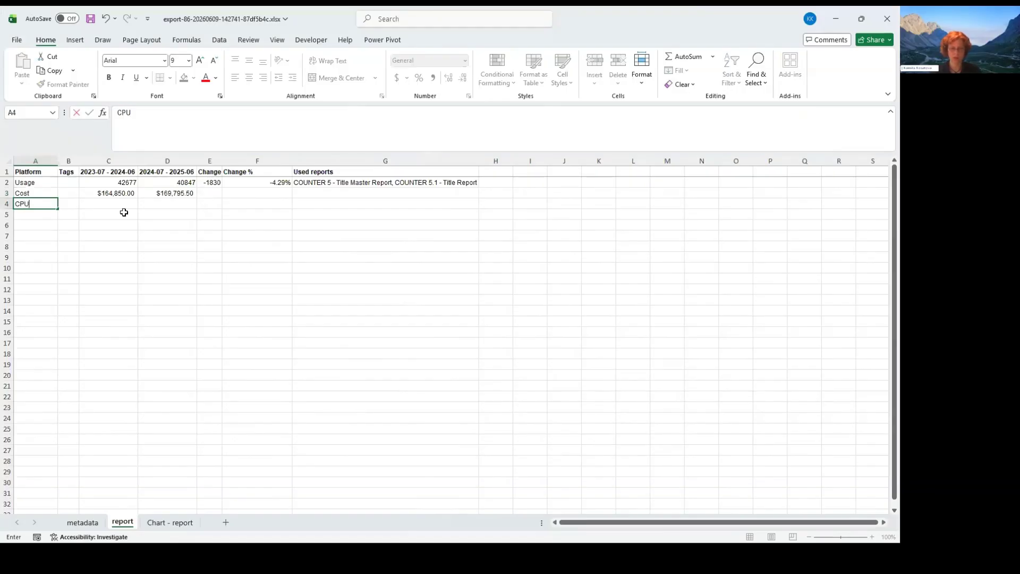
pyautogui.press('Return')
# Calculate the 2023-07 to 2024-06 cost per use in cell C4 with the formula +C3/C2.
pyautogui.press('Up')
pyautogui.press('Right')
pyautogui.press('Right')
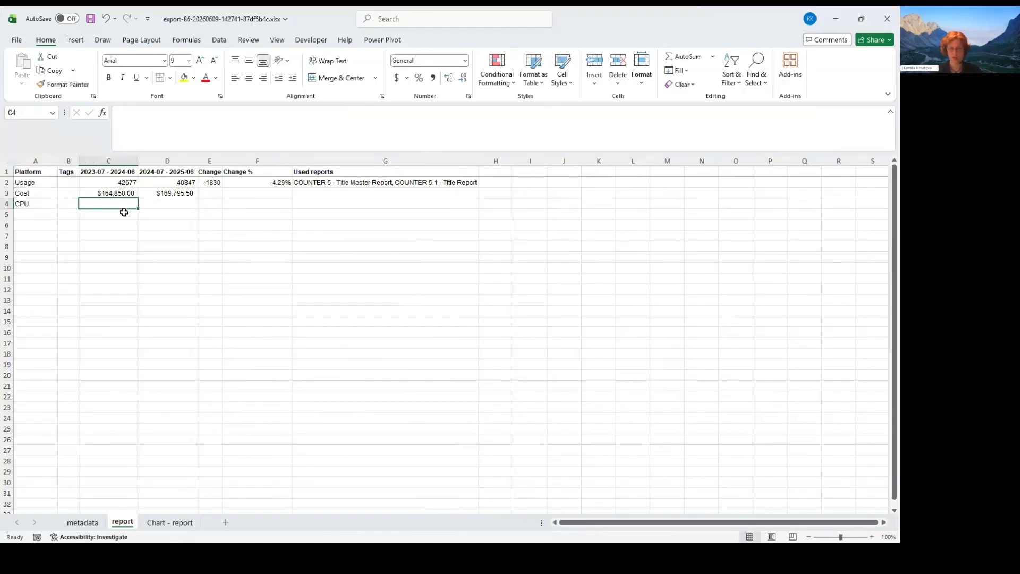
pyautogui.write('+C3/')
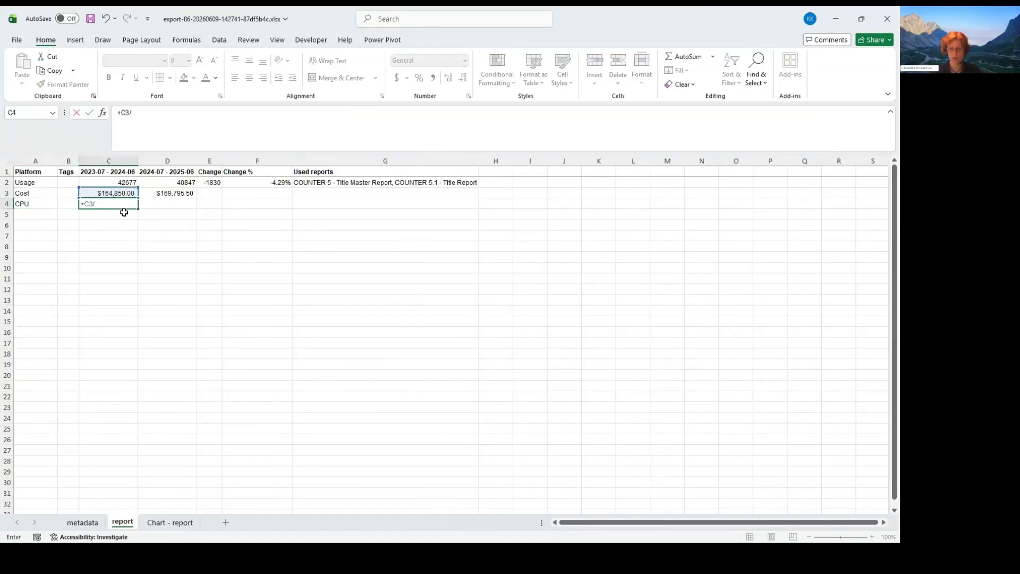
pyautogui.press('Up')
pyautogui.press('Up')
pyautogui.press('Return')
pyautogui.press('Up')
# Apply the currency formatting of cost cell C3 to the cost-per-use cell C4.
pyautogui.click(94, 195)
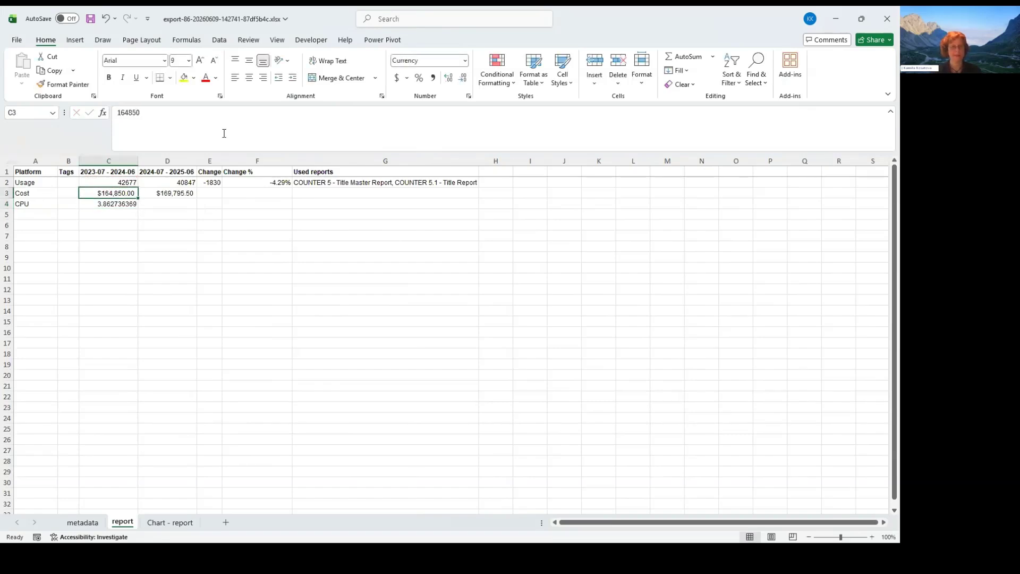
pyautogui.click(78, 84)
pyautogui.click(101, 203)
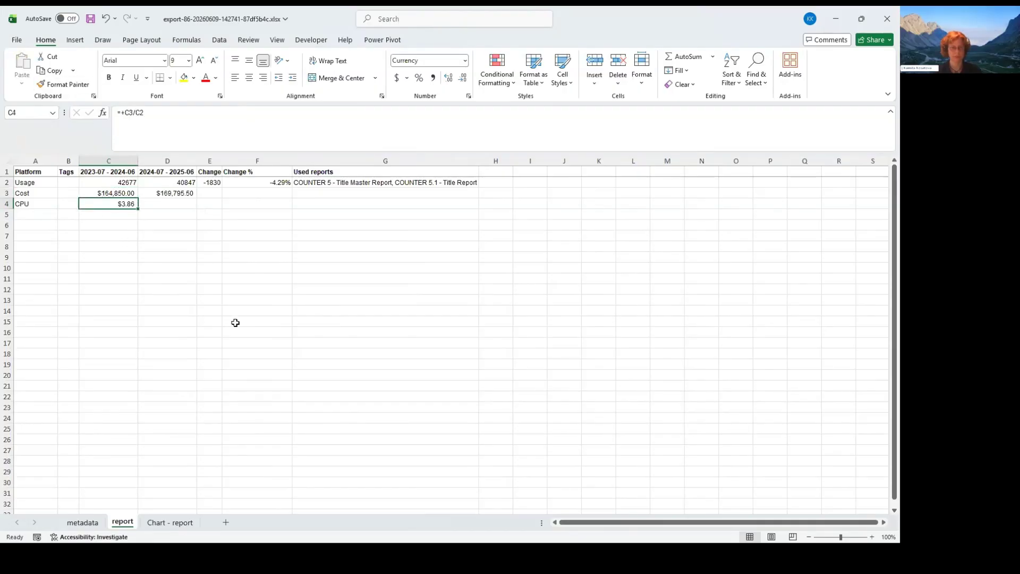
# Copy the cost-per-use formula from C4 to D4 for the 2024-07 to 2025-06 period.
pyautogui.hotkey('ctrl', 'c')
pyautogui.click(193, 207)
pyautogui.hotkey('ctrl', 'v')
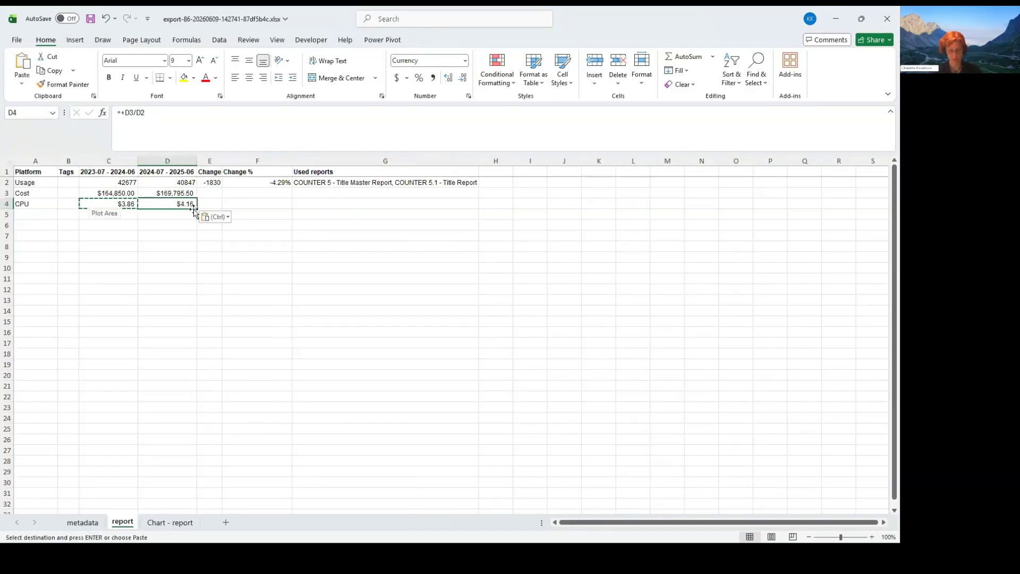
# Make the entire CPU row (row 4) bold.
pyautogui.click(5, 203)
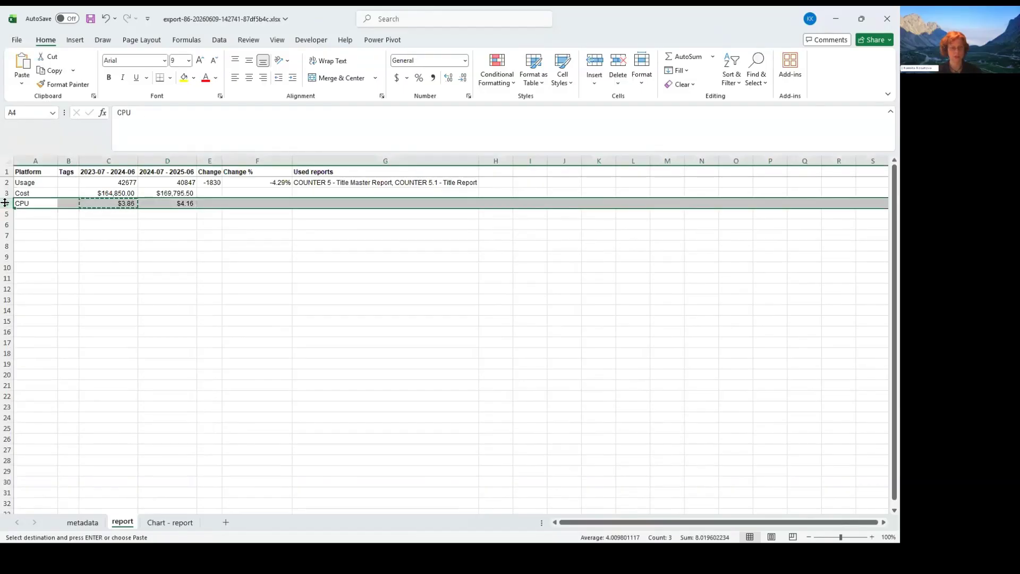
pyautogui.press('Escape')
pyautogui.hotkey('ctrl', 'b')
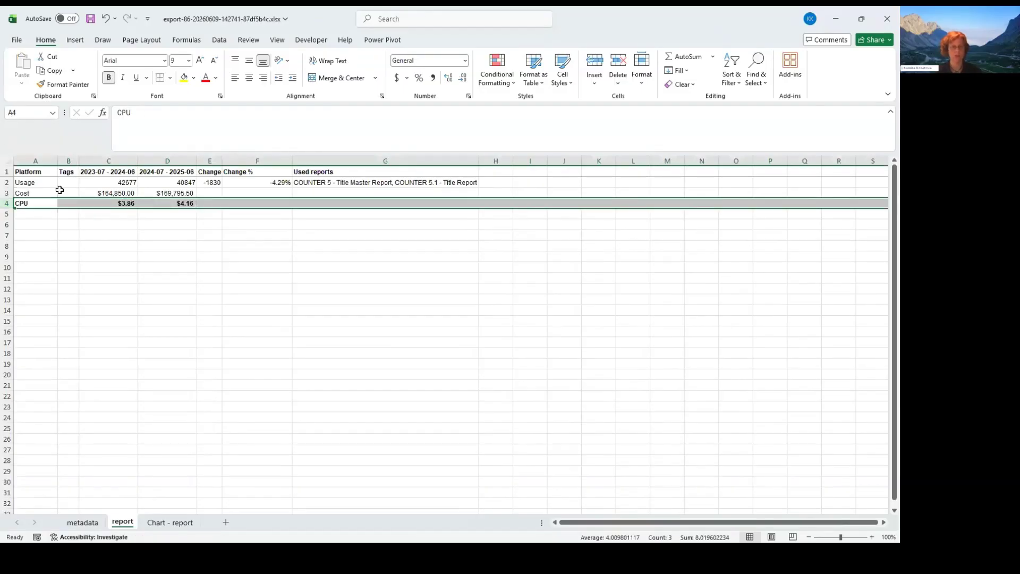
pyautogui.click(107, 261)
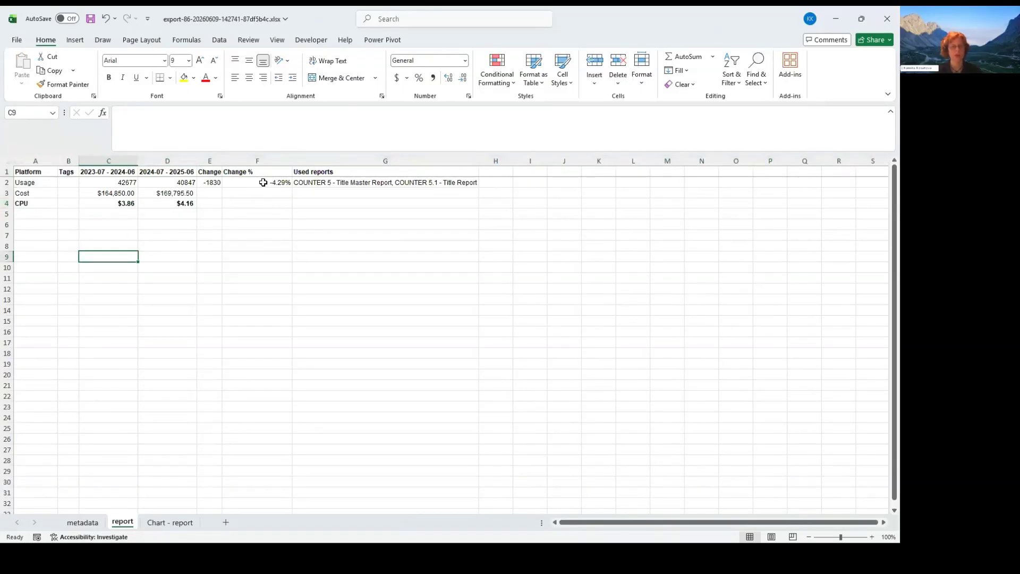
# Copy the Change % formula from F2 into F3 and F4 for the Cost and CPU rows.
pyautogui.click(260, 182)
pyautogui.hotkey('ctrl', 'c')
pyautogui.press('Down')
pyautogui.hotkey('ctrl', 'v')
pyautogui.press('Down')
pyautogui.hotkey('ctrl', 'v')
pyautogui.press('Down')
pyautogui.press('Up')
pyautogui.press('Up')
pyautogui.press('Up')
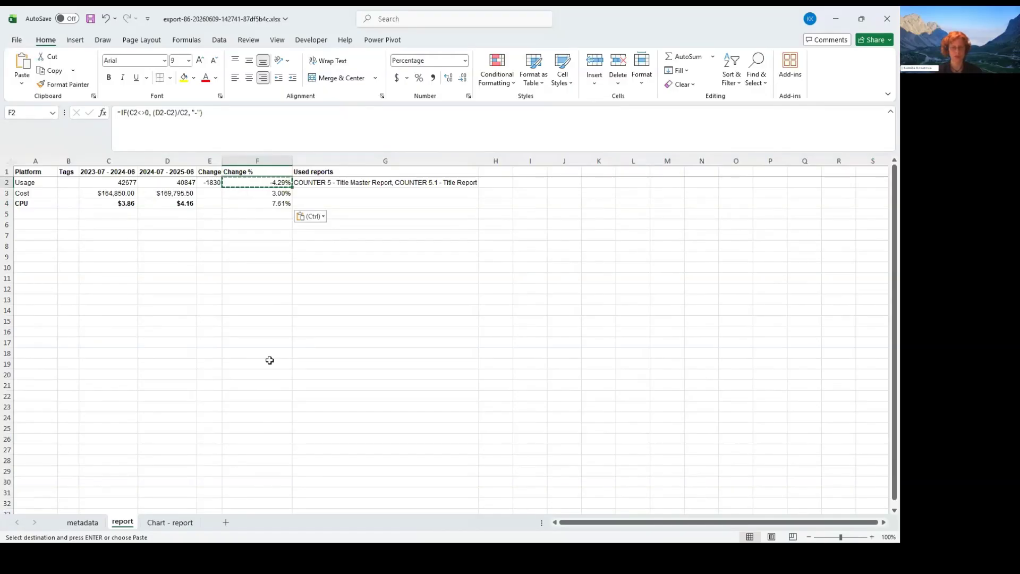
# Check the copied Change % formulas in F3 and F4, and end copy mode.
pyautogui.press('Down')
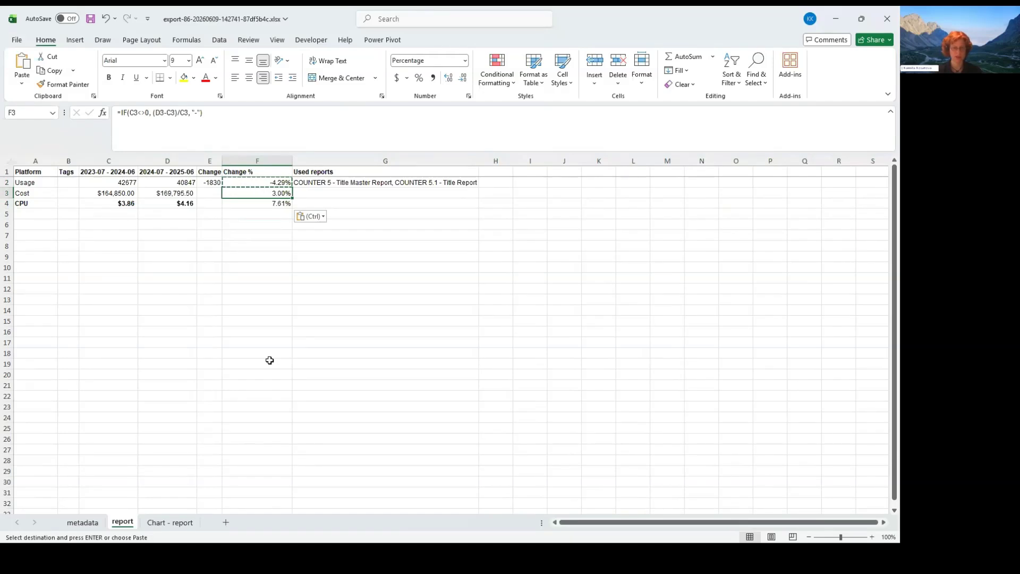
pyautogui.press('Down')
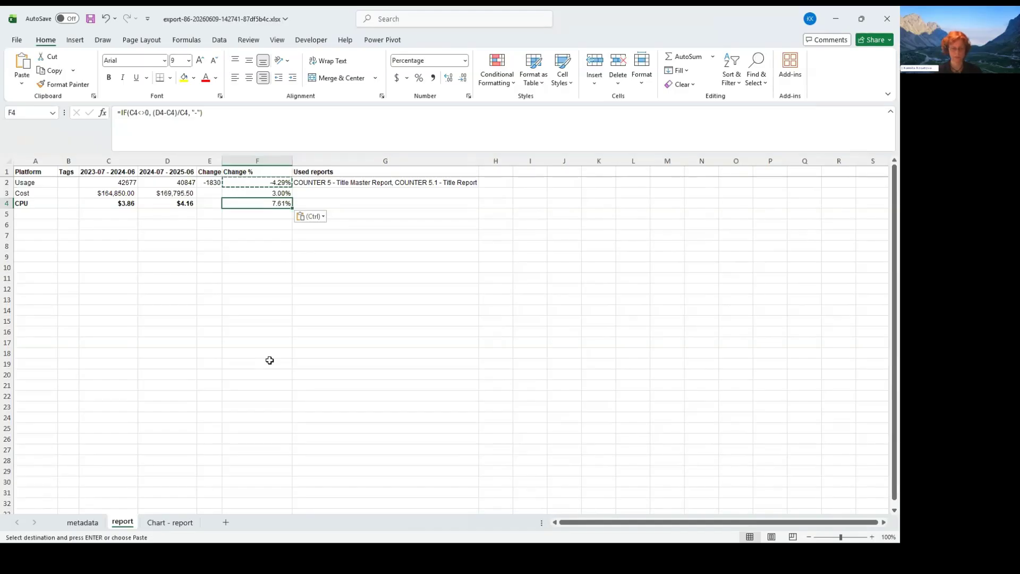
pyautogui.press('Escape')
# Start saving the workbook under a new name and choose the CPU_DEMO folder inside CPU1 as the location.
pyautogui.press('F12')
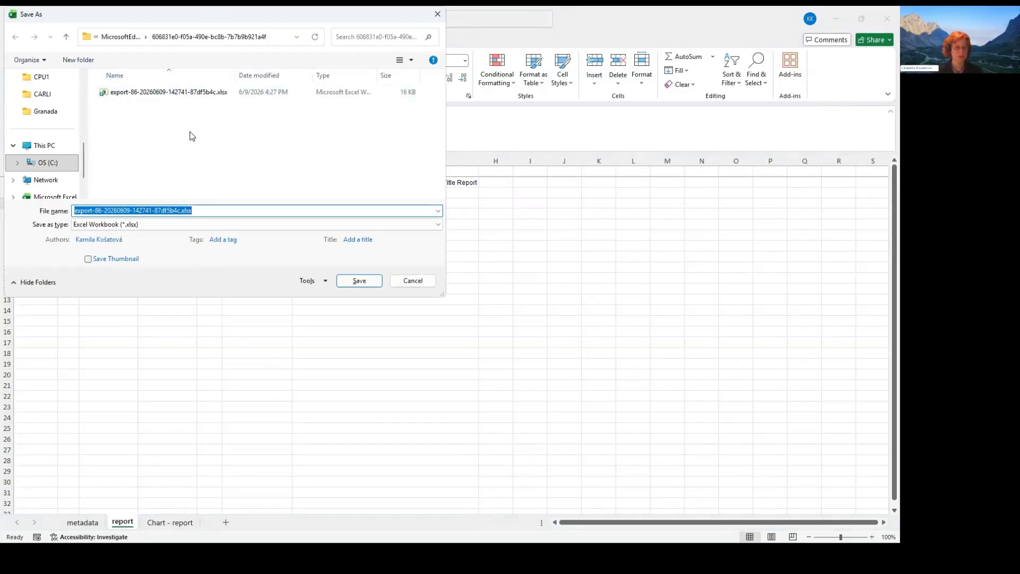
pyautogui.scroll(2, 46, 144)
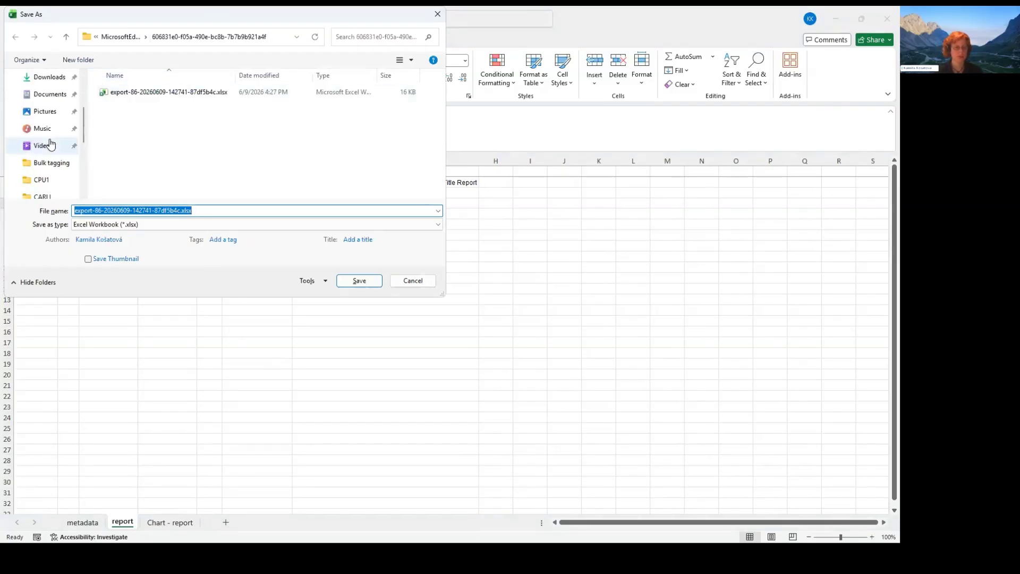
pyautogui.click(51, 182)
pyautogui.click(126, 110)
pyautogui.doubleClick(127, 109)
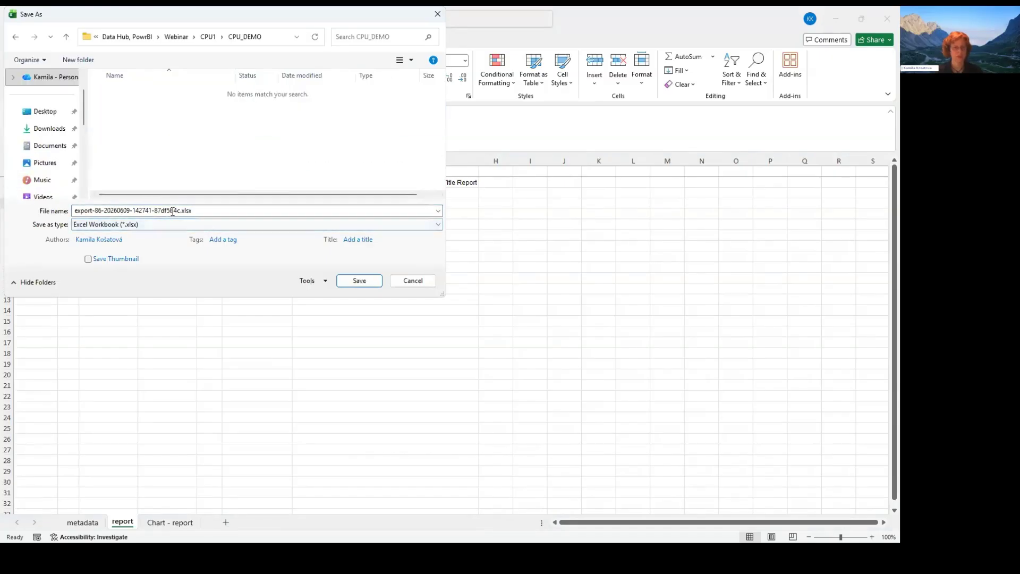
# Name the file CPU_platform.xlsx, save it, and close the workbook.
pyautogui.press('Home')
pyautogui.hotkey('shift', 'Right')
pyautogui.hotkey('shift', 'Right')
pyautogui.hotkey('shift', 'Right')
pyautogui.hotkey('shift', 'Right')
pyautogui.hotkey('shift', 'Right')
pyautogui.hotkey('shift', 'Right')
pyautogui.hotkey('shift', 'Right')
pyautogui.hotkey('shift', 'Right')
pyautogui.hotkey('shift', 'Right')
pyautogui.hotkey('shift', 'Right')
pyautogui.hotkey('shift', 'Right')
pyautogui.hotkey('shift', 'Right')
pyautogui.hotkey('shift', 'Right')
pyautogui.hotkey('shift', 'Right')
pyautogui.hotkey('shift', 'Right')
pyautogui.hotkey('shift', 'Right')
pyautogui.hotkey('shift', 'Right')
pyautogui.hotkey('shift', 'Right')
pyautogui.hotkey('shift', 'Right')
pyautogui.hotkey('shift', 'Right')
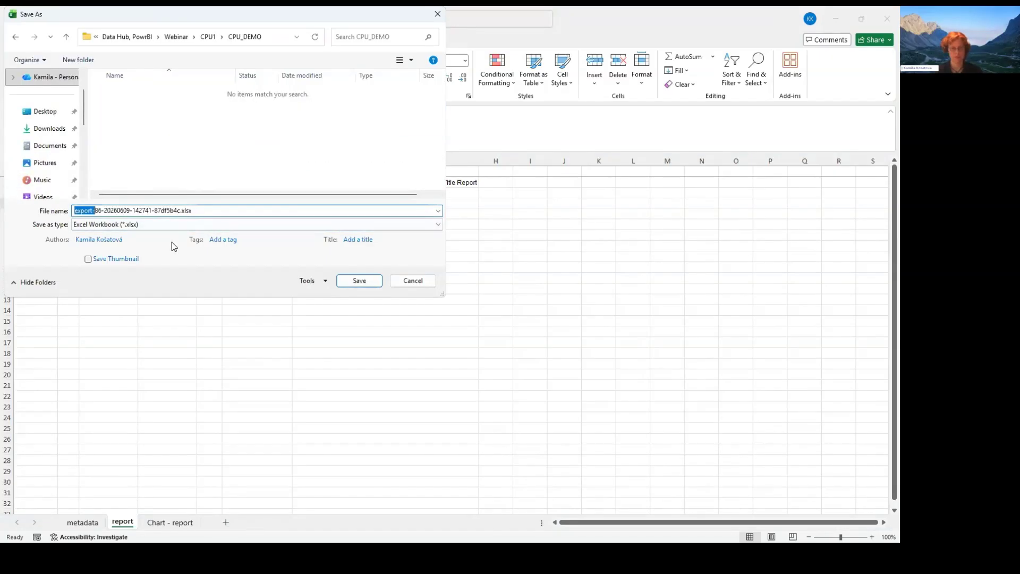
pyautogui.hotkey('shift', 'Right')
pyautogui.hotkey('shift', 'Right')
pyautogui.hotkey('shift', 'Right')
pyautogui.hotkey('shift', 'Right')
pyautogui.hotkey('shift', 'Right')
pyautogui.hotkey('shift', 'Right')
pyautogui.hotkey('shift', 'Right')
pyautogui.hotkey('shift', 'Right')
pyautogui.hotkey('shift', 'Right')
pyautogui.hotkey('shift', 'Right')
pyautogui.hotkey('shift', 'Right')
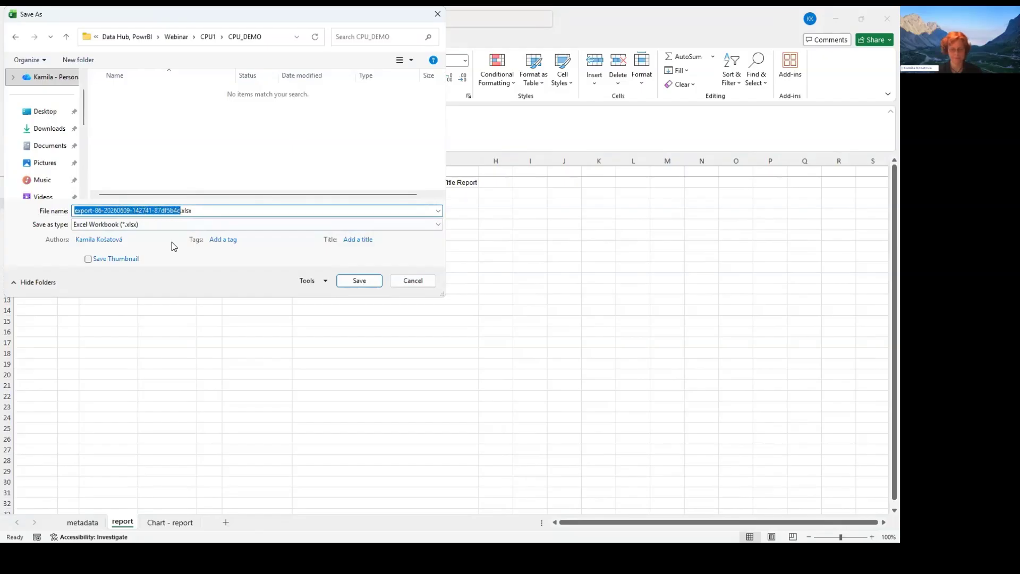
pyautogui.write('CPU_platform')
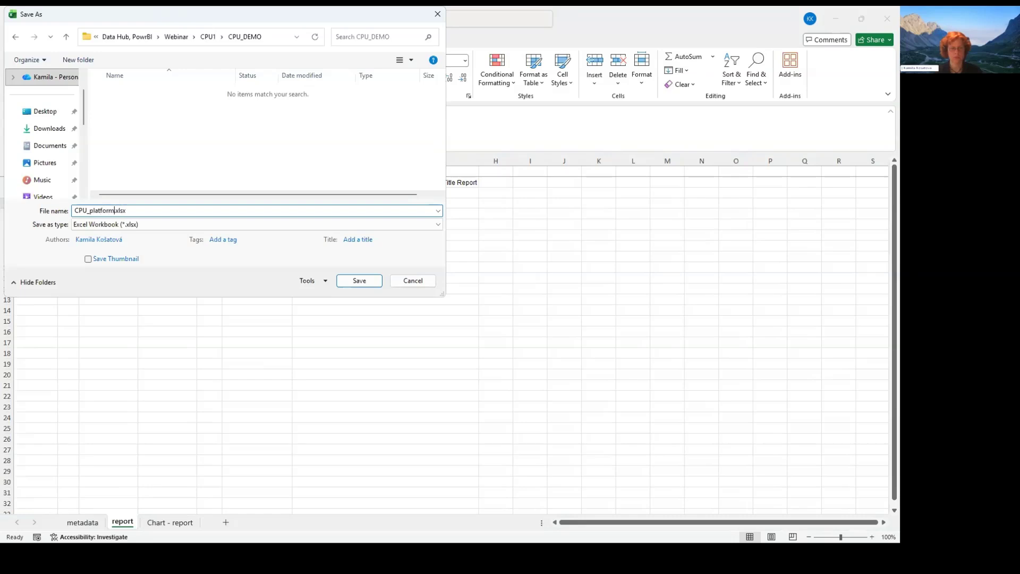
pyautogui.click(359, 280)
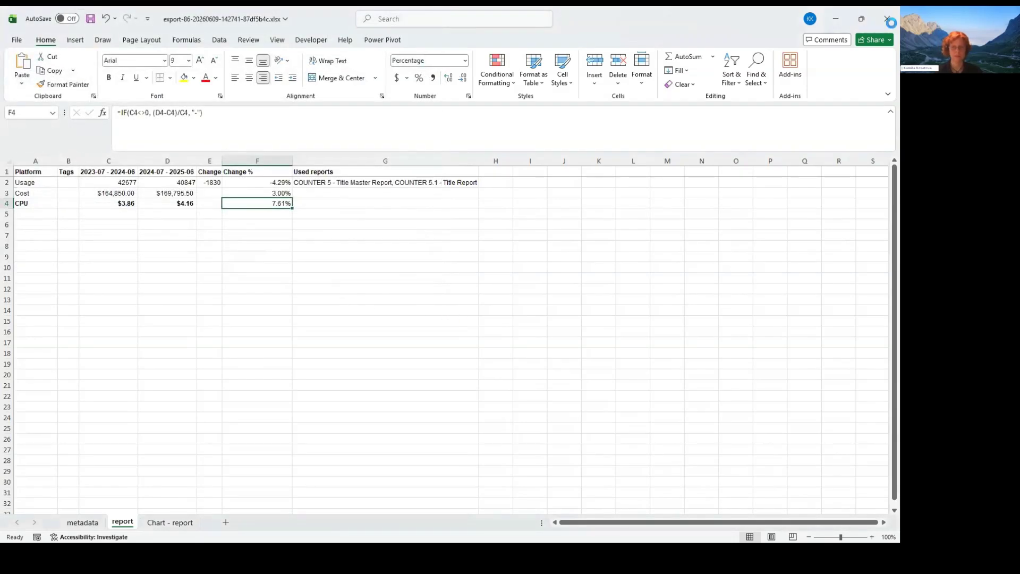
pyautogui.click(886, 27)
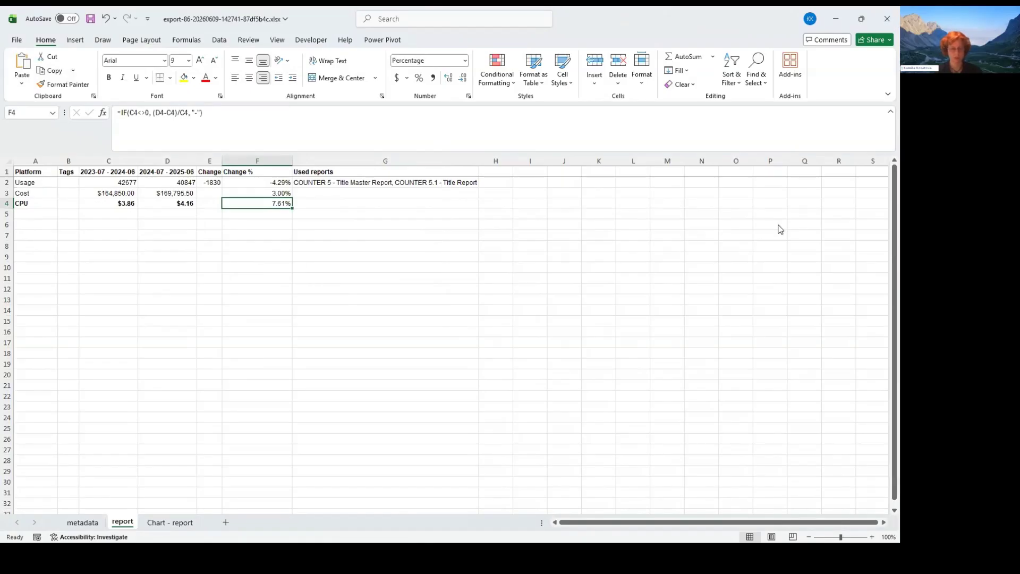
# Switch to the CPU1 PowerPoint slide show and advance to the objective slide of Example 2: CPU for Title Collections.
pyautogui.hotkey('alt', 'Tab')
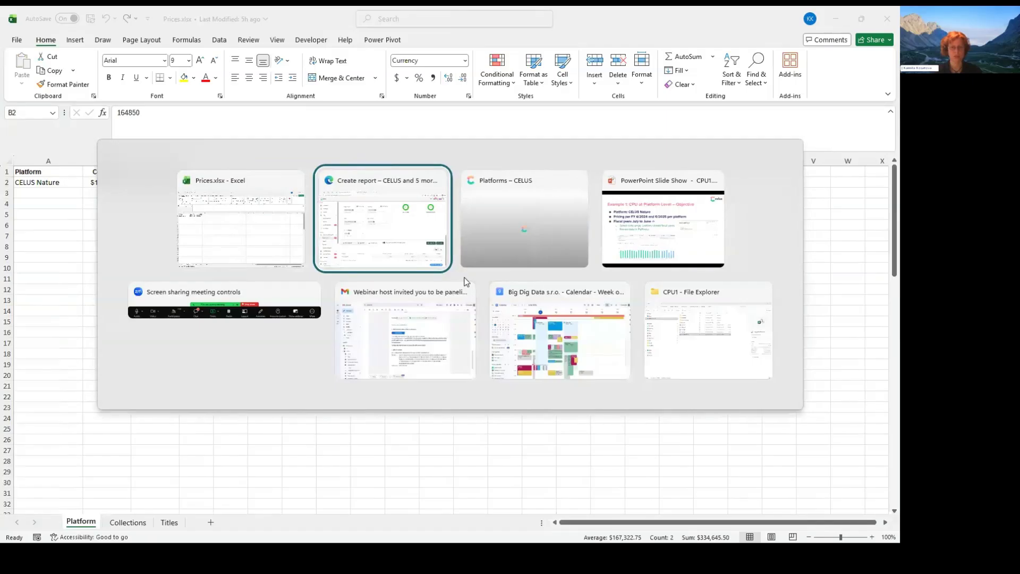
pyautogui.click(425, 170)
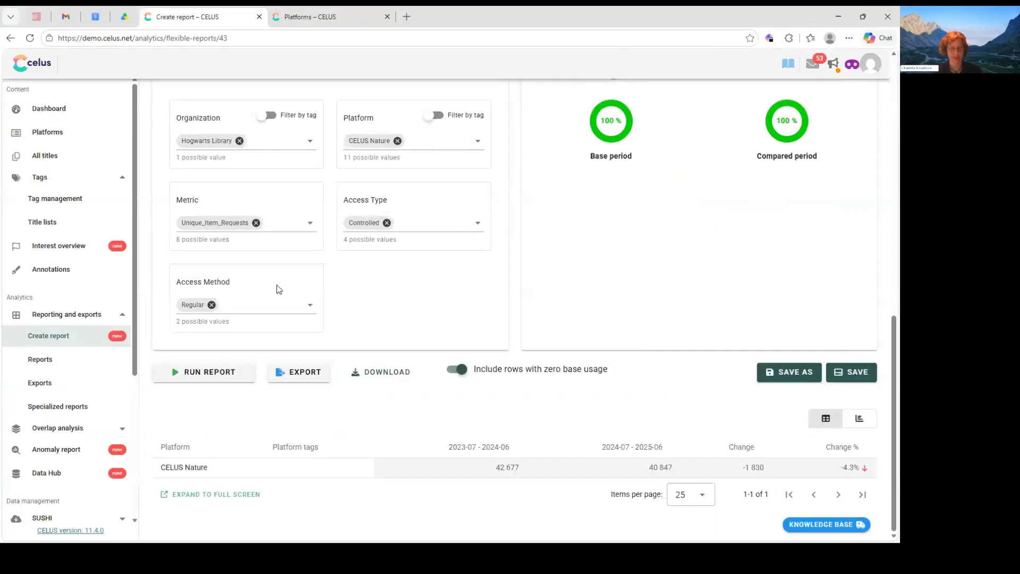
pyautogui.hotkey('alt', 'Tab')
pyautogui.hotkey('alt', 'Tab')
pyautogui.hotkey('alt', 'Tab')
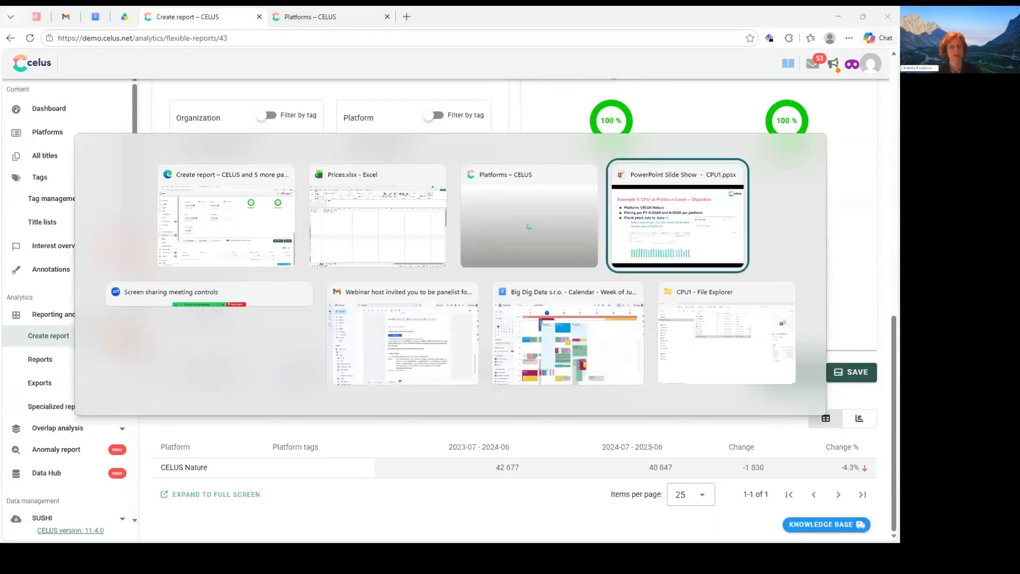
pyautogui.press('Right')
pyautogui.press('Right')
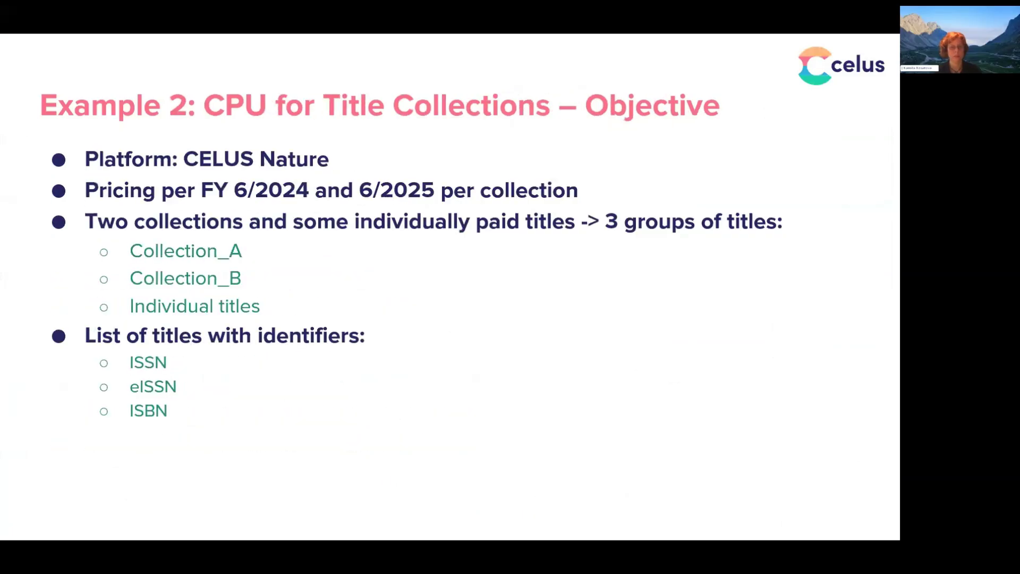
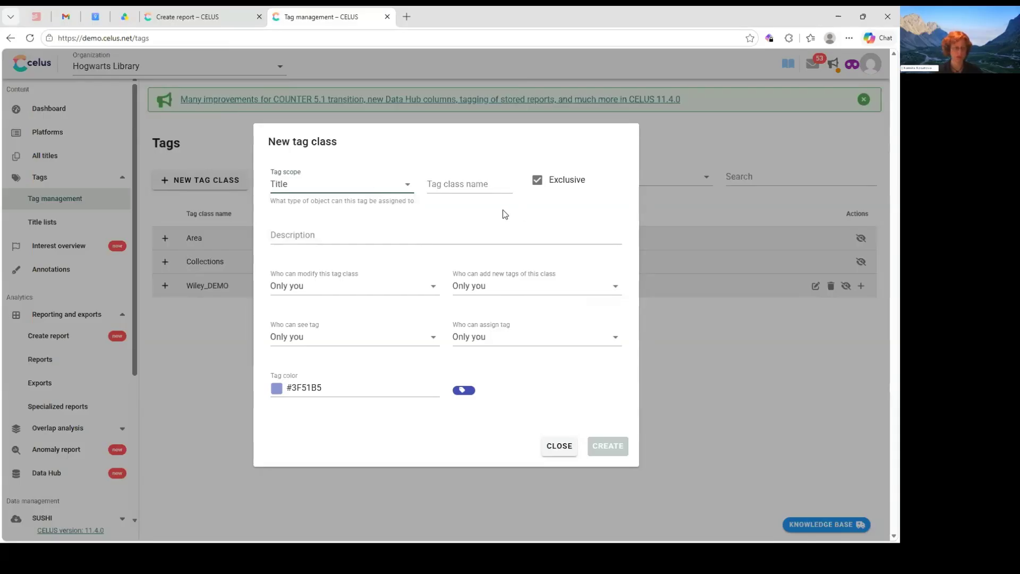
# Name the new title tag class CELUS_Nature and give it the description "For CPU webinar".
pyautogui.click(471, 182)
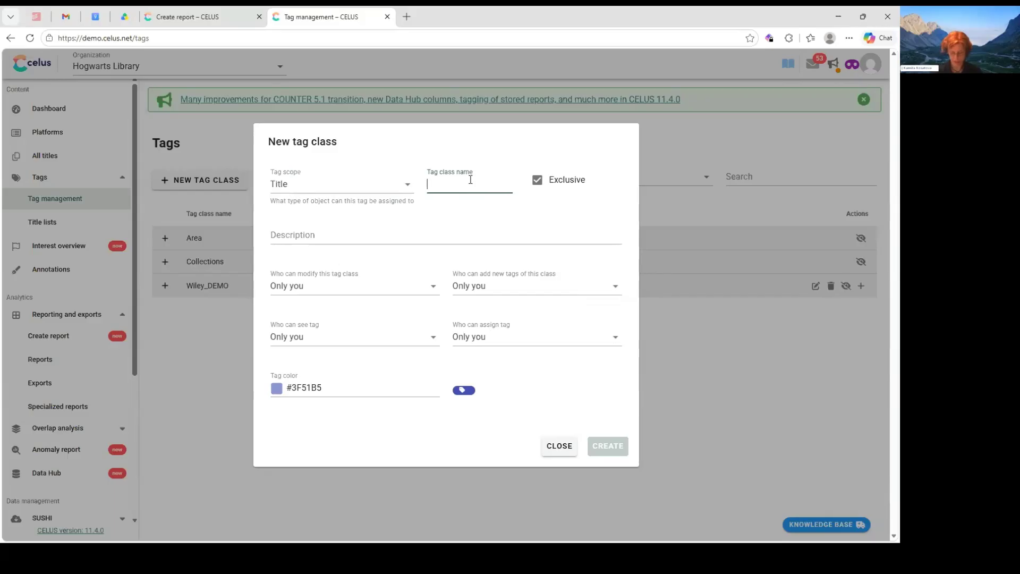
pyautogui.write('CELUS_Nature')
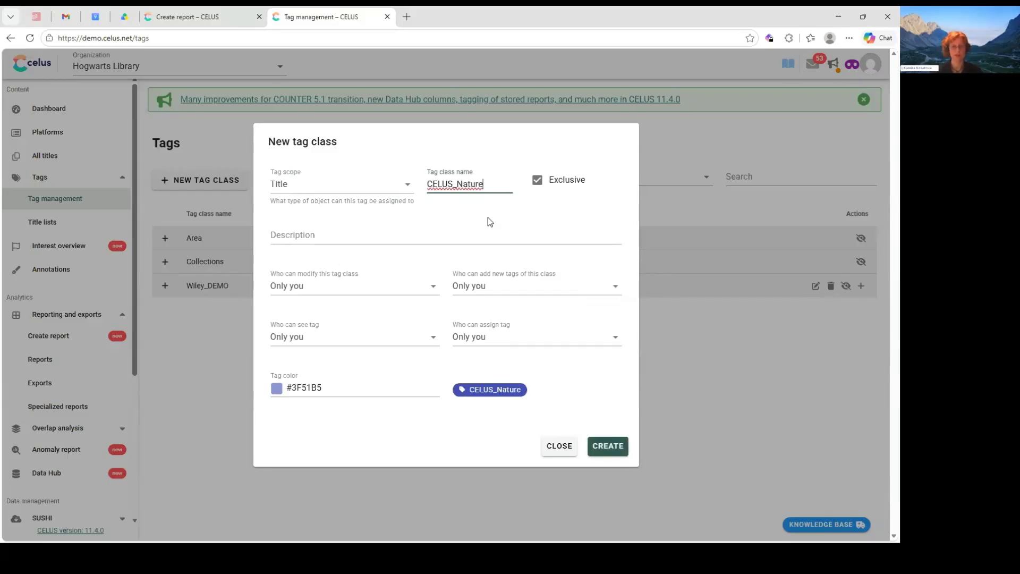
pyautogui.click(530, 232)
pyautogui.write('For')
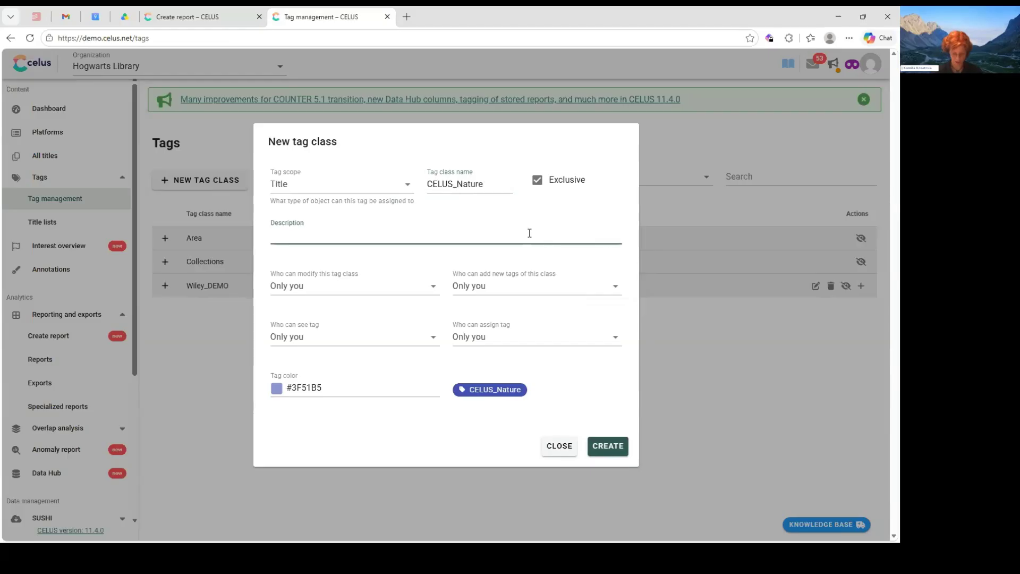
pyautogui.write(' CPU webinar')
# Let organization admins modify the tag class and add new tags, and let organization users see and assign its tags.
pyautogui.click(419, 292)
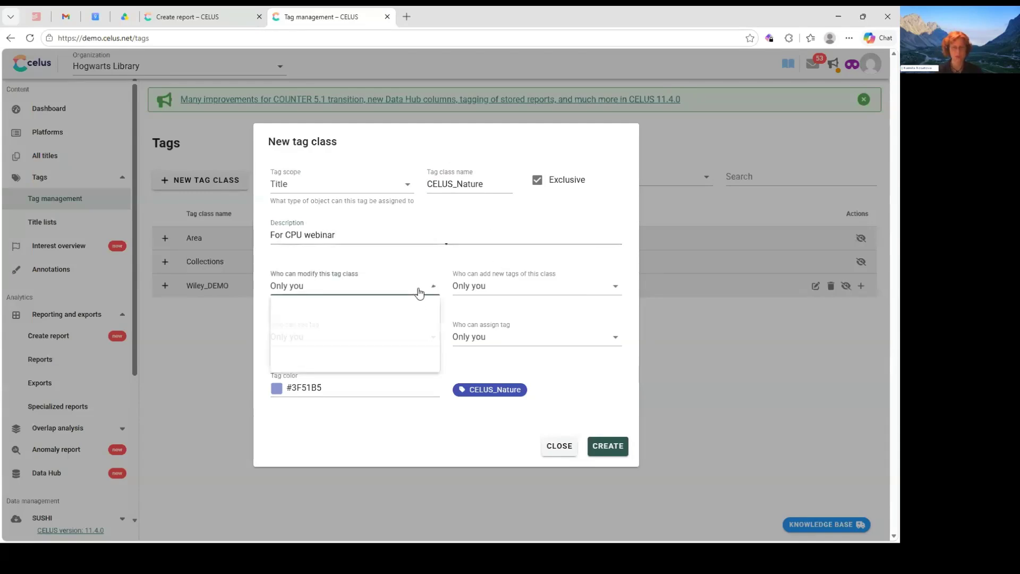
pyautogui.click(399, 341)
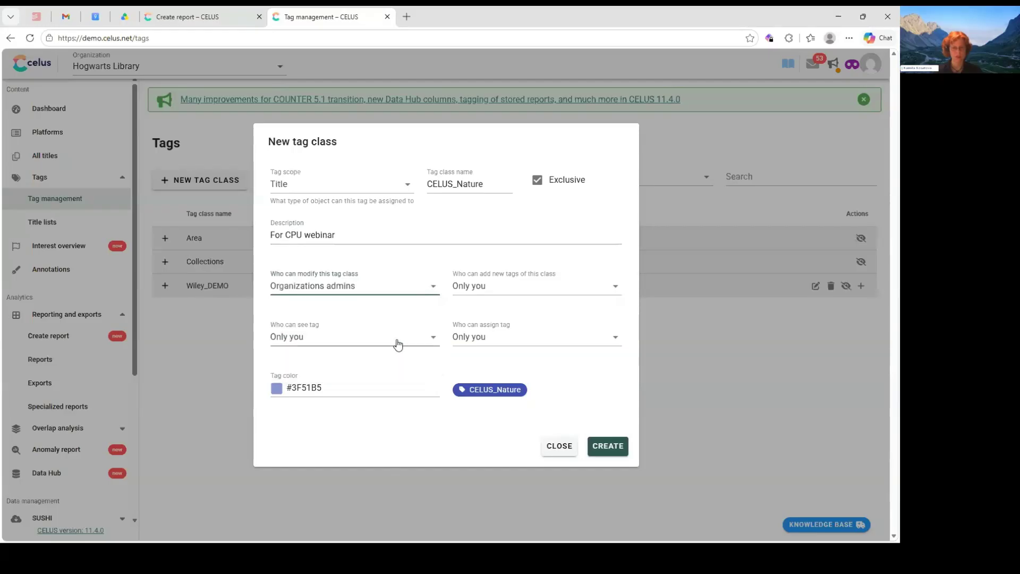
pyautogui.click(532, 293)
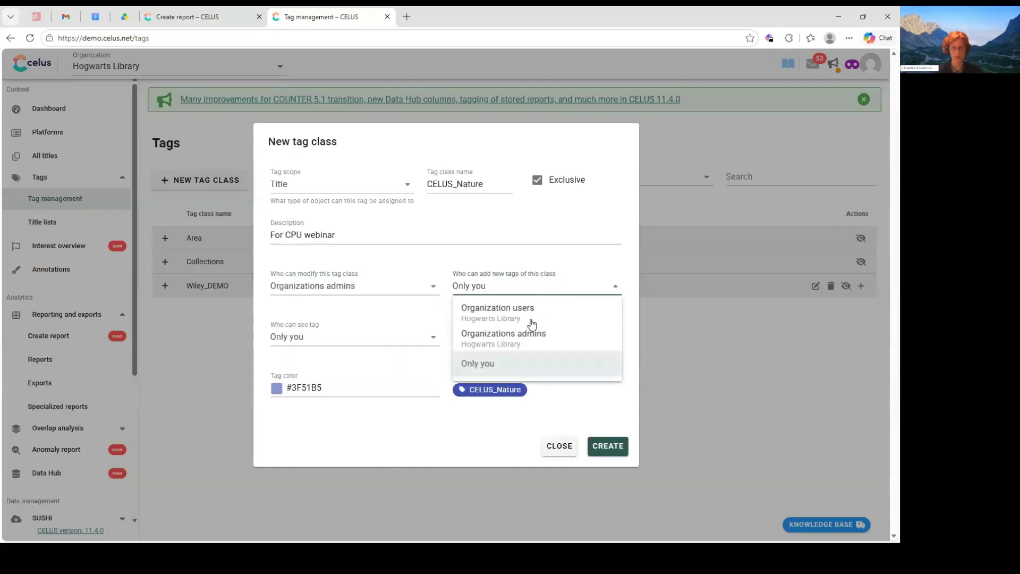
pyautogui.click(533, 336)
pyautogui.click(425, 341)
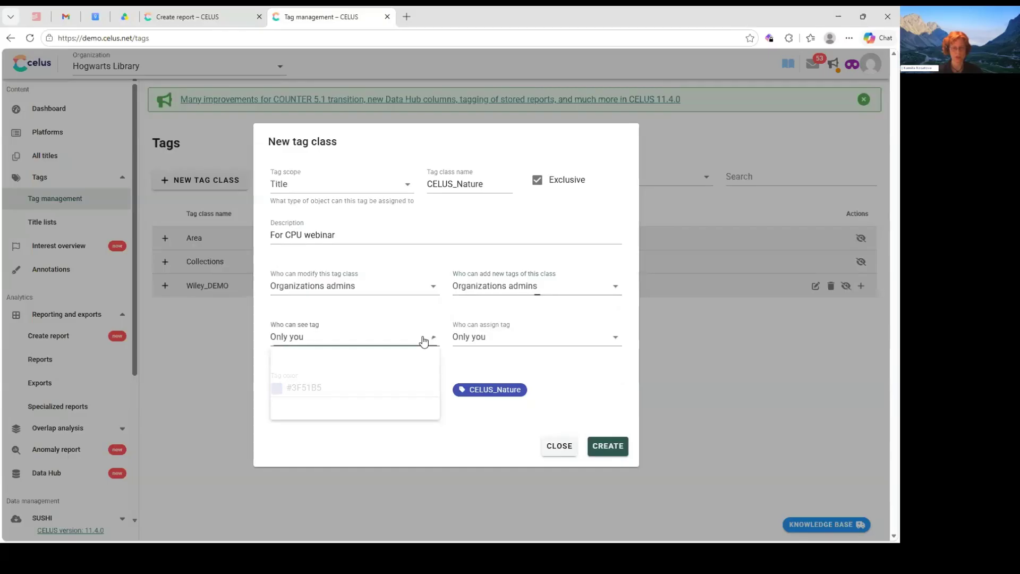
pyautogui.click(405, 366)
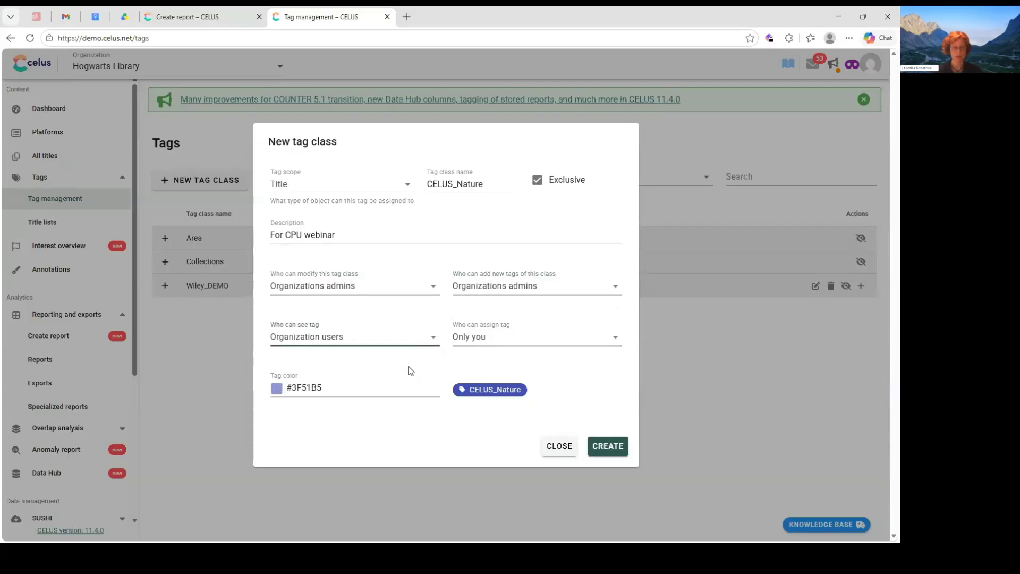
pyautogui.click(596, 341)
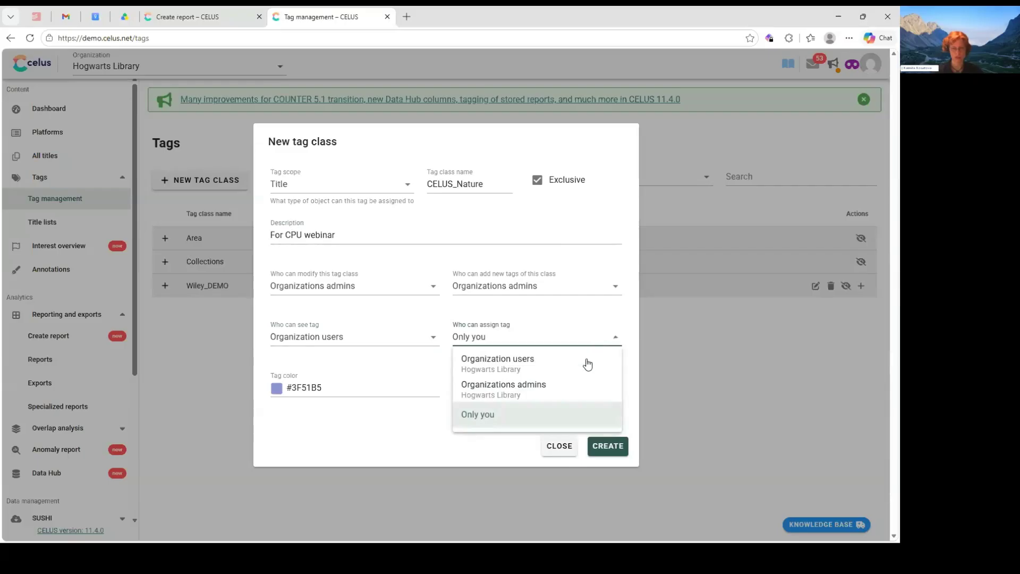
pyautogui.click(586, 361)
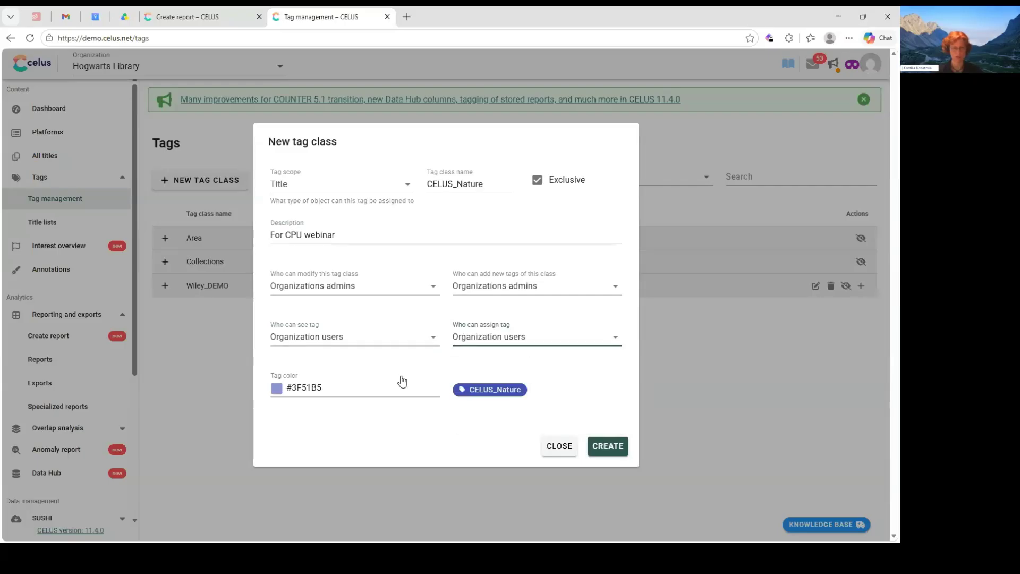
# Set the tag color to teal #009688 and create the CELUS_Nature tag class.
pyautogui.click(294, 390)
pyautogui.click(364, 429)
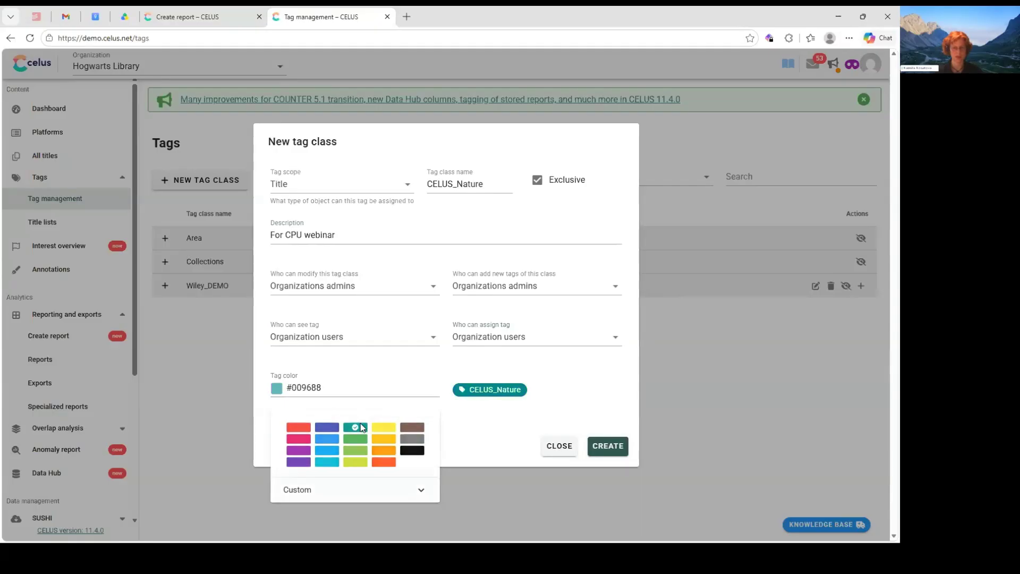
pyautogui.click(607, 446)
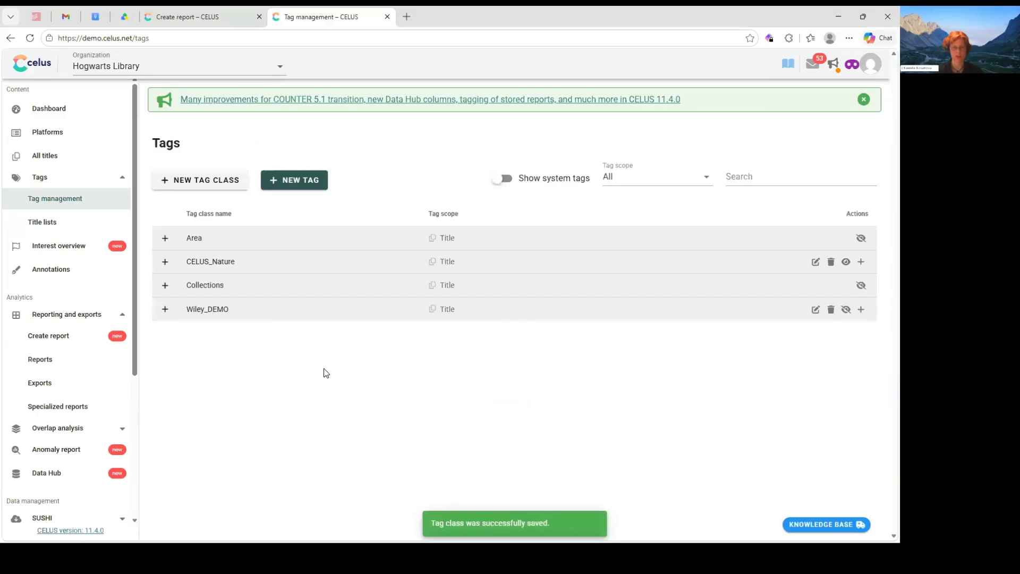
# Expand the CELUS_Nature and Wiley_DEMO tag classes to view their tags, and go to the Title lists page.
pyautogui.click(165, 262)
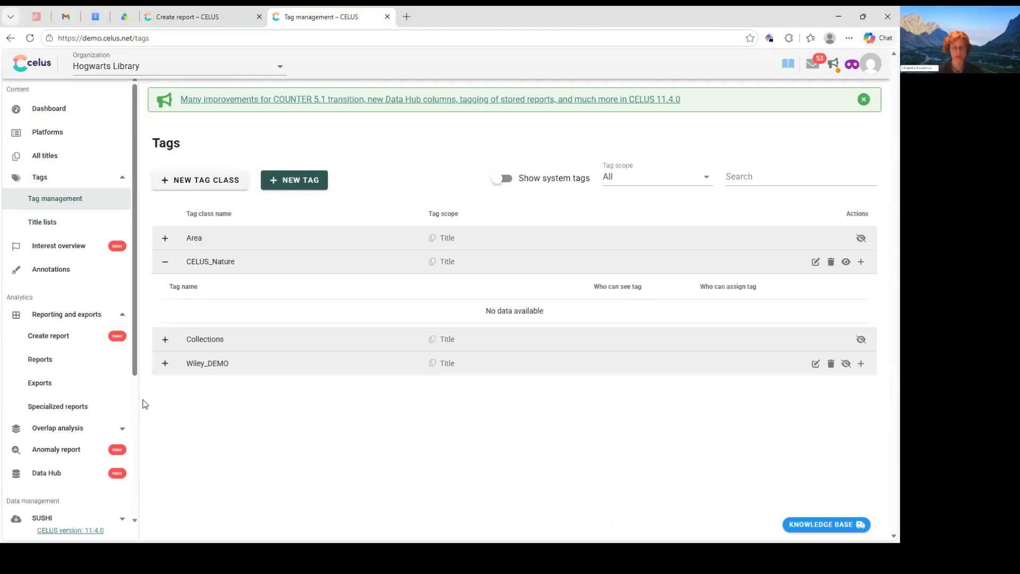
pyautogui.click(165, 363)
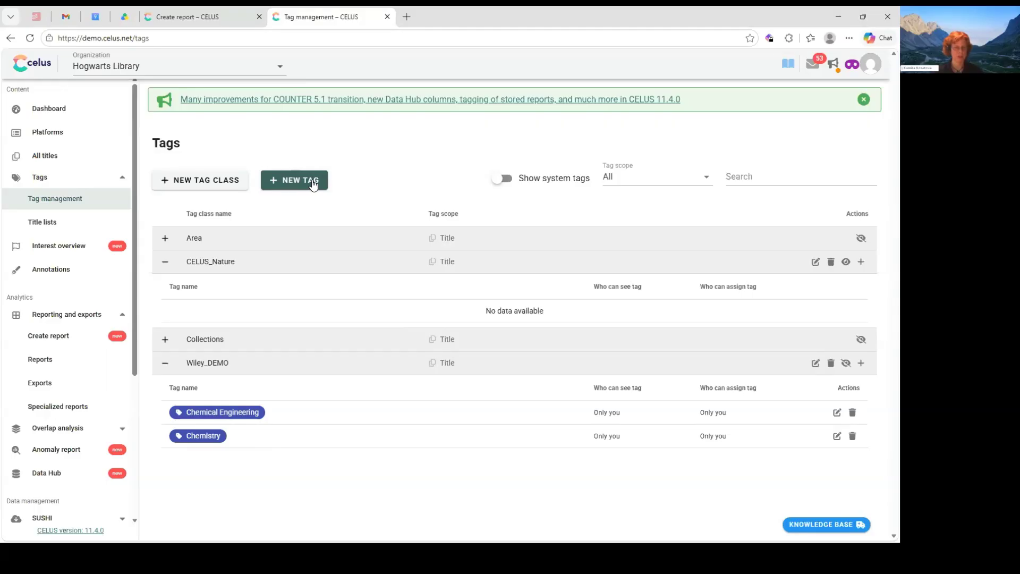
pyautogui.click(50, 224)
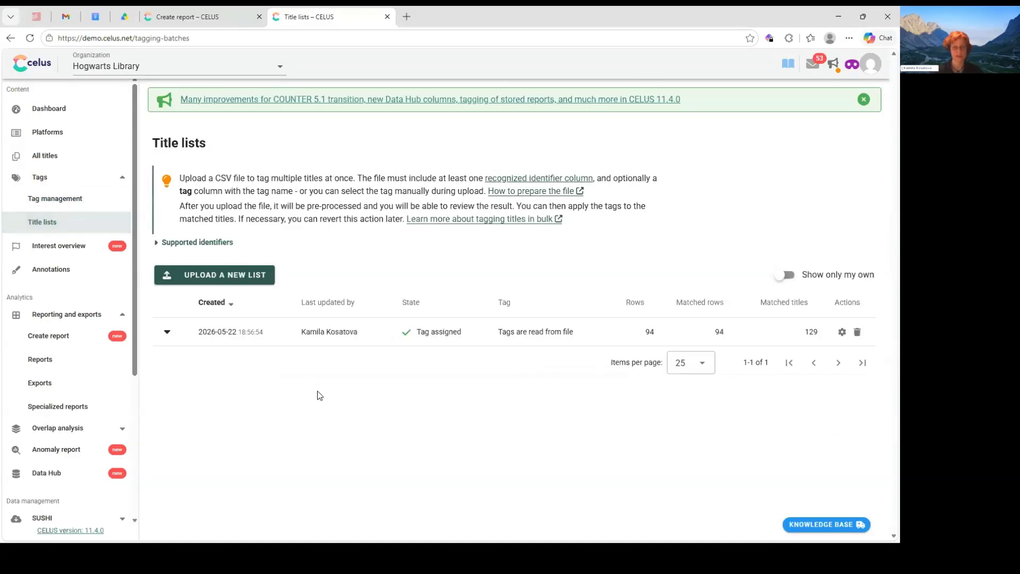
# Switch to the CPU1 folder in File Explorer and open Tag_collections.csv in Excel.
pyautogui.hotkey('alt', 'Tab')
pyautogui.hotkey('alt', 'Tab')
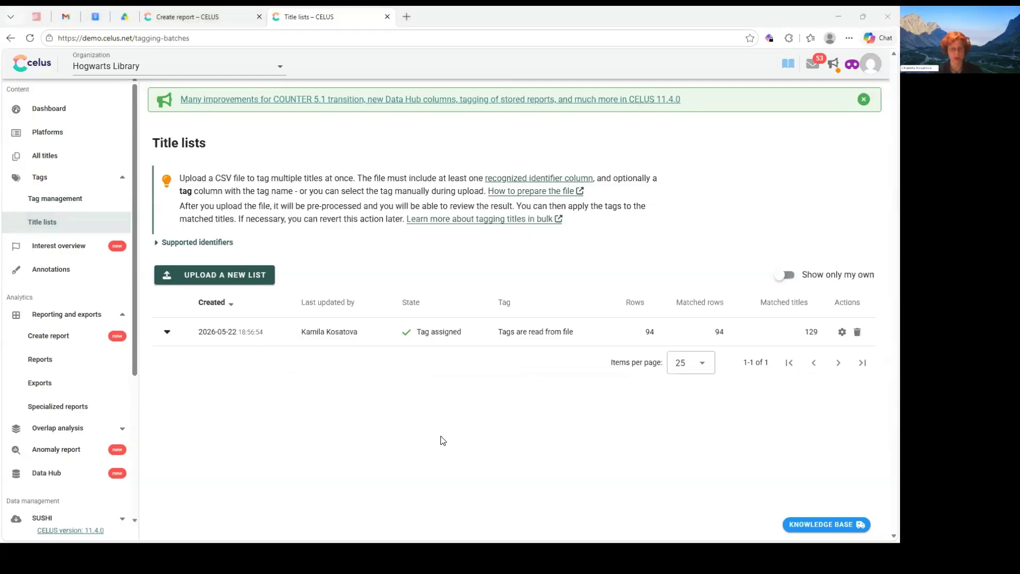
pyautogui.hotkey('alt', 'Tab')
pyautogui.hotkey('alt', 'Tab')
pyautogui.hotkey('alt', 'Tab')
pyautogui.hotkey('alt', 'Tab')
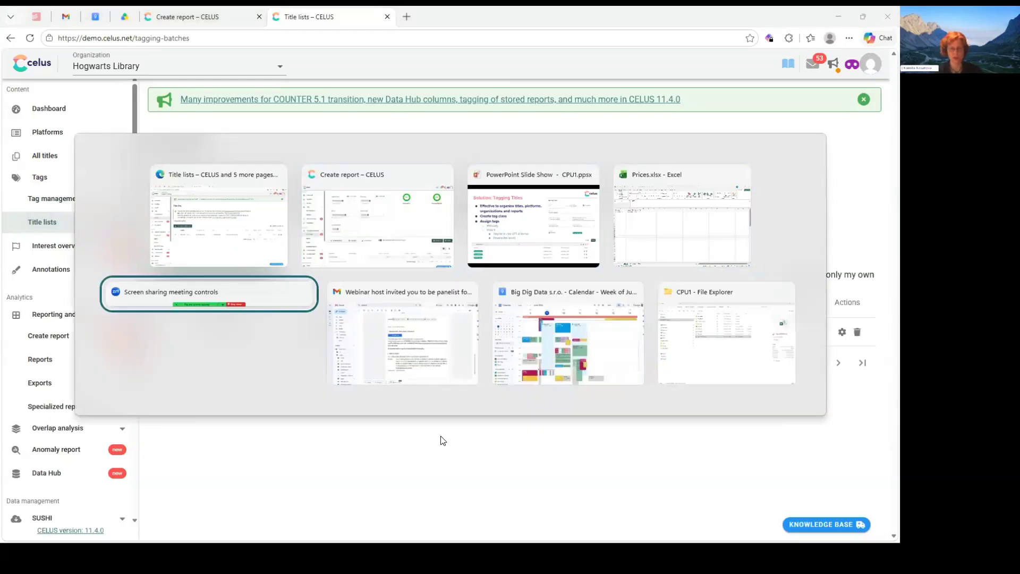
pyautogui.hotkey('alt', 'Tab')
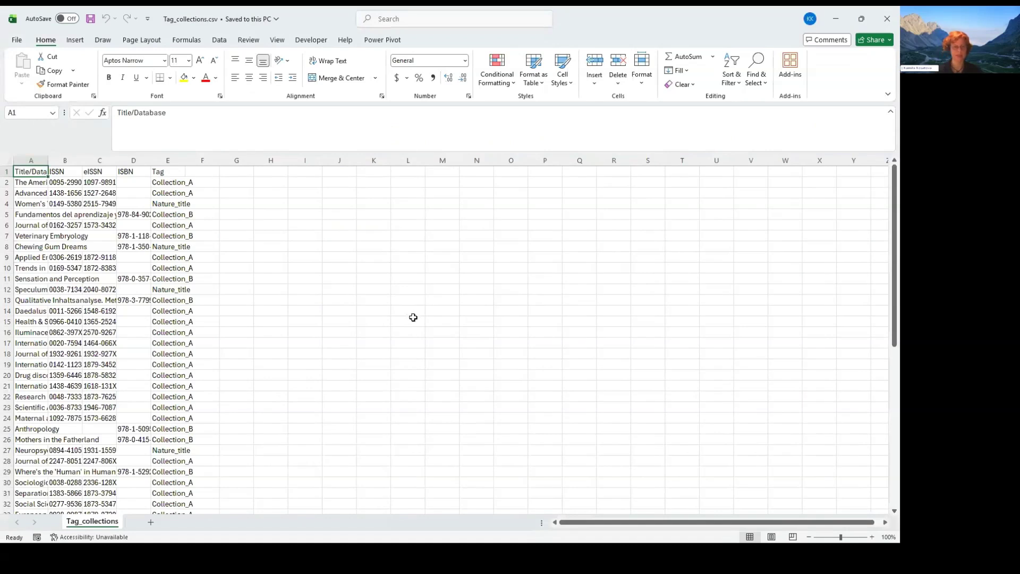
# Widen the Title/Database, ISSN, eISSN and ISBN columns to fit their contents.
pyautogui.doubleClick(55, 158)
pyautogui.moveTo(286, 159); pyautogui.dragTo(289, 159)
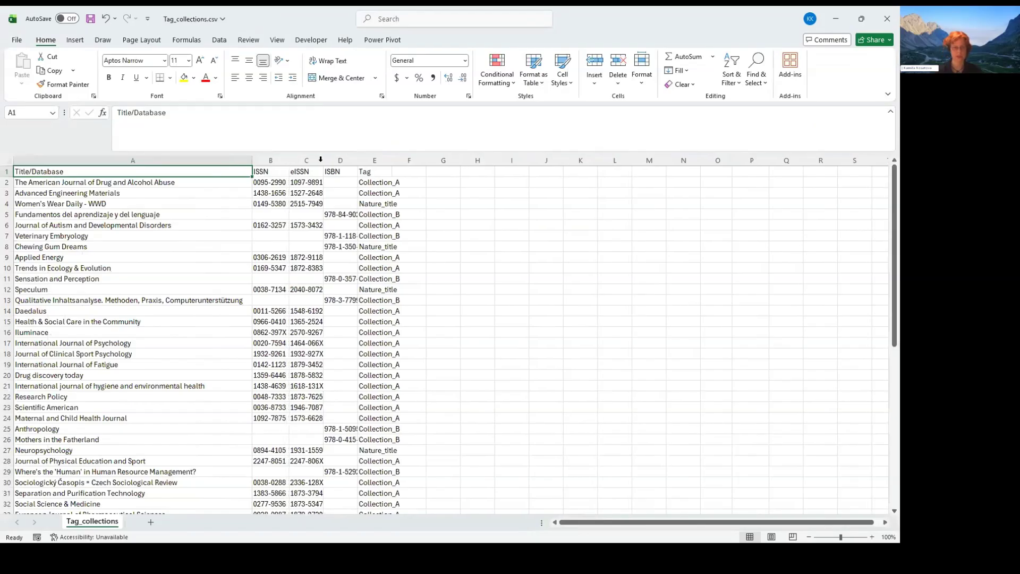
pyautogui.doubleClick(360, 159)
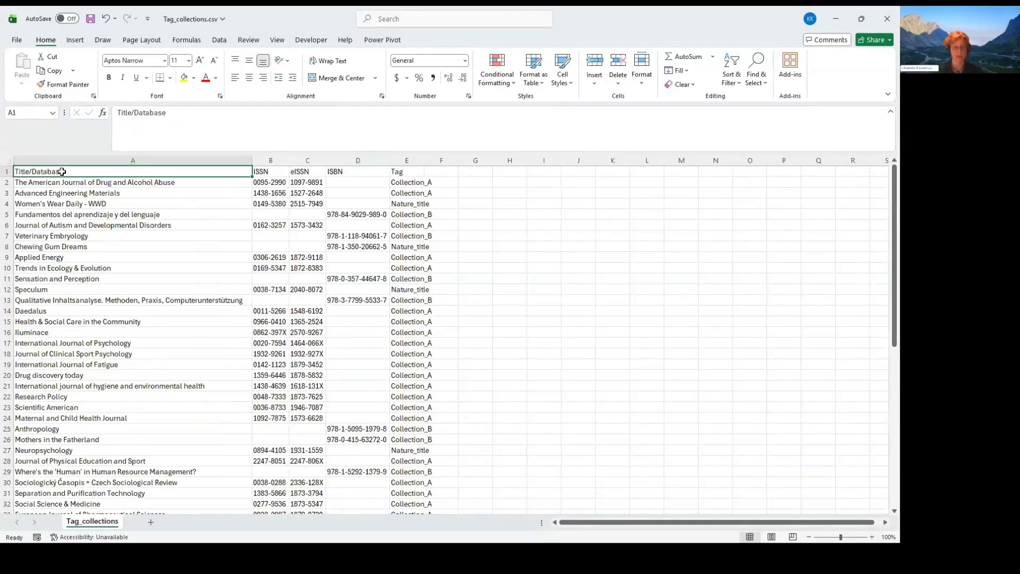
# Examine the ISSN, eISSN and ISBN identifier columns and the Tag column in Tag_collections.csv.
pyautogui.click(271, 172)
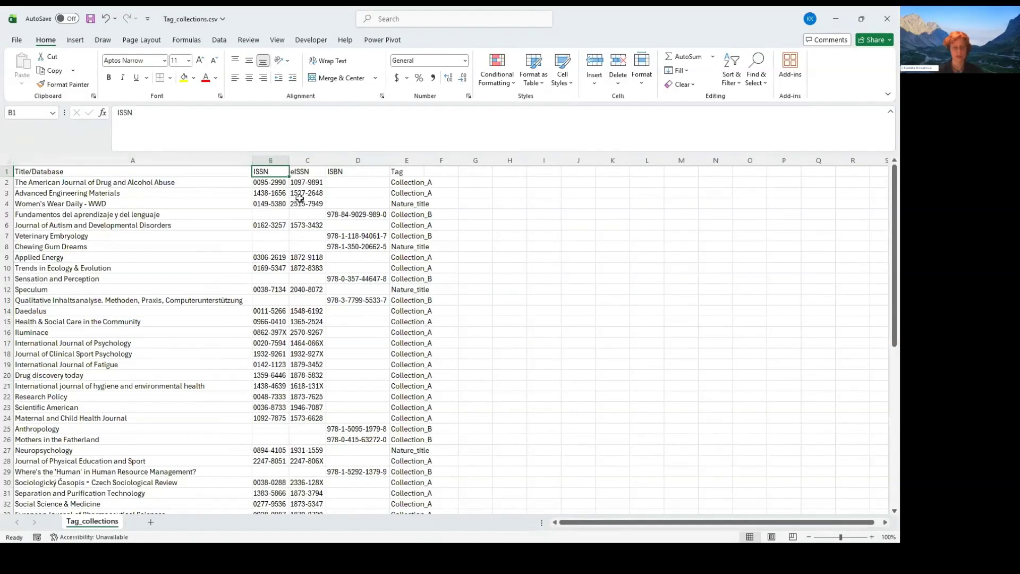
pyautogui.moveTo(279, 161); pyautogui.dragTo(355, 159)
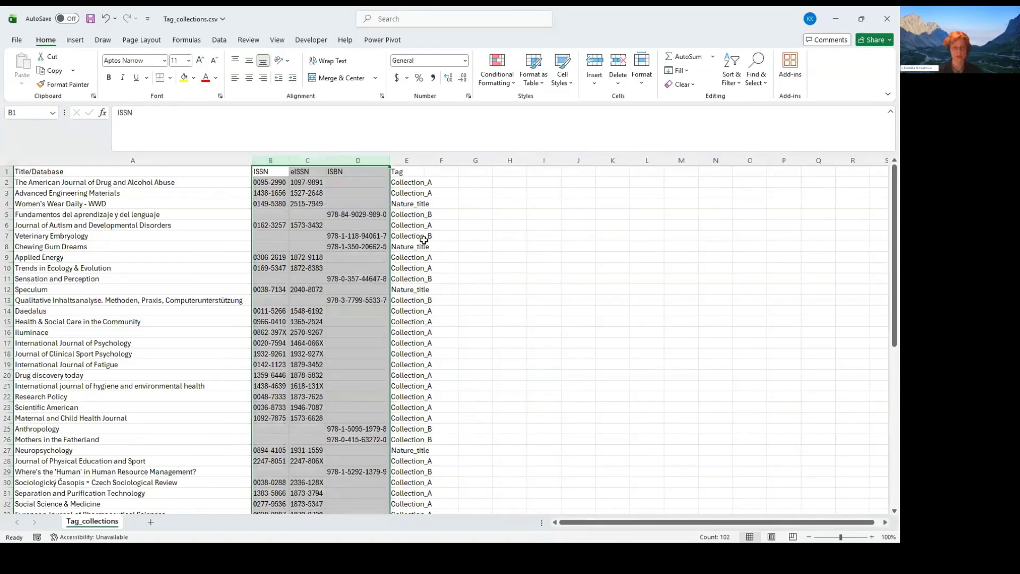
pyautogui.click(408, 158)
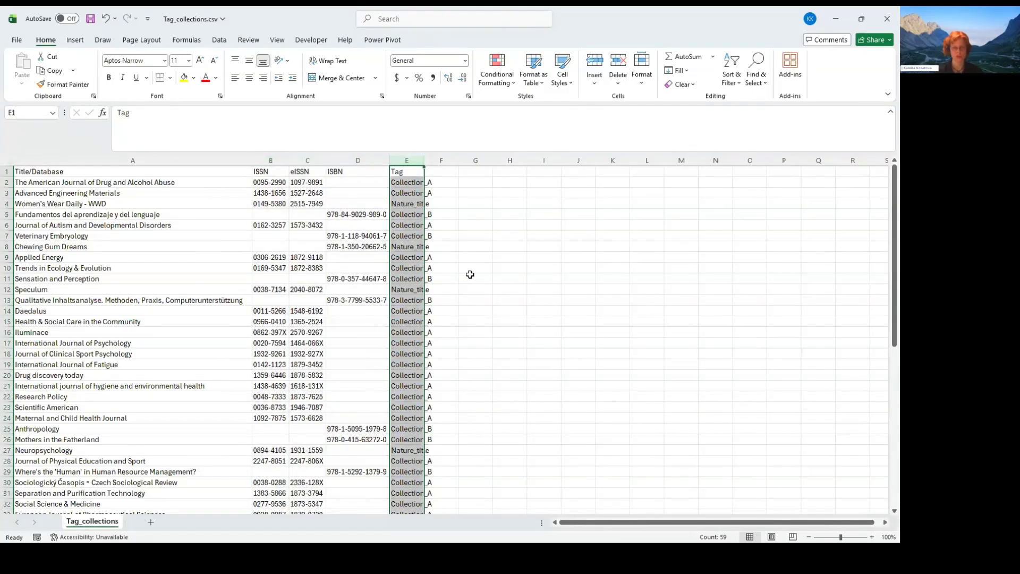
pyautogui.click(403, 280)
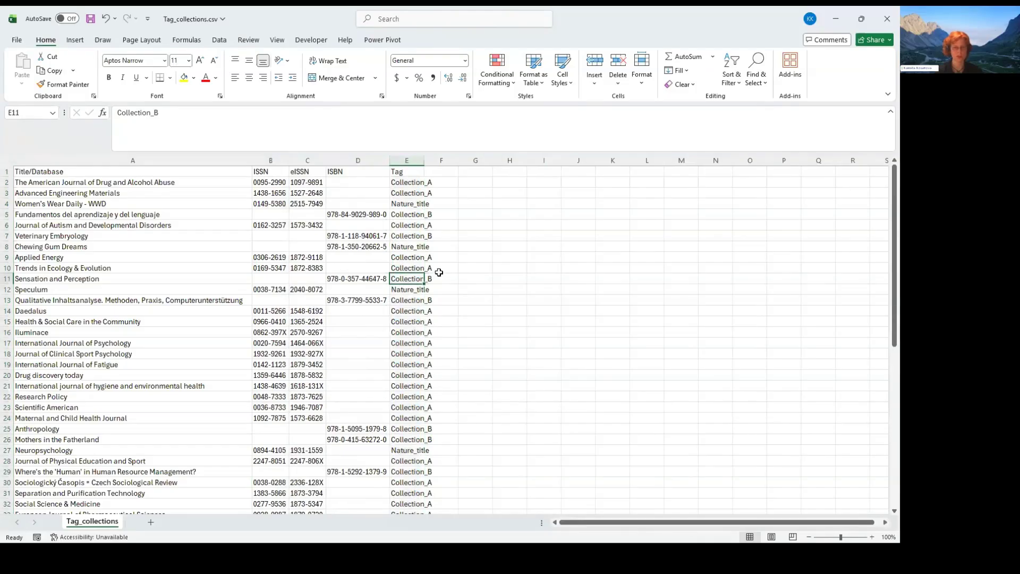
pyautogui.click(403, 160)
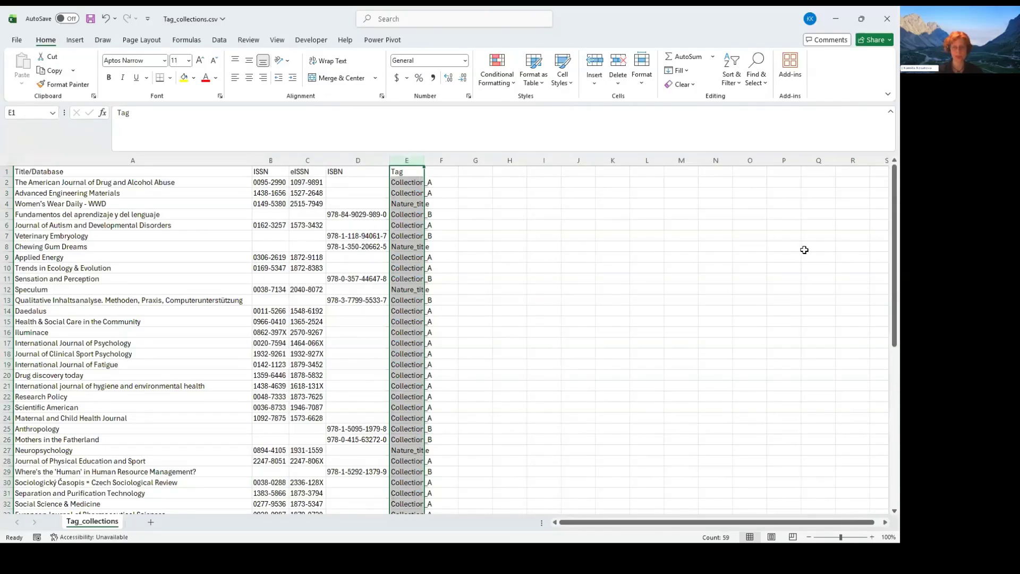
# Close Tag_collections.csv and switch to the CELUS Title lists page in the browser.
pyautogui.click(885, 19)
pyautogui.click(462, 292)
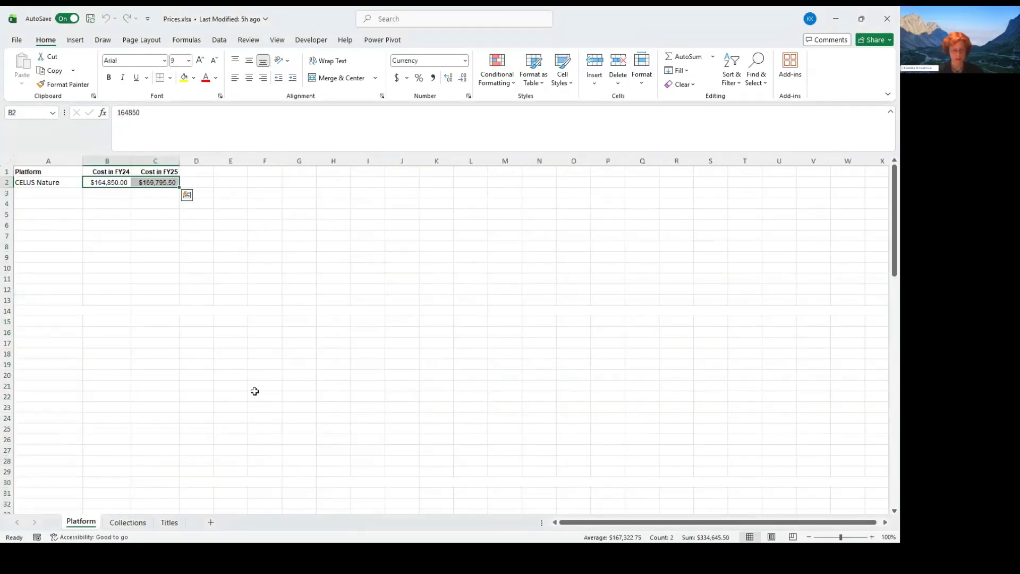
pyautogui.hotkey('alt', 'Tab')
pyautogui.hotkey('alt', 'Tab')
pyautogui.hotkey('alt', 'Tab')
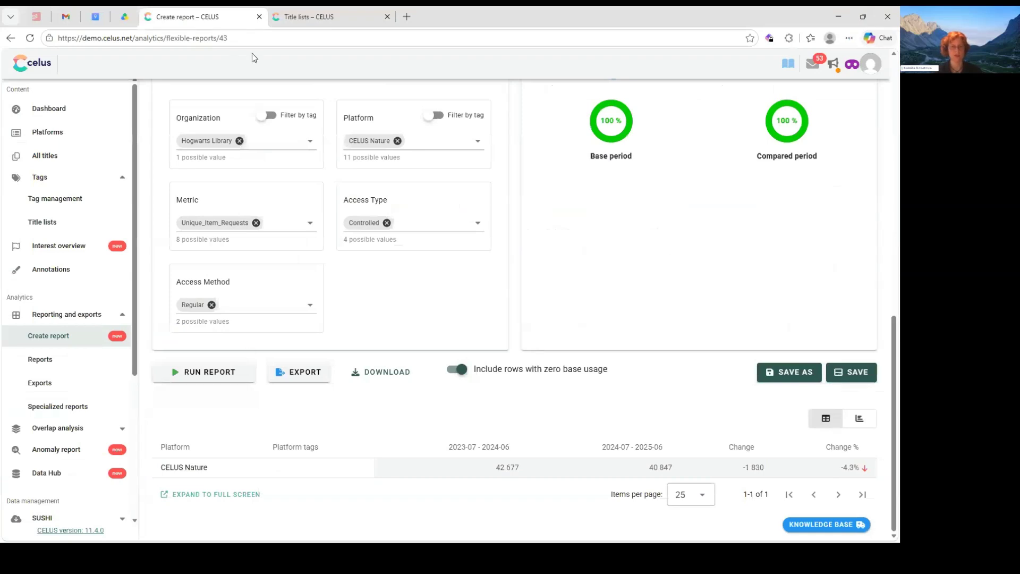
pyautogui.click(321, 15)
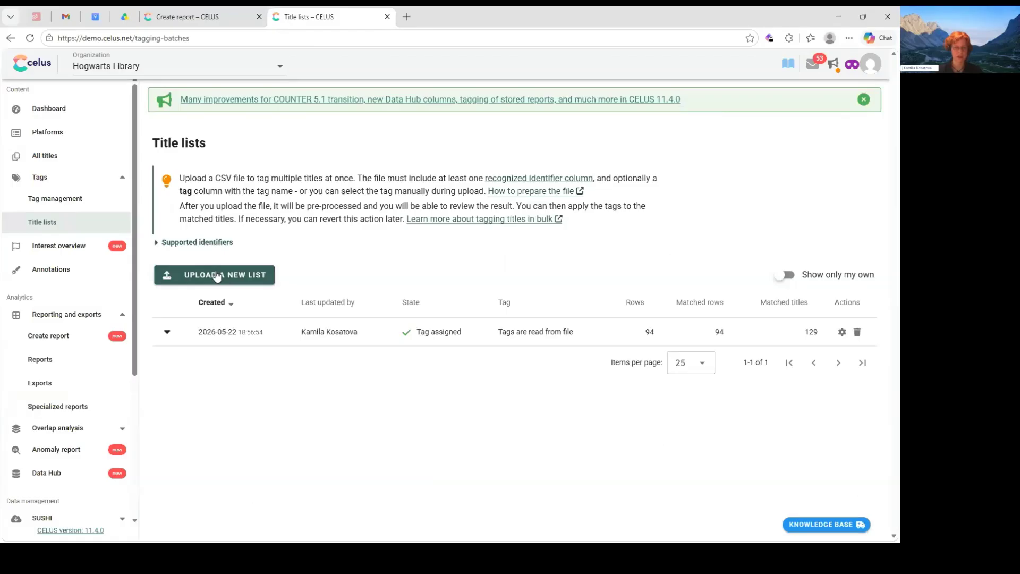
# Start a new title list upload that gets tag names from the input file, using the CELUS_Nature tag class.
pyautogui.click(190, 273)
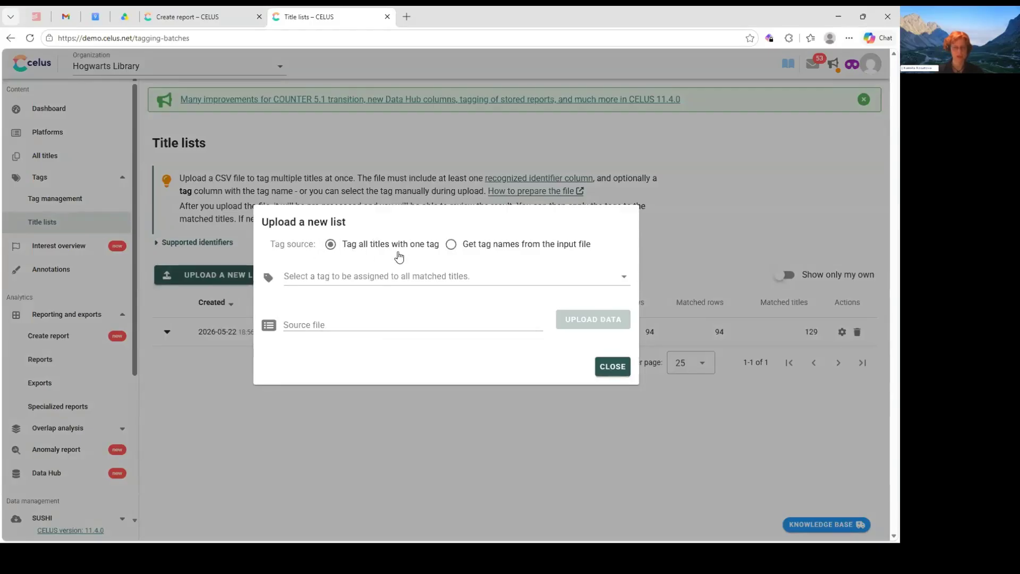
pyautogui.click(450, 246)
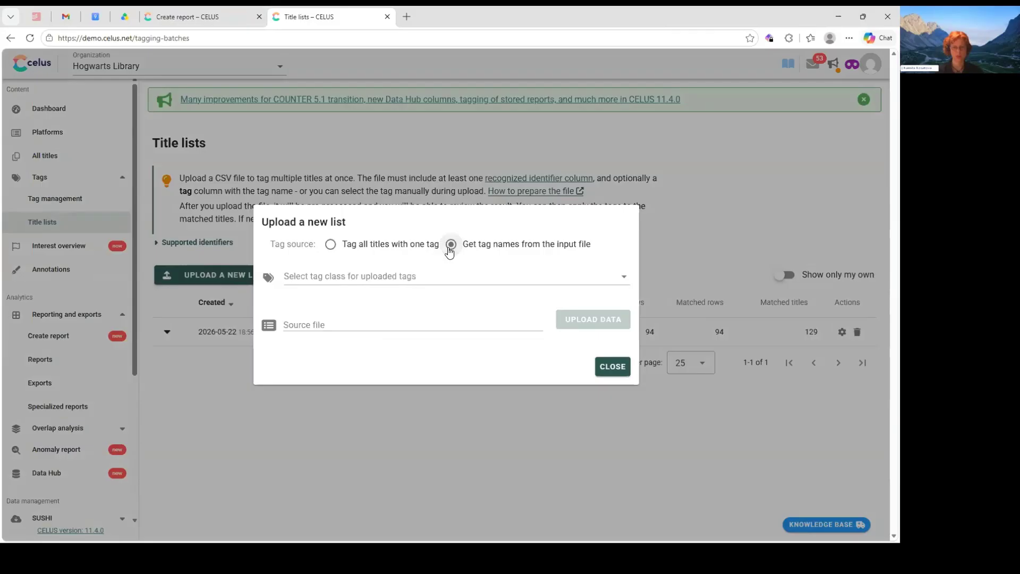
pyautogui.click(446, 281)
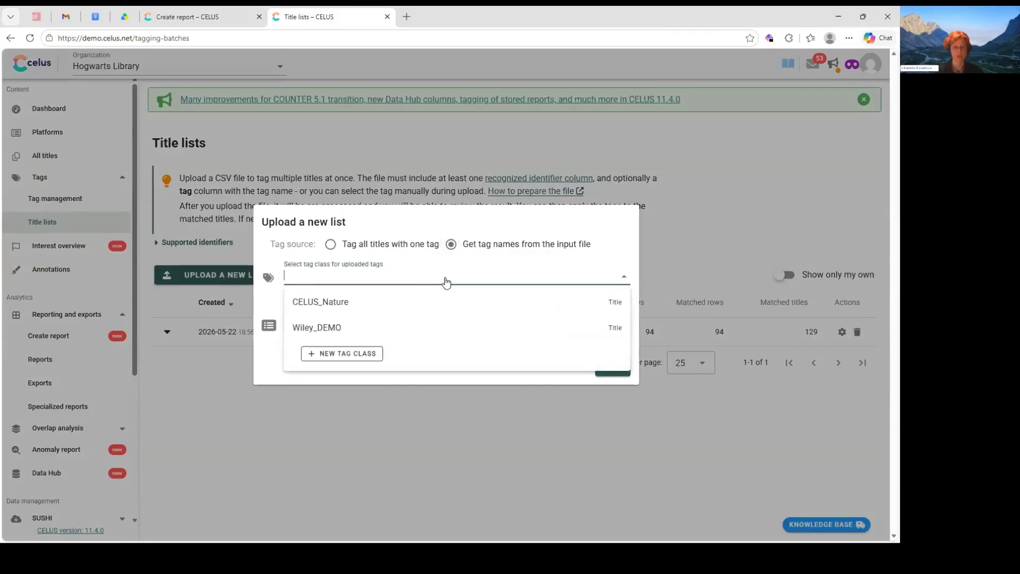
pyautogui.click(382, 300)
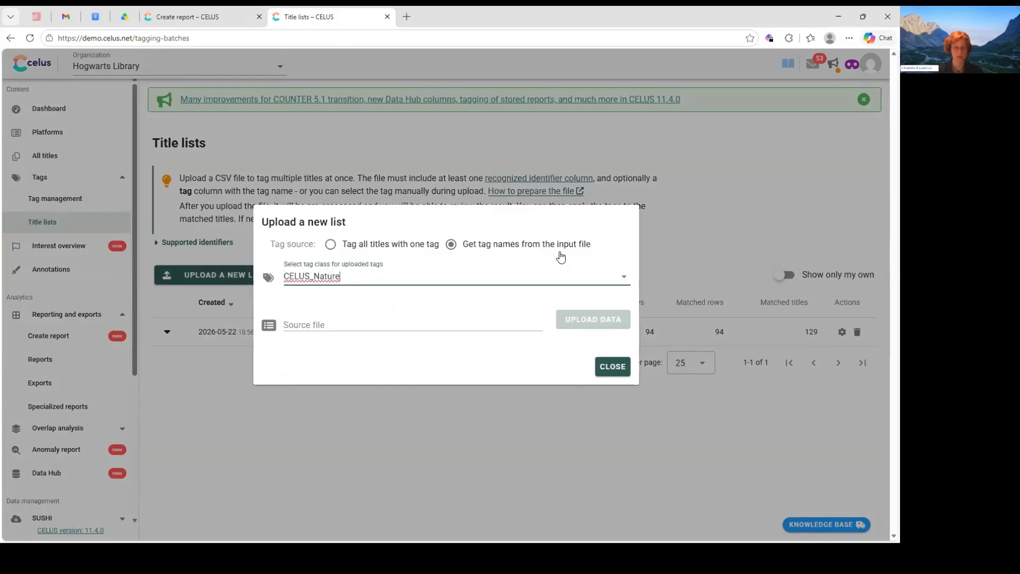
# Choose Tag_collections.csv from the CPU1 folder as the source file and upload its data.
pyautogui.click(270, 328)
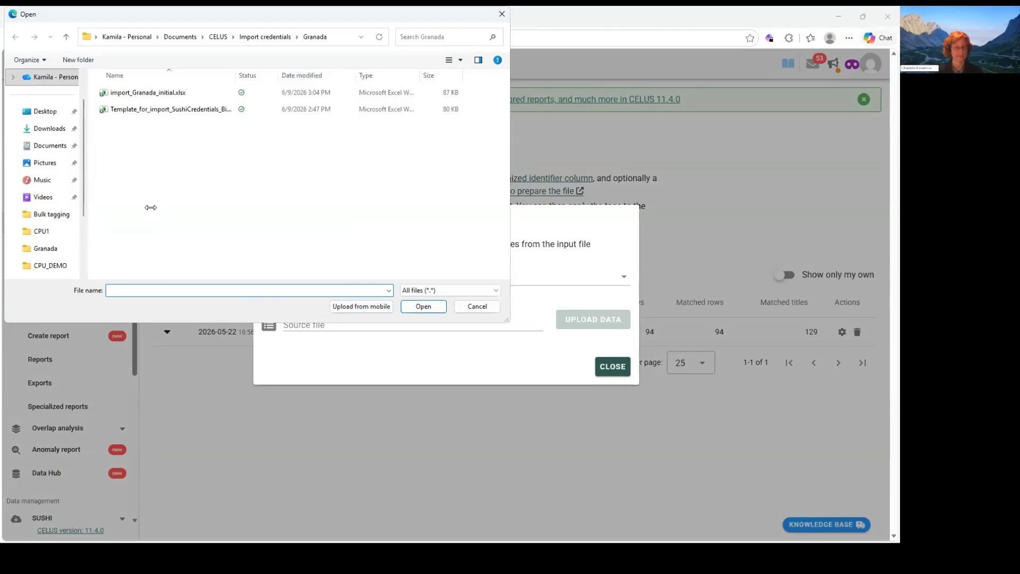
pyautogui.click(41, 232)
pyautogui.click(139, 226)
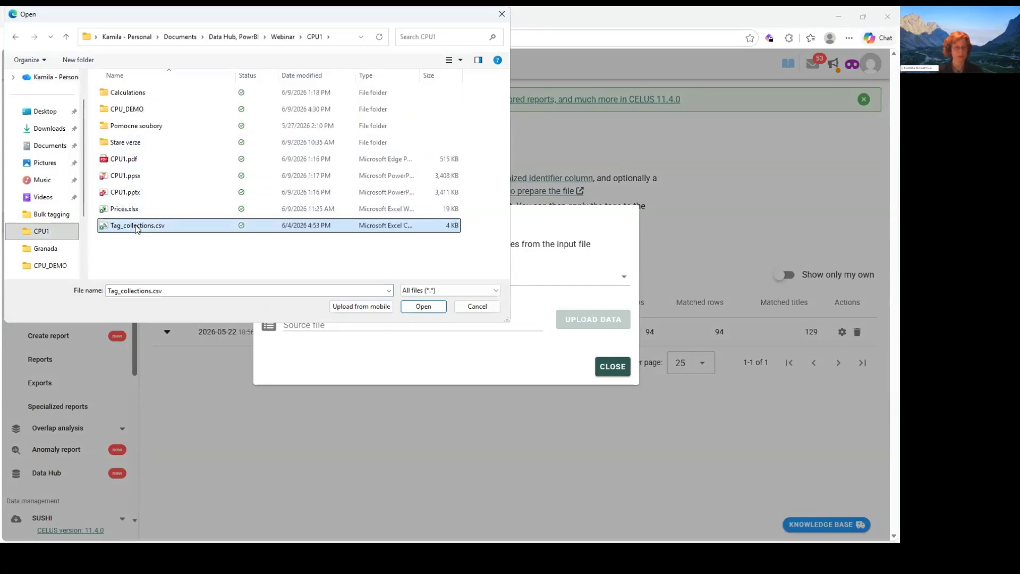
pyautogui.click(420, 307)
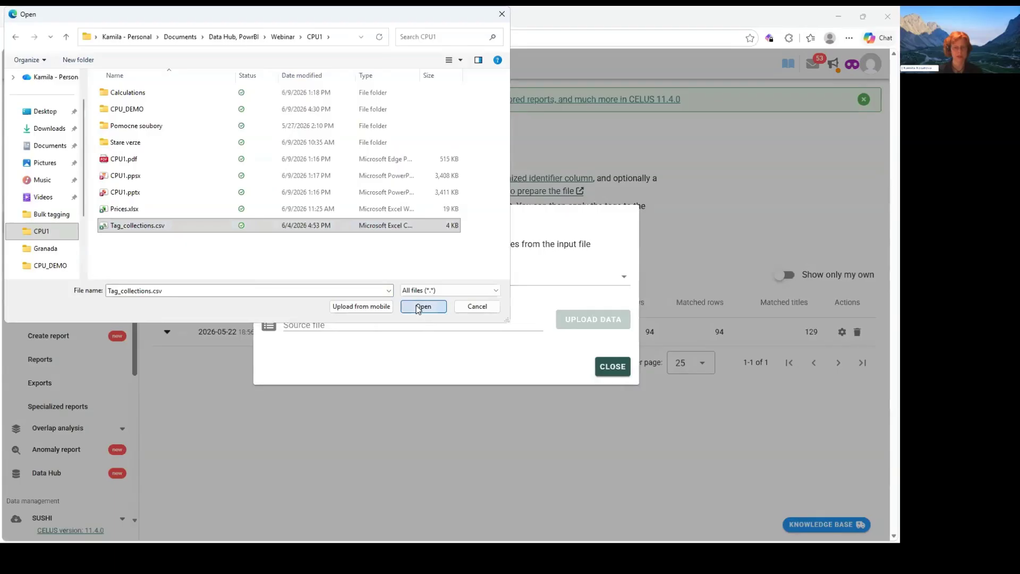
pyautogui.click(588, 320)
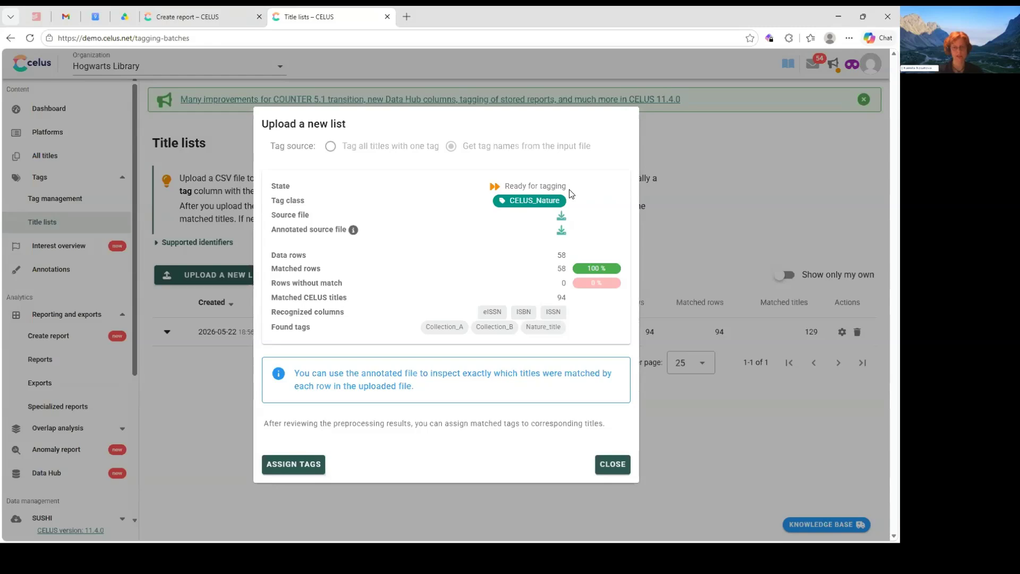
# Download the annotated source file, examine its matched titles in Excel, close it and return to the upload results in CELUS.
pyautogui.moveTo(554, 202)
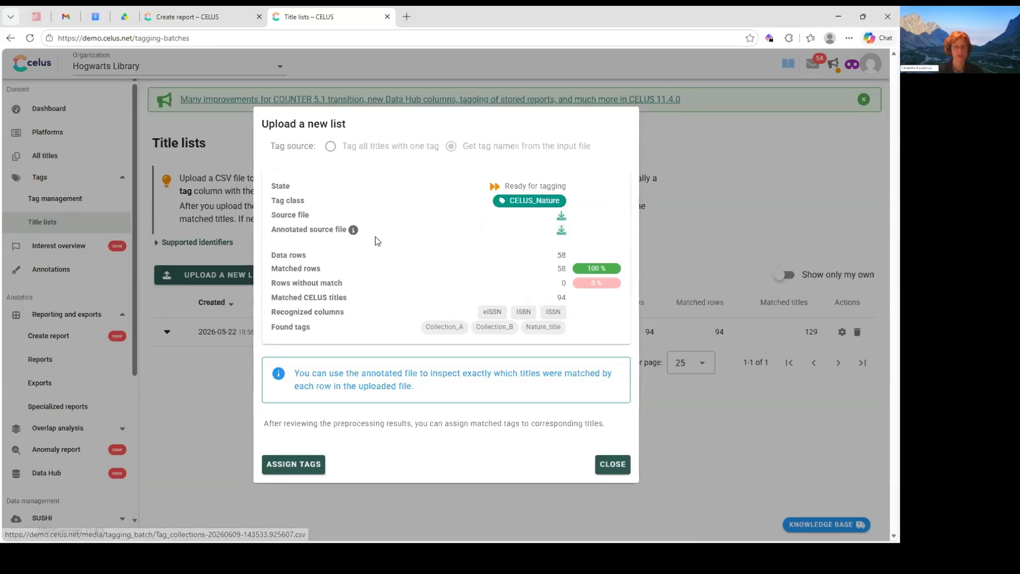
pyautogui.click(562, 230)
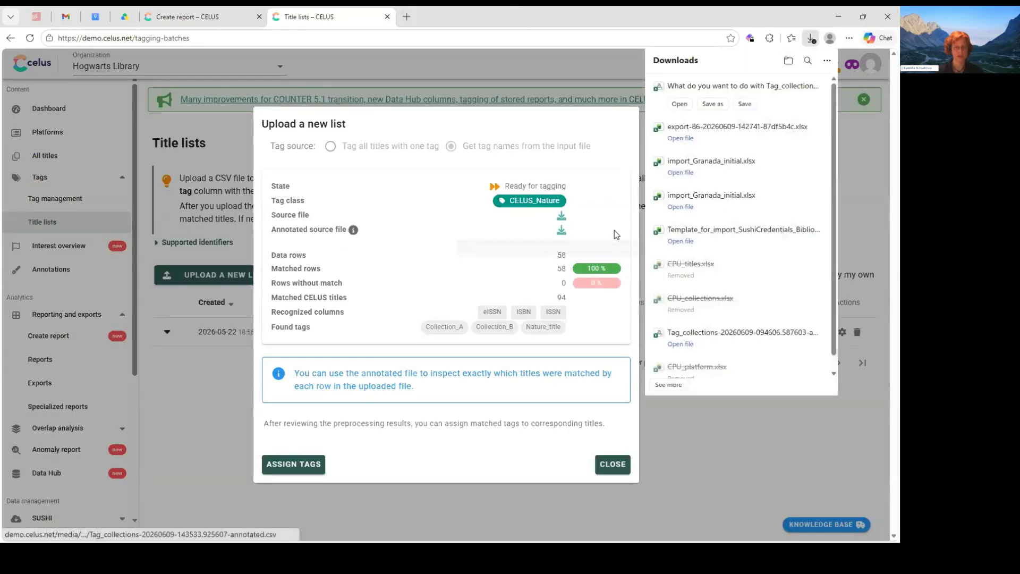
pyautogui.click(680, 109)
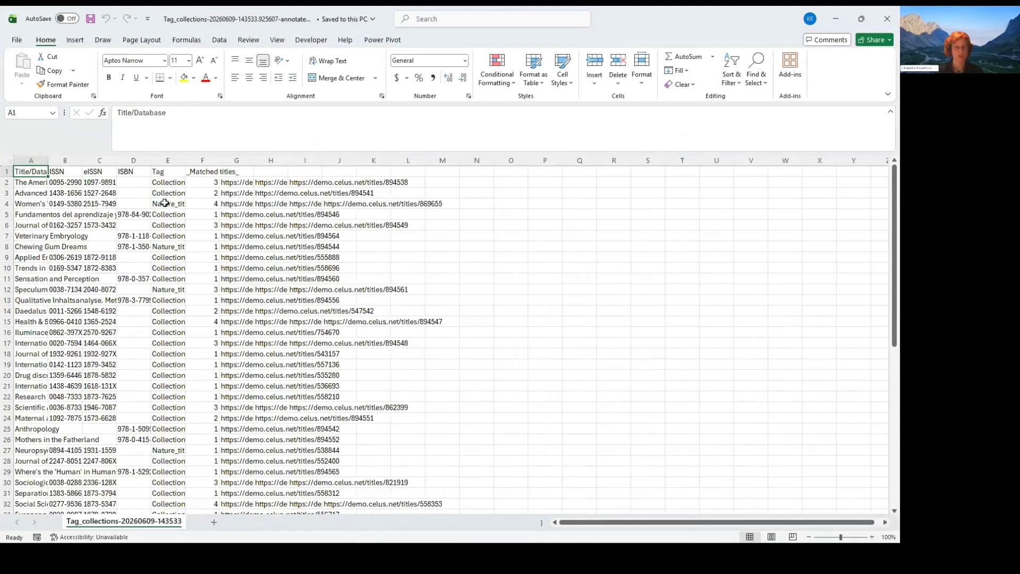
pyautogui.click(197, 183)
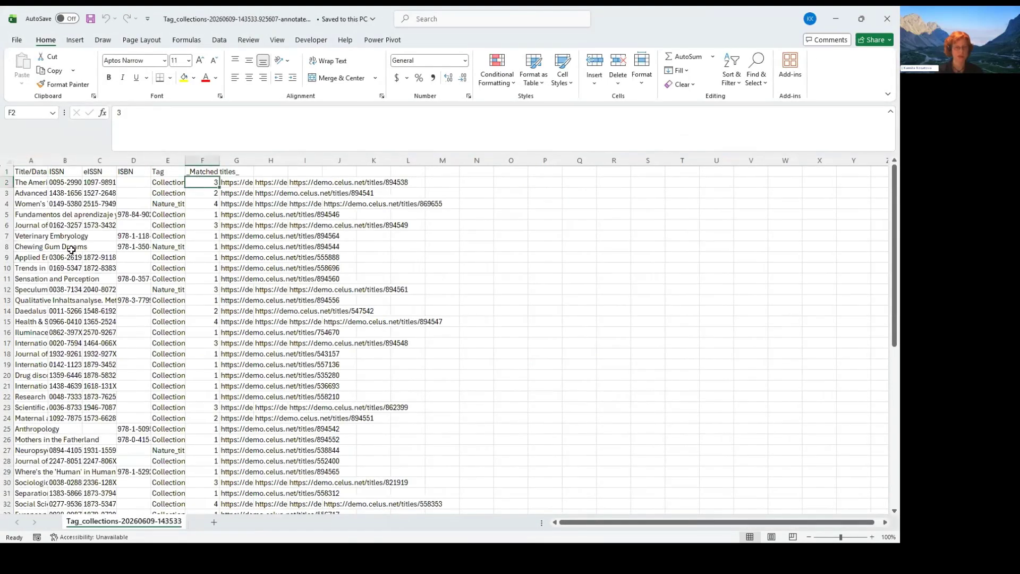
pyautogui.scroll(-7, 245, 276)
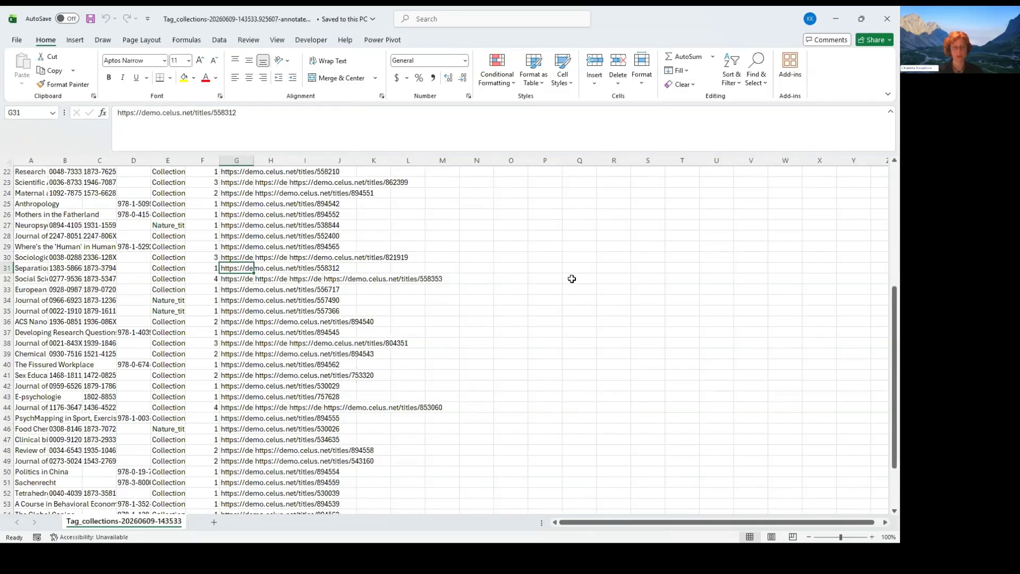
pyautogui.click(886, 24)
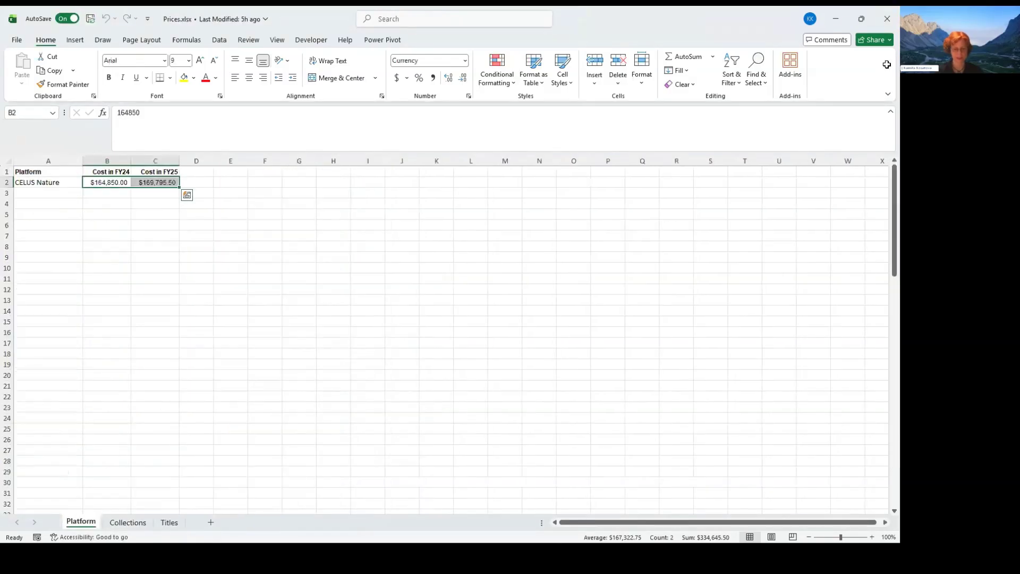
pyautogui.hotkey('alt', 'Tab')
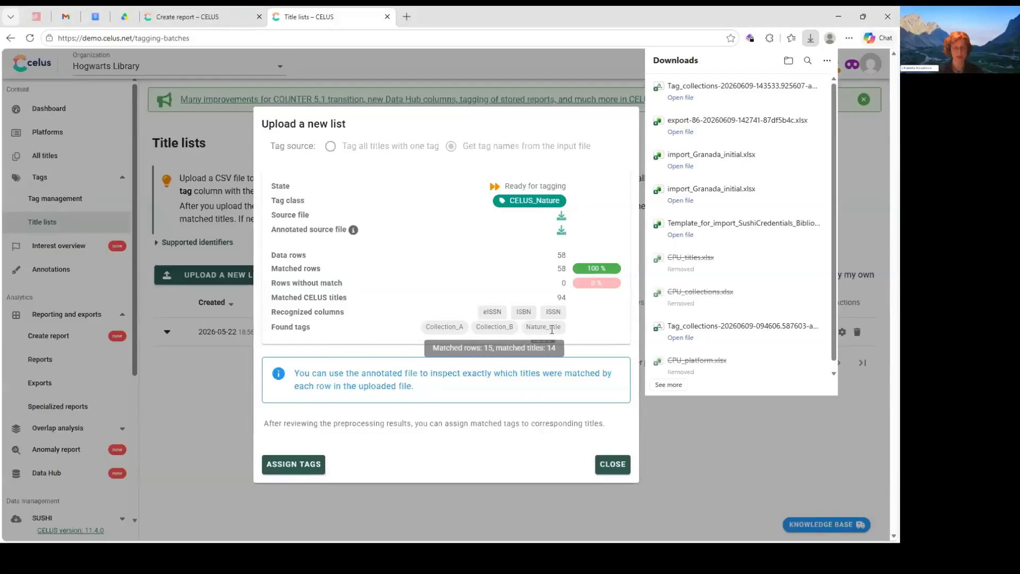
# Review the found tags, assign them to the matched titles and close the upload dialog.
pyautogui.moveTo(563, 329)
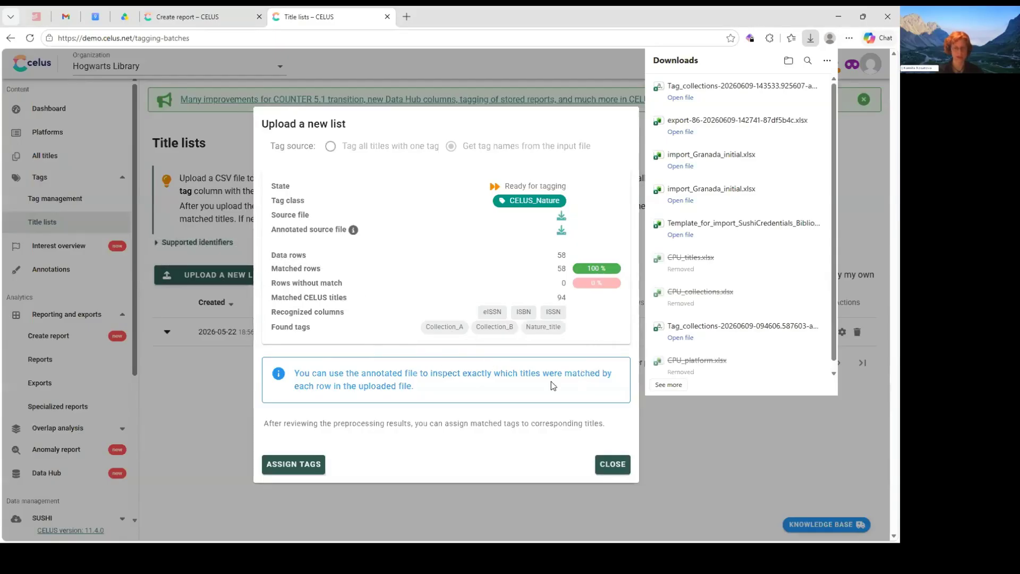
pyautogui.click(293, 465)
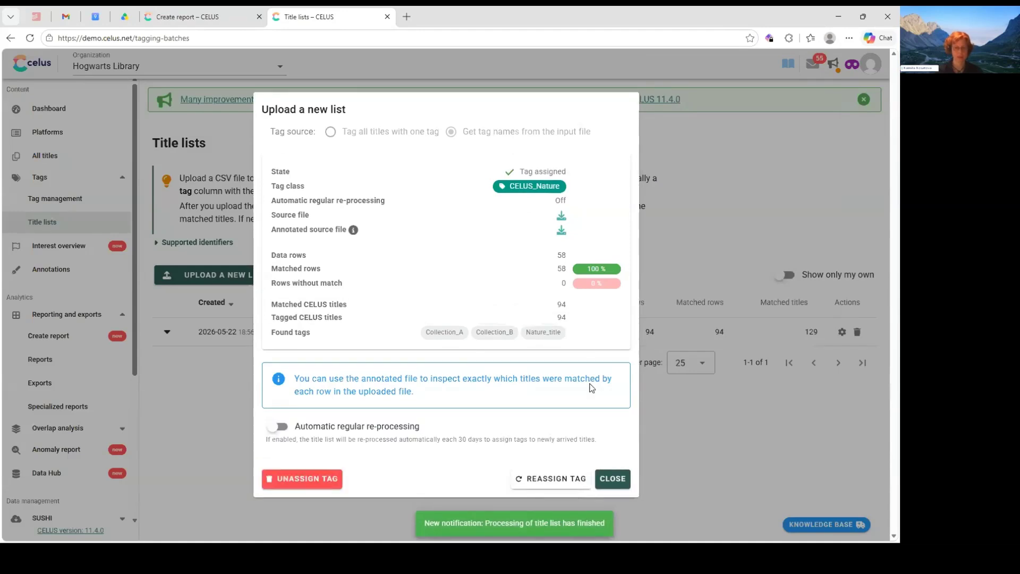
pyautogui.click(613, 479)
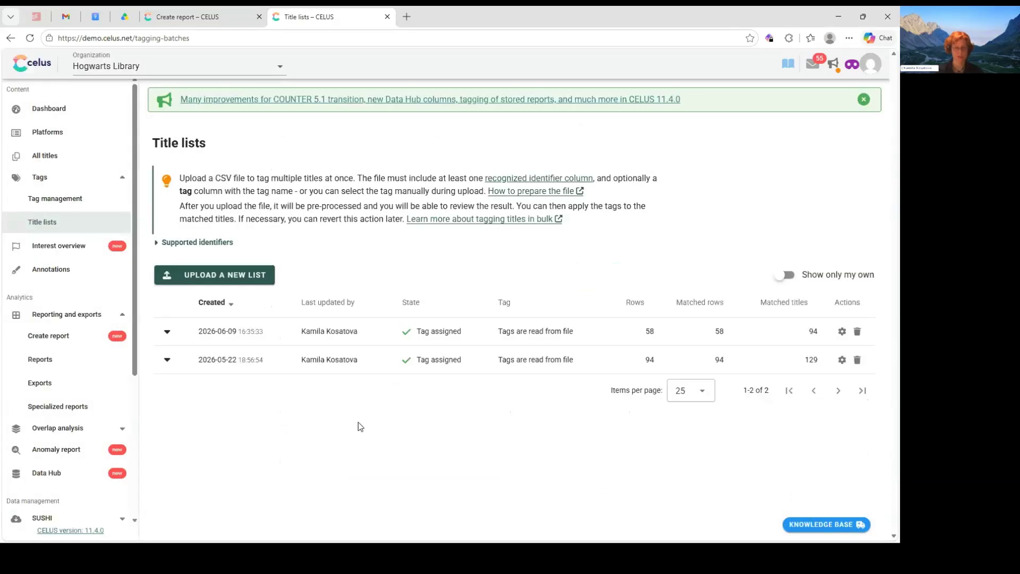
# Open the CELUS Nature platform's title list and examine the CELUS_Nature collection tags assigned to its titles.
pyautogui.click(23, 133)
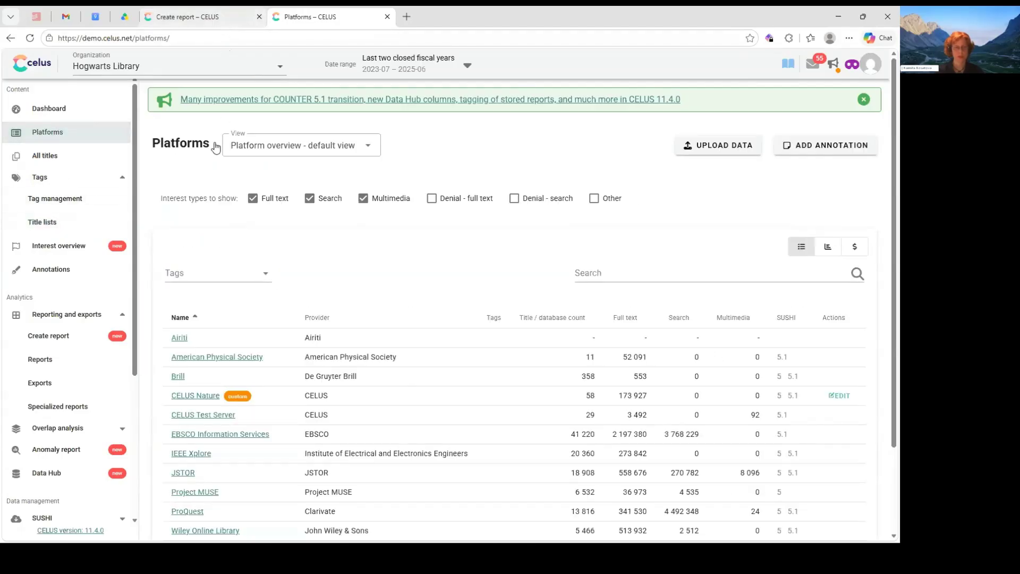
pyautogui.click(188, 396)
pyautogui.click(293, 363)
pyautogui.scroll(-4, 814, 138)
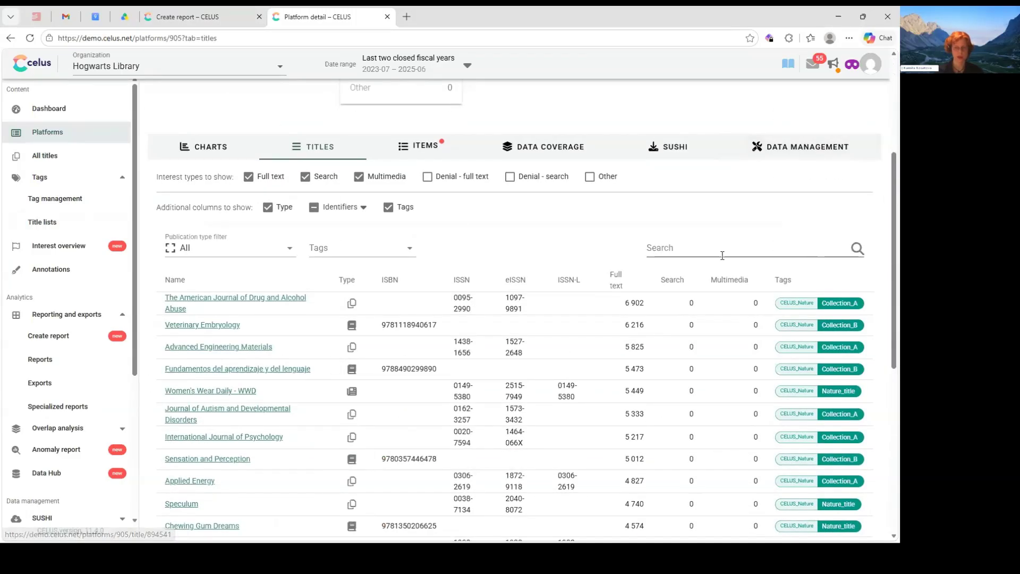
pyautogui.scroll(-1, 729, 212)
pyautogui.scroll(-6, 795, 262)
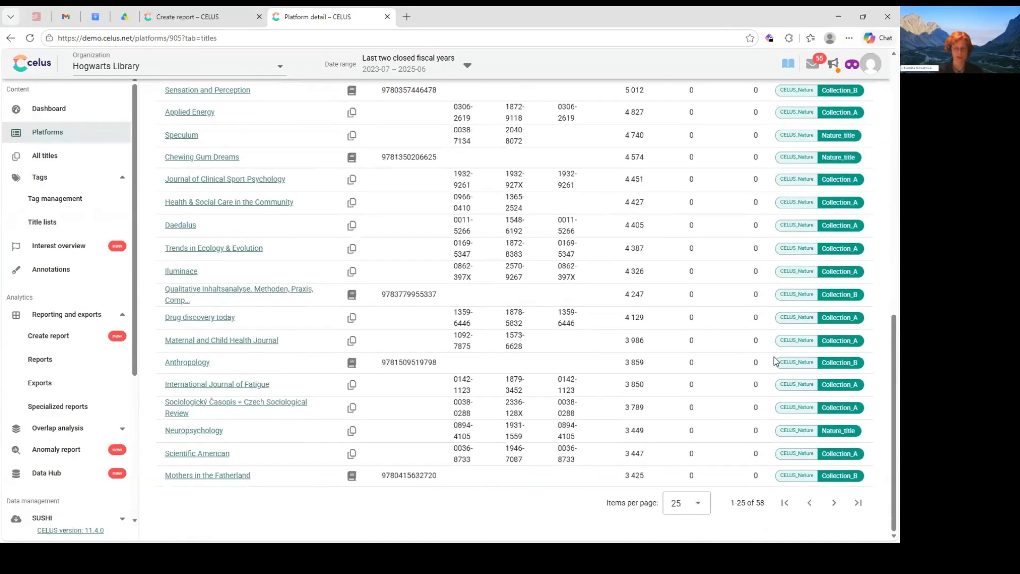
pyautogui.scroll(5, 786, 413)
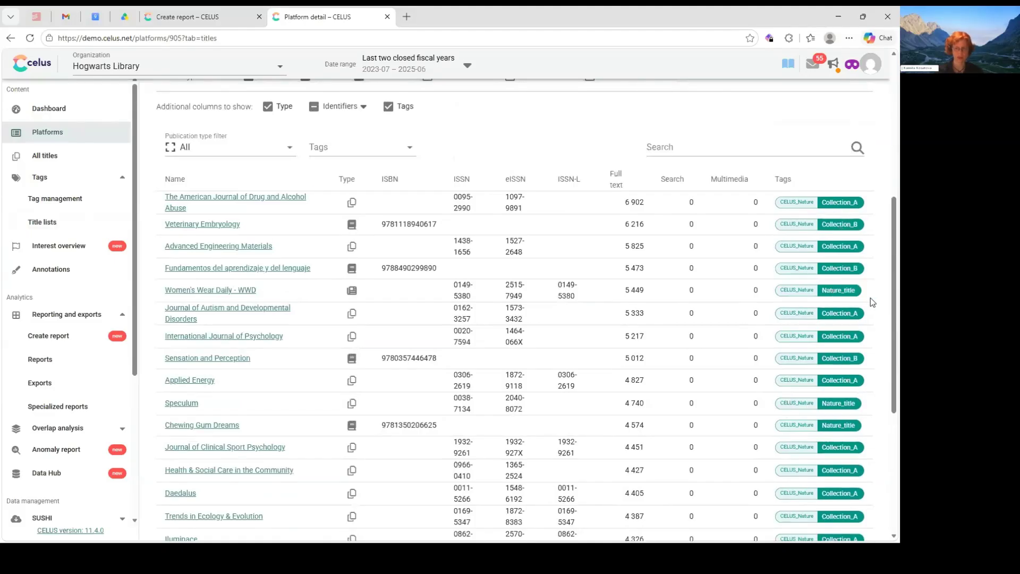
pyautogui.scroll(-5, 271, 425)
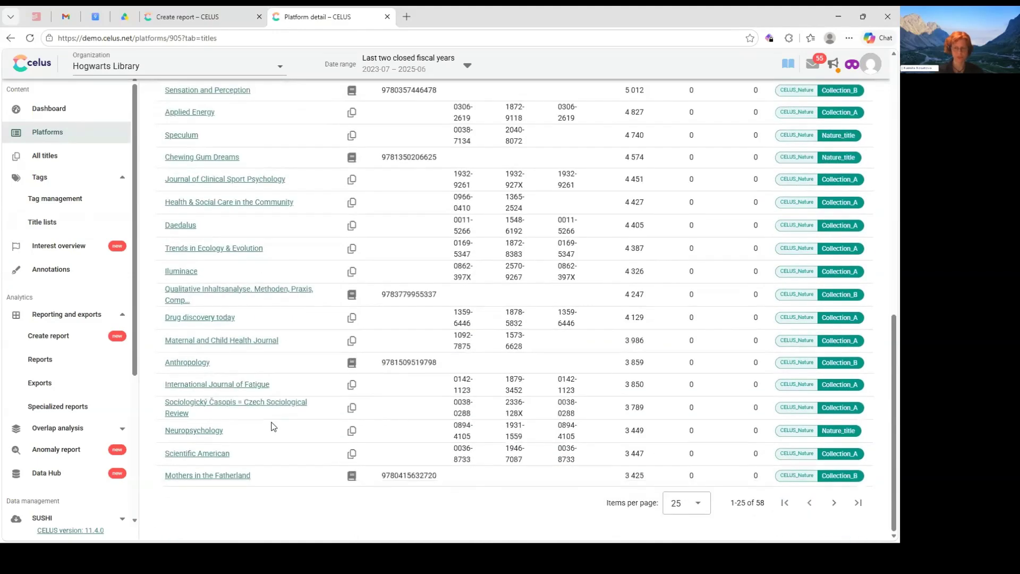
pyautogui.scroll(11, 276, 425)
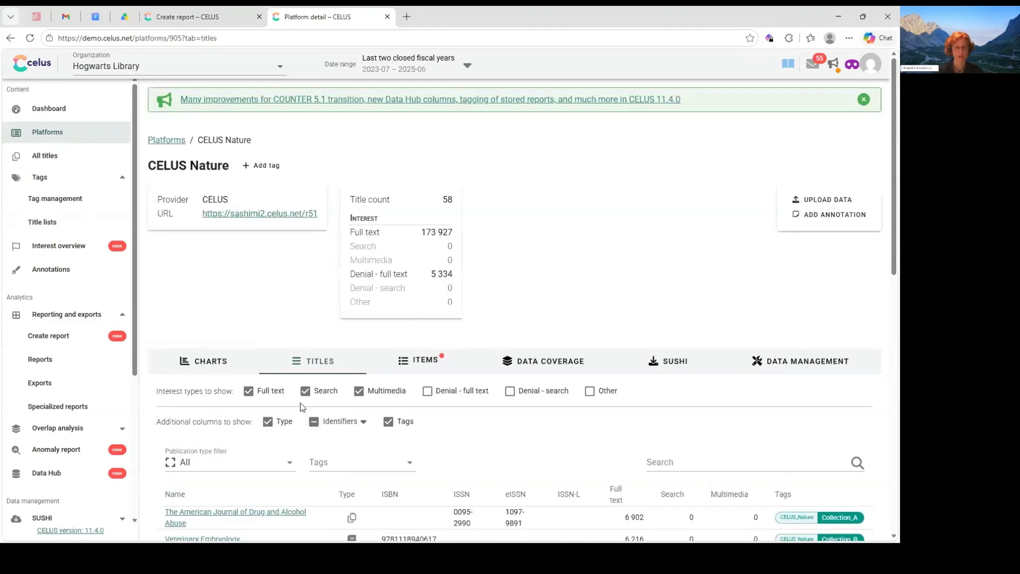
pyautogui.click(172, 13)
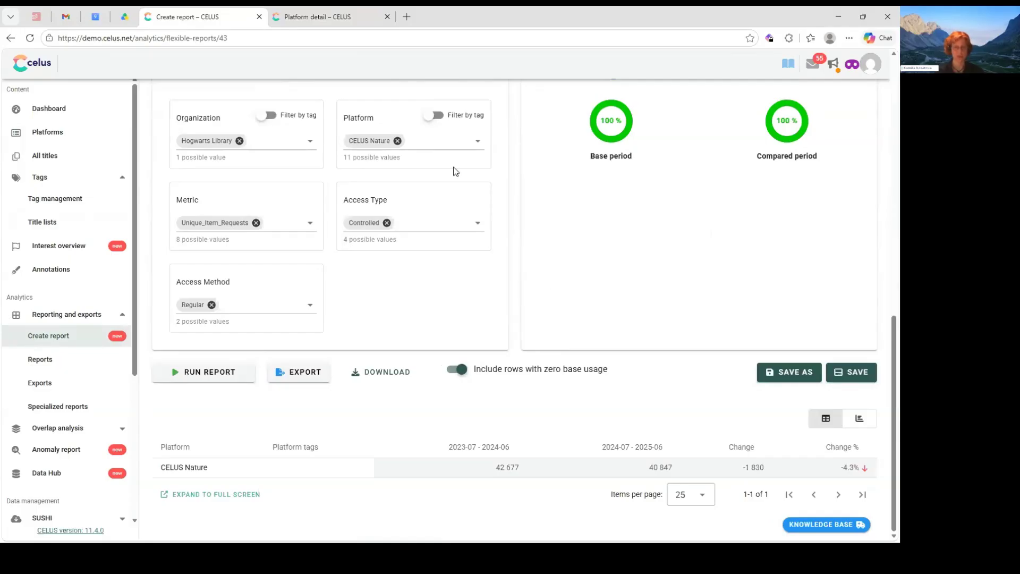
pyautogui.click(355, 17)
pyautogui.scroll(-3, 585, 232)
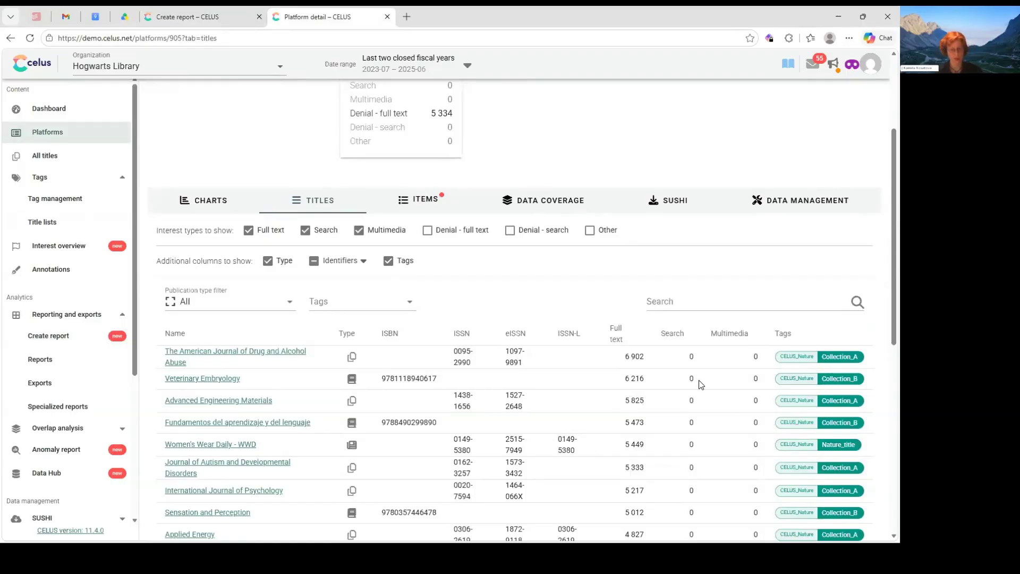
# Switch to Prices.xlsx in Excel and examine the FY24 and FY25 costs on the Collections sheet.
pyautogui.hotkey('alt', 'Tab')
pyautogui.hotkey('alt', 'Tab')
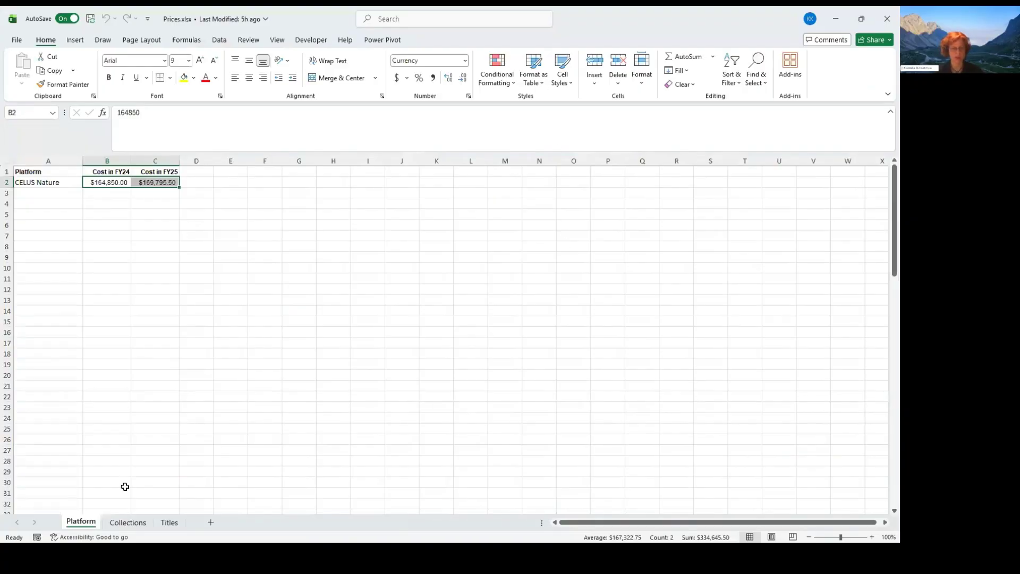
pyautogui.click(129, 428)
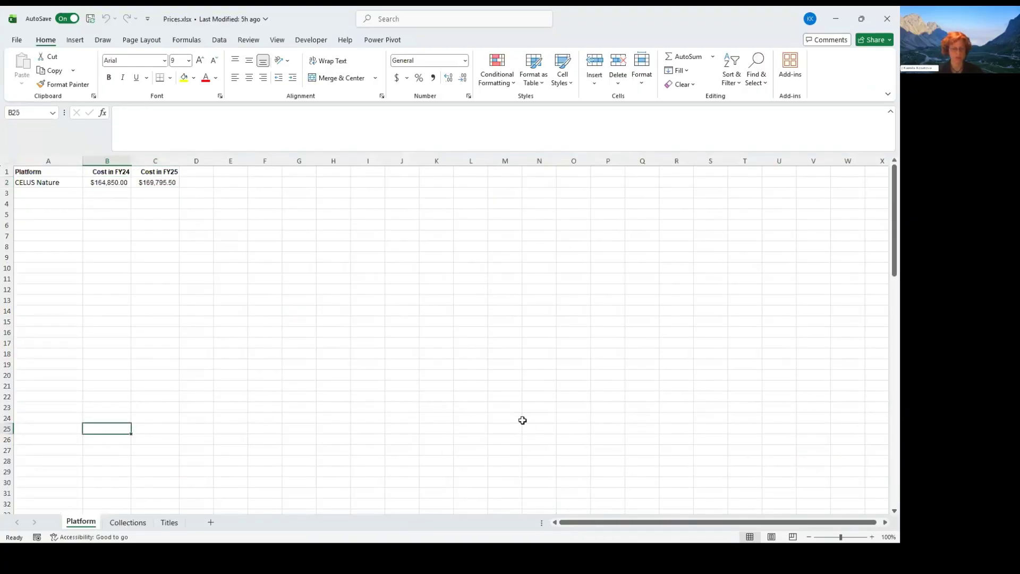
pyautogui.scroll(-8, 433, 413)
pyautogui.scroll(5, 344, 378)
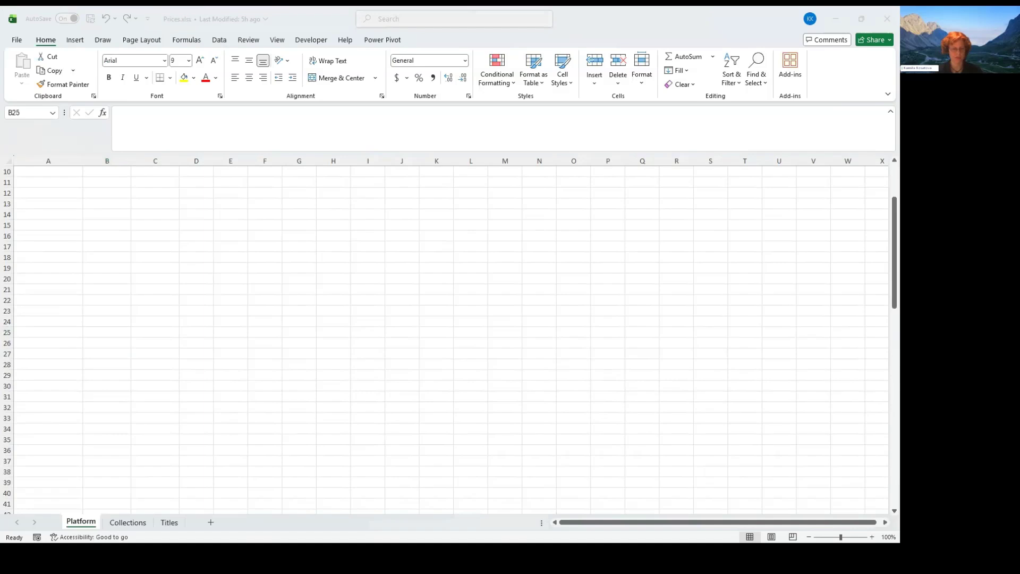
pyautogui.scroll(3, 107, 452)
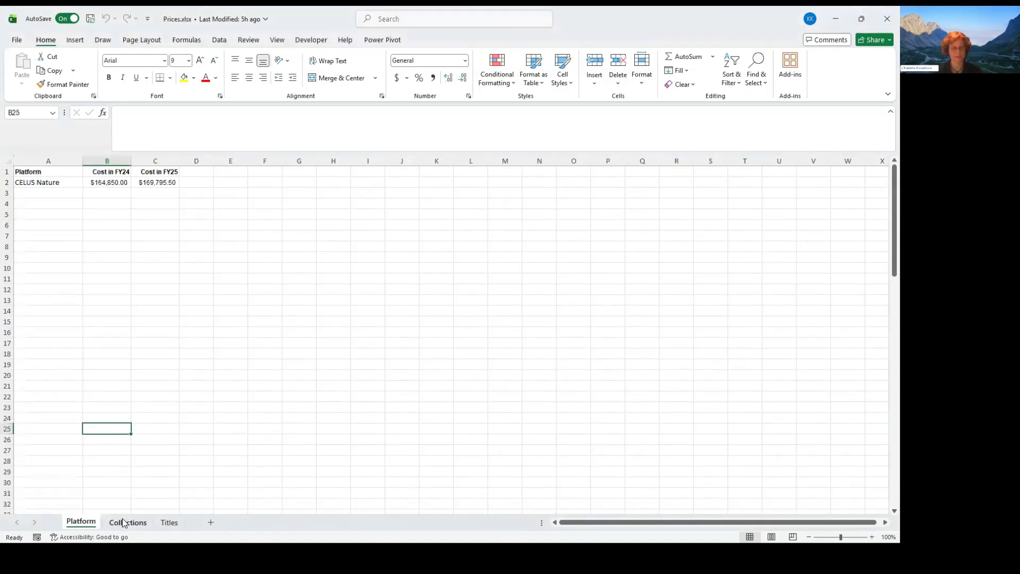
pyautogui.click(127, 522)
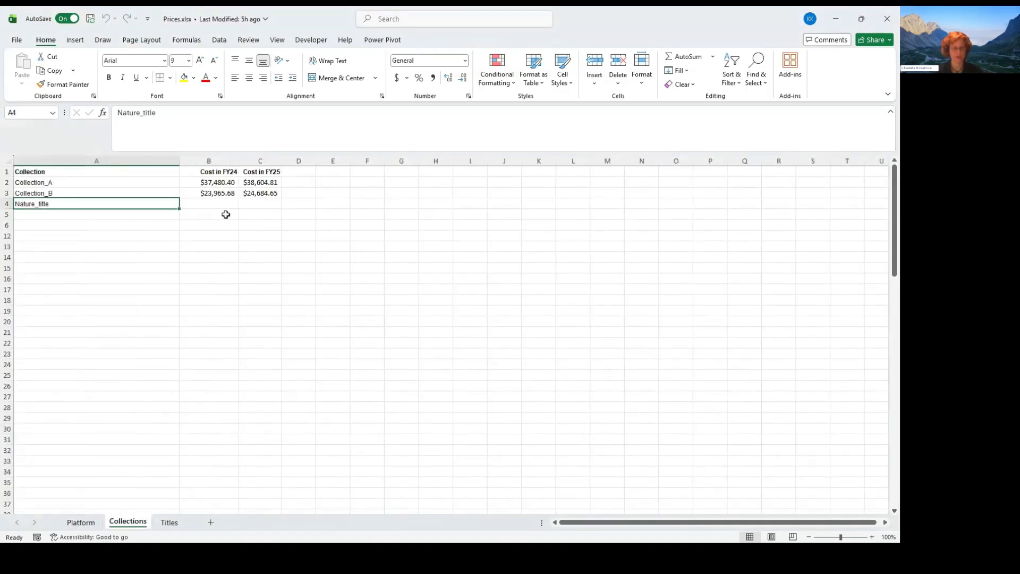
pyautogui.click(220, 183)
# Return to the CPU_Platform report in CELUS and replace its Platform row dimension with Title / database.
pyautogui.hotkey('alt', 'Tab')
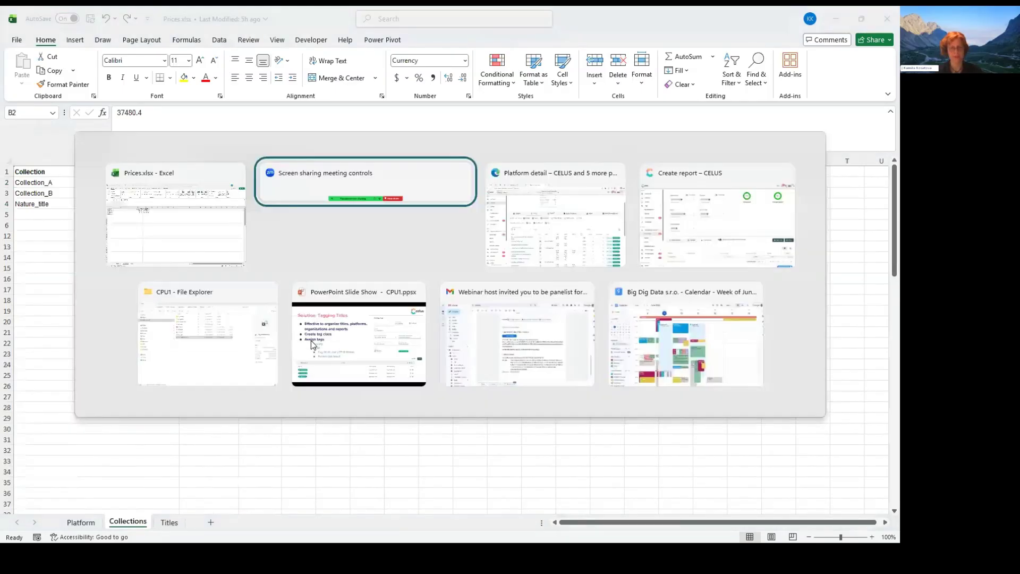
pyautogui.press('Tab')
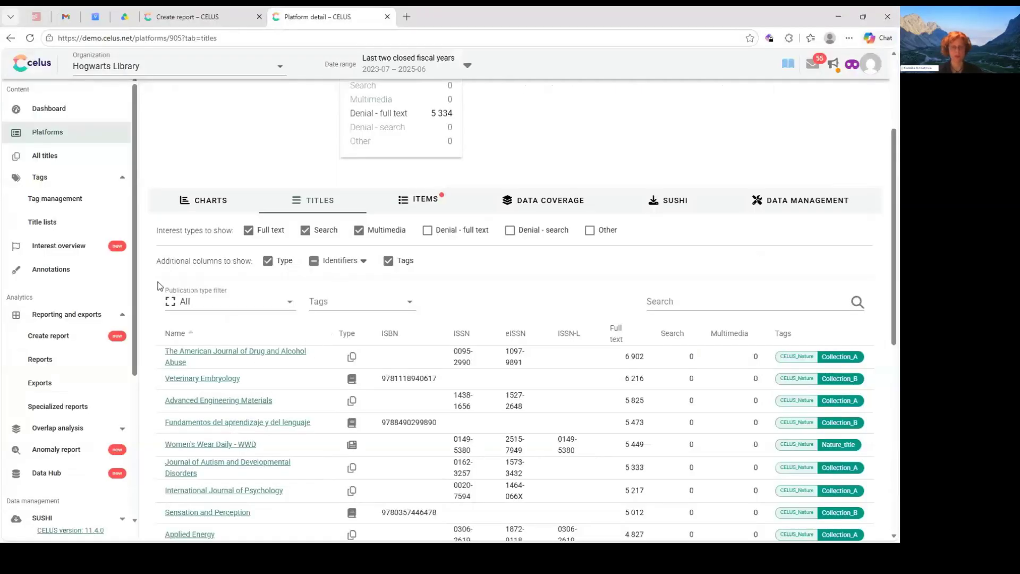
pyautogui.click(186, 18)
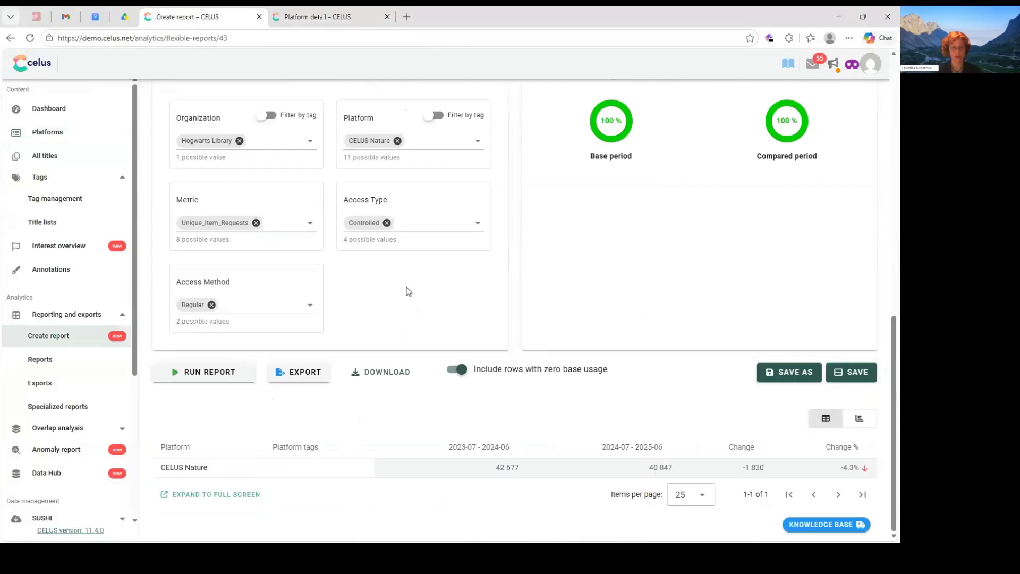
pyautogui.scroll(12, 408, 291)
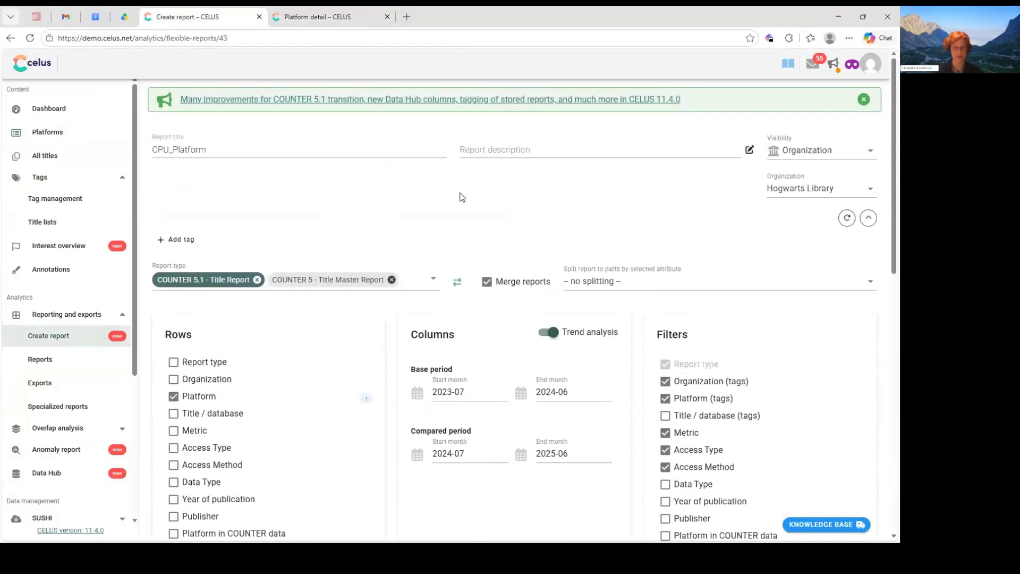
pyautogui.scroll(-3, 305, 192)
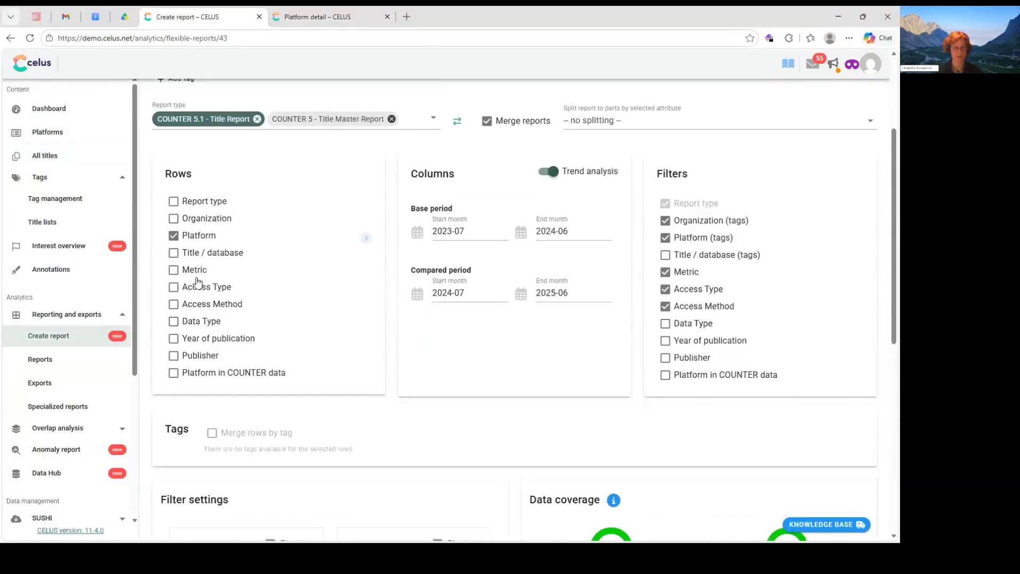
pyautogui.click(188, 238)
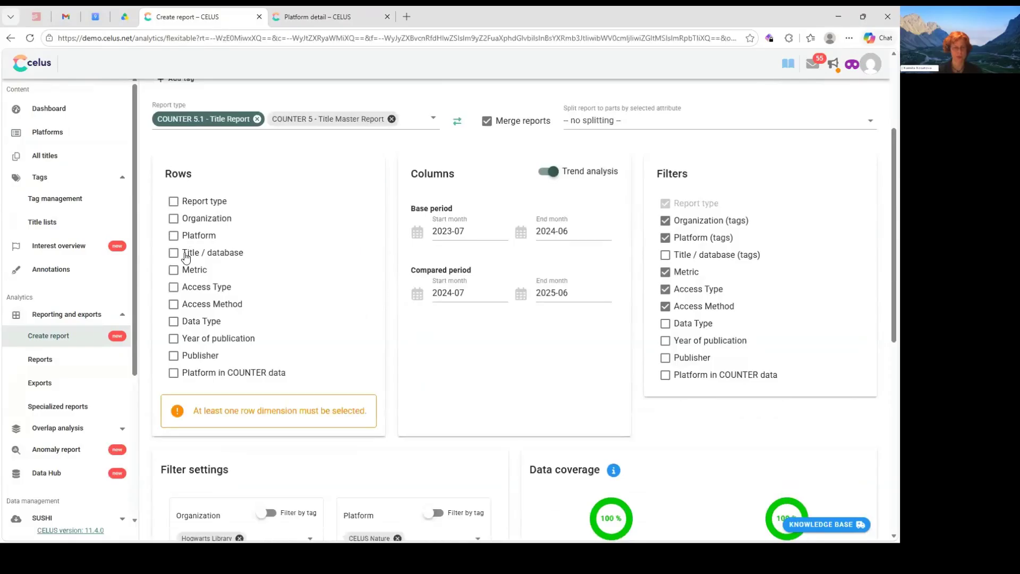
pyautogui.click(185, 254)
pyautogui.scroll(-2, 334, 195)
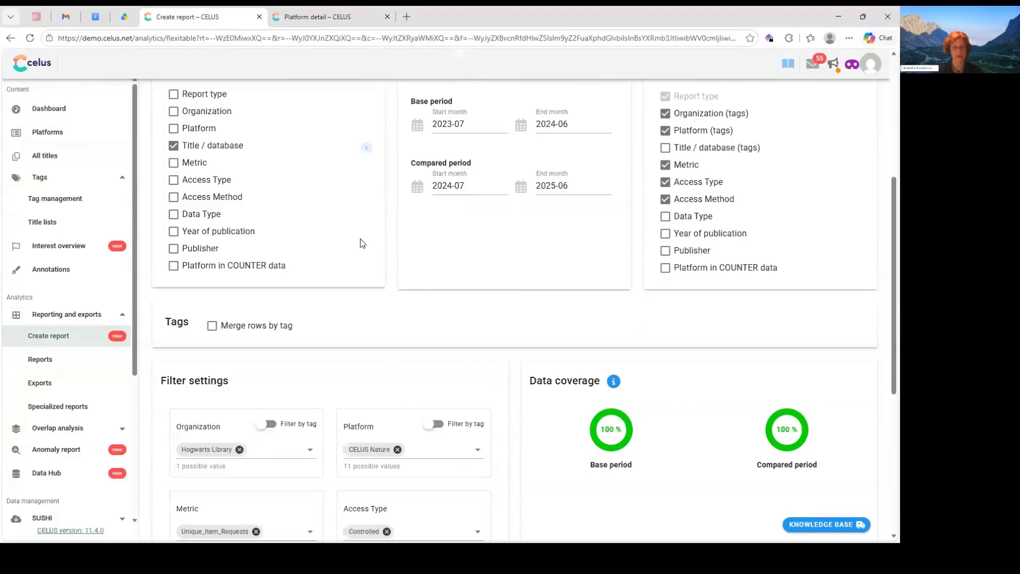
pyautogui.scroll(2, 326, 272)
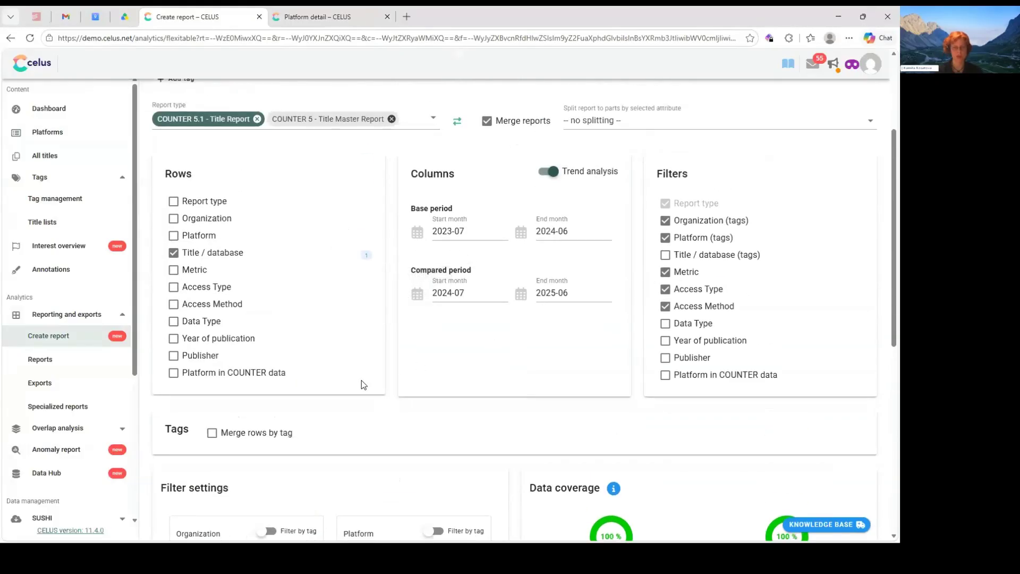
# Add a Title / database tag filter to the report and limit it to Collection_A and Collection_B.
pyautogui.scroll(-3, 294, 383)
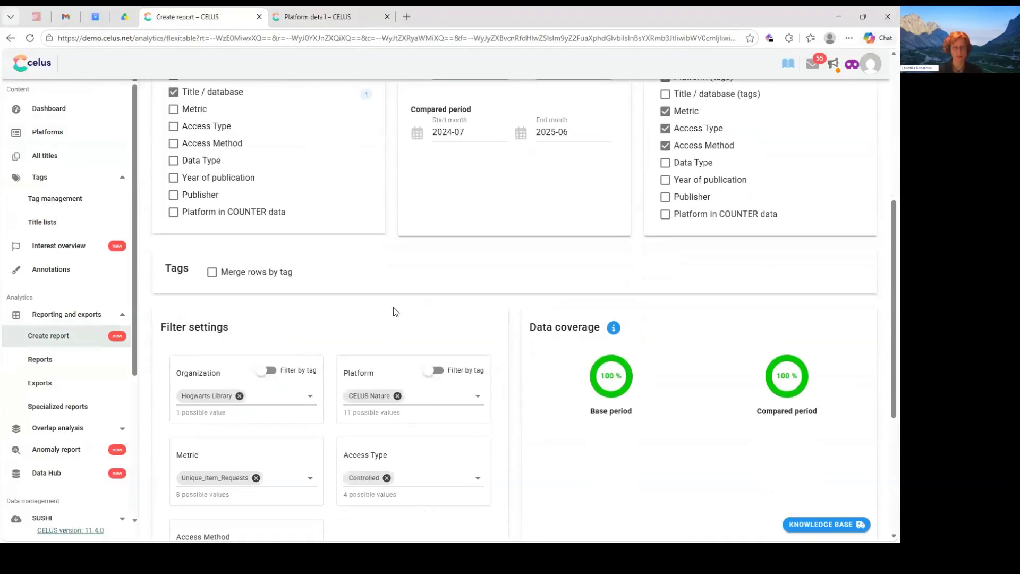
pyautogui.scroll(1, 440, 312)
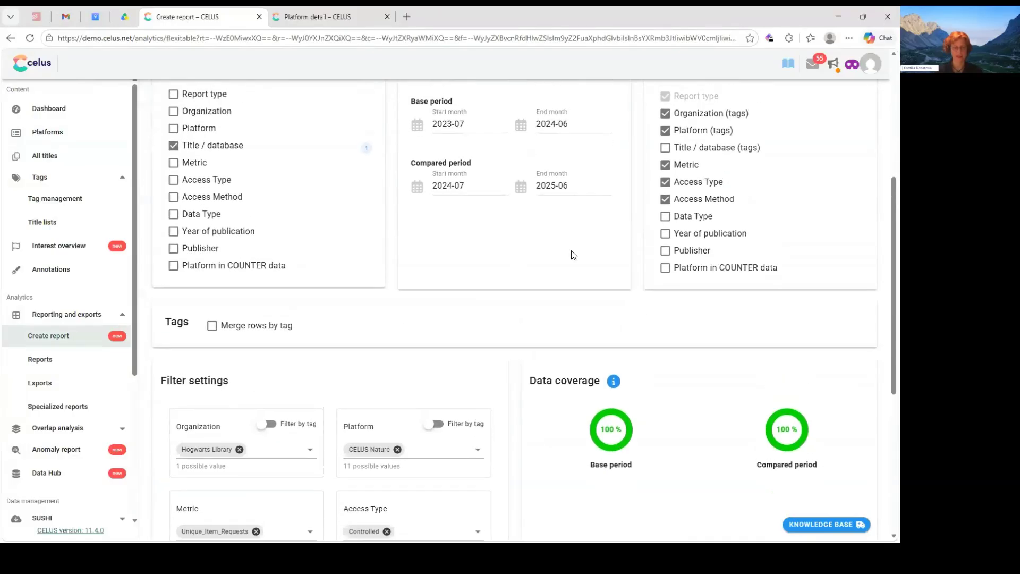
pyautogui.click(673, 152)
pyautogui.scroll(-2, 626, 293)
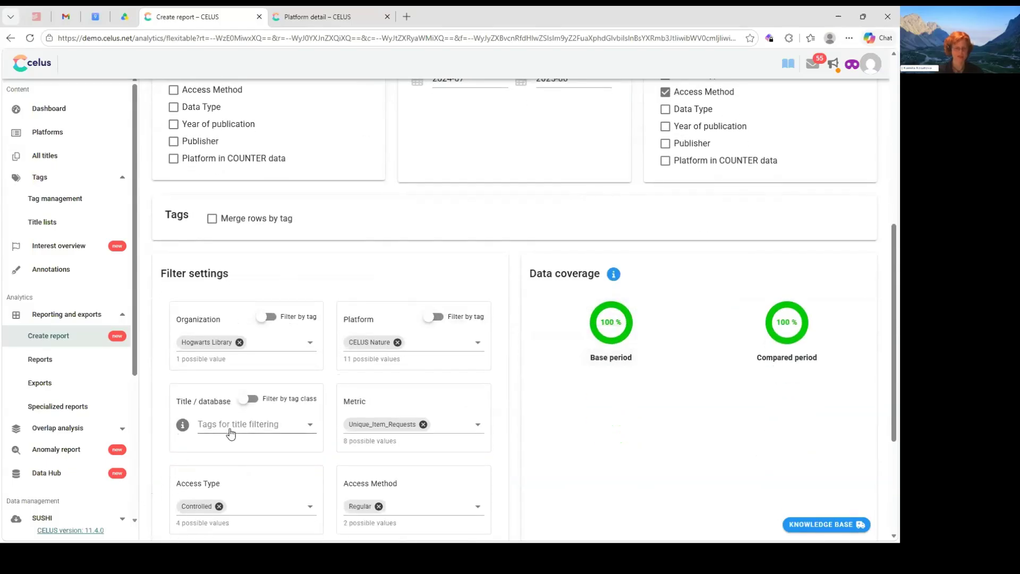
pyautogui.click(258, 429)
pyautogui.scroll(-3, 274, 325)
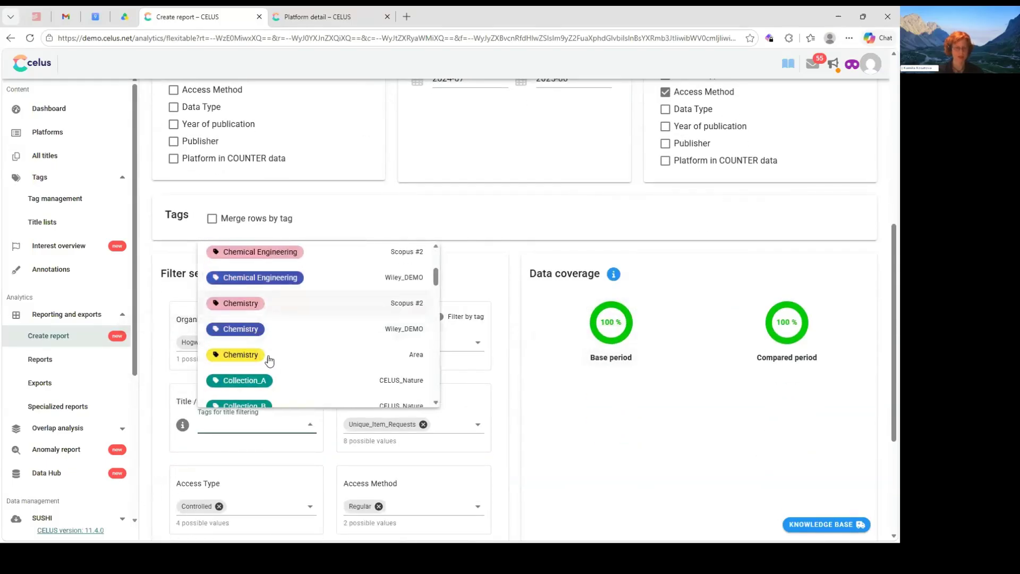
pyautogui.scroll(-1, 269, 351)
pyautogui.click(259, 332)
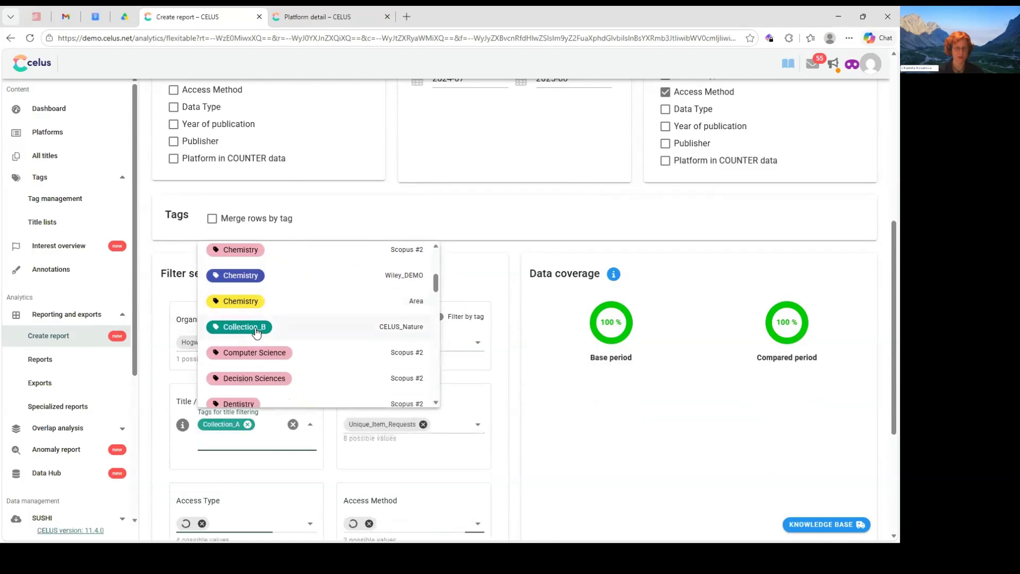
pyautogui.click(258, 333)
pyautogui.click(579, 413)
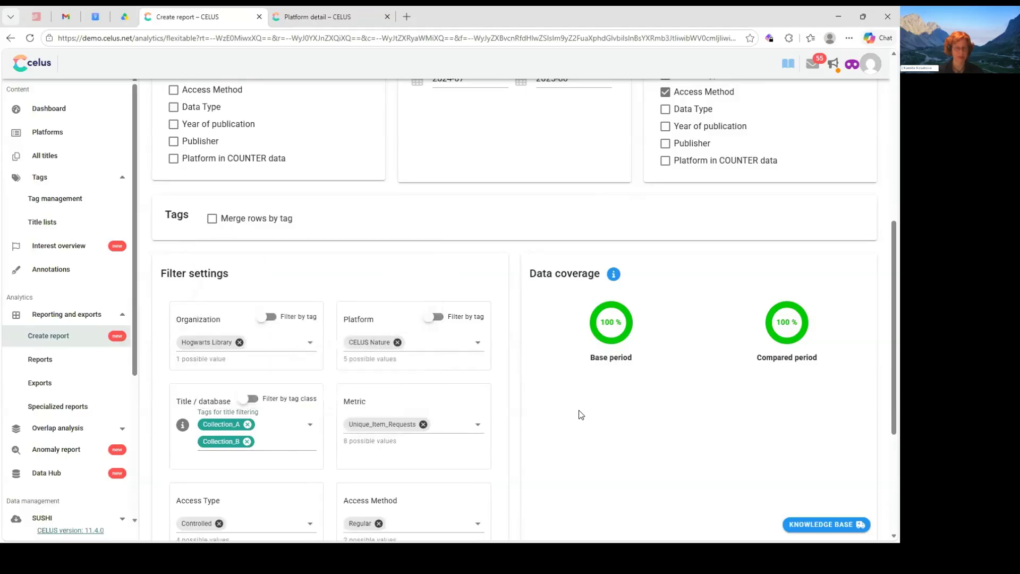
# Run the filtered report and examine the individual titles with their collection tags and usage.
pyautogui.scroll(5, 568, 412)
pyautogui.scroll(-10, 569, 414)
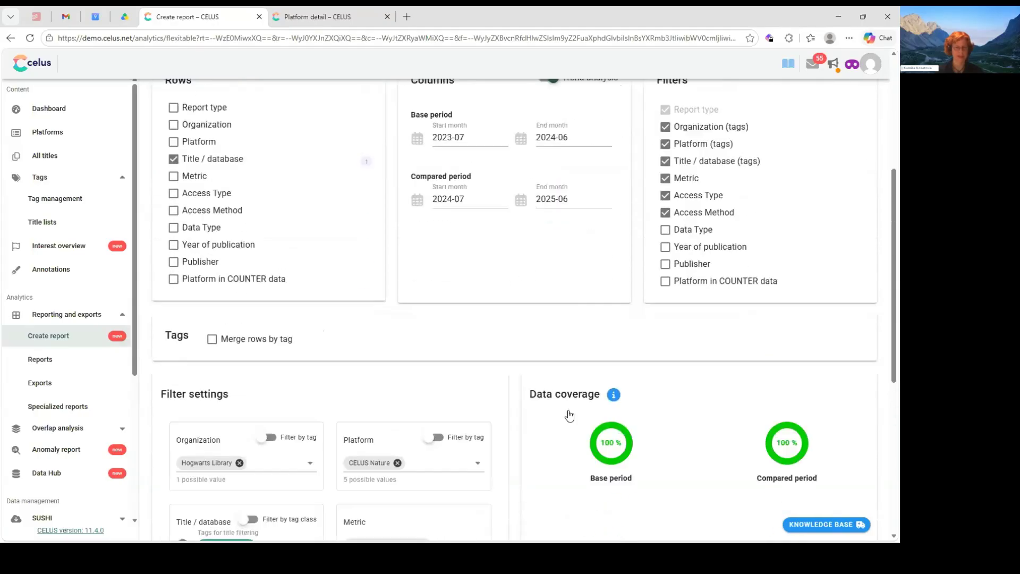
pyautogui.click(208, 368)
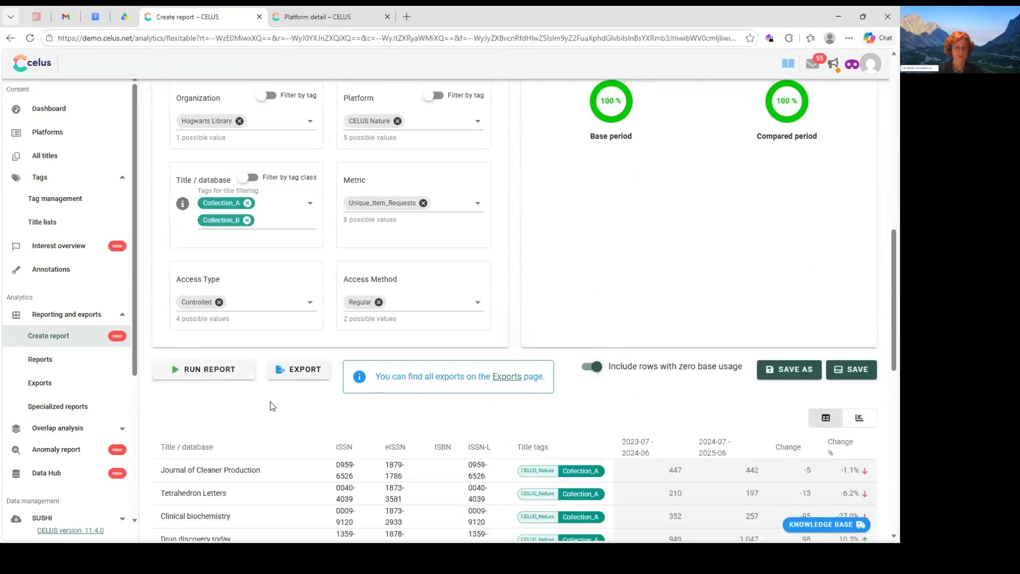
pyautogui.scroll(-4, 312, 432)
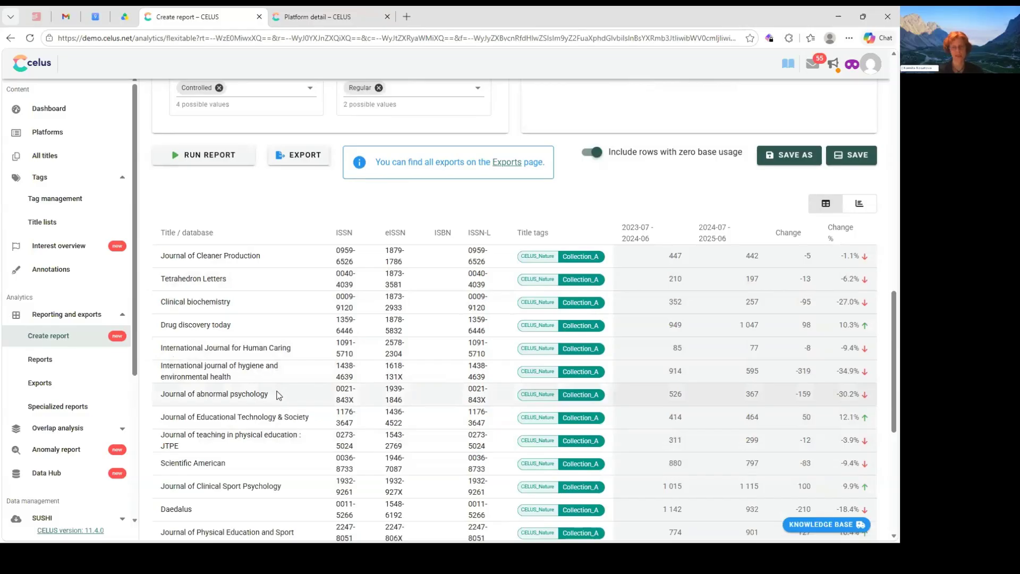
pyautogui.scroll(-6, 275, 389)
pyautogui.scroll(5, 273, 391)
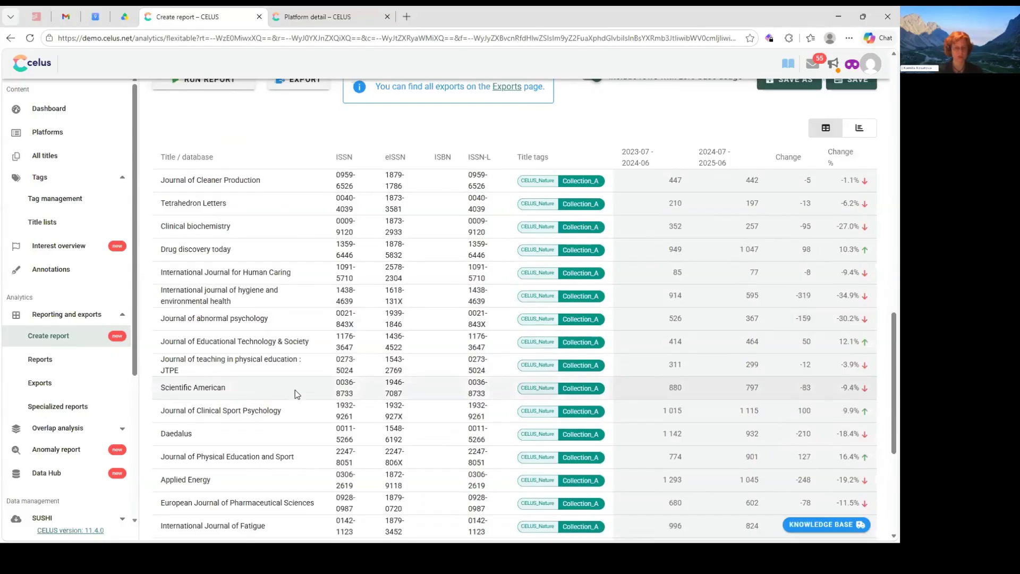
pyautogui.scroll(8, 295, 393)
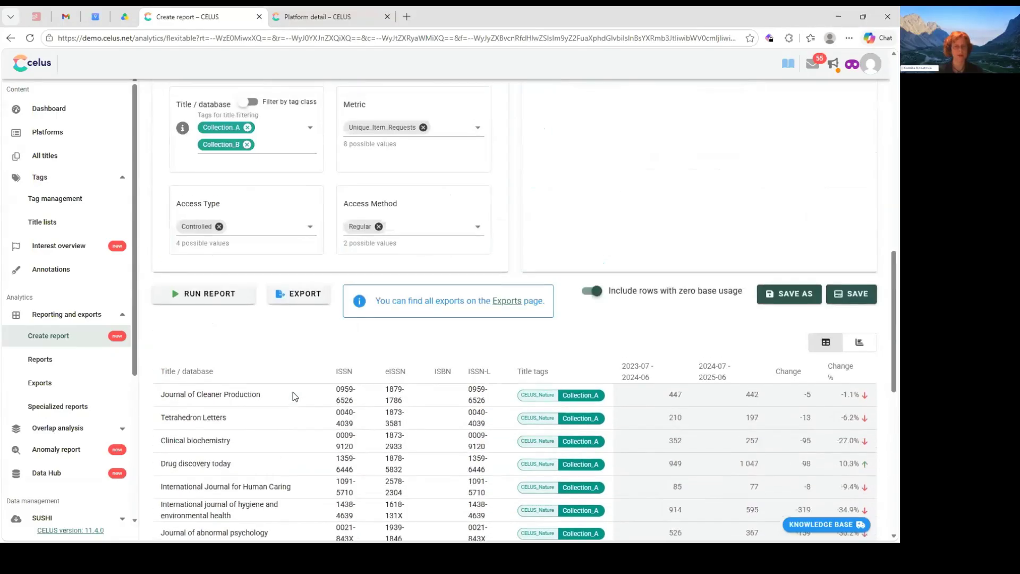
# Merge the report rows by tag and rerun the report.
pyautogui.scroll(3, 295, 399)
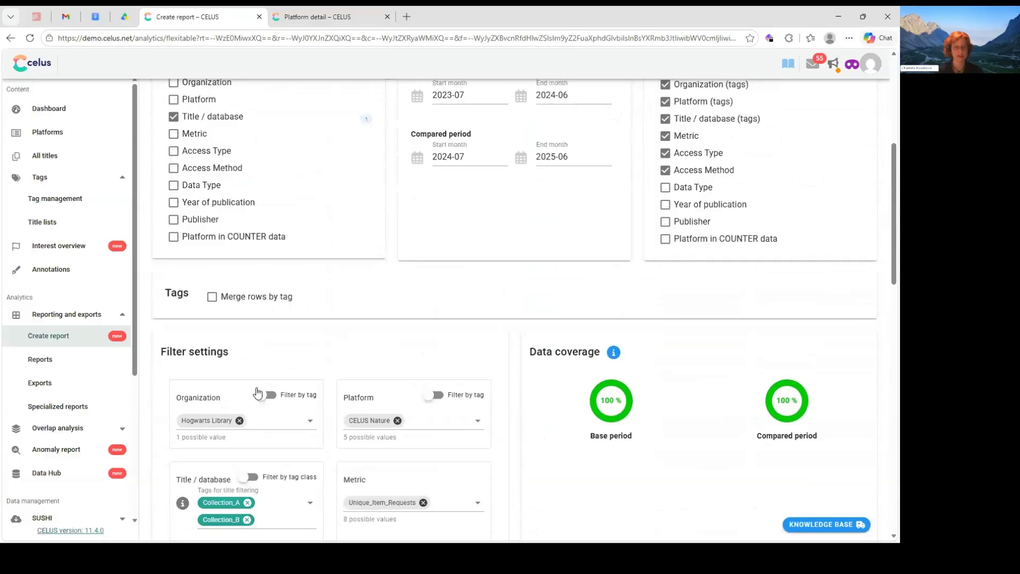
pyautogui.click(212, 299)
pyautogui.scroll(-6, 298, 333)
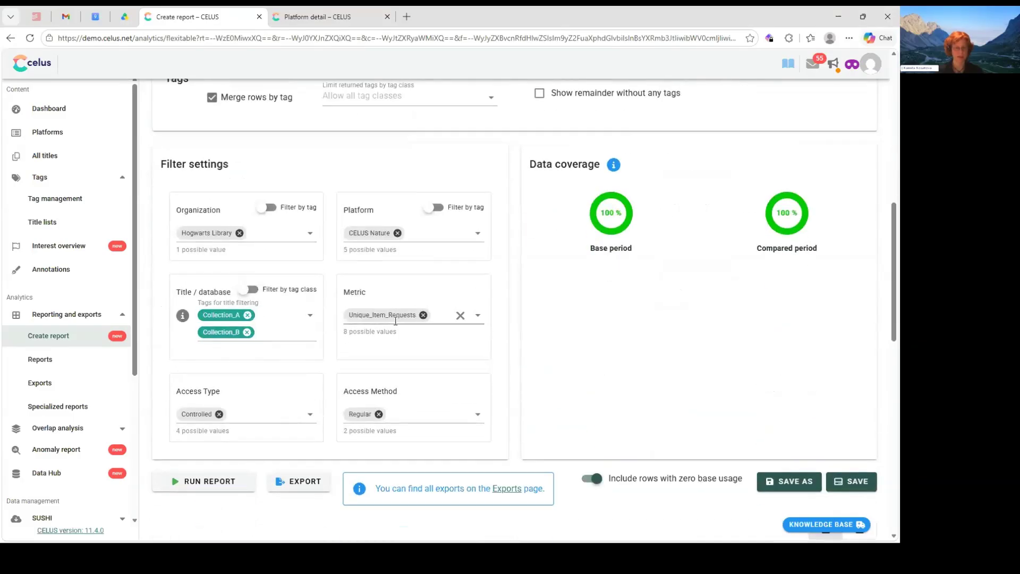
pyautogui.click(235, 329)
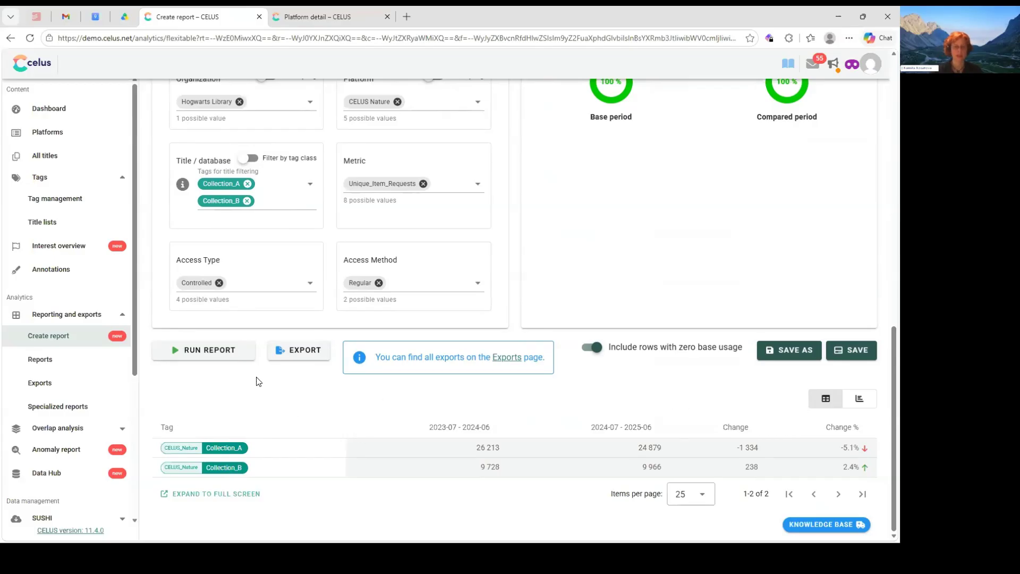
# Export the collection report as Excel, download and open the file, and enable editing in it.
pyautogui.click(306, 359)
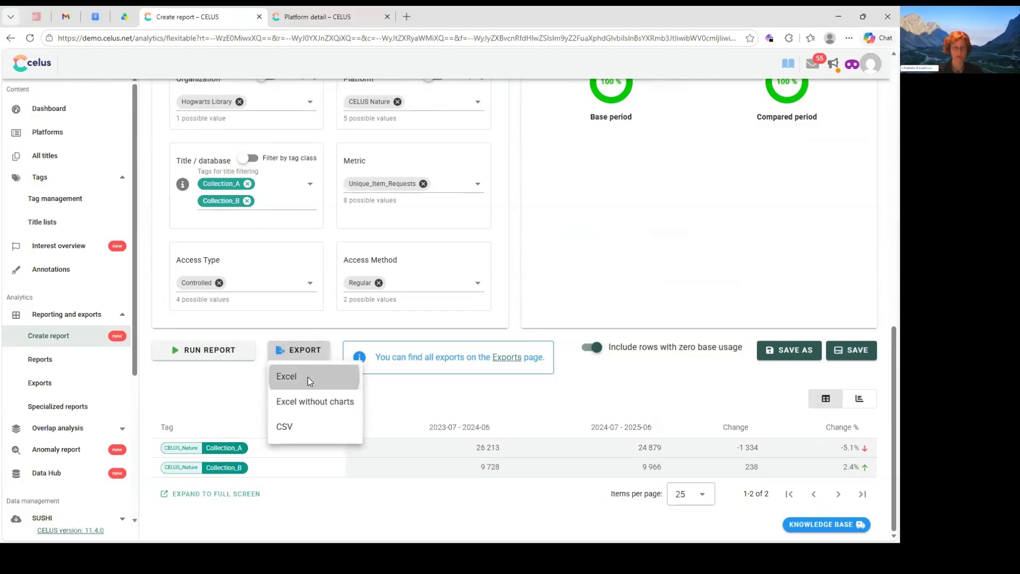
pyautogui.click(306, 379)
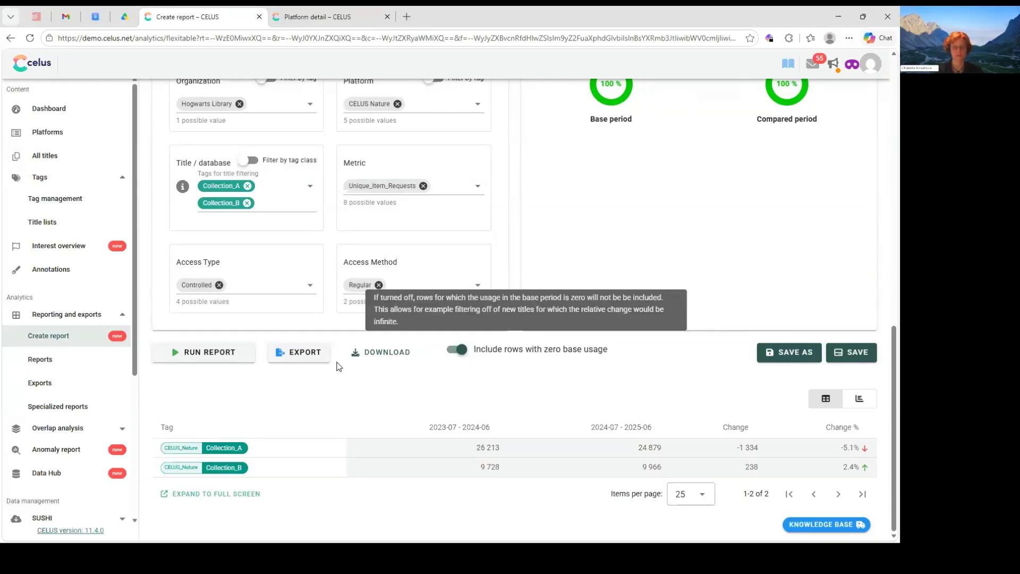
pyautogui.click(383, 352)
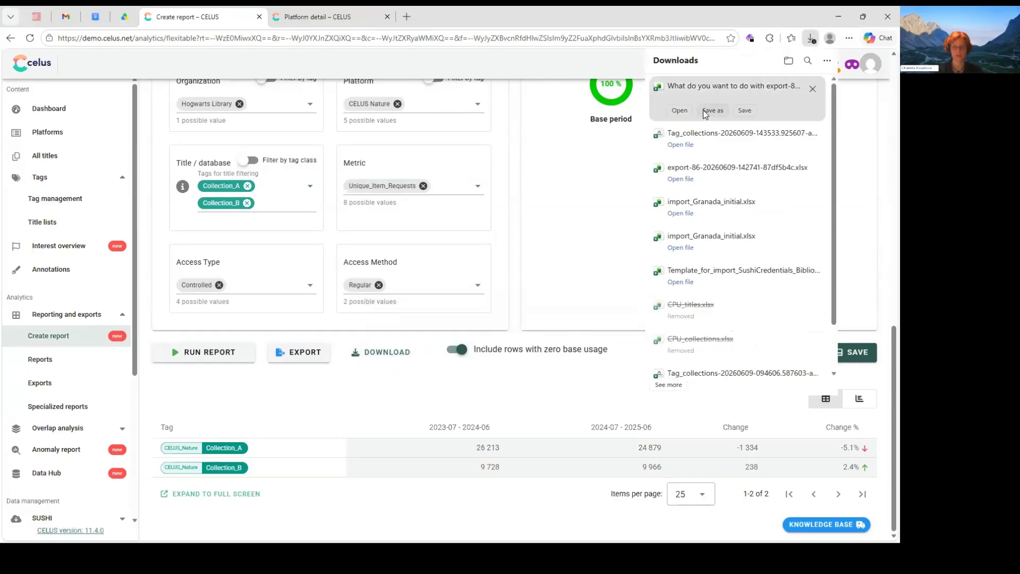
pyautogui.click(679, 104)
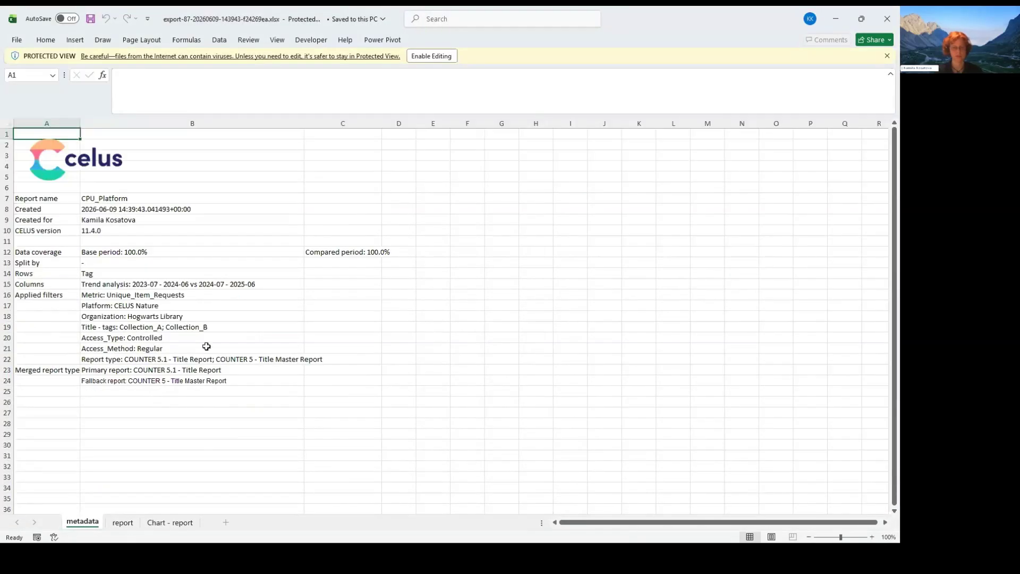
pyautogui.click(448, 60)
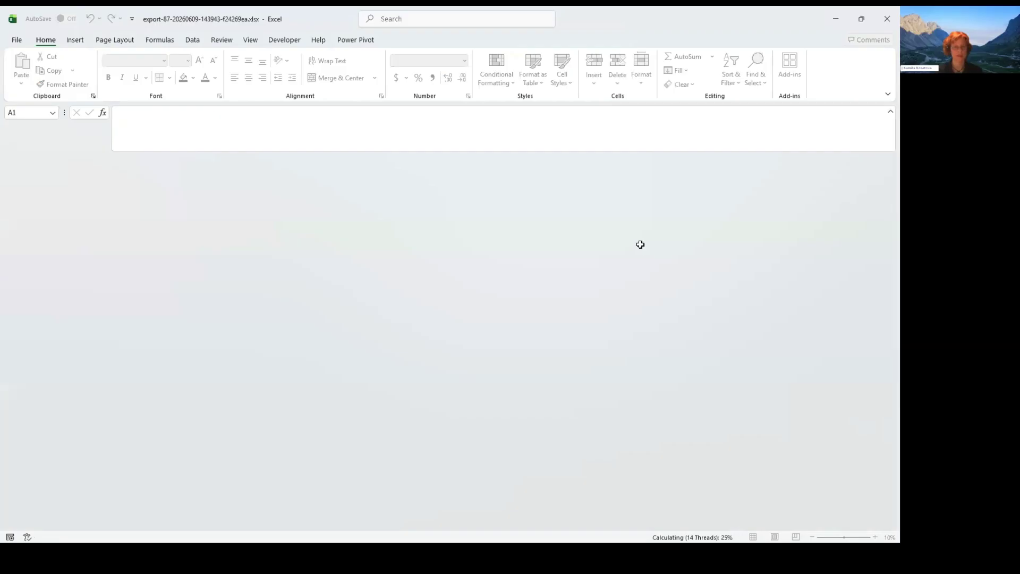
# Review the columns and applied filters in the export's metadata sheet, and open the report sheet with usage per collection.
pyautogui.moveTo(43, 322); pyautogui.dragTo(190, 421)
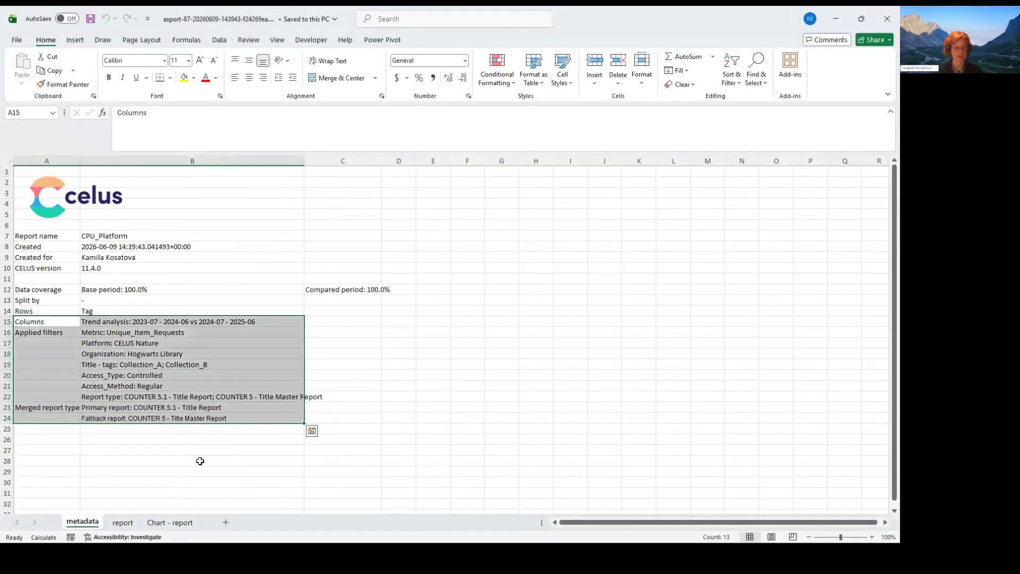
pyautogui.click(123, 523)
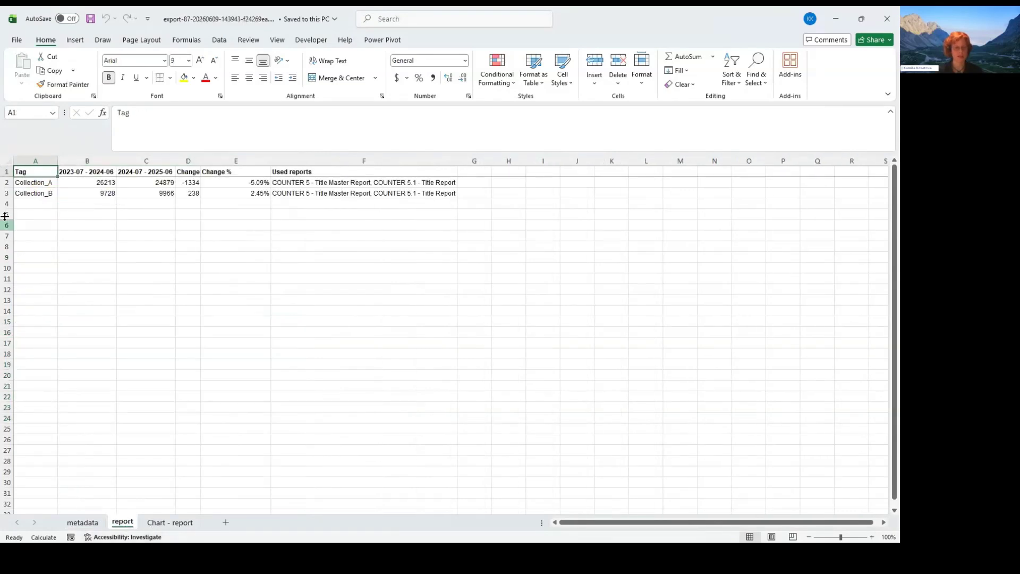
pyautogui.moveTo(5, 191); pyautogui.dragTo(5, 191)
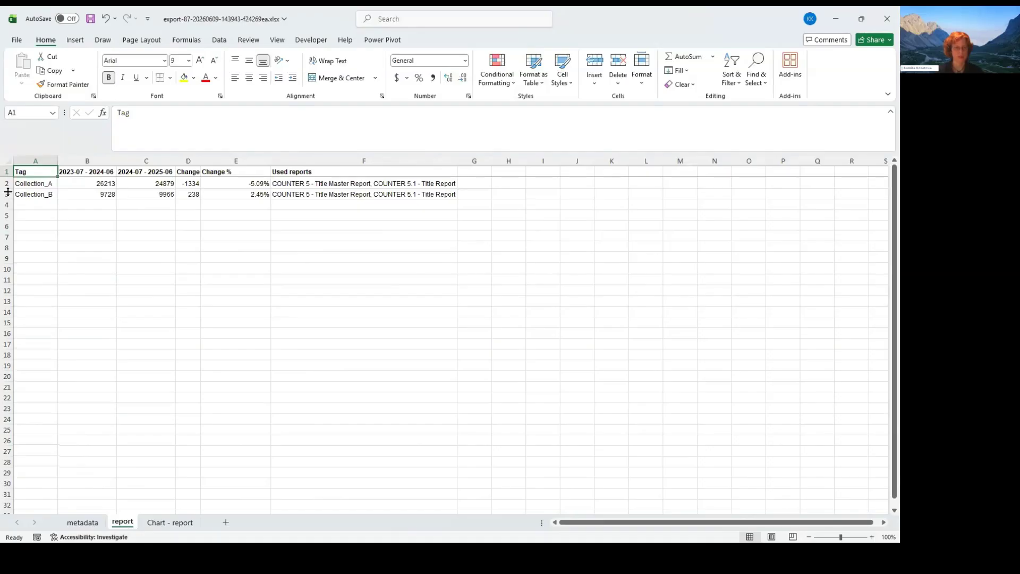
# Insert two blank rows between the Collection_A and Collection_B rows of the report sheet.
pyautogui.click(8, 190)
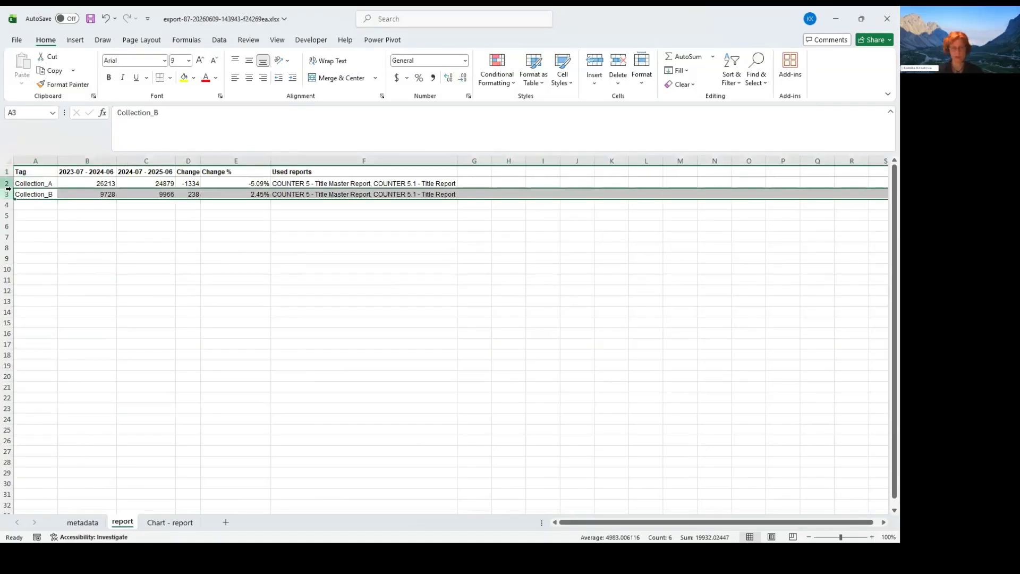
pyautogui.hotkey('ctrl', 'shift', '+')
pyautogui.hotkey('ctrl', 'shift', '+')
pyautogui.press('Up')
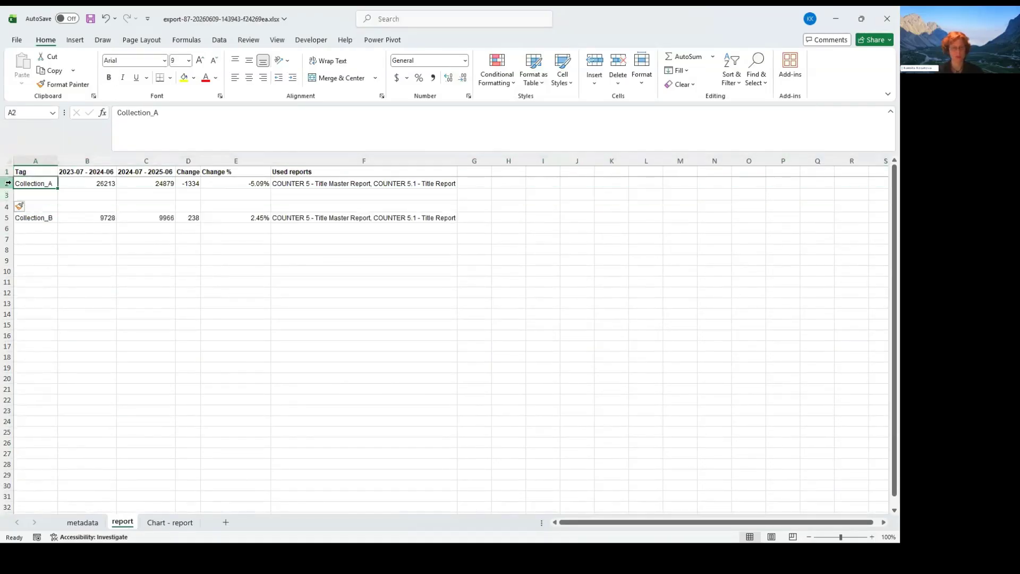
# Label the two blank rows under Collection_A as Cost and CPU.
pyautogui.press('Down')
pyautogui.write('Cost')
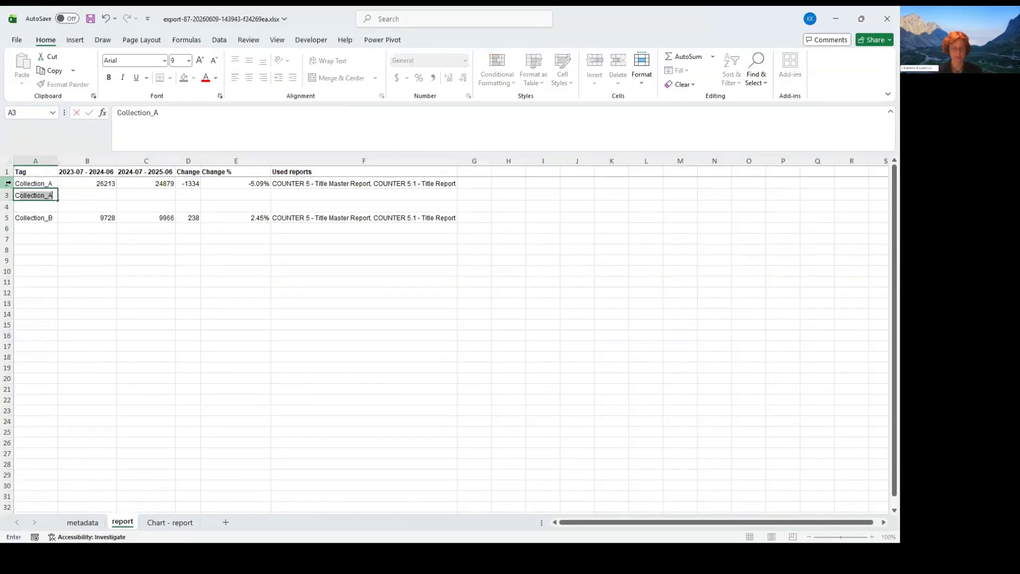
pyautogui.press('Return')
pyautogui.write('C')
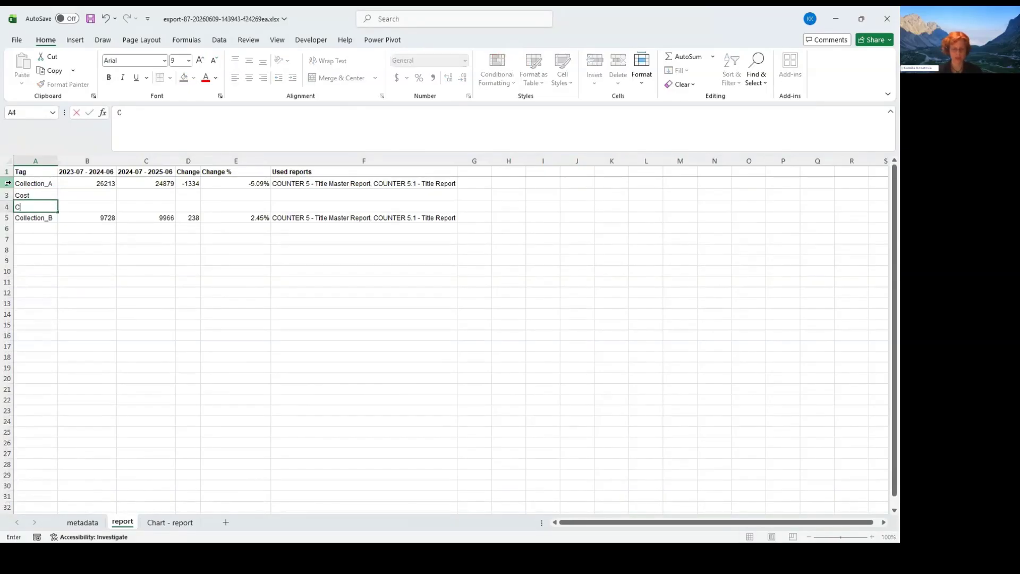
pyautogui.write('PU')
pyautogui.press('Return')
pyautogui.press('Up')
pyautogui.press('Up')
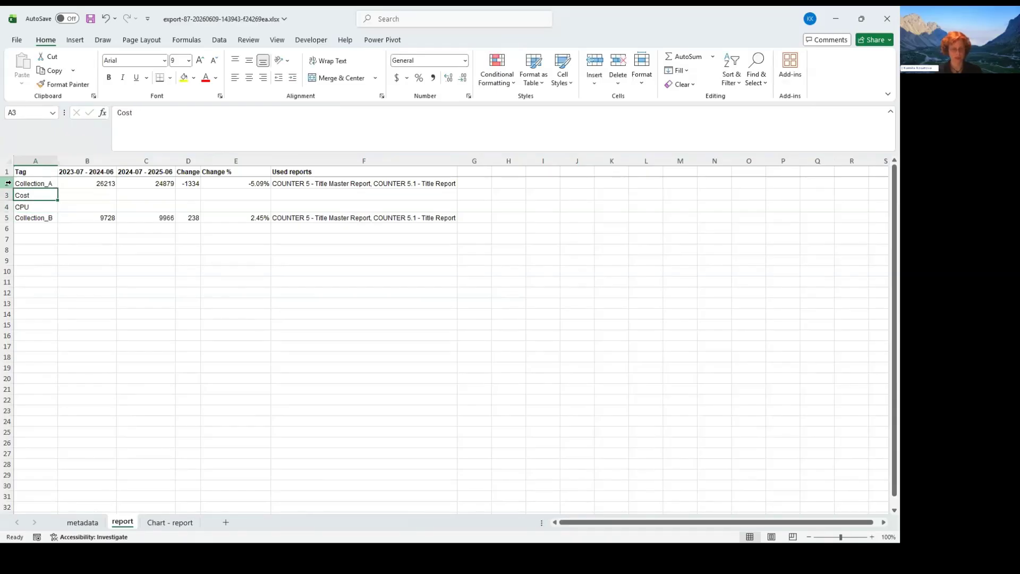
# Copy Collection_A's FY24 and FY25 costs from the Prices workbook into the report's Cost row, starting at B3.
pyautogui.hotkey('alt', 'Tab')
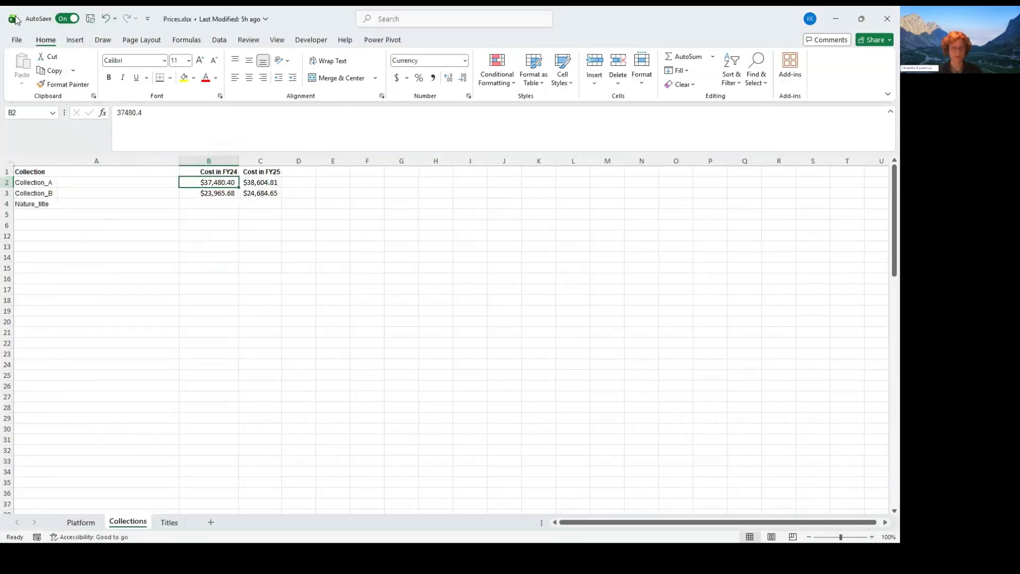
pyautogui.moveTo(216, 183); pyautogui.dragTo(262, 183)
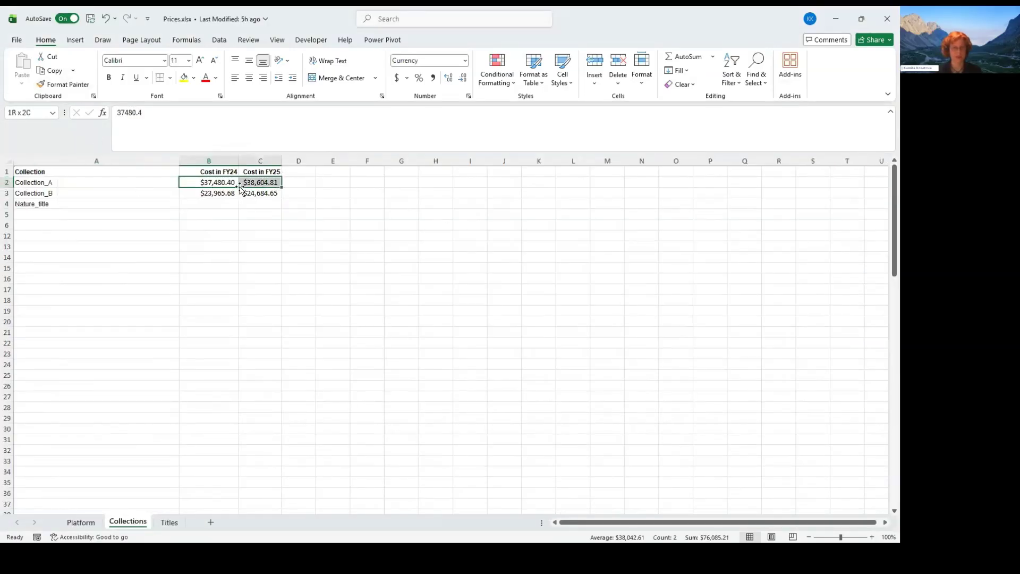
pyautogui.hotkey('ctrl', 'c')
pyautogui.hotkey('alt', 'Tab')
pyautogui.click(87, 195)
pyautogui.hotkey('ctrl', 'v')
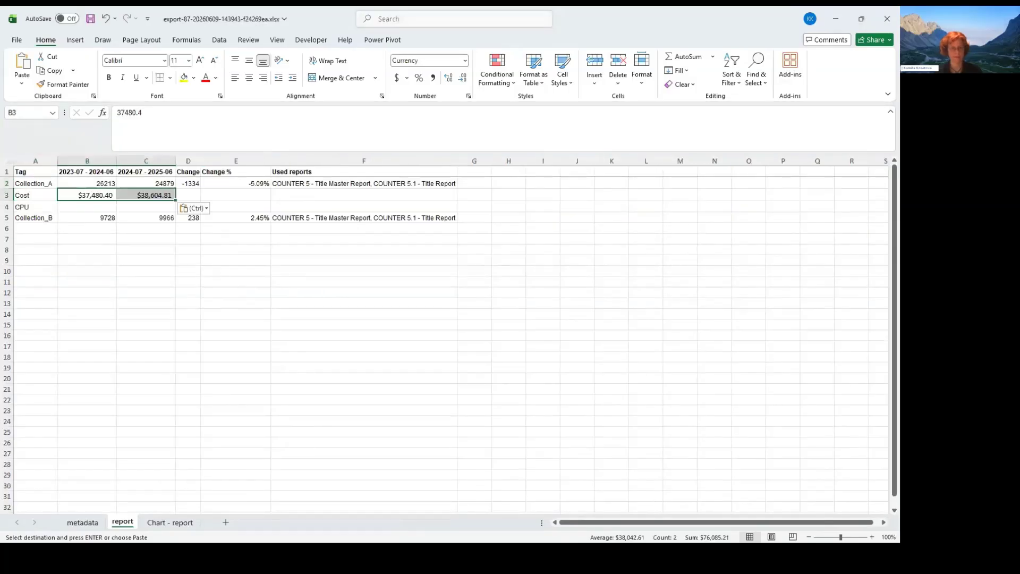
# Copy Collection_B's FY24 and FY25 costs from the Prices workbook into the report sheet, starting at B6.
pyautogui.hotkey('alt', 'Tab')
pyautogui.moveTo(217, 194); pyautogui.dragTo(260, 194)
pyautogui.hotkey('ctrl', 'c')
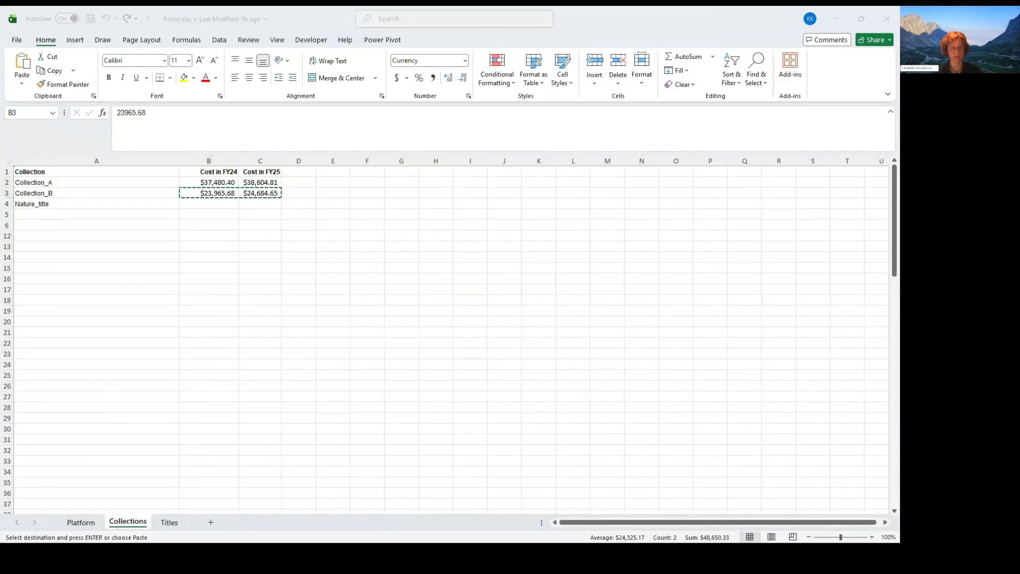
pyautogui.hotkey('alt', 'Tab')
pyautogui.press('Down')
pyautogui.press('Down')
pyautogui.press('Down')
pyautogui.hotkey('ctrl', 'v')
# Copy the Cost and CPU labels to the two rows below Collection_B.
pyautogui.press('Up')
pyautogui.press('Up')
pyautogui.press('Up')
pyautogui.press('Left')
pyautogui.hotkey('shift', 'Down')
pyautogui.hotkey('ctrl', 'c')
pyautogui.press('Down')
pyautogui.press('Down')
pyautogui.press('Down')
pyautogui.hotkey('ctrl', 'v')
# Calculate Collection_A's 2023-07 to 2024-06 cost per use in B4 with the formula +B3/B2.
pyautogui.press('Right')
pyautogui.press('Up')
pyautogui.press('Up')
pyautogui.write('+')
pyautogui.press('Up')
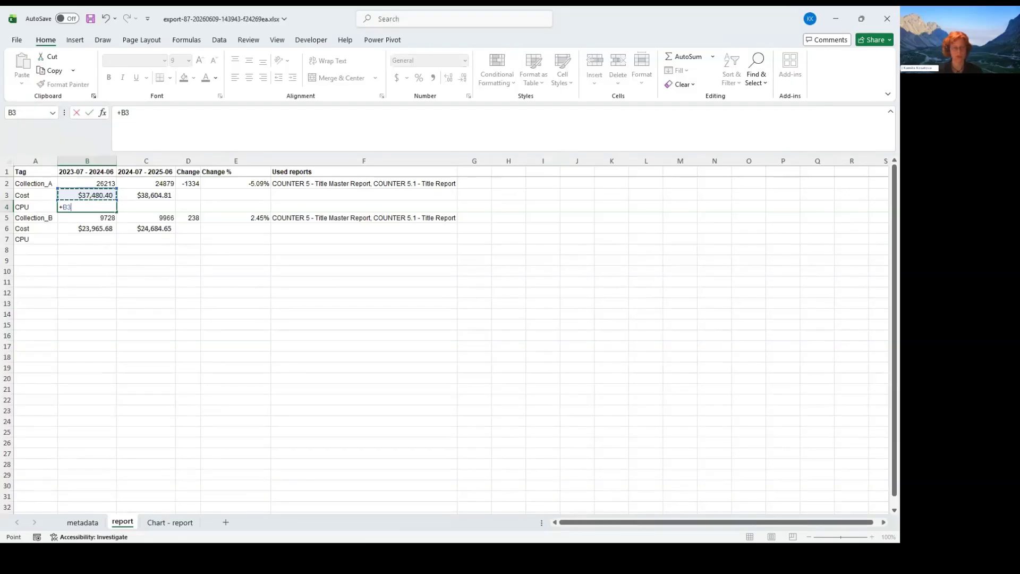
pyautogui.press('Up')
pyautogui.hotkey('ctrl', 'Return')
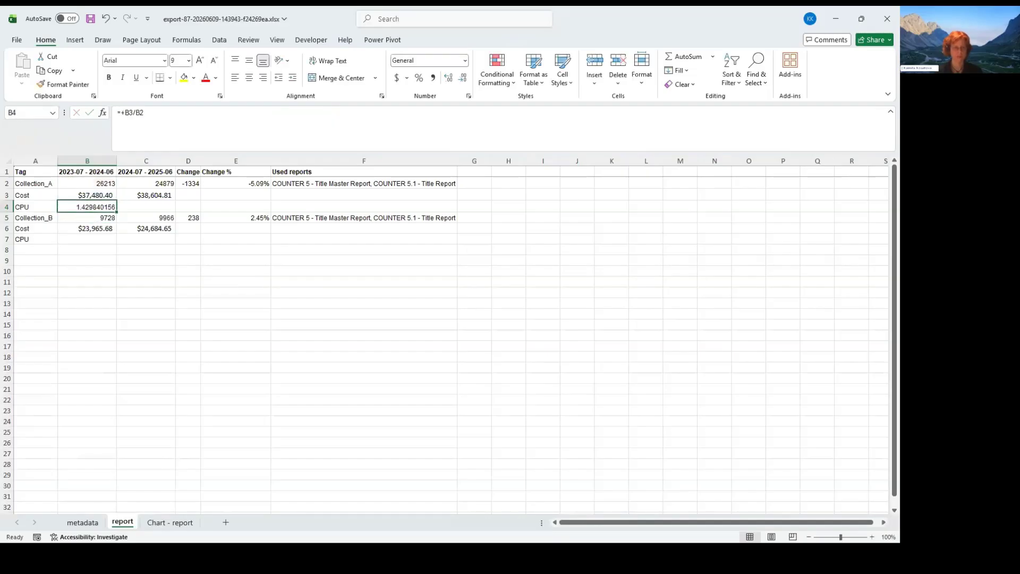
# Apply the currency format of the cost in B3 to the CPU value in B4.
pyautogui.click(82, 195)
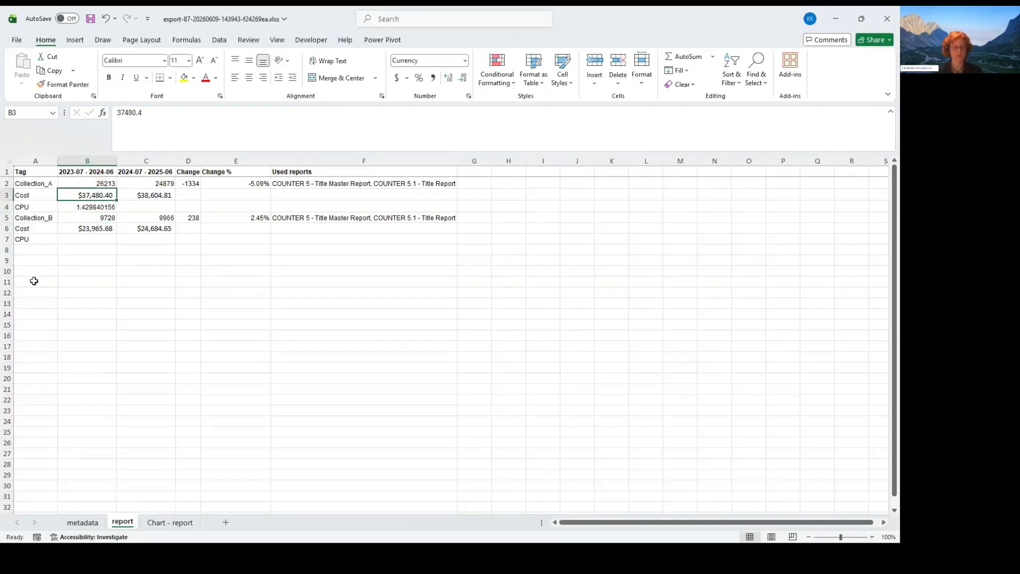
pyautogui.click(67, 85)
pyautogui.click(101, 209)
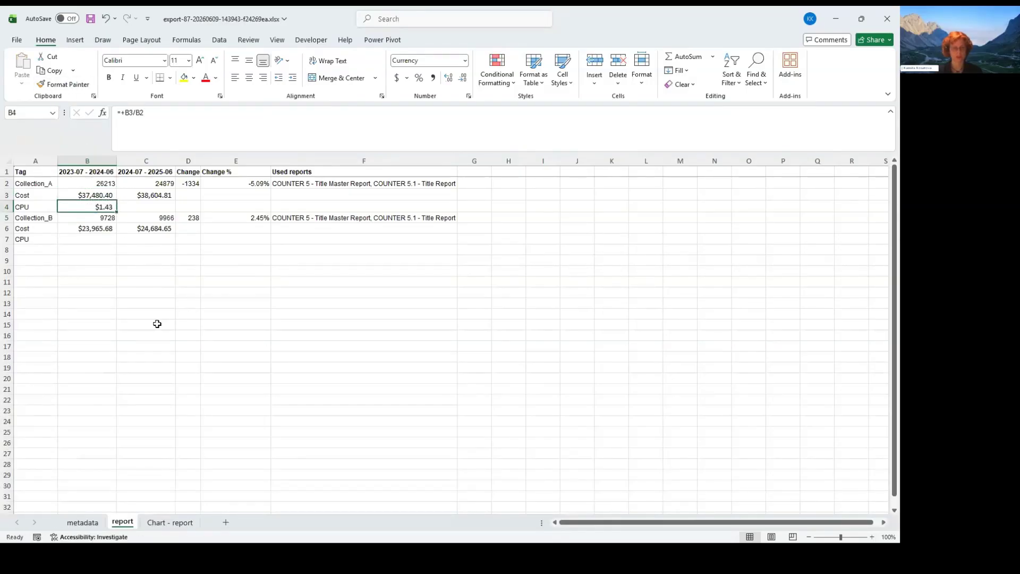
# Copy the CPU formula from B4 to C4, B7 and C7 to cover both collections and both periods.
pyautogui.hotkey('ctrl', 'c')
pyautogui.press('Right')
pyautogui.hotkey('ctrl', 'v')
pyautogui.press('Down')
pyautogui.press('Down')
pyautogui.press('Down')
pyautogui.press('Left')
pyautogui.hotkey('ctrl', 'v')
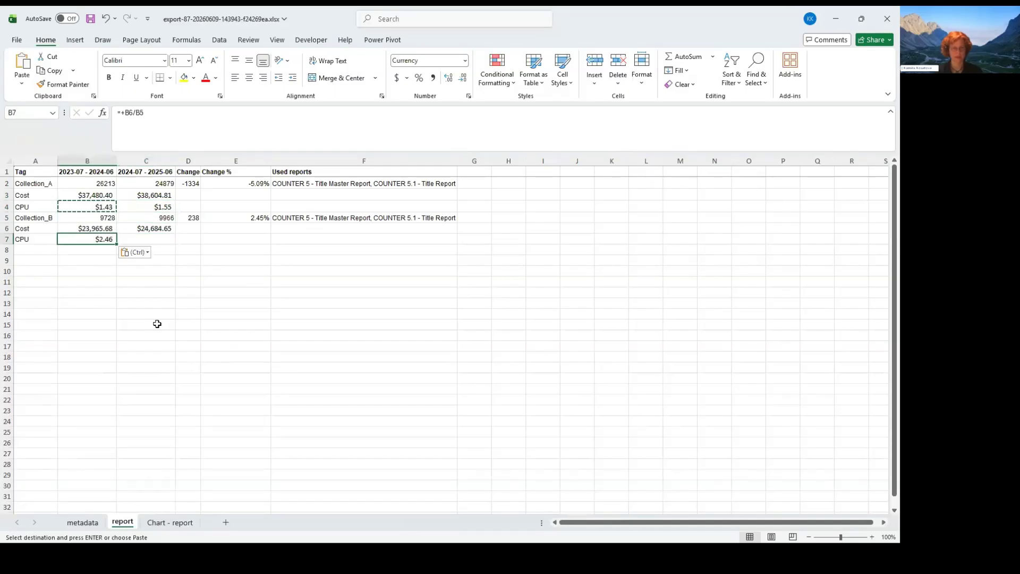
pyautogui.press('Right')
pyautogui.hotkey('ctrl', 'v')
# Copy the Change % formula from E2 down through E7 for the usage, cost and CPU rows of both collections.
pyautogui.press('Right')
pyautogui.press('Right')
pyautogui.press('Up')
pyautogui.press('Up')
pyautogui.press('Up')
pyautogui.press('Up')
pyautogui.press('Up')
pyautogui.hotkey('ctrl', 'c')
pyautogui.press('Down')
pyautogui.hotkey('ctrl', 'v')
pyautogui.press('Down')
pyautogui.hotkey('ctrl', 'v')
pyautogui.press('Down')
pyautogui.hotkey('ctrl', 'v')
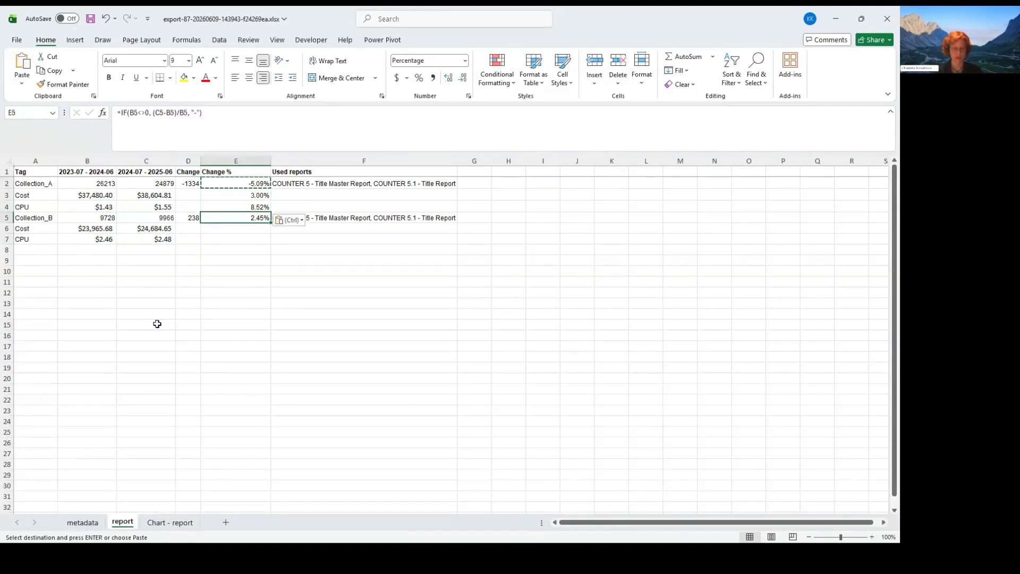
pyautogui.press('Down')
pyautogui.hotkey('ctrl', 'v')
pyautogui.press('Down')
pyautogui.hotkey('ctrl', 'v')
pyautogui.press('Down')
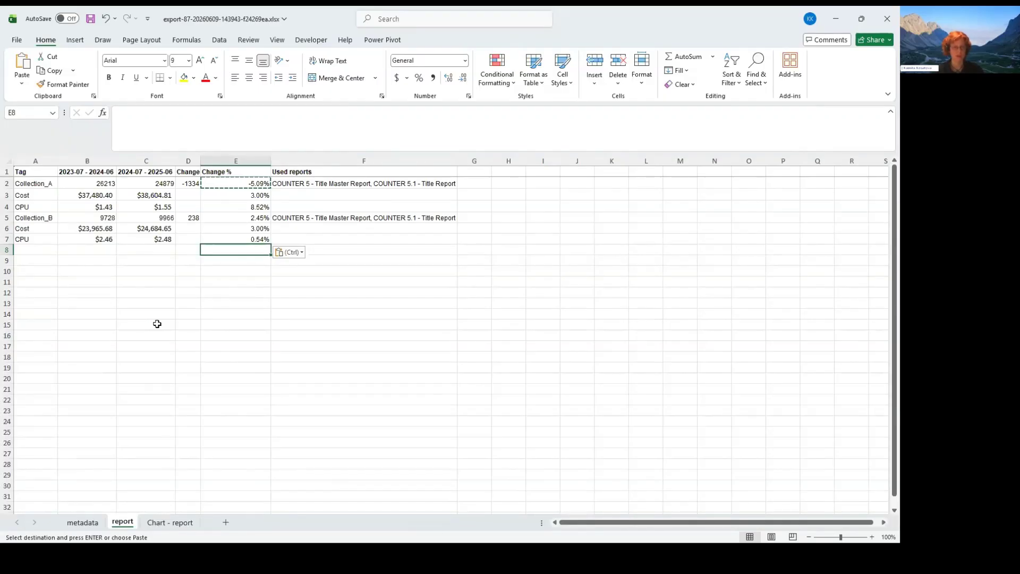
pyautogui.press('Up')
pyautogui.press('Up')
pyautogui.press('Up')
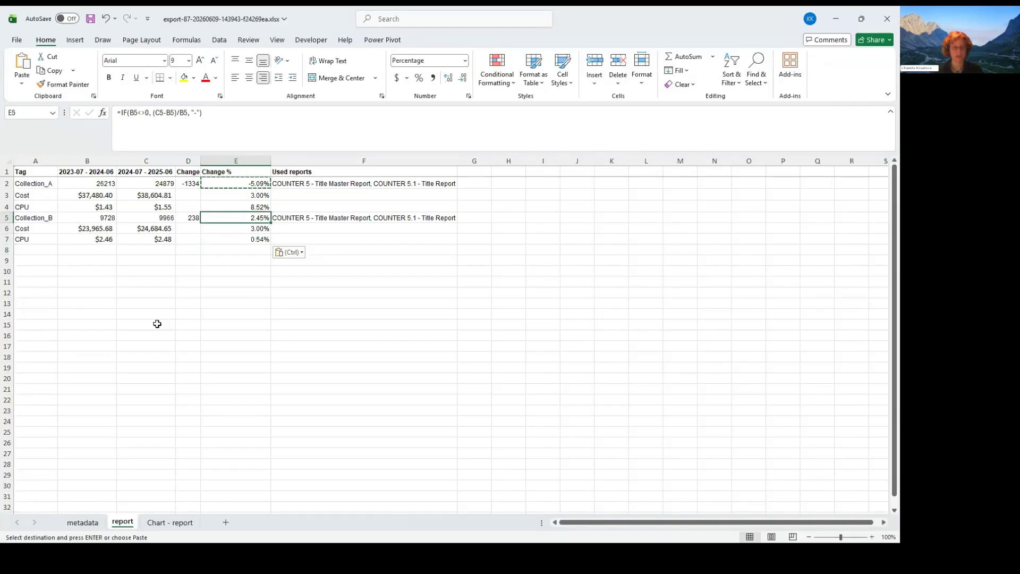
pyautogui.press('Down')
pyautogui.press('Down')
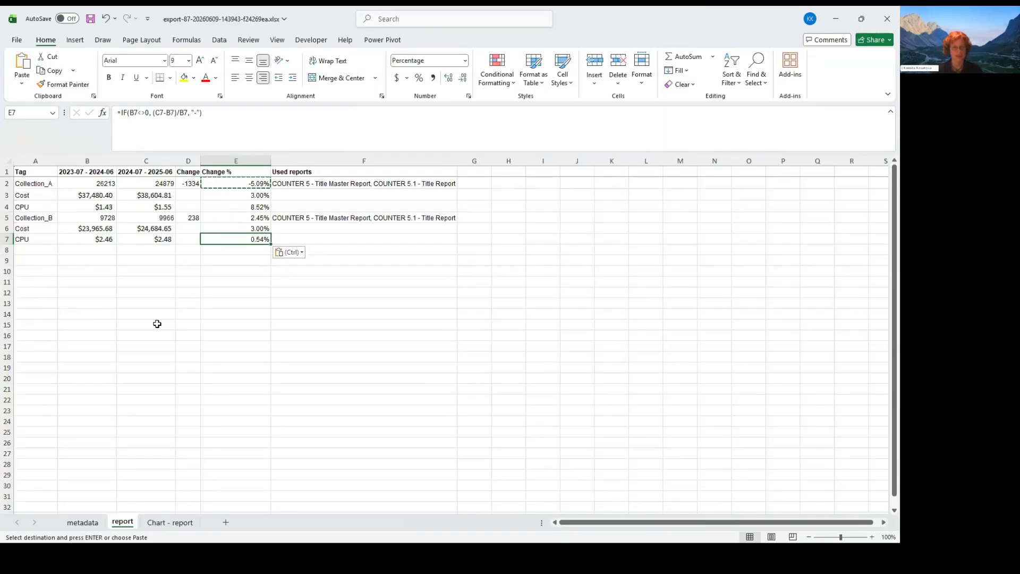
pyautogui.press('Escape')
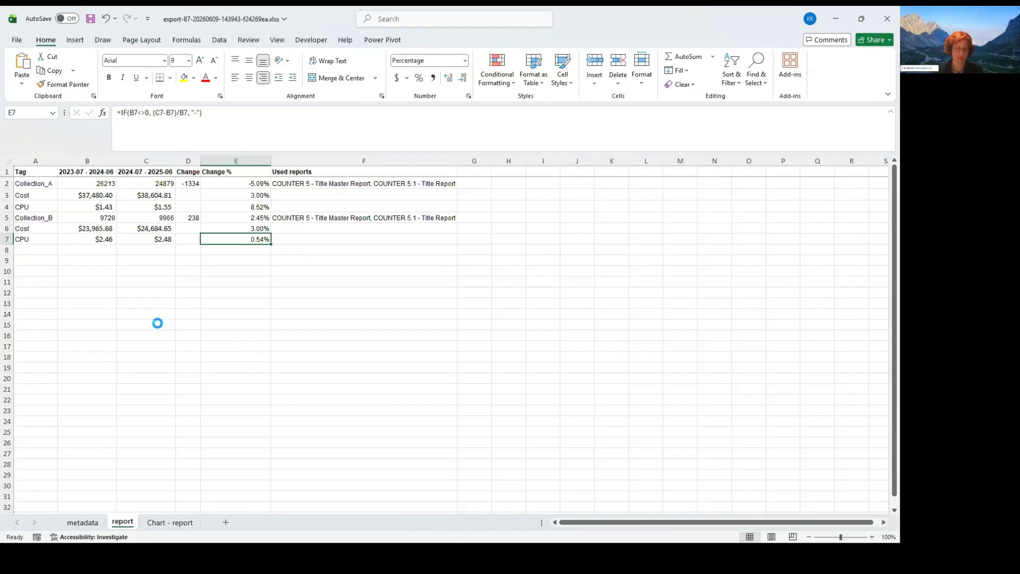
# Save the workbook as CPU_collections.xlsx in the CPU_DEMO folder and close it.
pyautogui.press('F12')
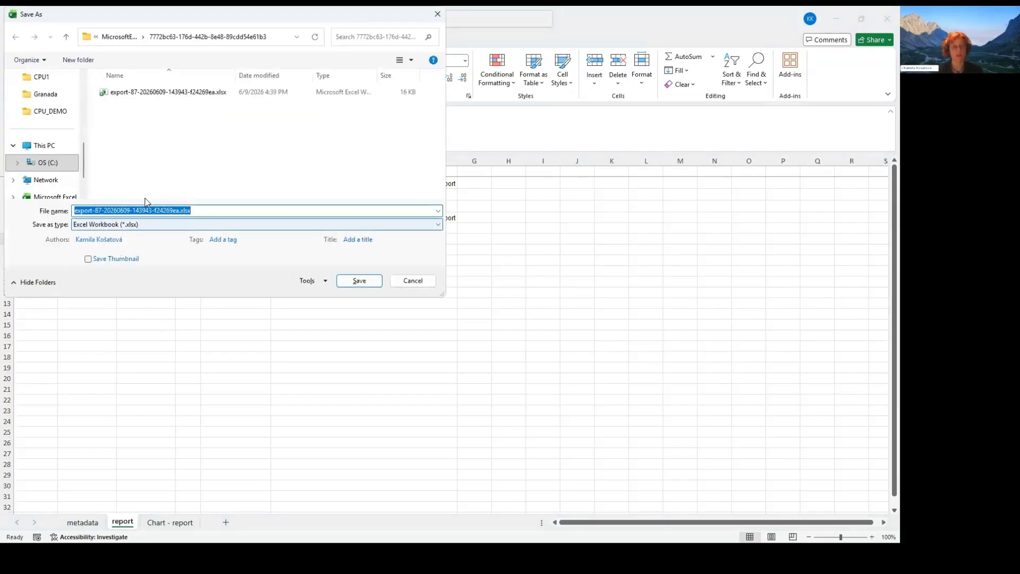
pyautogui.click(43, 80)
pyautogui.doubleClick(119, 110)
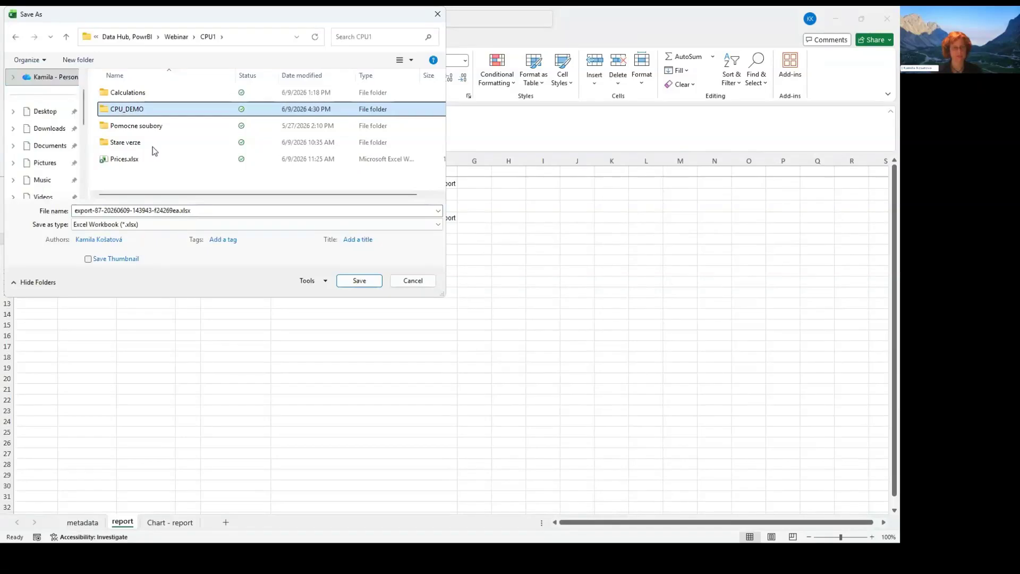
pyautogui.click(153, 93)
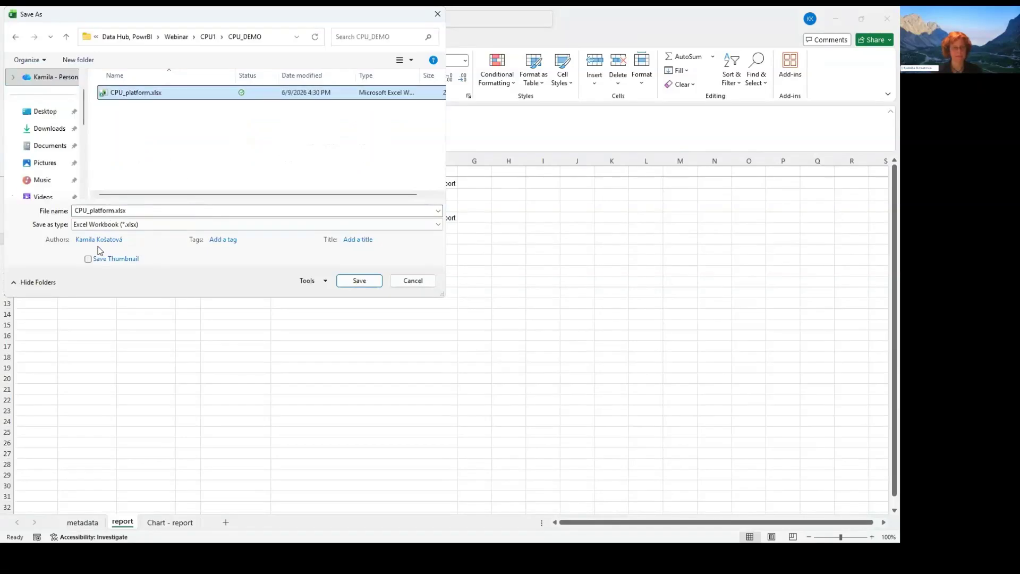
pyautogui.click(92, 210)
pyautogui.click(92, 211)
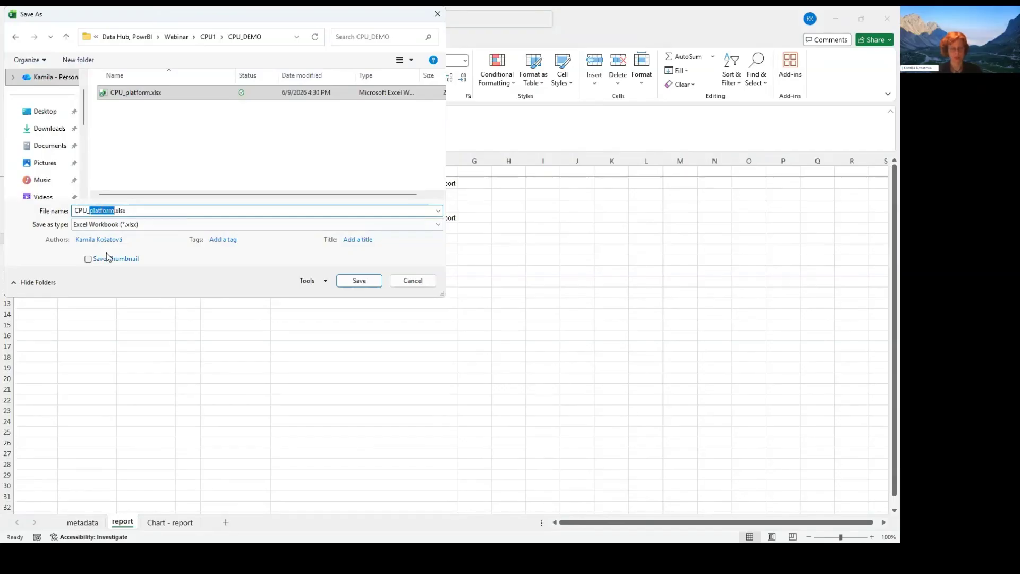
pyautogui.write('collections')
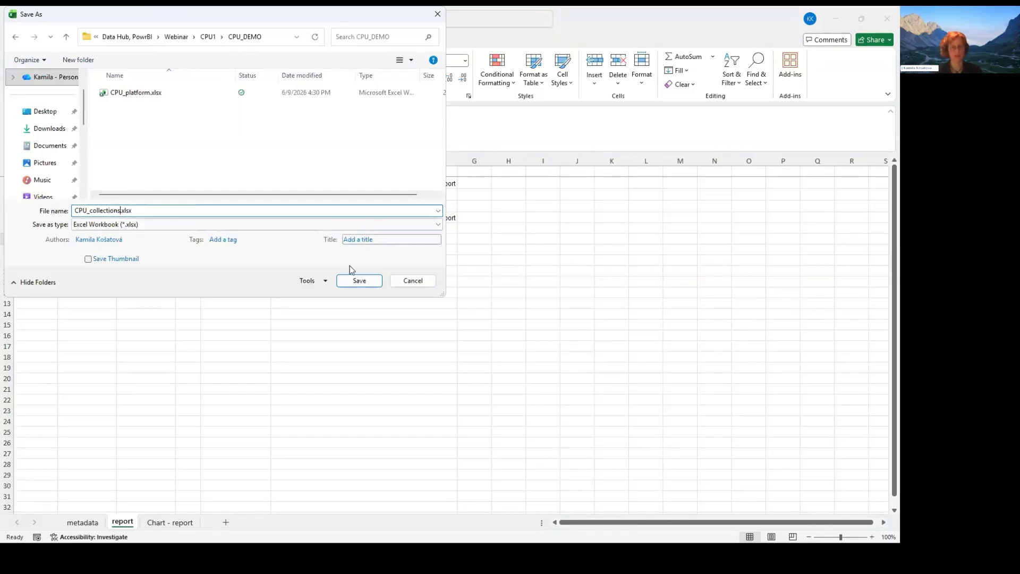
pyautogui.click(357, 283)
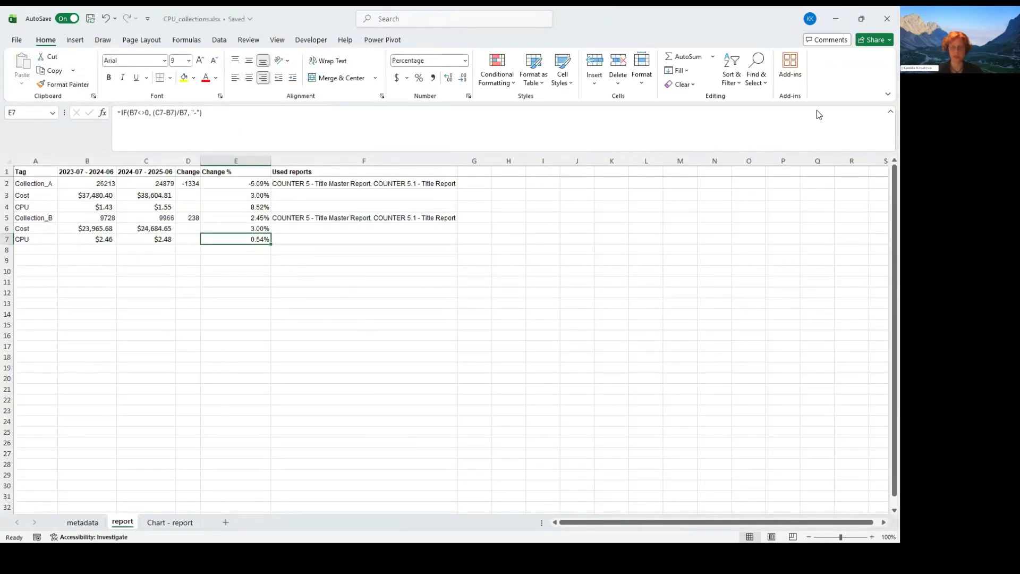
pyautogui.click(888, 19)
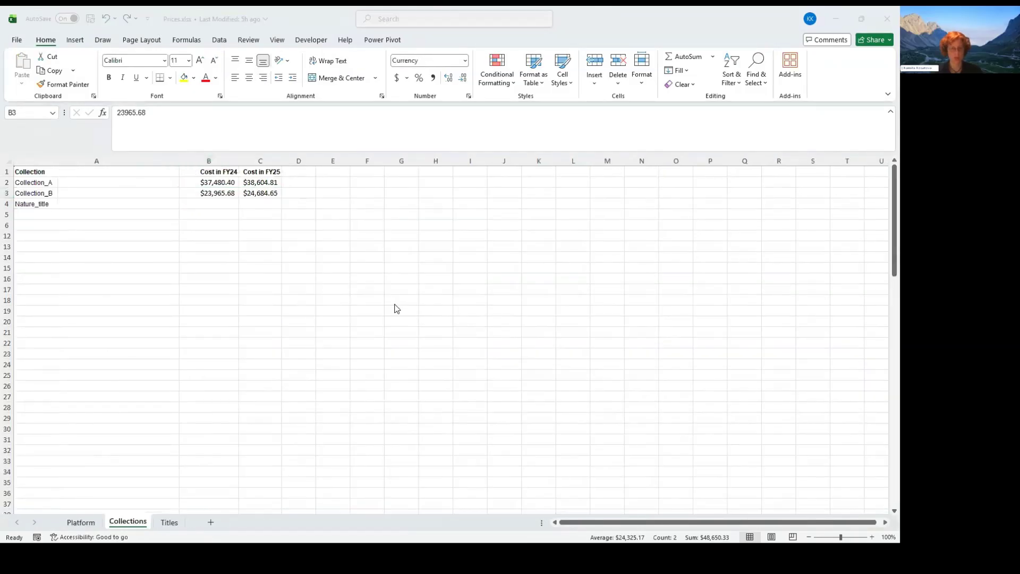
# Switch to the CELUS report builder in the browser and turn off merging rows by tag.
pyautogui.hotkey('alt', 'Tab')
pyautogui.press('Tab')
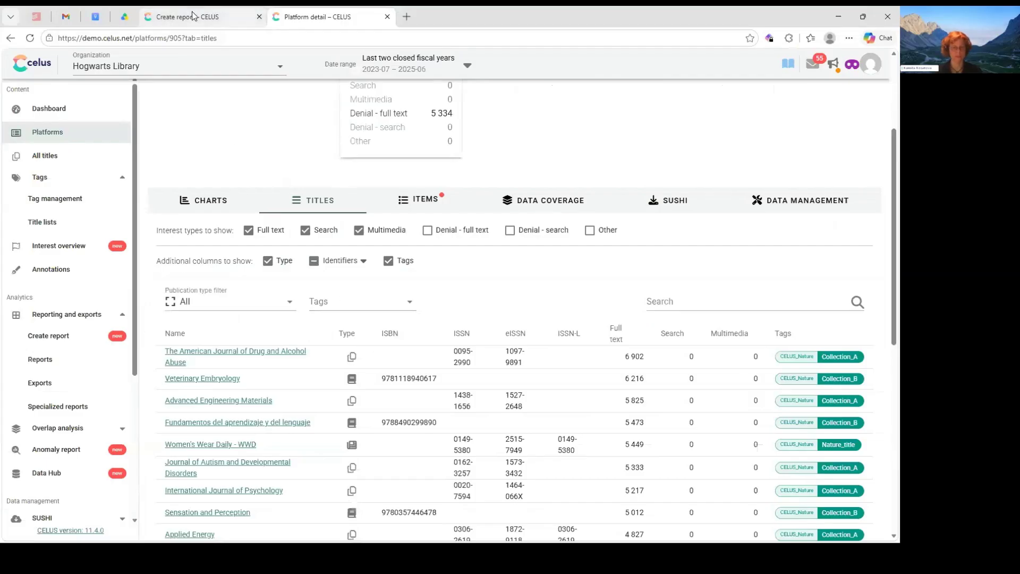
pyautogui.click(192, 16)
pyautogui.scroll(1, 579, 274)
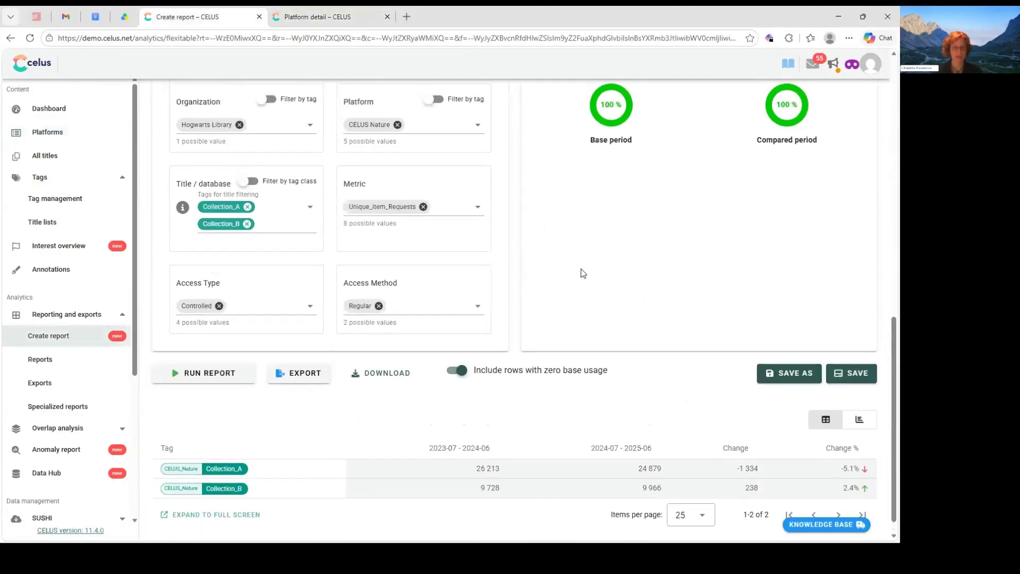
pyautogui.scroll(8, 583, 273)
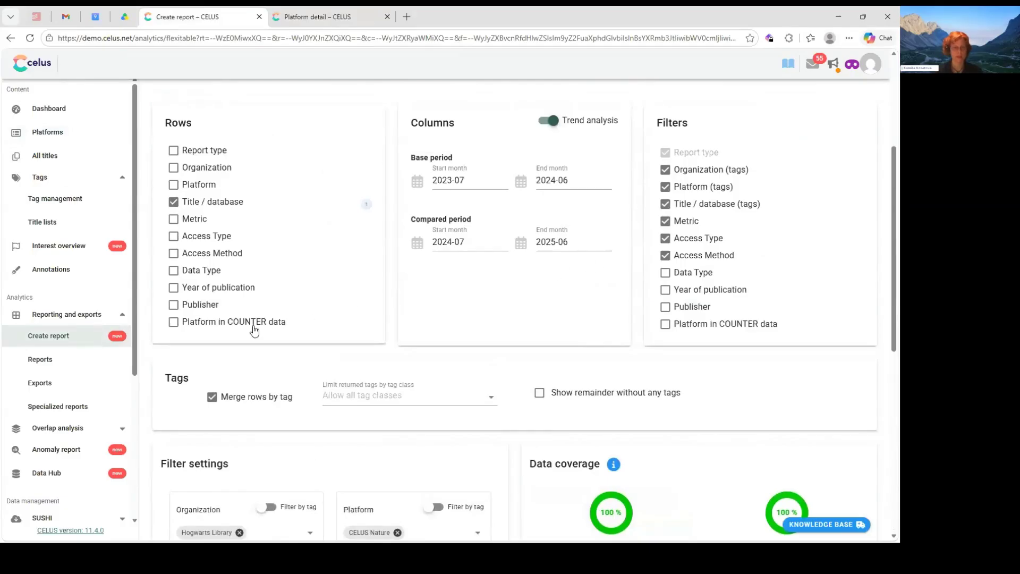
pyautogui.scroll(-4, 344, 232)
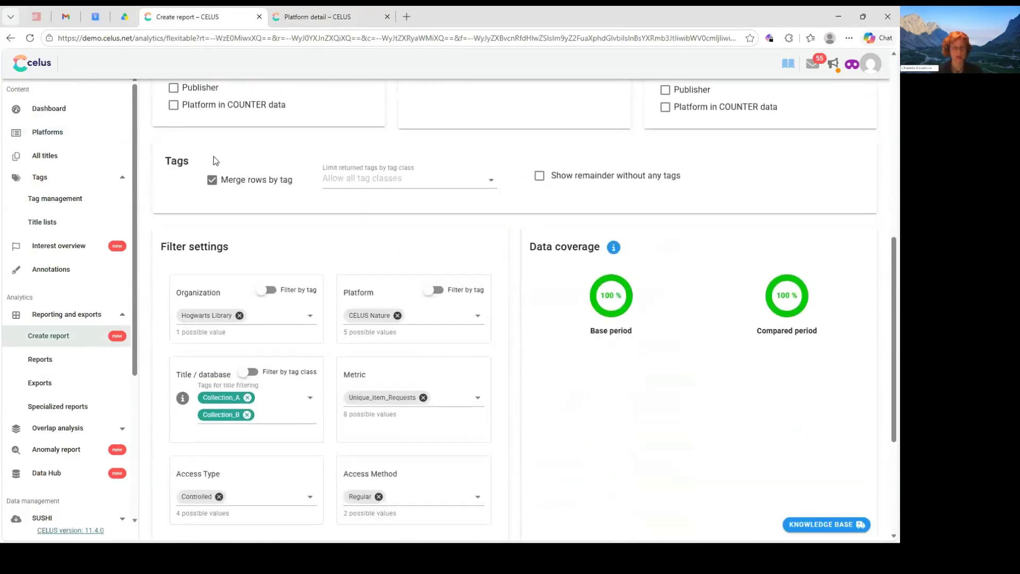
pyautogui.click(212, 184)
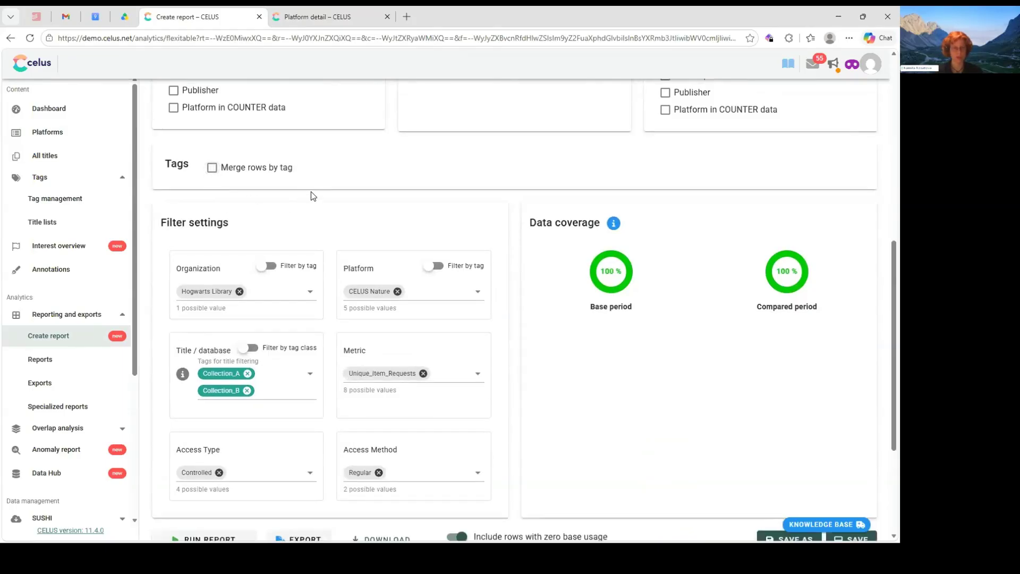
# Replace the Collection_A and Collection_B title tag filters with Nature_title and run the report.
pyautogui.click(247, 375)
pyautogui.click(247, 374)
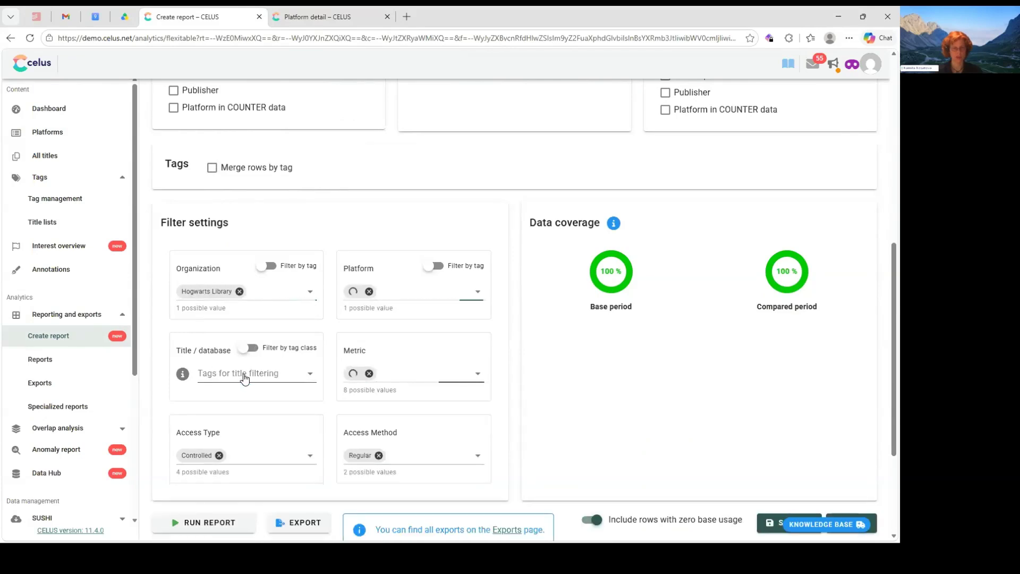
pyautogui.click(239, 373)
pyautogui.write('tit')
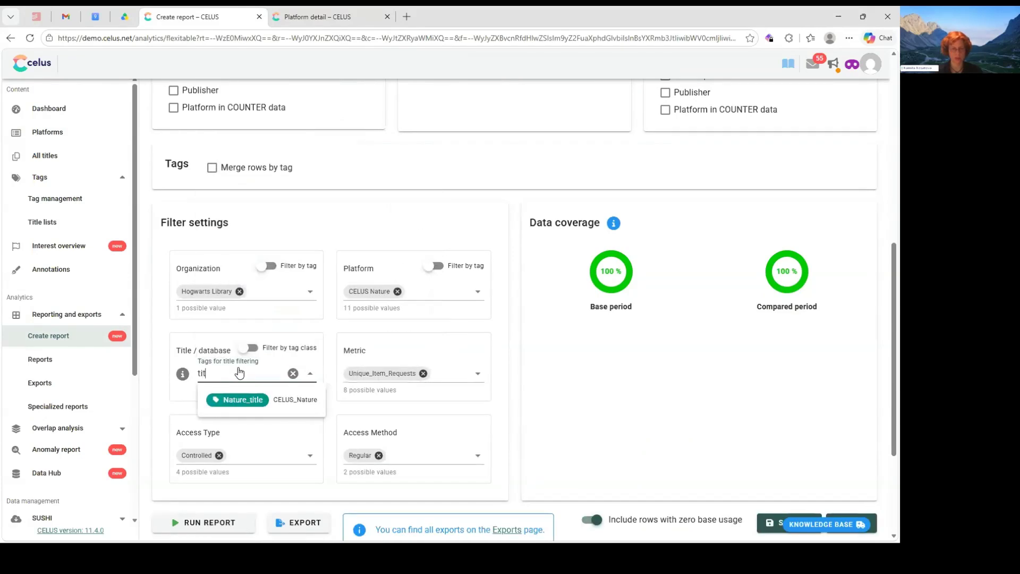
pyautogui.click(238, 401)
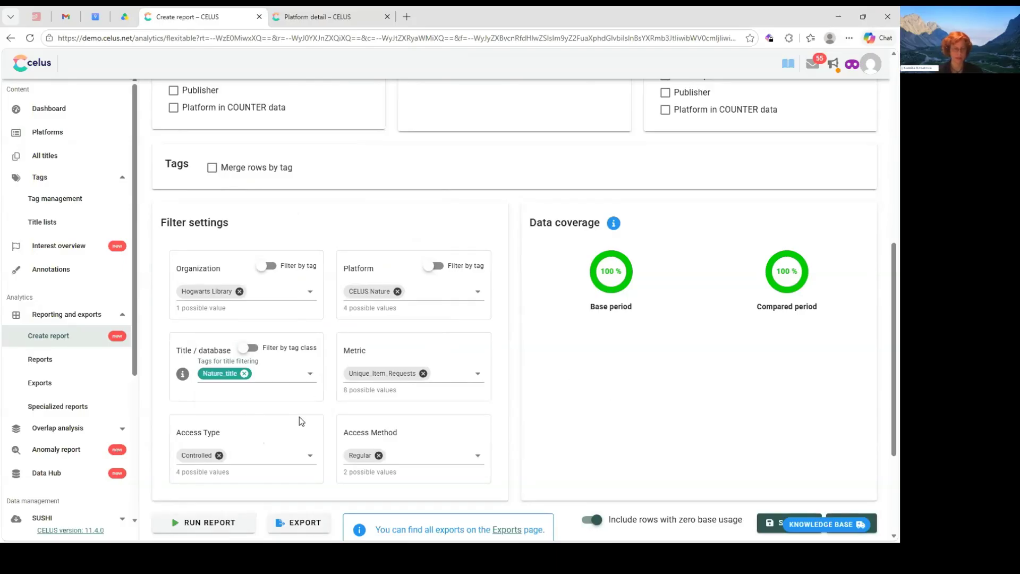
pyautogui.scroll(-2, 297, 398)
pyautogui.click(180, 420)
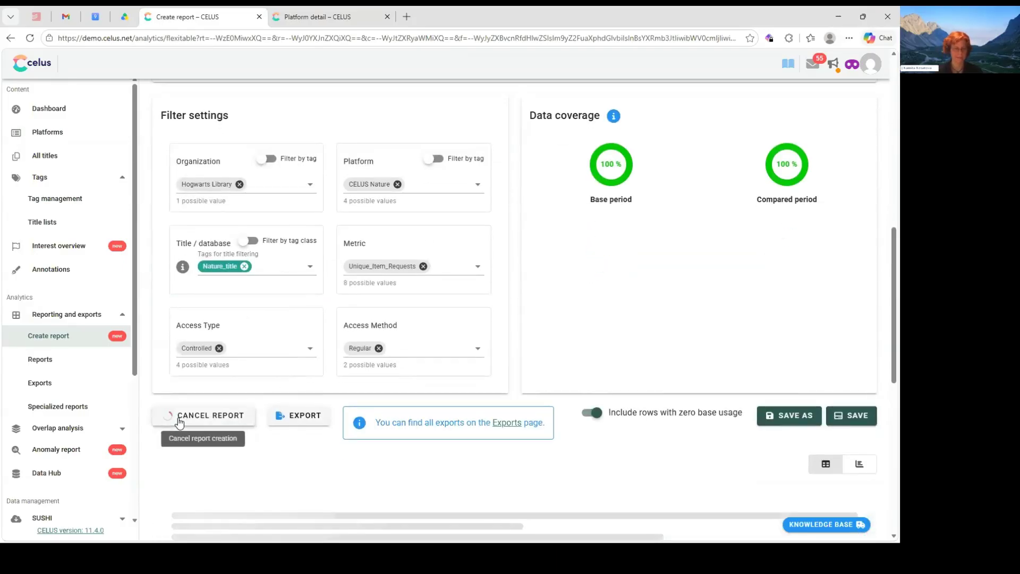
# Export the Nature_title report in Excel format and download the exported file.
pyautogui.scroll(-4, 706, 360)
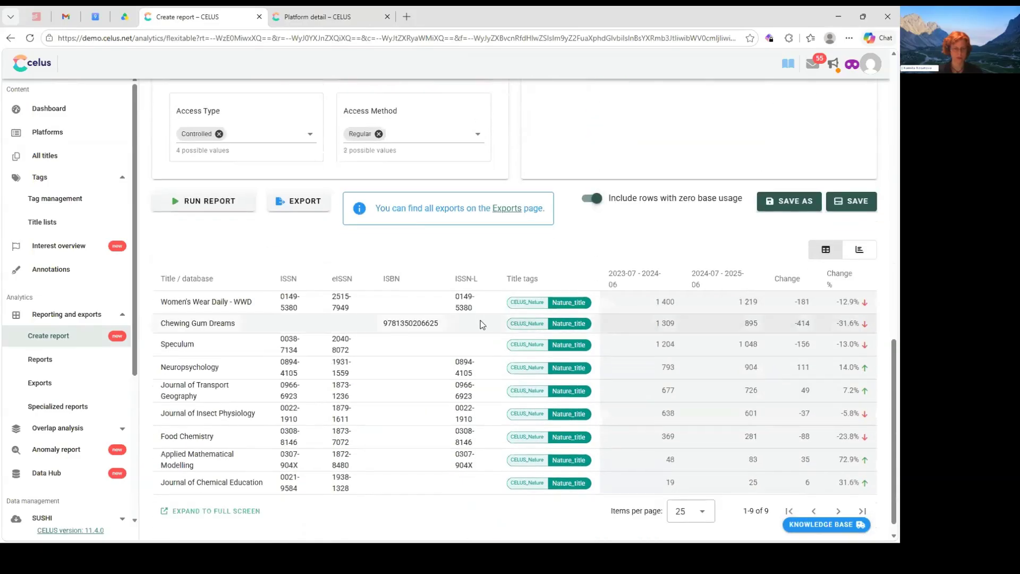
pyautogui.scroll(-1, 228, 431)
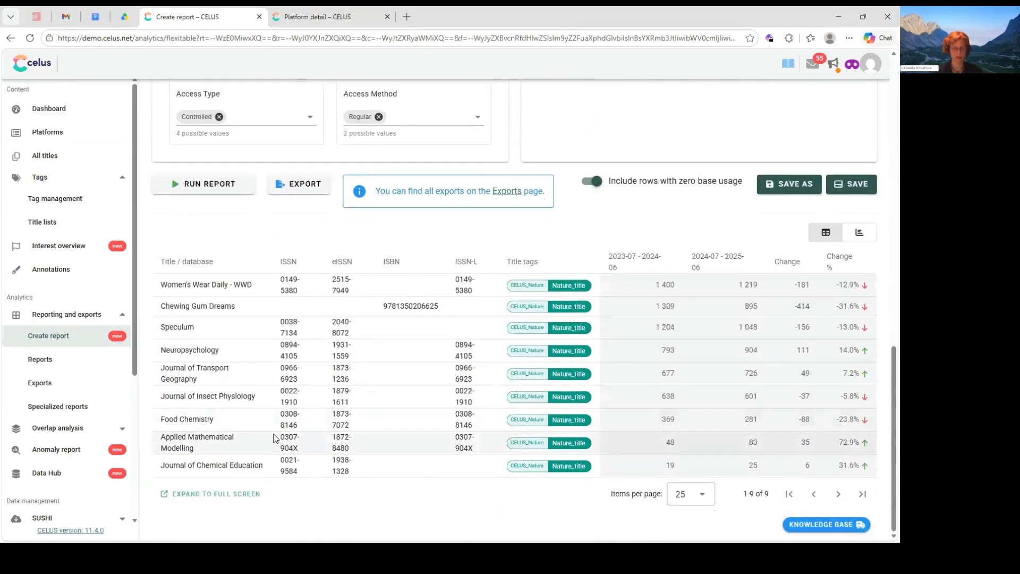
pyautogui.scroll(3, 268, 446)
pyautogui.scroll(-2, 255, 361)
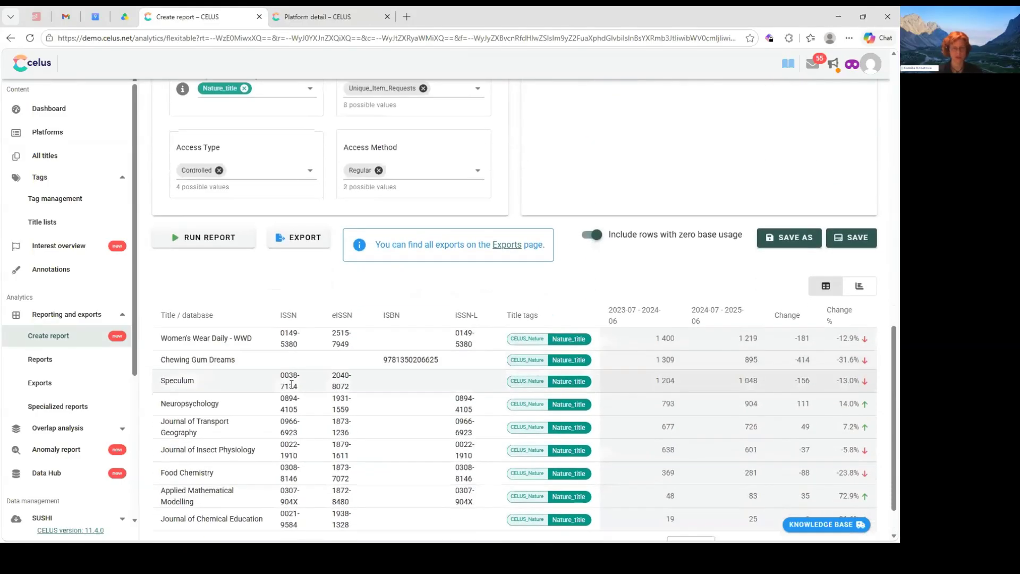
pyautogui.click(311, 249)
pyautogui.scroll(-1, 329, 326)
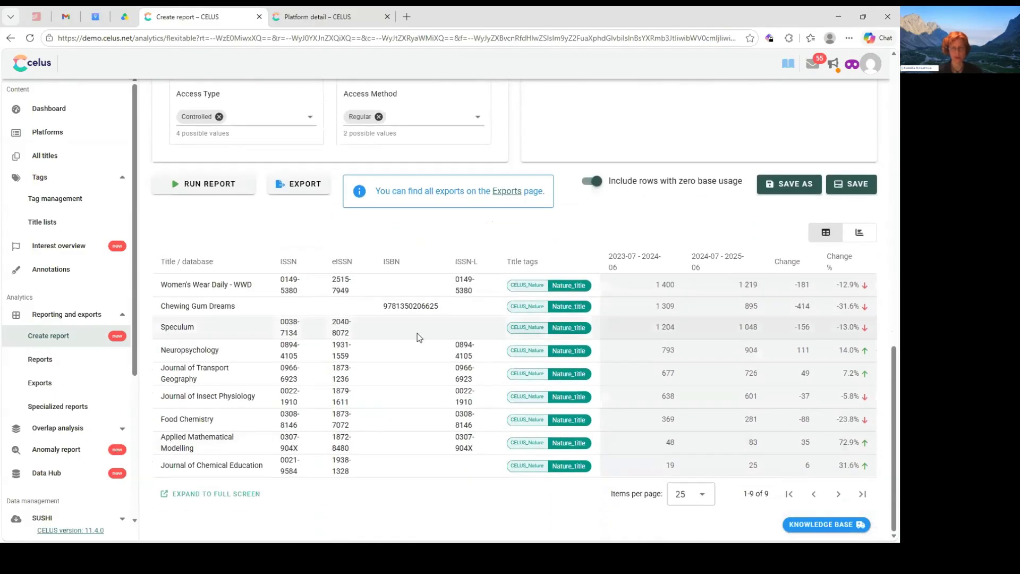
pyautogui.click(317, 192)
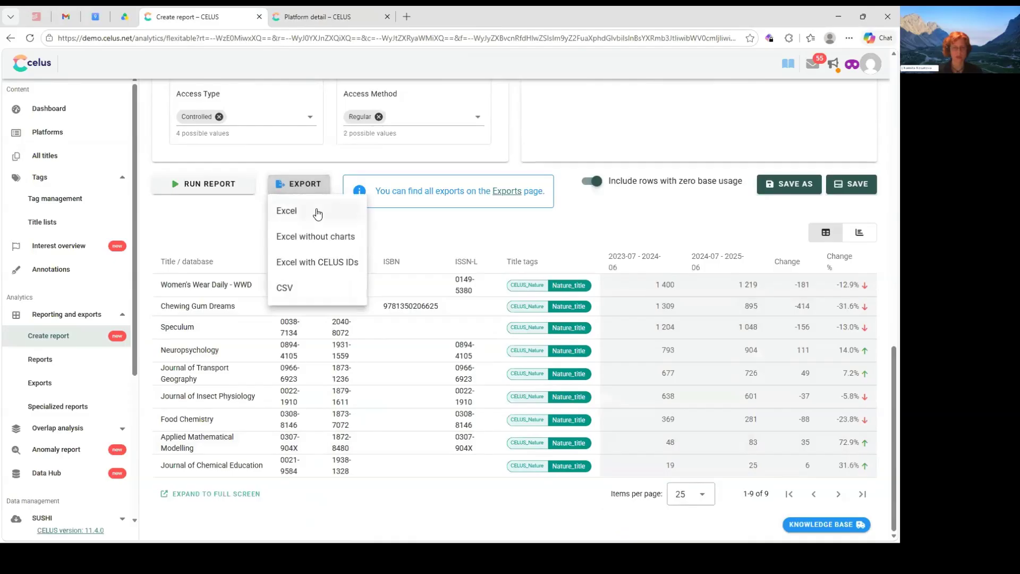
pyautogui.click(317, 209)
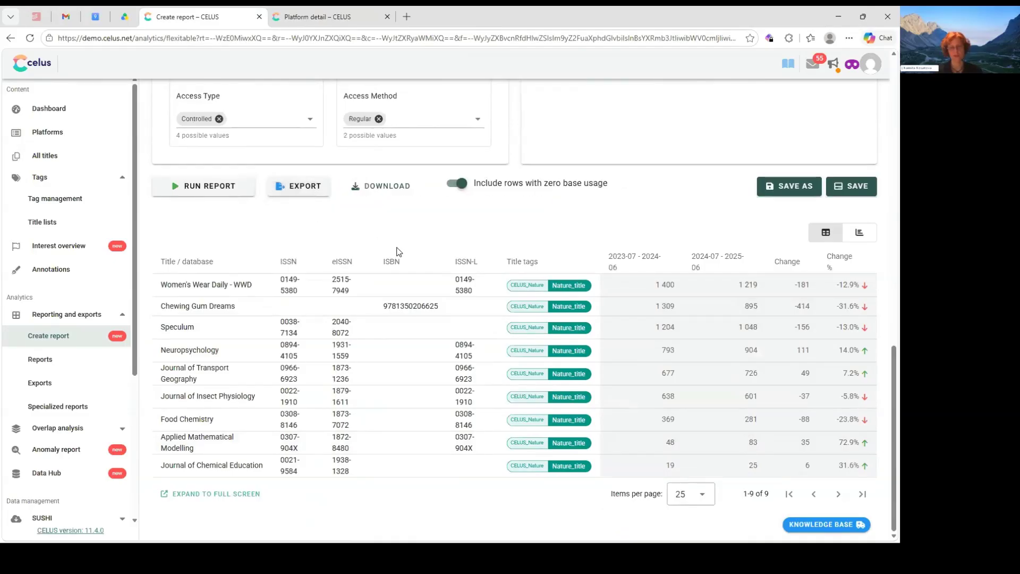
pyautogui.click(382, 186)
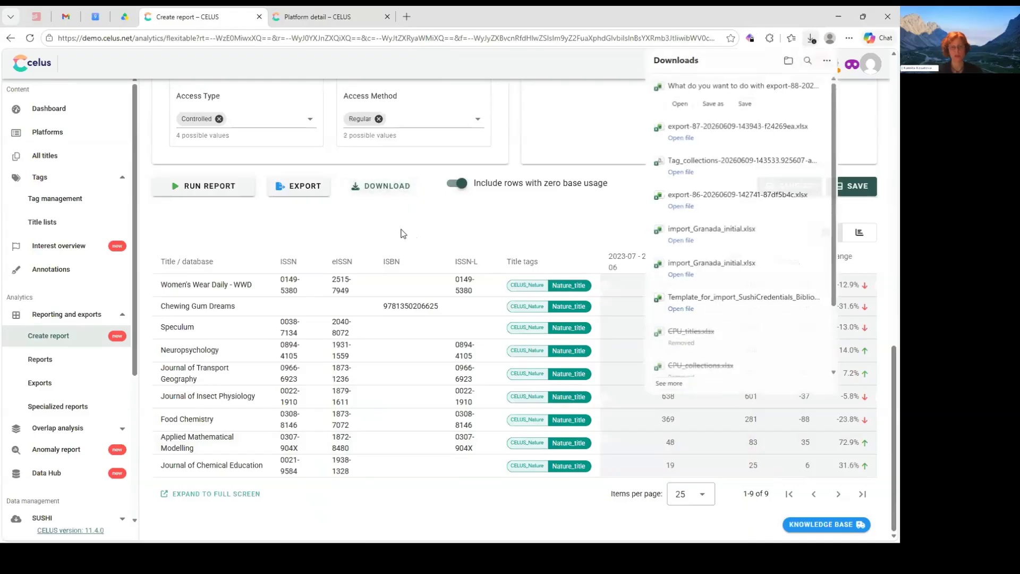
# Open the downloaded export-88 workbook in Excel, enable editing and go to its report sheet.
pyautogui.click(680, 111)
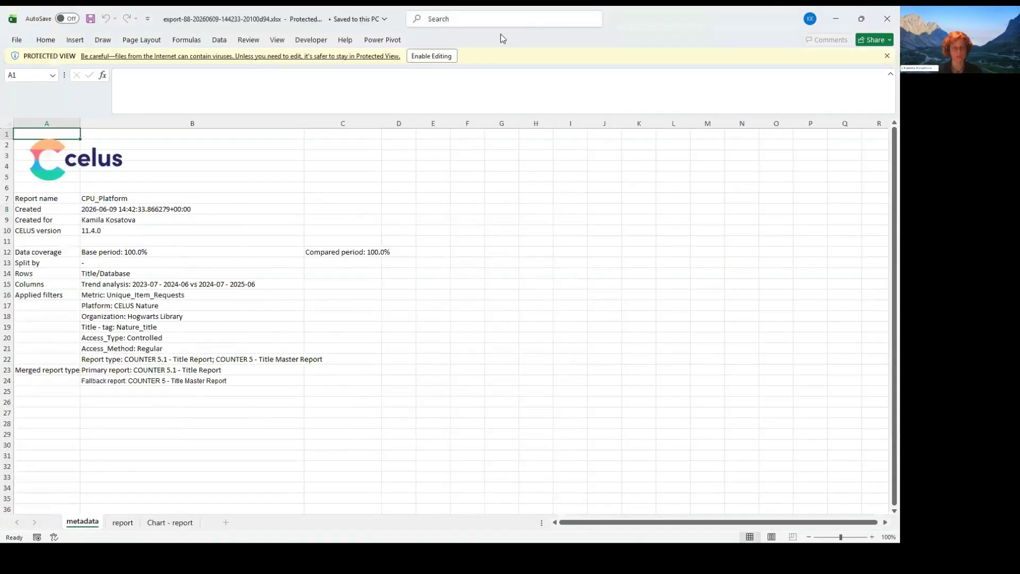
pyautogui.click(432, 57)
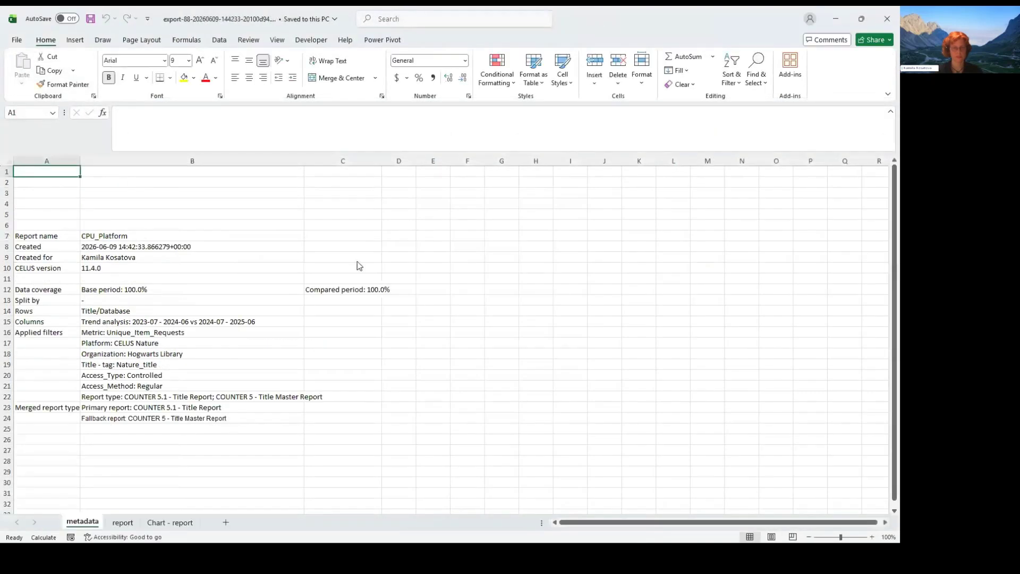
pyautogui.click(121, 523)
pyautogui.click(145, 237)
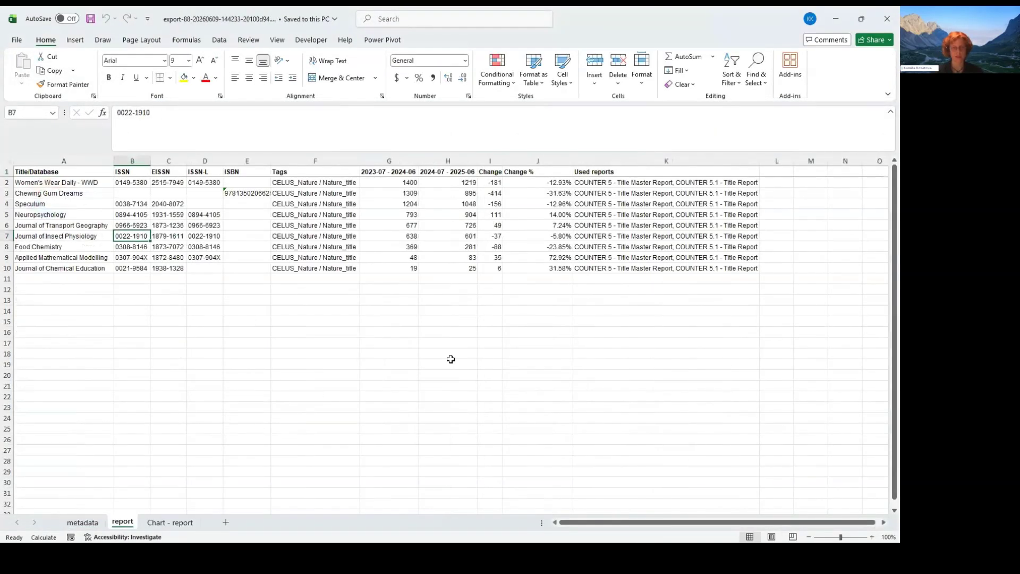
# Insert two blank columns before the Change column on the report sheet.
pyautogui.click(490, 161)
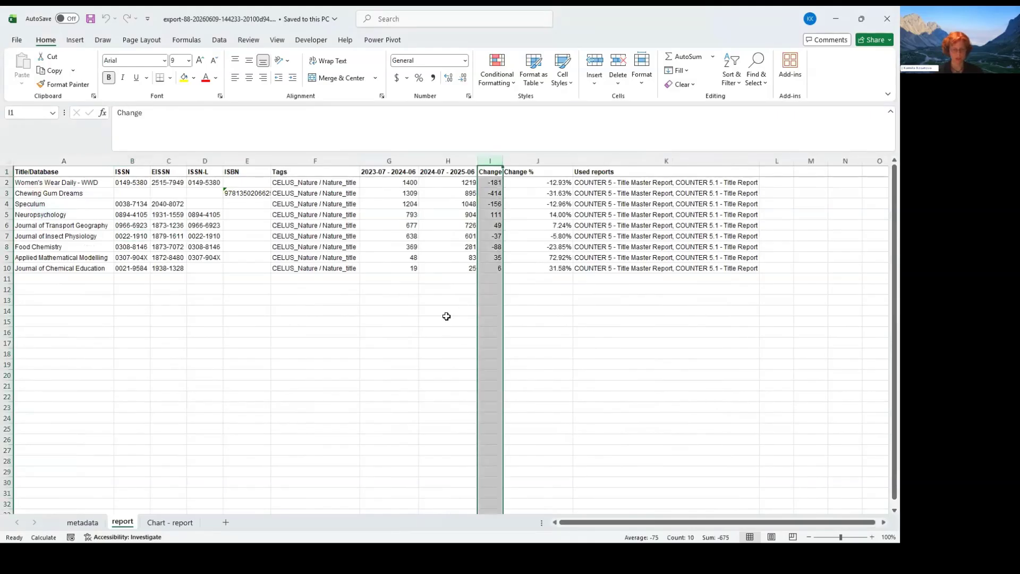
pyautogui.hotkey('ctrl', '+')
pyautogui.hotkey('ctrl', '+')
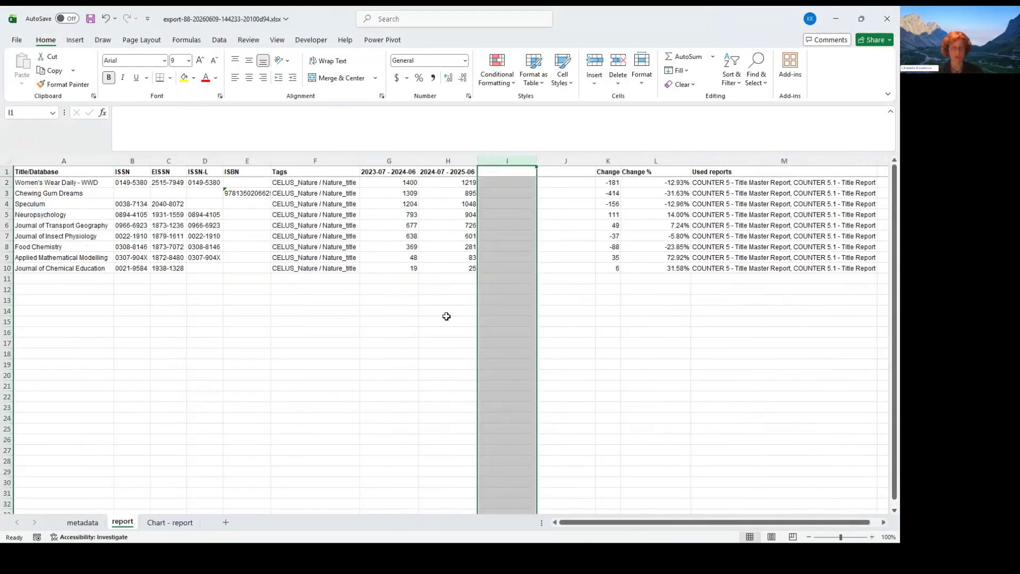
# Label the two new columns "cost FY2024" in I1 and "cost FY2025" in J1.
pyautogui.press('Up')
pyautogui.write('co')
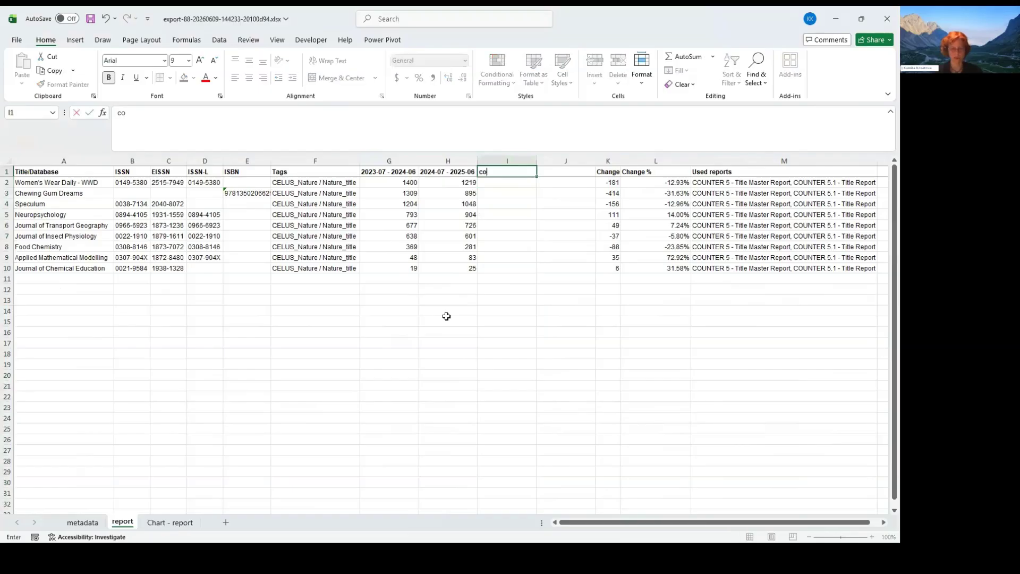
pyautogui.write('st')
pyautogui.press('Return')
pyautogui.press('Up')
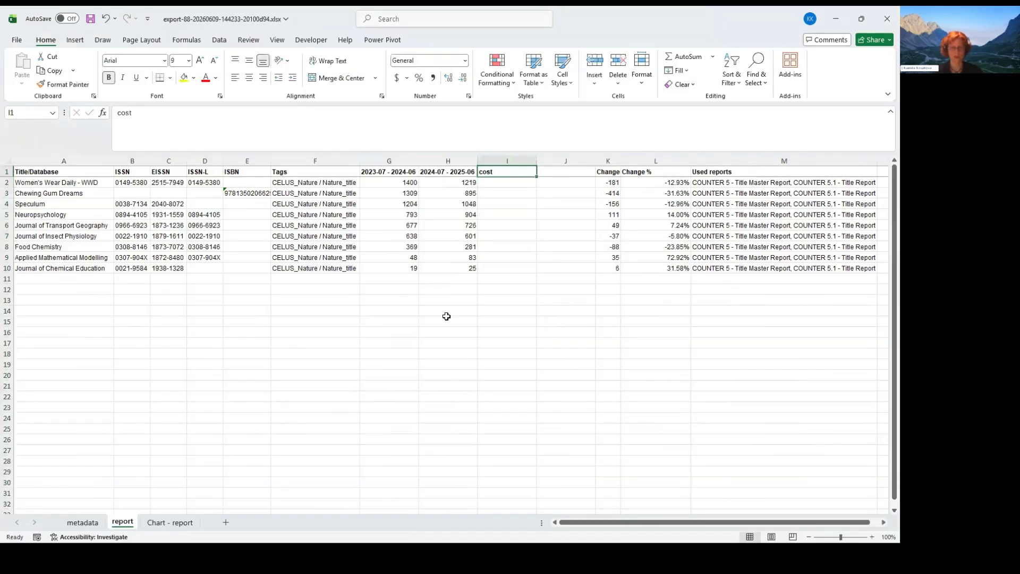
pyautogui.click(174, 113)
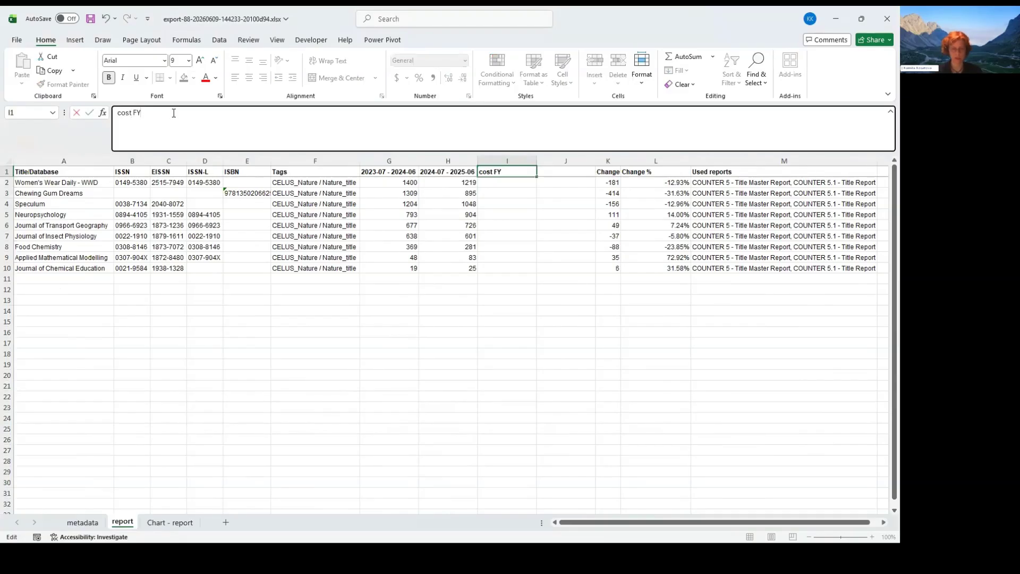
pyautogui.press('Return')
pyautogui.press('Up')
pyautogui.press('Right')
pyautogui.write('cost')
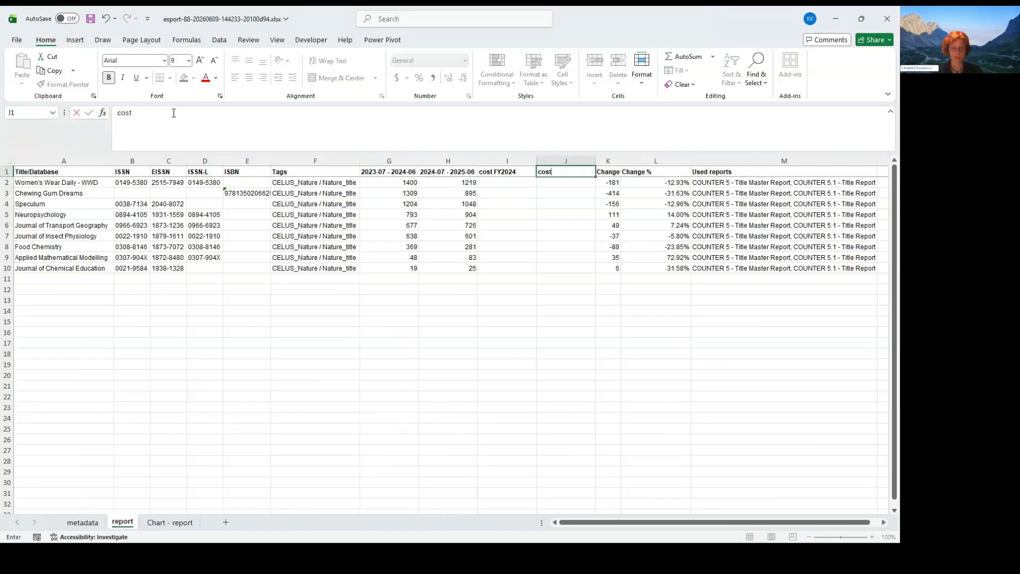
pyautogui.write(' FY2025')
pyautogui.press('Return')
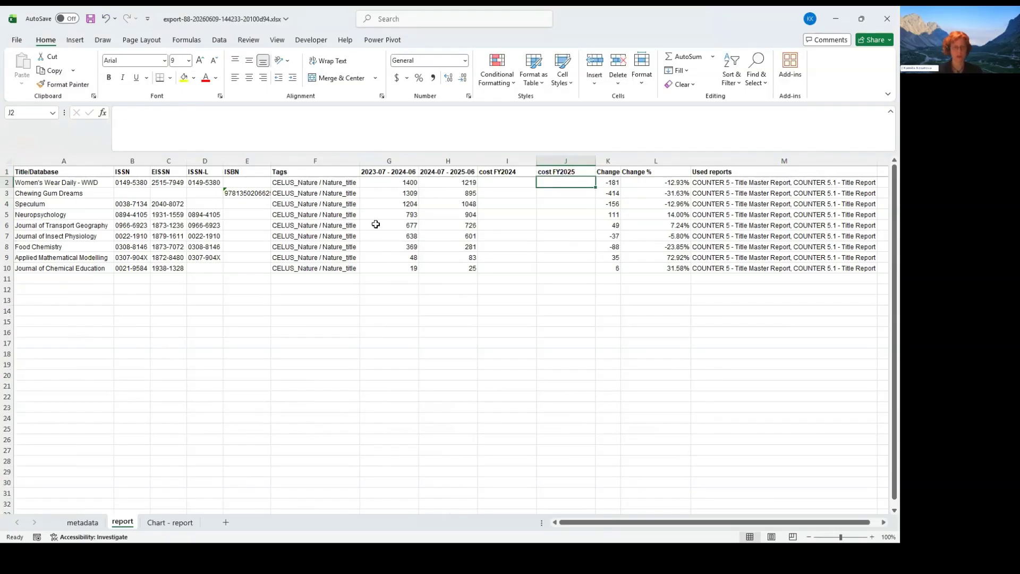
# Examine the title name and ISSN in row 2 as possible identifiers for matching prices.
pyautogui.press('Left')
pyautogui.press('Left')
pyautogui.press('Left')
pyautogui.press('Left')
pyautogui.press('Left')
pyautogui.press('Left')
pyautogui.press('Left')
pyautogui.press('Left')
pyautogui.press('Left')
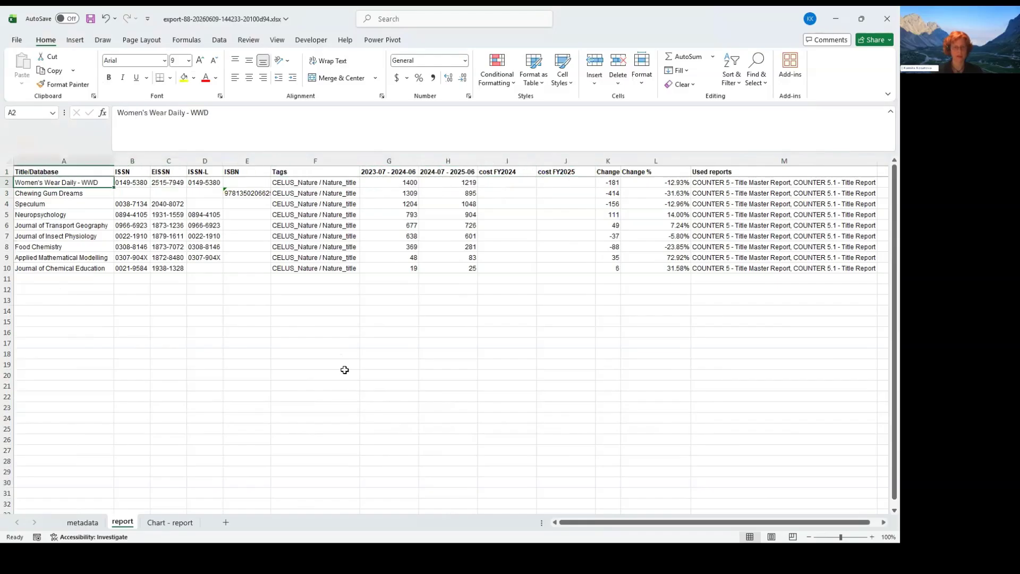
pyautogui.press('Right')
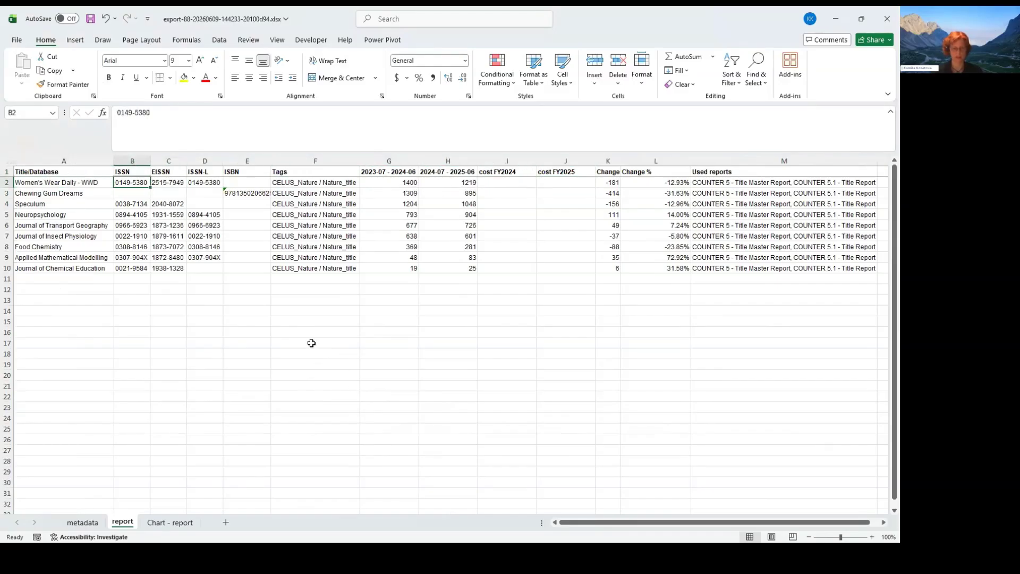
# Switch to Prices.xlsx and copy its Titles sheet into the export-88 workbook, before the Chart - report sheet.
pyautogui.hotkey('alt', 'Tab')
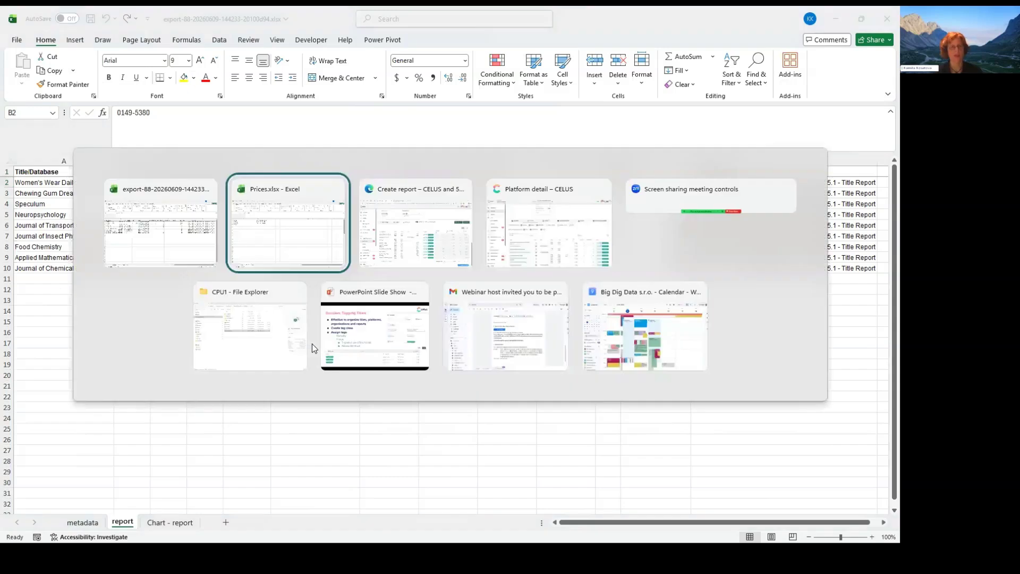
pyautogui.click(170, 523)
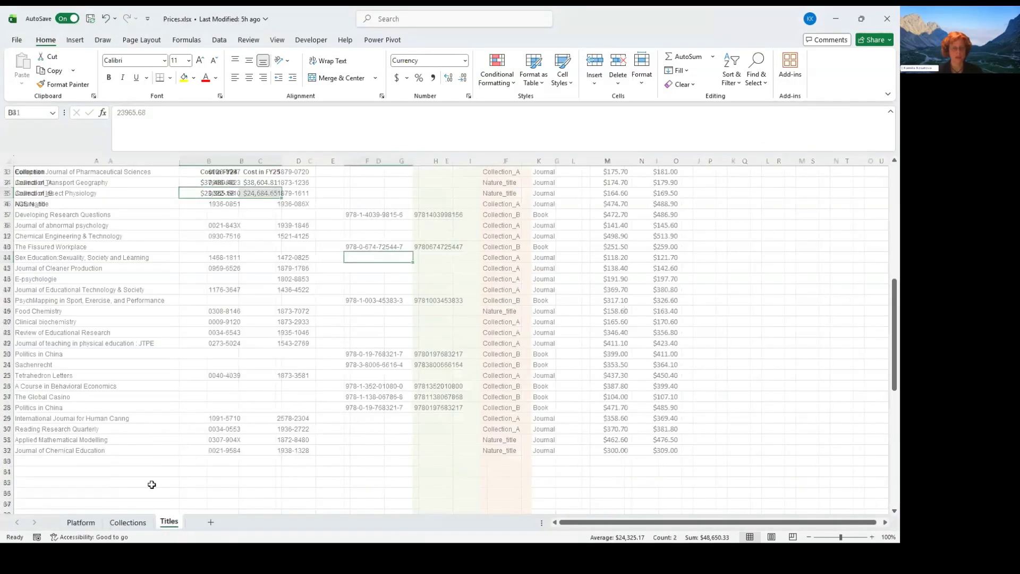
pyautogui.rightClick(170, 523)
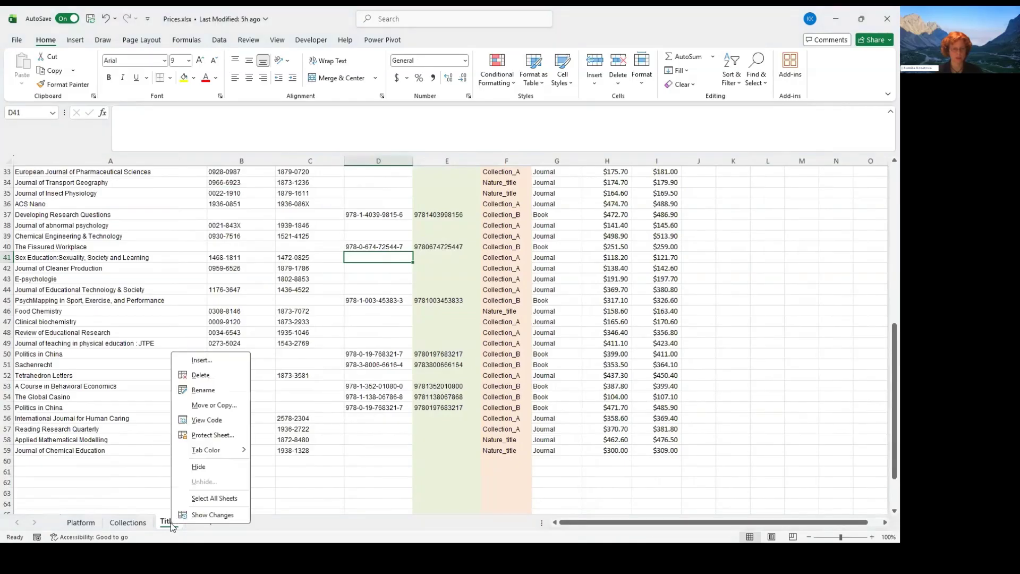
pyautogui.click(197, 406)
pyautogui.click(130, 495)
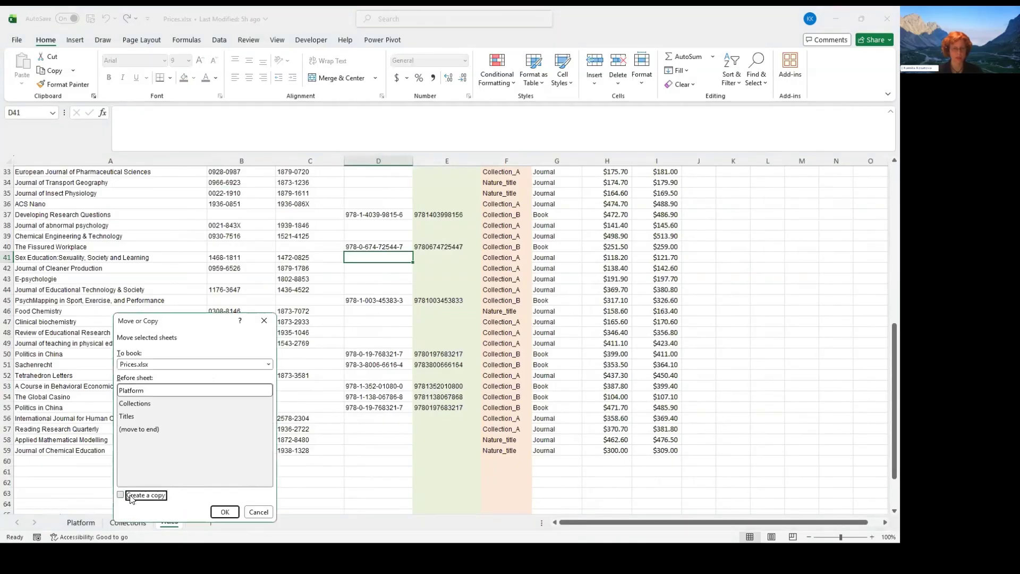
pyautogui.click(203, 365)
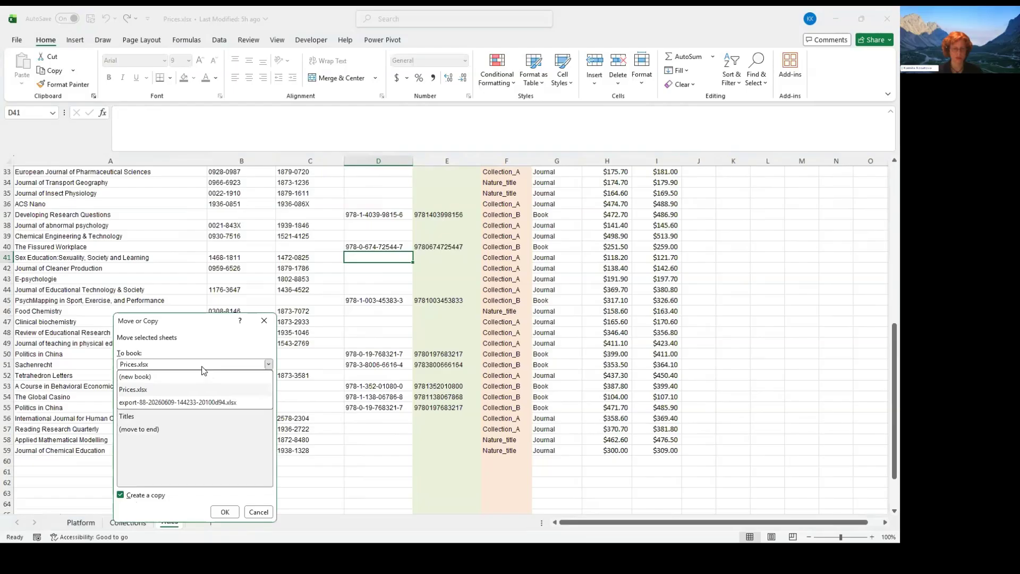
pyautogui.click(200, 403)
pyautogui.click(157, 416)
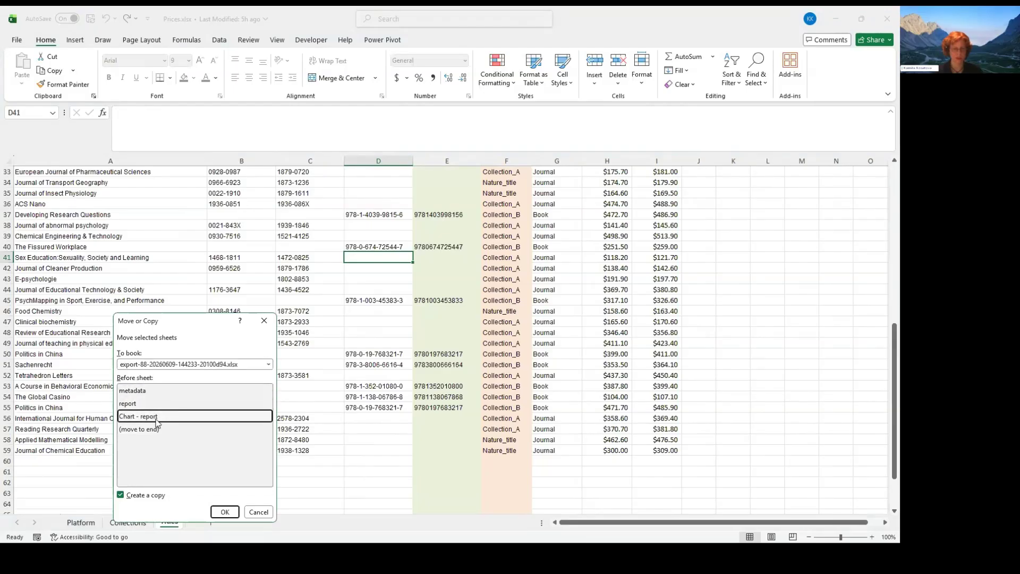
pyautogui.click(224, 512)
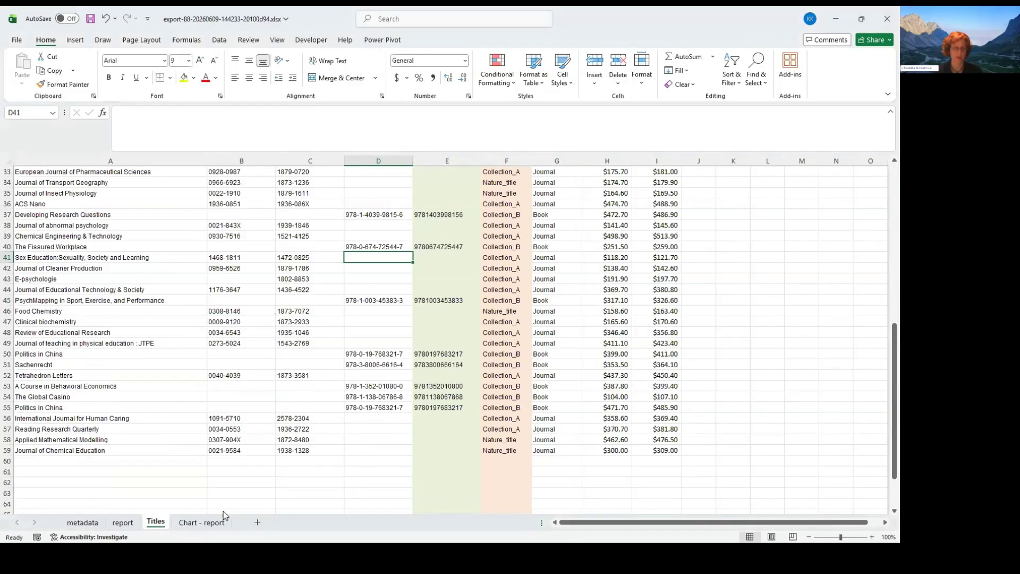
# Start an XLOOKUP formula in I2 of the report sheet with the ISSN cell $B2 as lookup value, locking only its column.
pyautogui.click(122, 522)
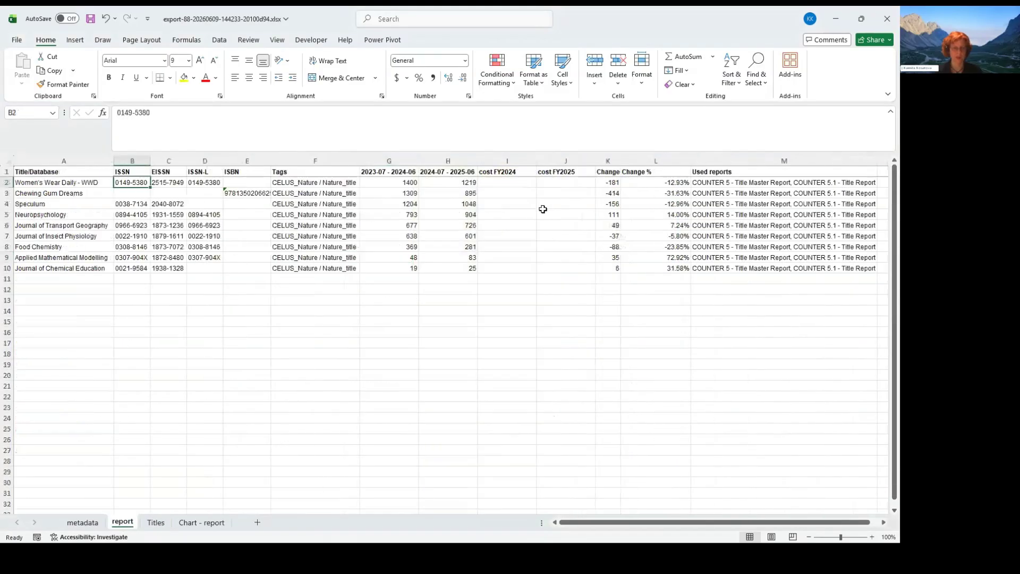
pyautogui.click(501, 182)
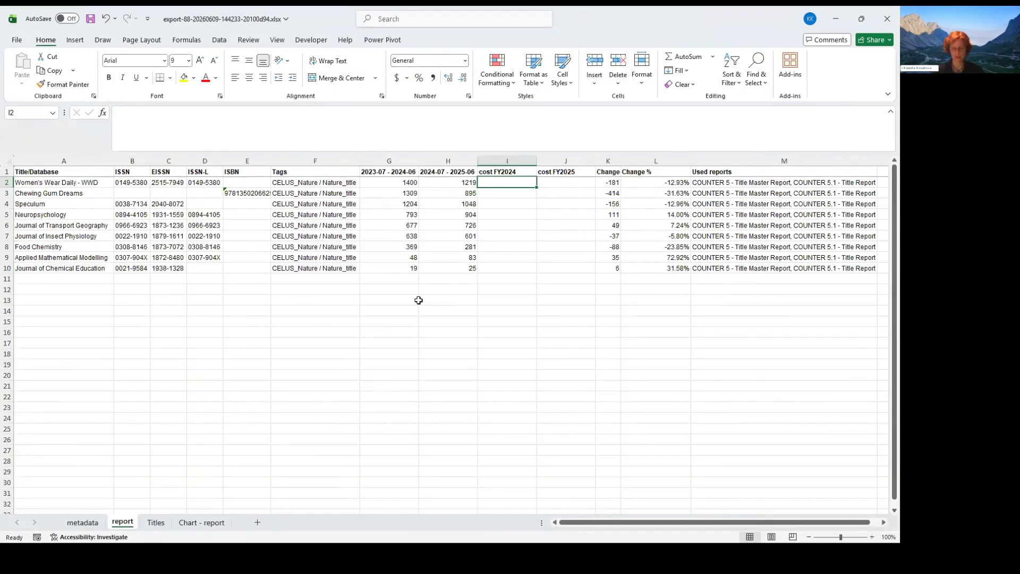
pyautogui.write('+')
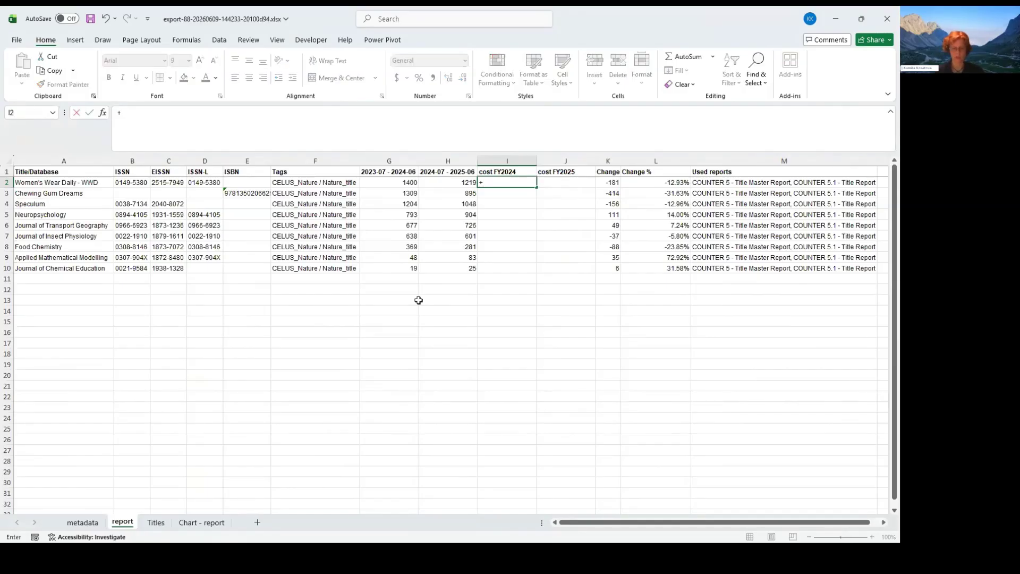
pyautogui.write('x')
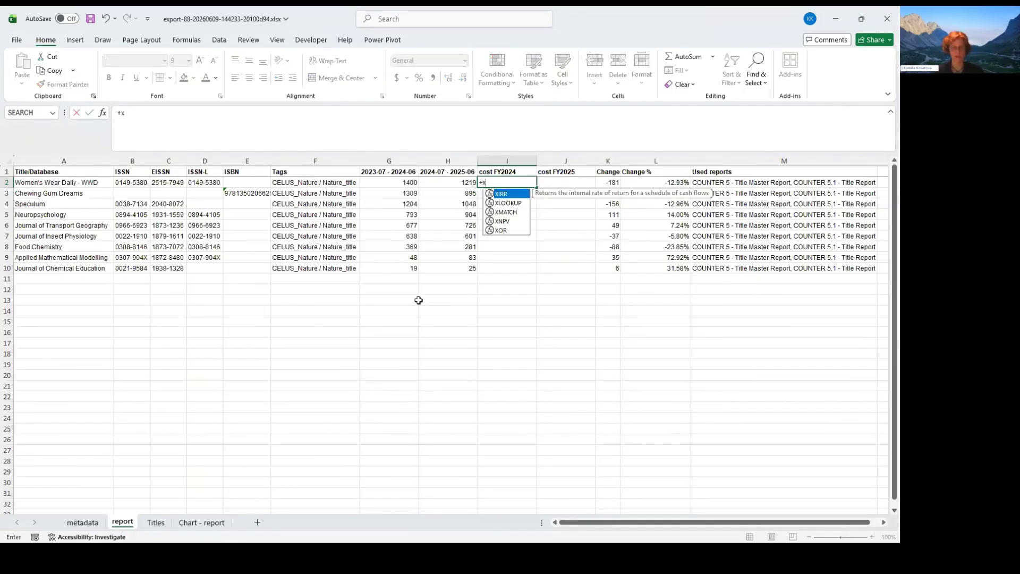
pyautogui.write('loo')
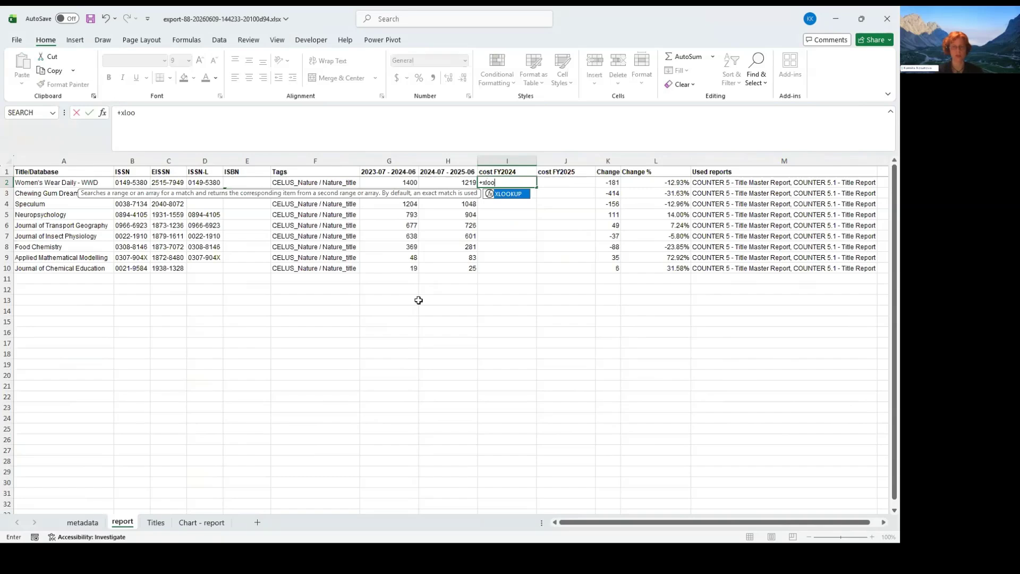
pyautogui.doubleClick(504, 195)
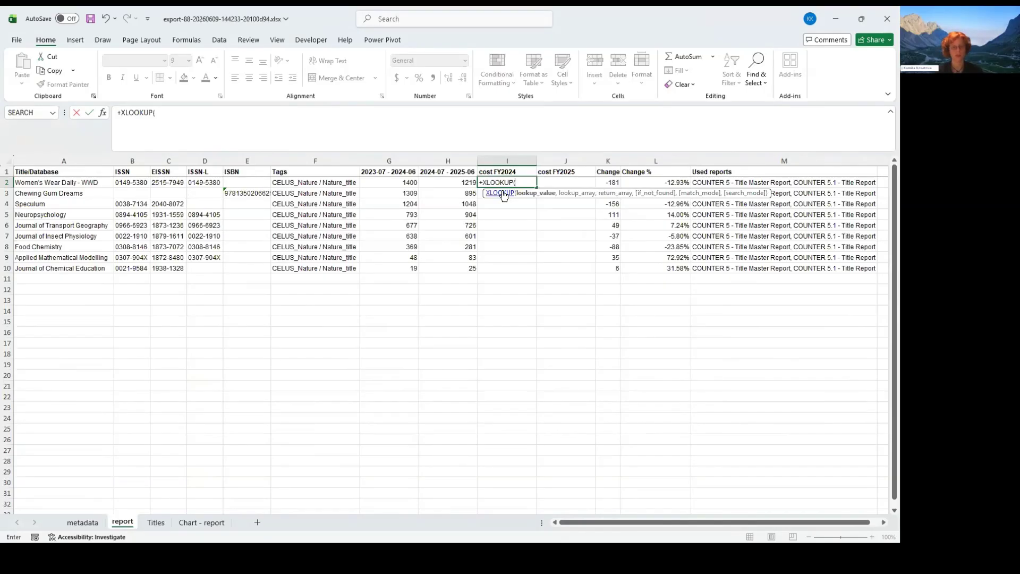
pyautogui.click(137, 182)
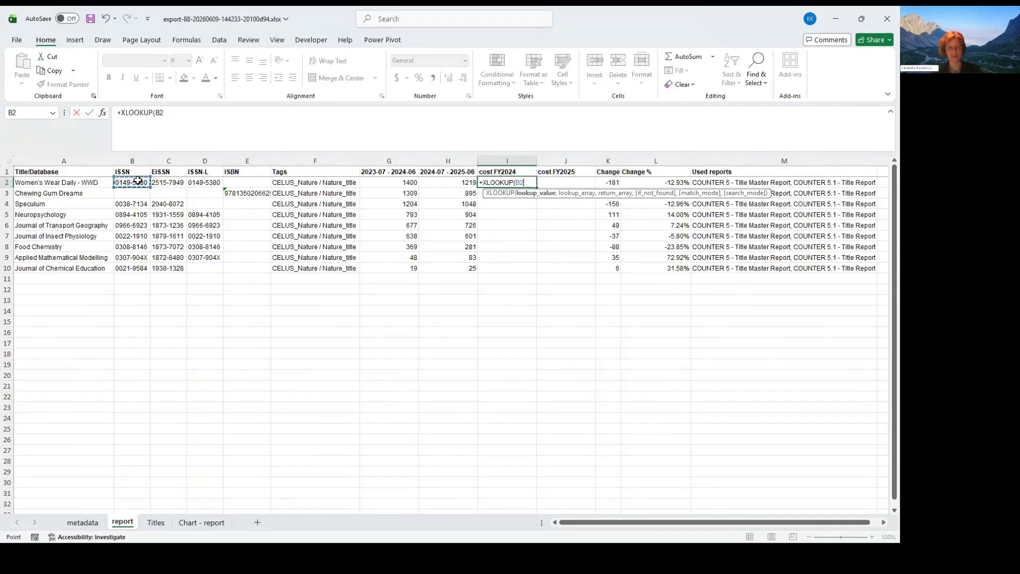
pyautogui.press('F4')
pyautogui.press('F4')
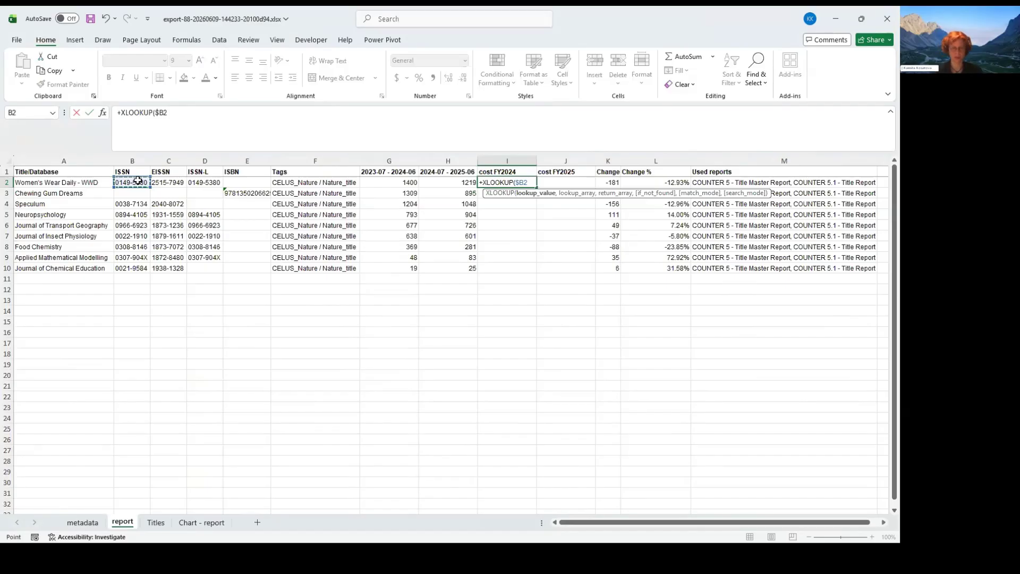
pyautogui.write(',')
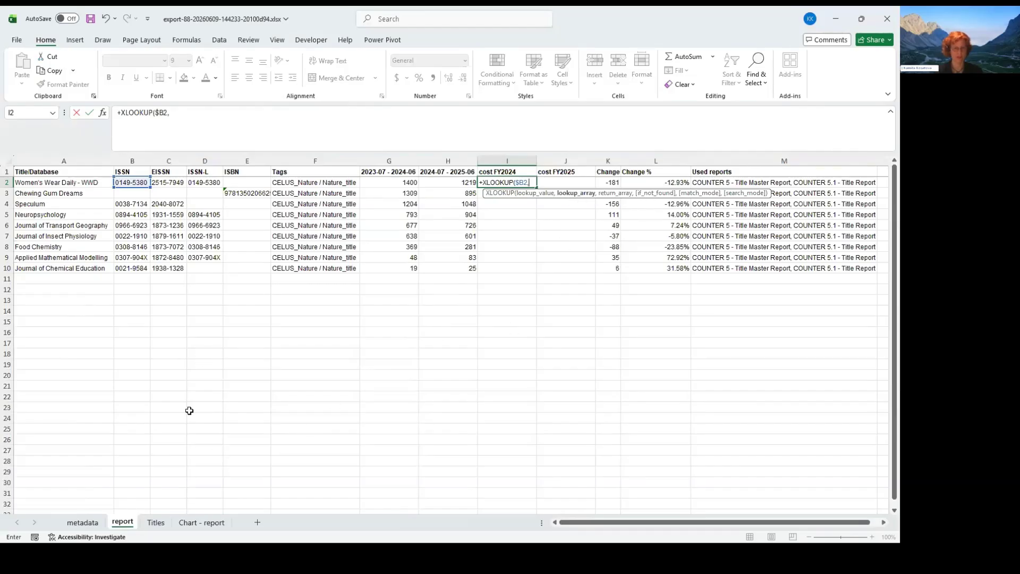
# Set the formula's lookup array to the ISSN range on the Titles sheet as an absolute reference, Titles!$B$2:$B$59.
pyautogui.click(161, 521)
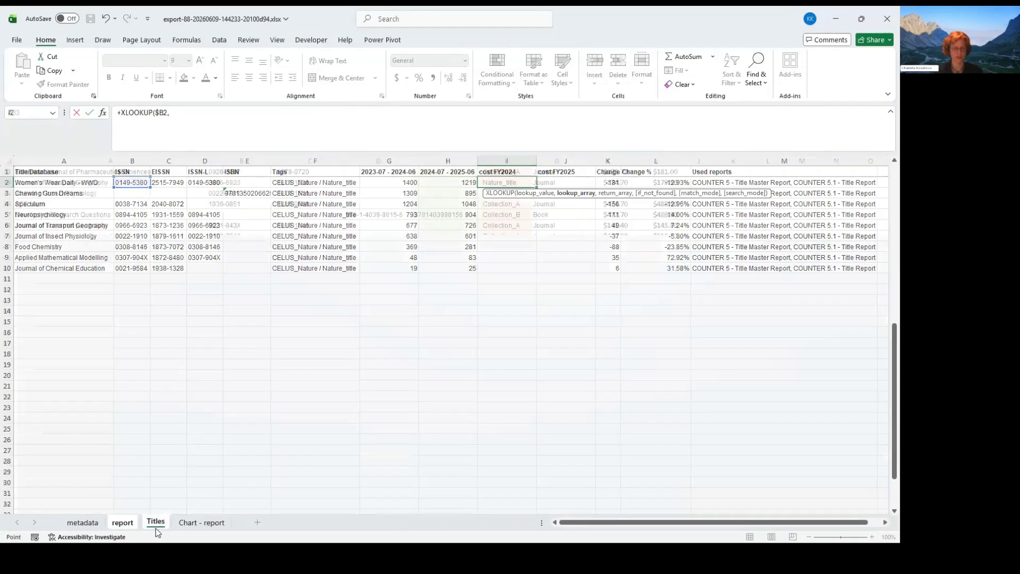
pyautogui.scroll(7, 391, 305)
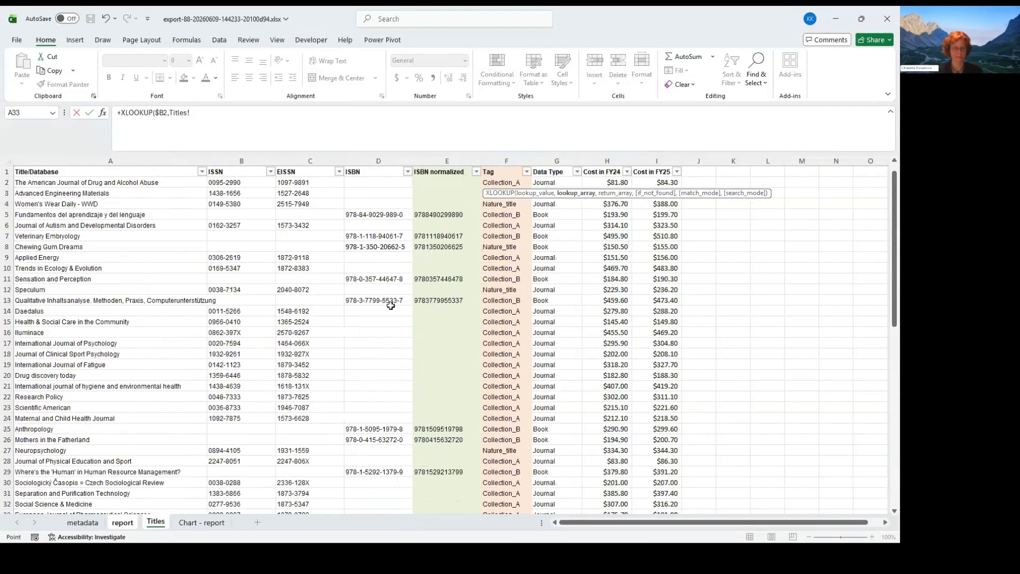
pyautogui.click(234, 184)
pyautogui.hotkey('shift', 'pagedown')
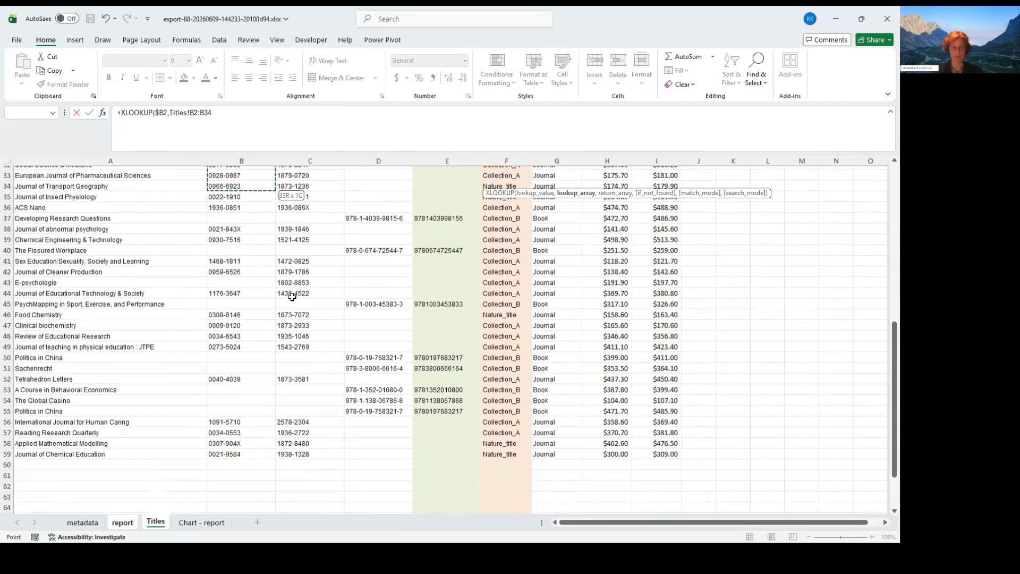
pyautogui.hotkey('shift', 'Down')
pyautogui.hotkey('shift', 'Down')
pyautogui.hotkey('shift', 'Down')
pyautogui.hotkey('shift', 'Down')
pyautogui.hotkey('shift', 'Down')
pyautogui.hotkey('shift', 'Down')
pyautogui.hotkey('shift', 'Down')
pyautogui.hotkey('shift', 'Down')
pyautogui.hotkey('shift', 'Down')
pyautogui.hotkey('shift', 'Down')
pyautogui.hotkey('shift', 'Down')
pyautogui.hotkey('shift', 'Down')
pyautogui.hotkey('shift', 'Down')
pyautogui.hotkey('shift', 'Down')
pyautogui.hotkey('shift', 'Down')
pyautogui.hotkey('shift', 'Down')
pyautogui.hotkey('shift', 'Down')
pyautogui.hotkey('shift', 'Down')
pyautogui.hotkey('shift', 'Down')
pyautogui.hotkey('shift', 'Down')
pyautogui.hotkey('shift', 'Down')
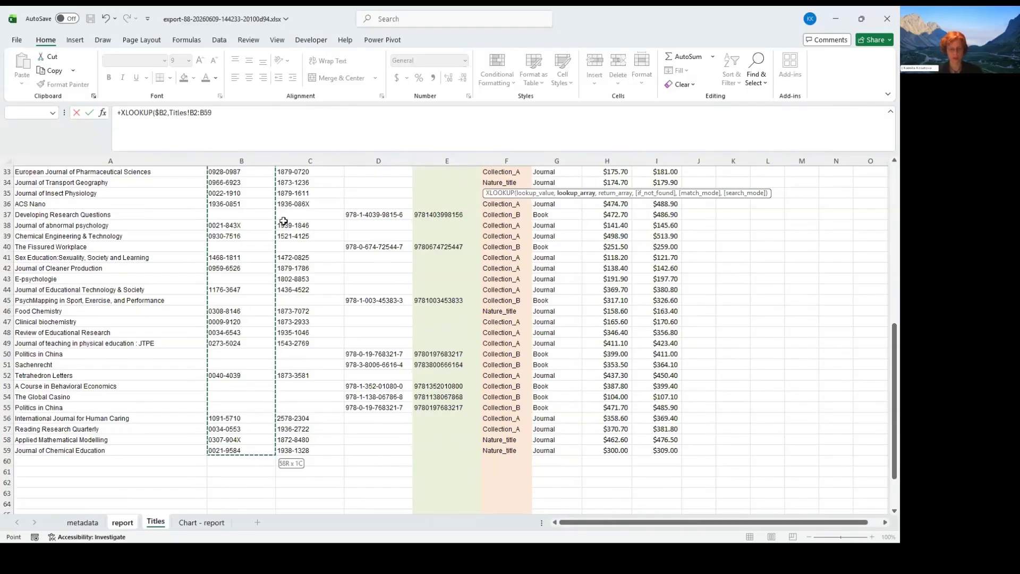
pyautogui.press('F4')
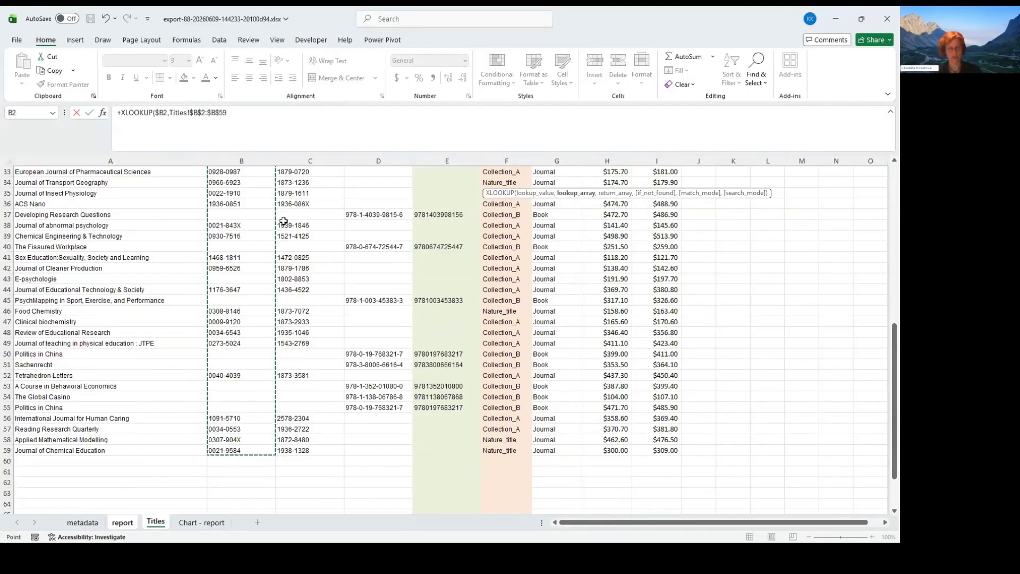
pyautogui.click(245, 113)
pyautogui.write(',')
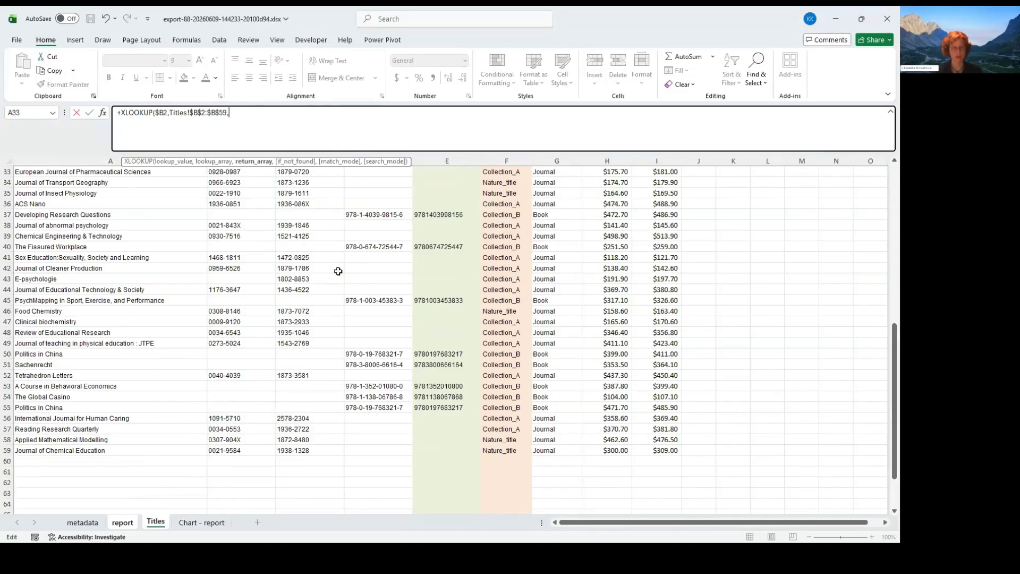
# Set the return array to the Cost in FY24 range with only its rows locked, Titles!H$2:H$59.
pyautogui.scroll(4, 339, 270)
pyautogui.scroll(7, 339, 270)
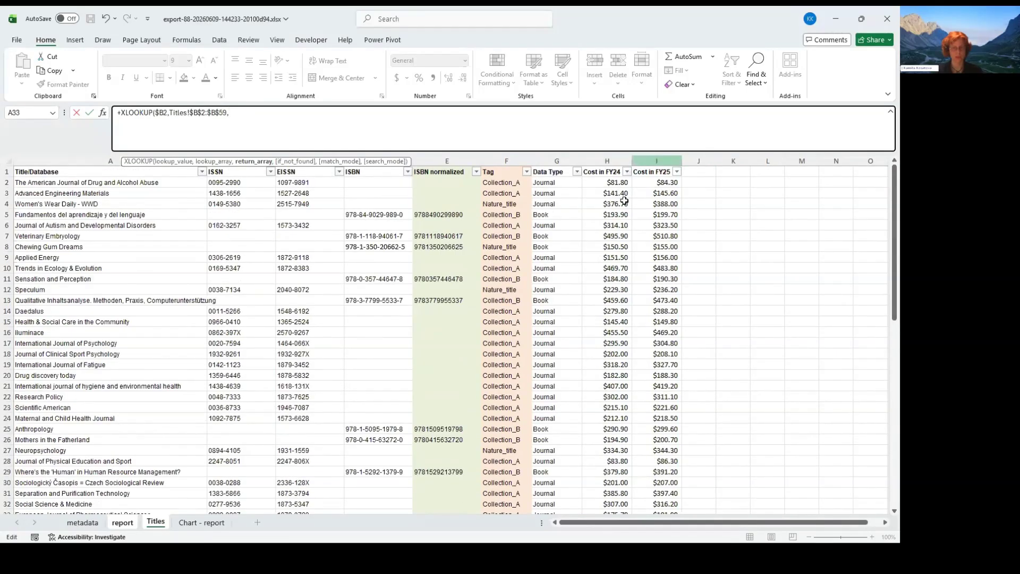
pyautogui.click(592, 182)
pyautogui.scroll(-14, 616, 228)
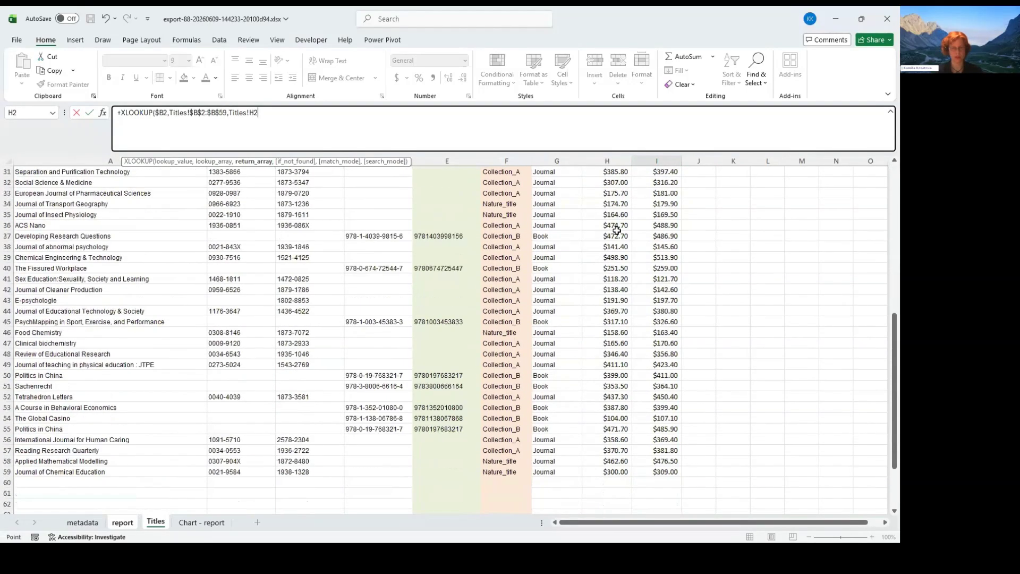
pyautogui.keyDown('shift'); pyautogui.click(595, 343); pyautogui.keyUp('shift')
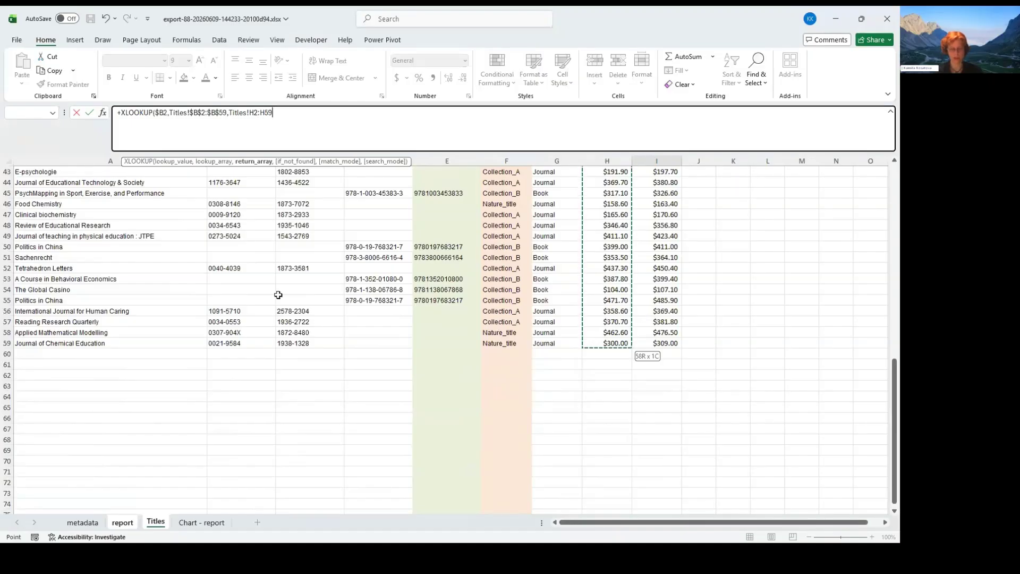
pyautogui.press('F4')
pyautogui.press('F4')
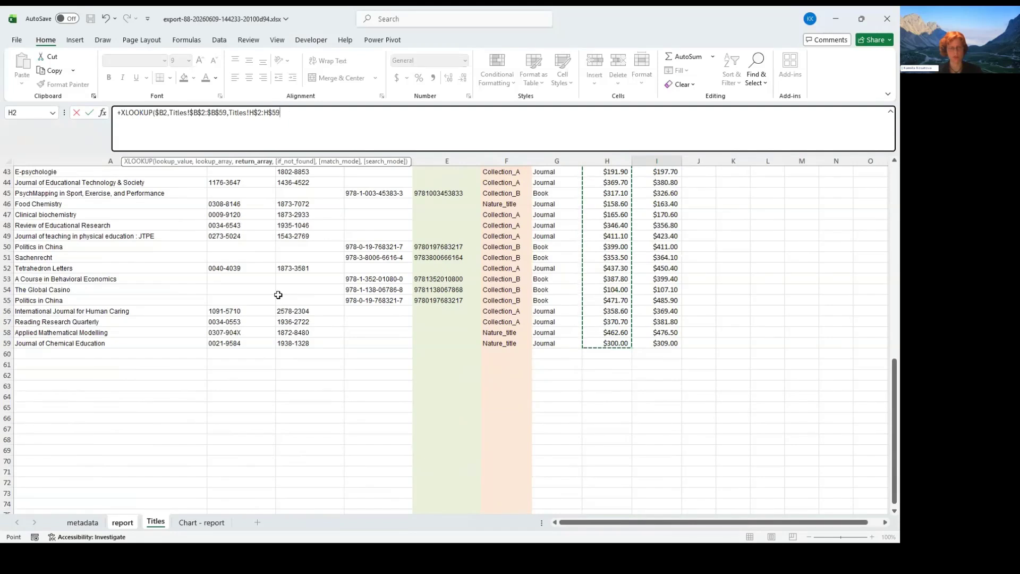
pyautogui.write(',')
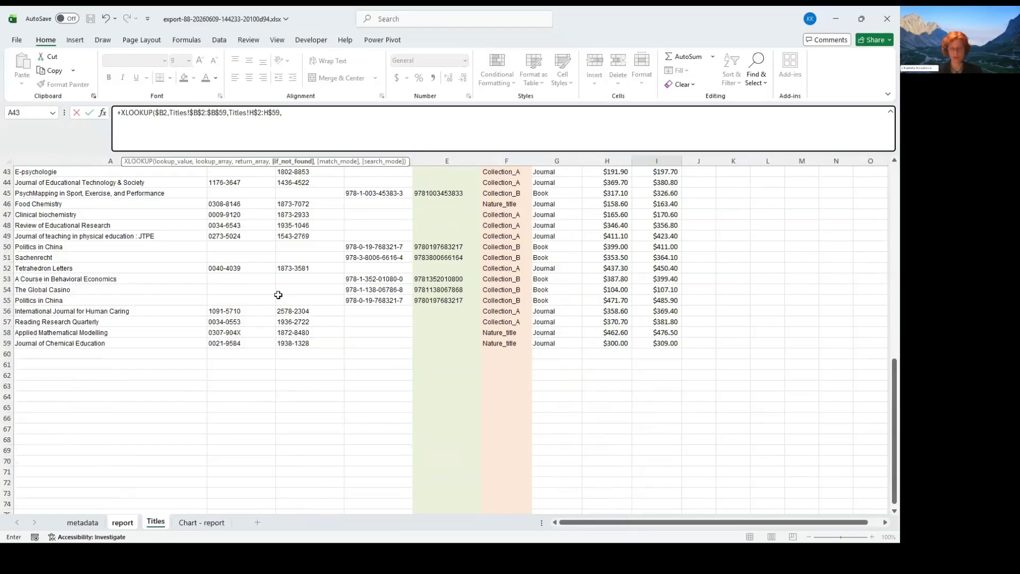
# Complete the XLOOKUP with 0 as the not-found value and 0 for exact match mode.
pyautogui.write('0')
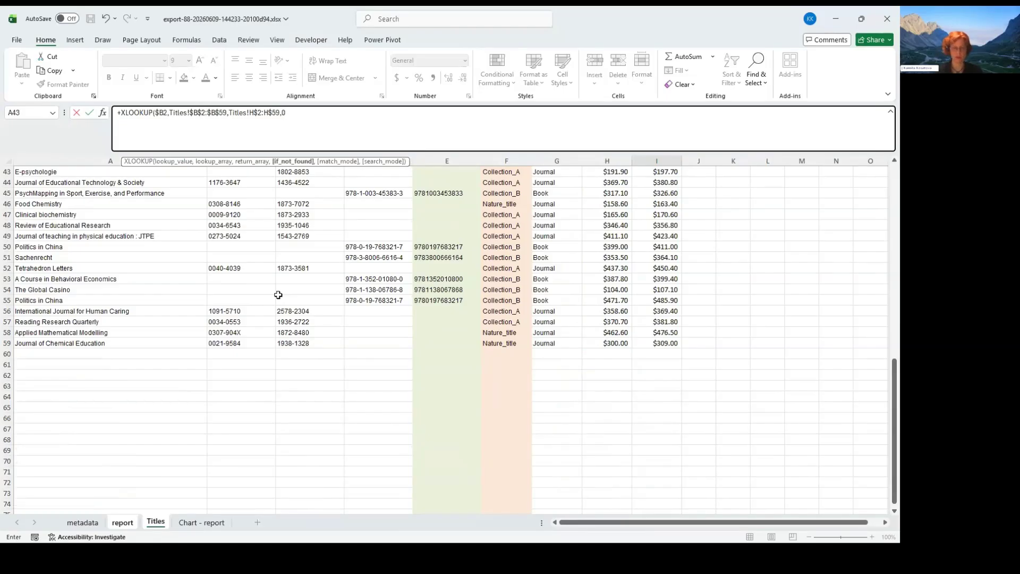
pyautogui.write(',')
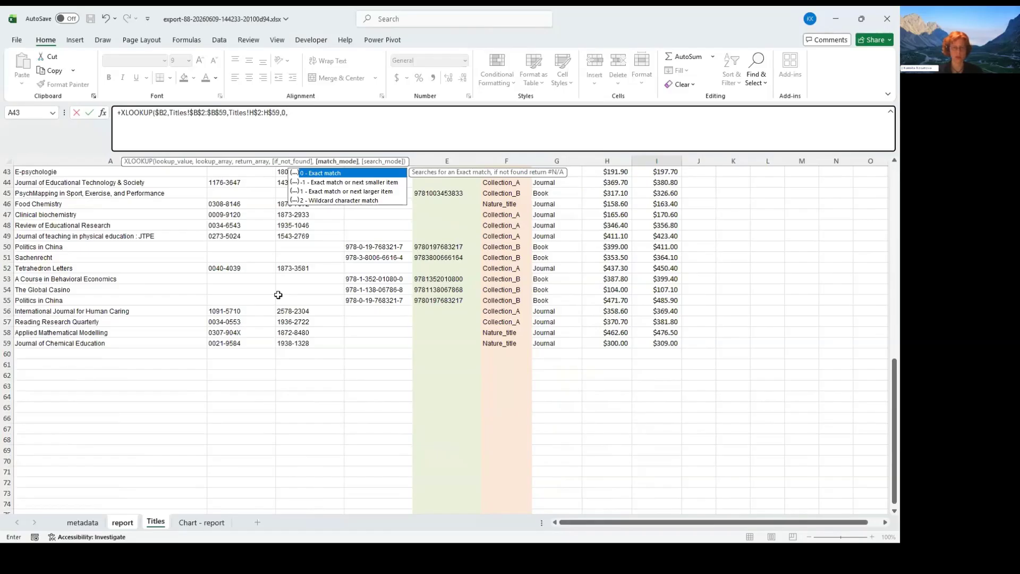
pyautogui.write('0')
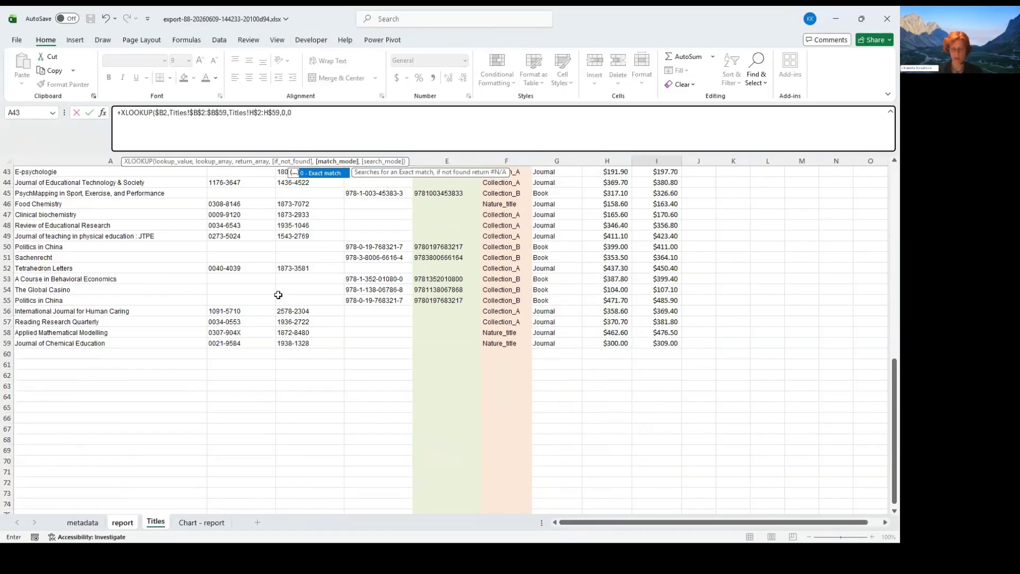
pyautogui.write('0')
pyautogui.press('BackSpace')
pyautogui.write(')')
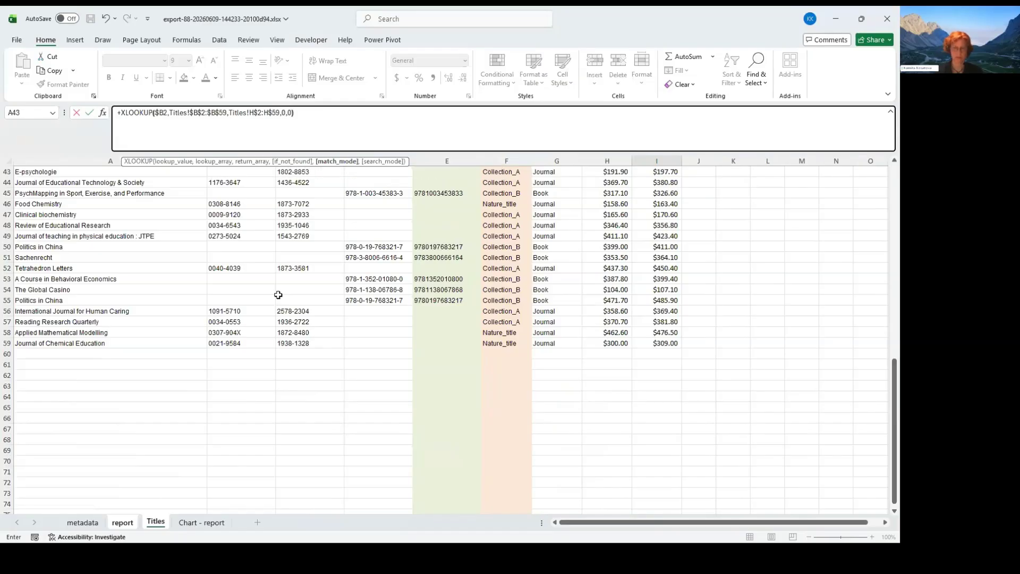
pyautogui.press('Return')
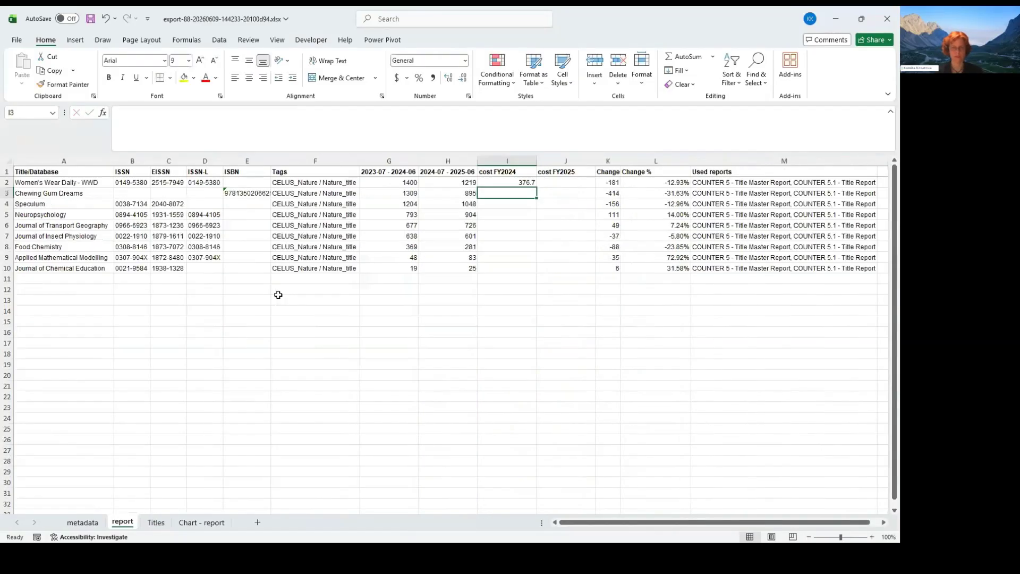
# Format I2 in dollar accounting format and copy its lookup formula to J2 for the FY2025 cost.
pyautogui.press('Up')
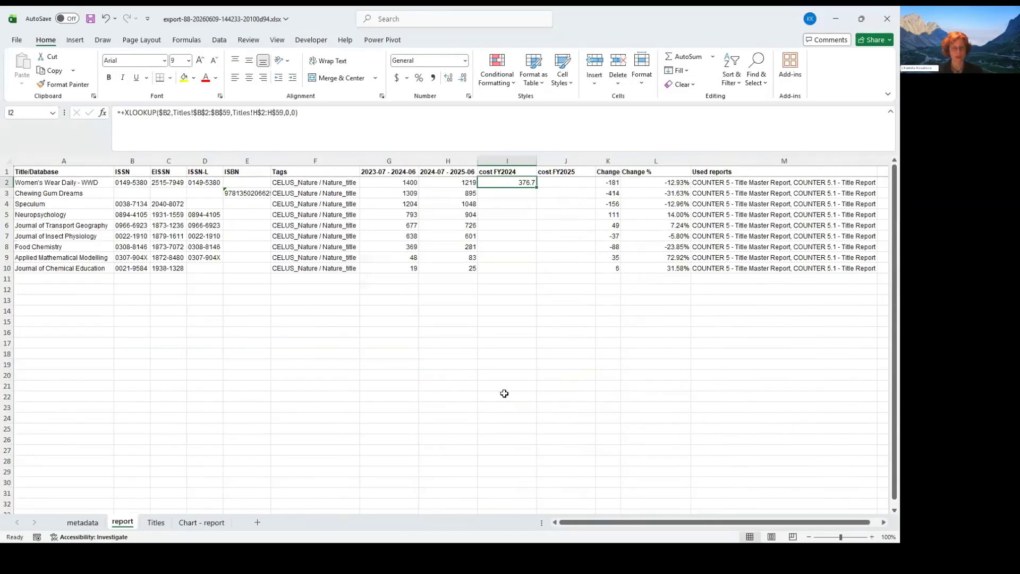
pyautogui.click(396, 79)
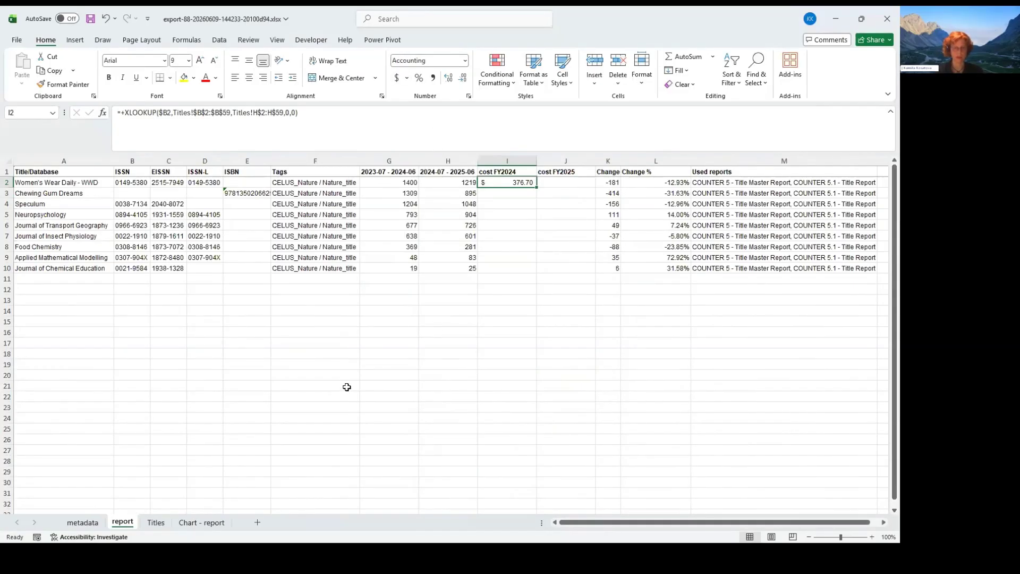
pyautogui.hotkey('ctrl', 'c')
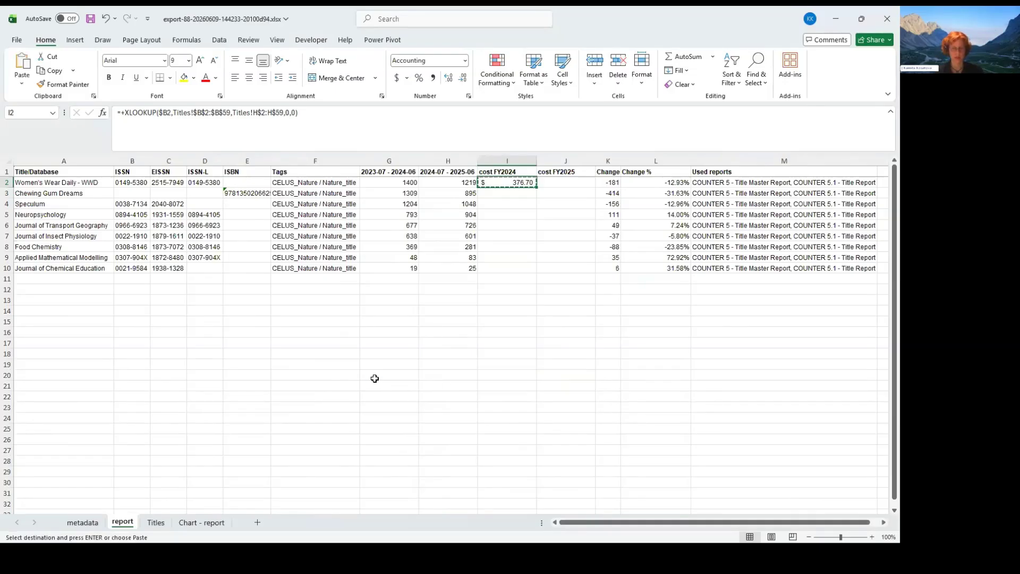
pyautogui.press('Right')
pyautogui.hotkey('ctrl', 'v')
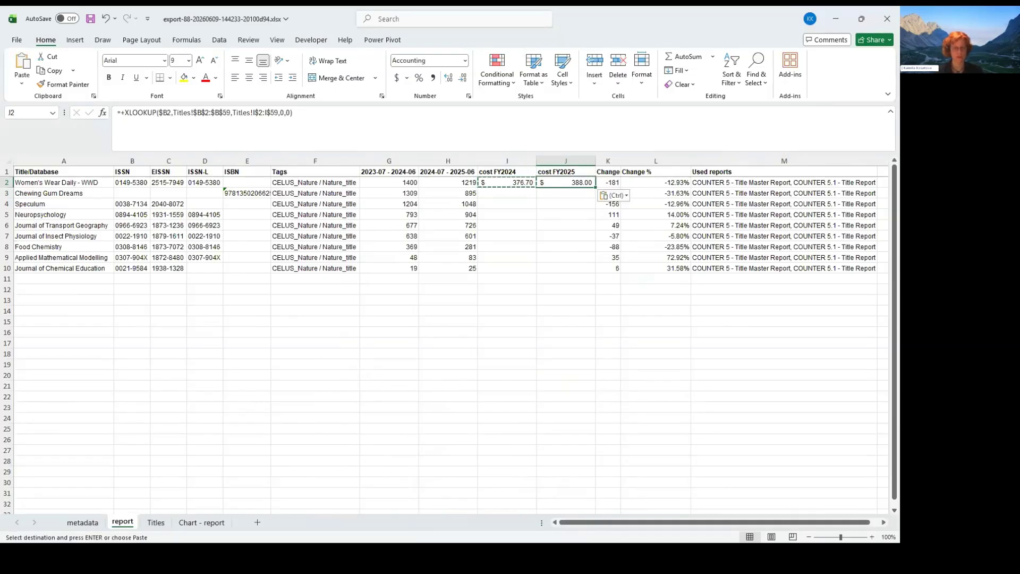
# Filter the Titles sheet's Tag column to show only Nature_title rows.
pyautogui.click(156, 523)
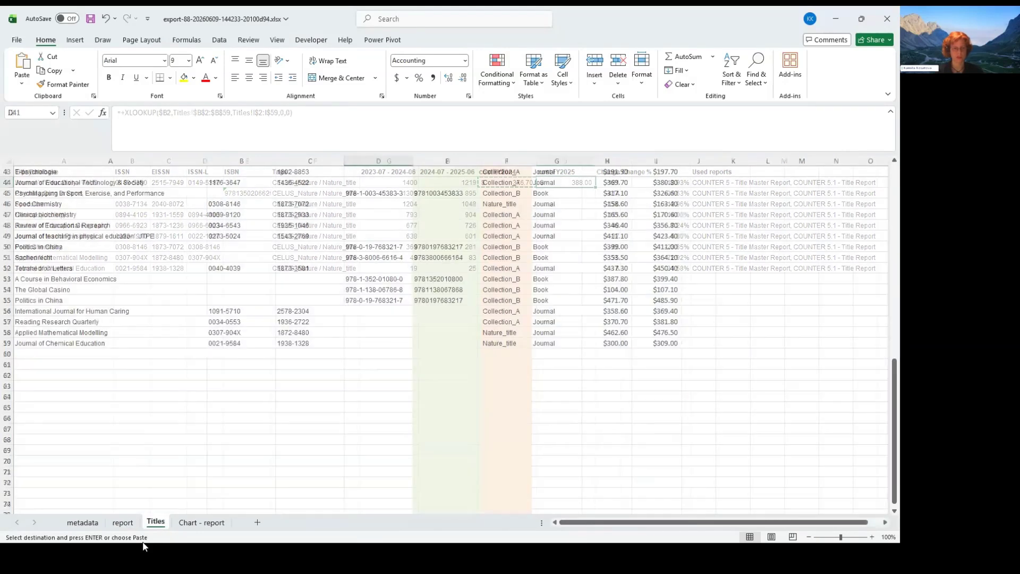
pyautogui.scroll(14, 457, 289)
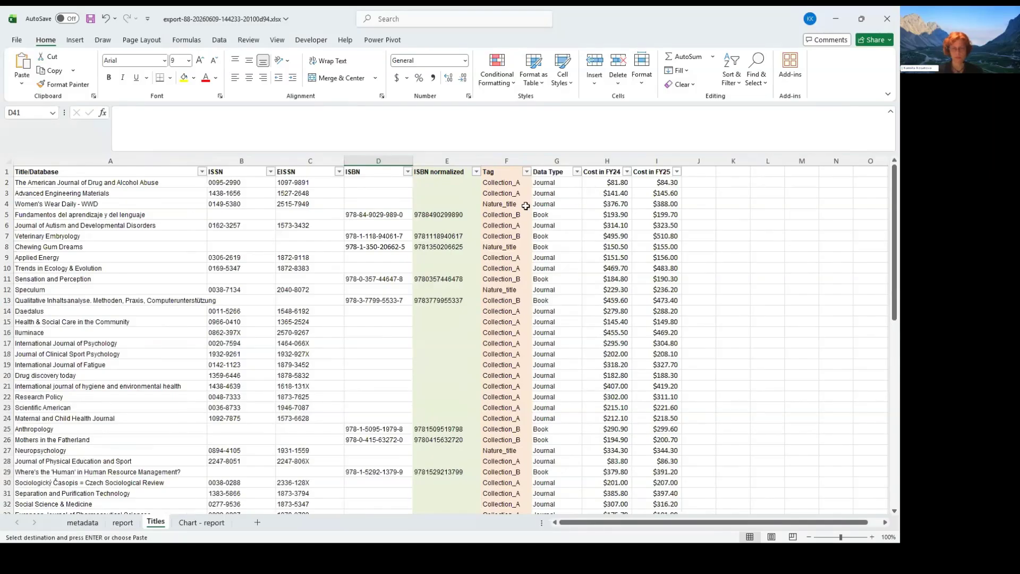
pyautogui.click(526, 171)
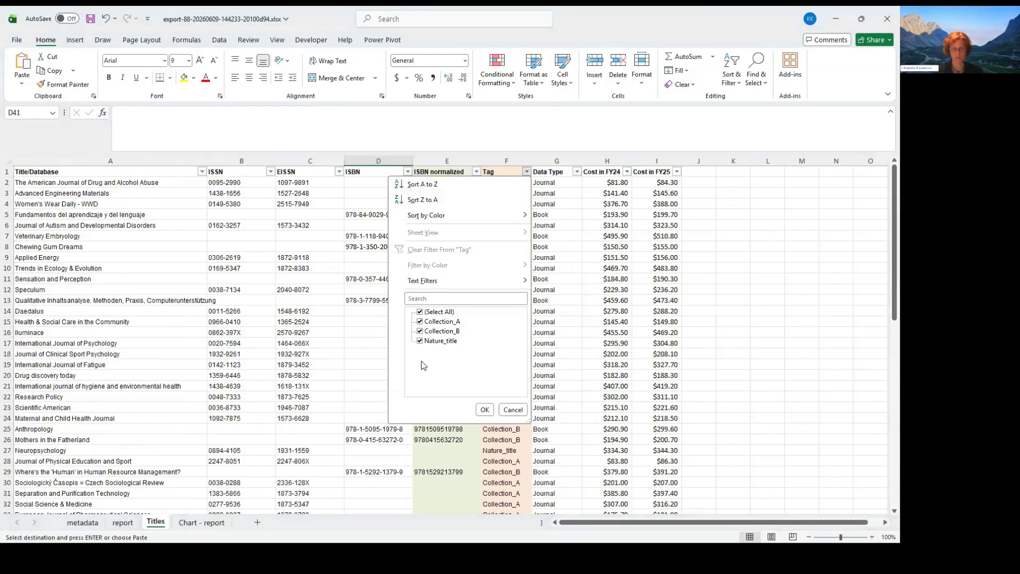
pyautogui.click(432, 322)
pyautogui.click(432, 331)
pyautogui.click(484, 409)
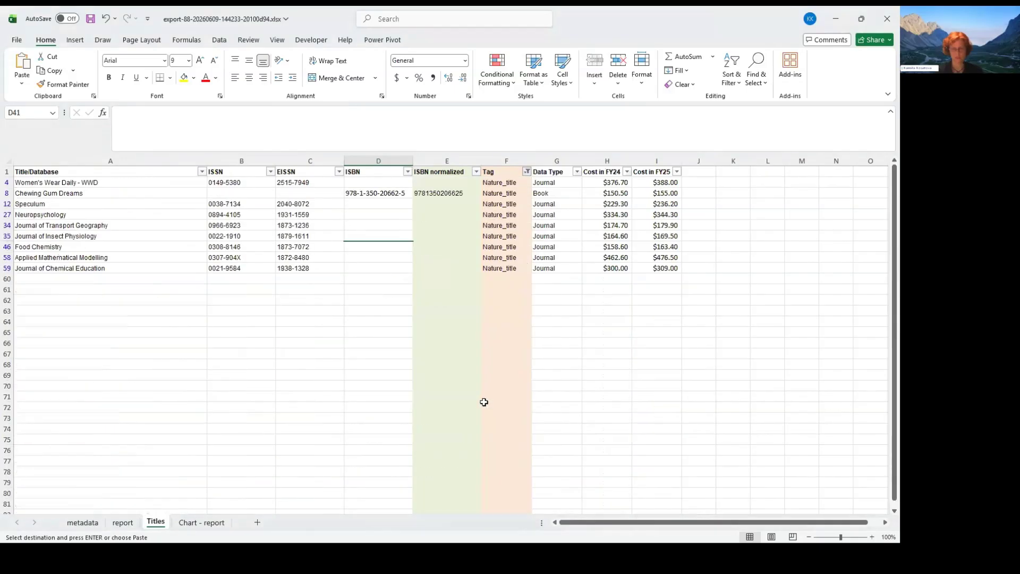
# Examine the Women's Wear Daily row across to its FY24 and FY25 costs to check the lookup results.
pyautogui.click(75, 183)
pyautogui.press('Right')
pyautogui.press('Right')
pyautogui.press('Right')
pyautogui.press('Right')
pyautogui.press('Right')
pyautogui.press('Right')
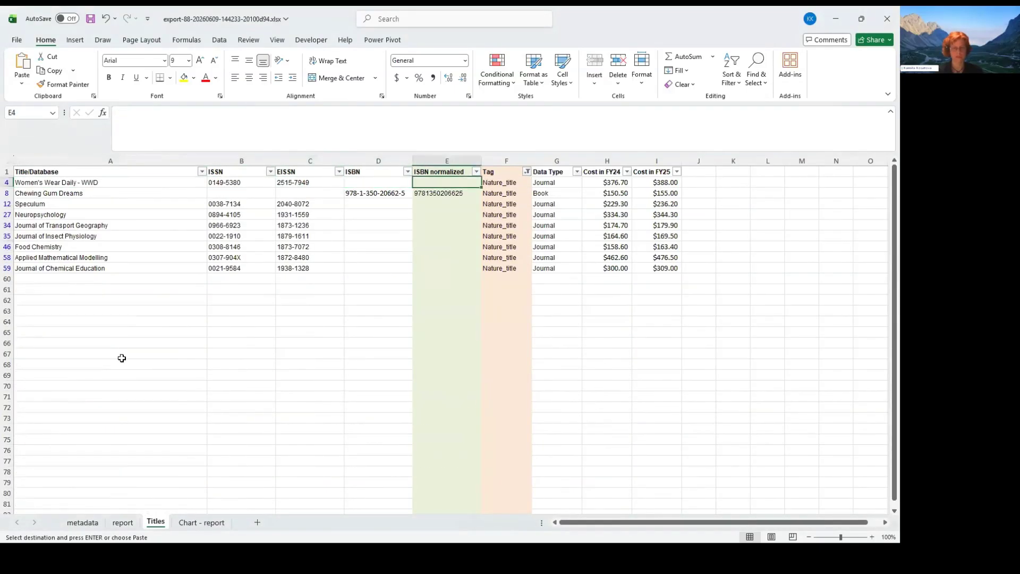
pyautogui.press('Right')
pyautogui.press('Right')
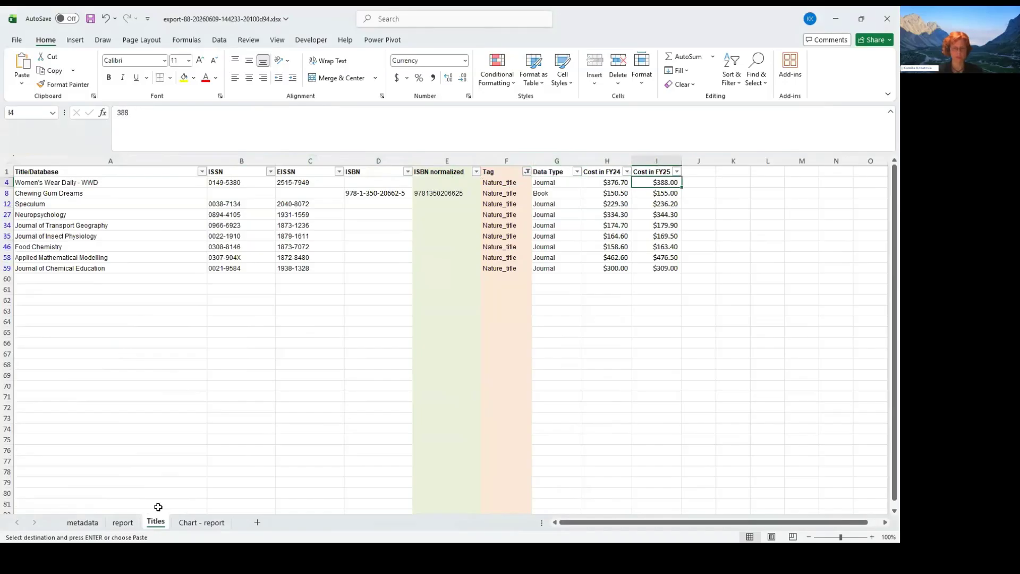
# Insert two blank columns before the Change column on the report sheet.
pyautogui.click(123, 523)
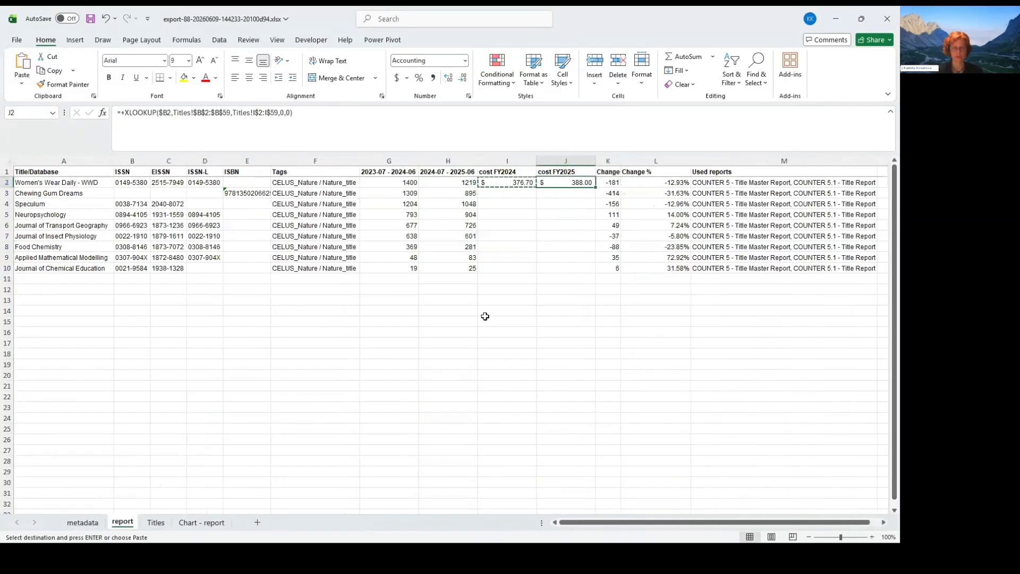
pyautogui.click(608, 161)
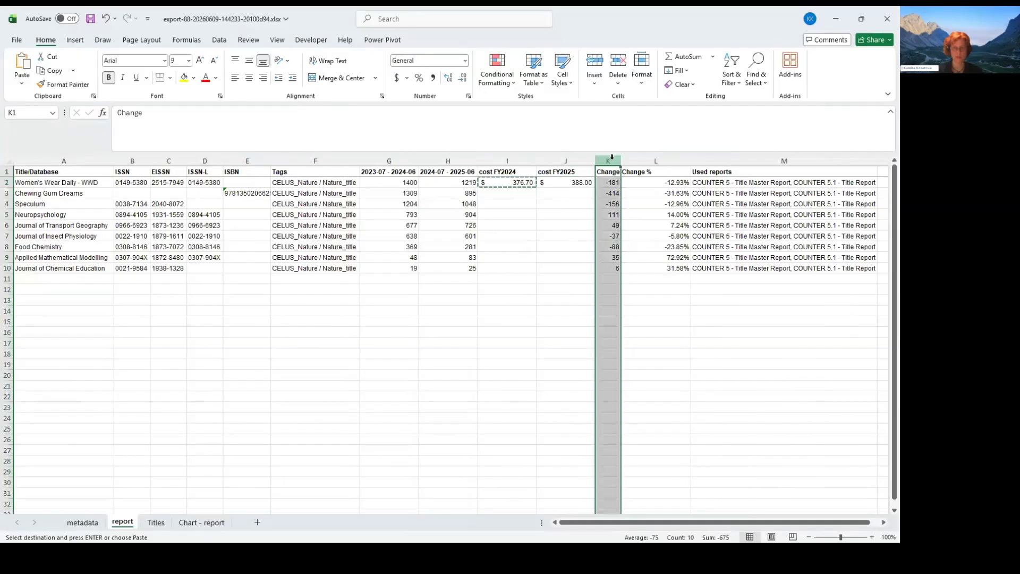
pyautogui.rightClick(611, 161)
pyautogui.click(640, 266)
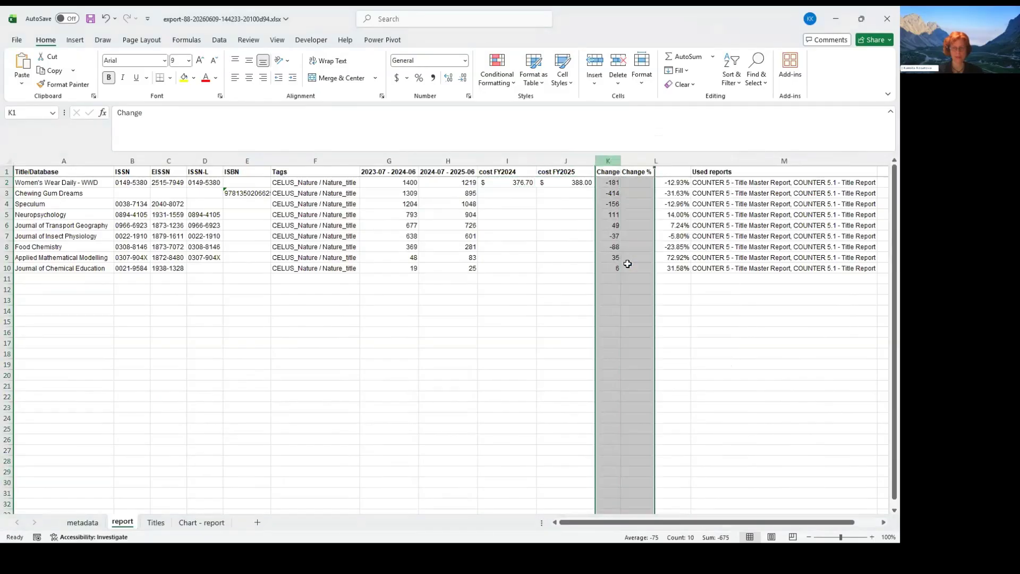
pyautogui.press('F4')
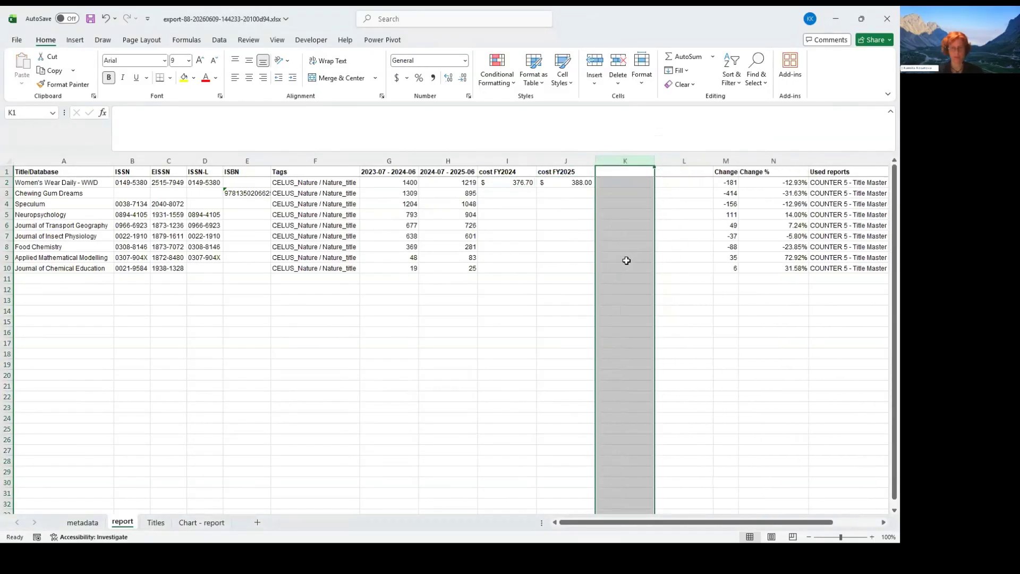
# Label the two new columns CPU24 in K1 and CPU25 in L1.
pyautogui.click(618, 171)
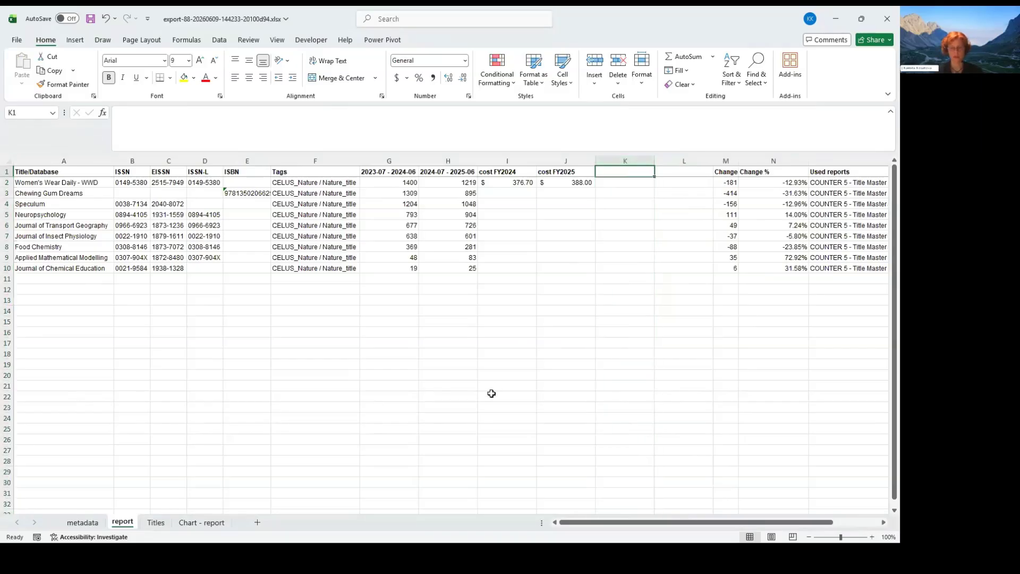
pyautogui.write('CPU')
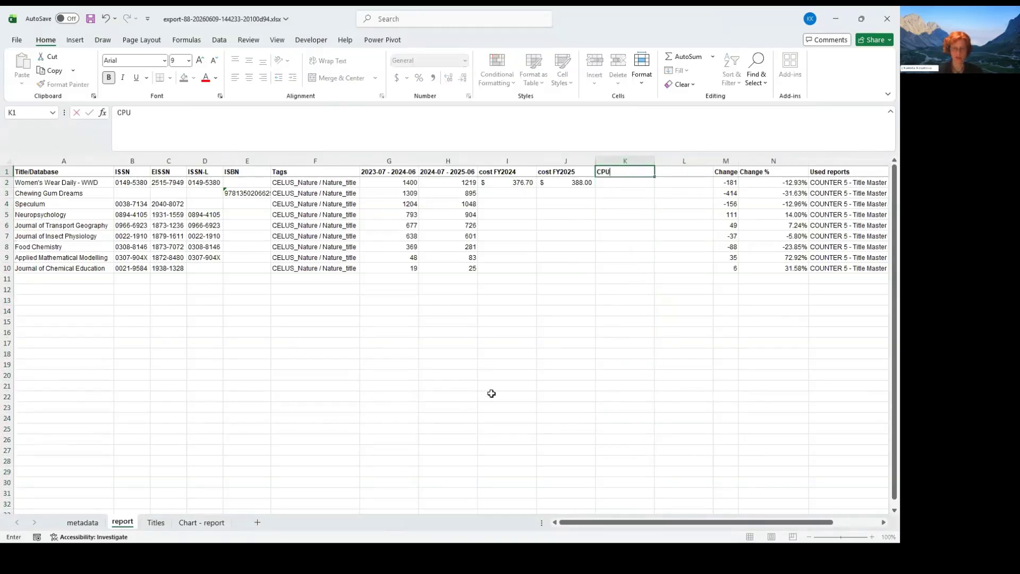
pyautogui.write('24')
pyautogui.press('Tab')
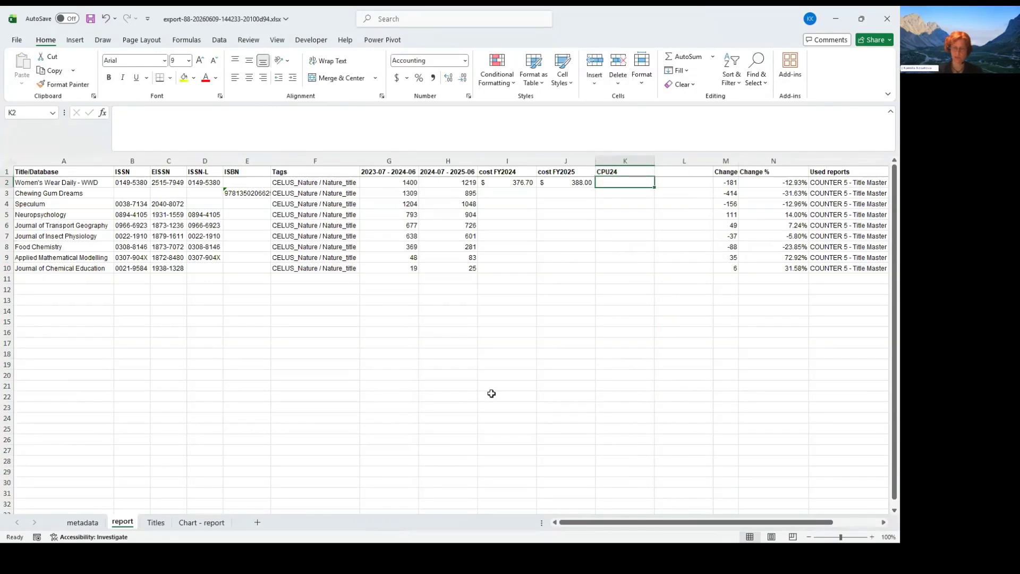
pyautogui.write('CPU')
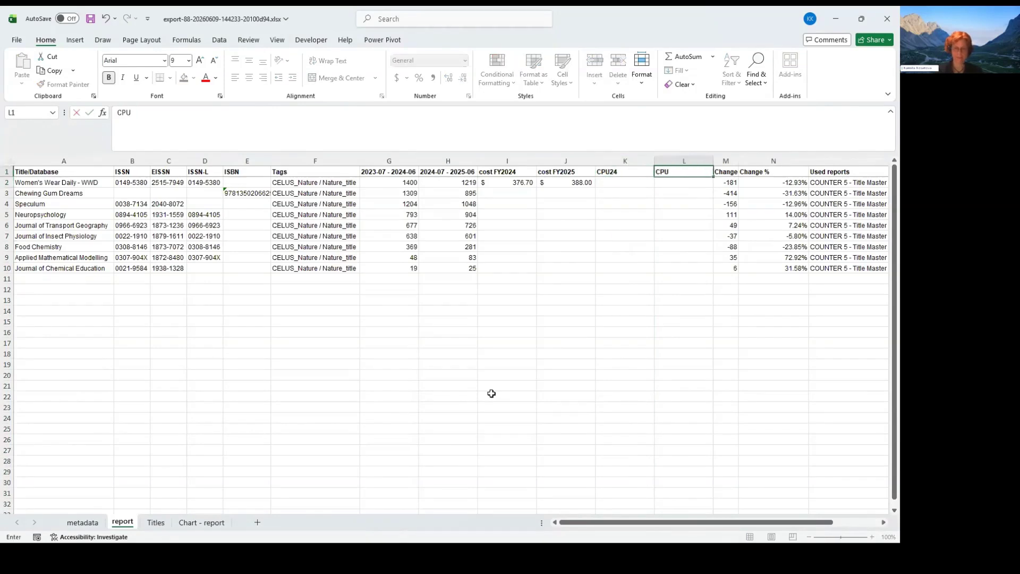
pyautogui.write('25')
pyautogui.press('Return')
# Calculate the FY2024 cost per use in K2 by dividing the cost in I2 by the usage in G2.
pyautogui.press('Left')
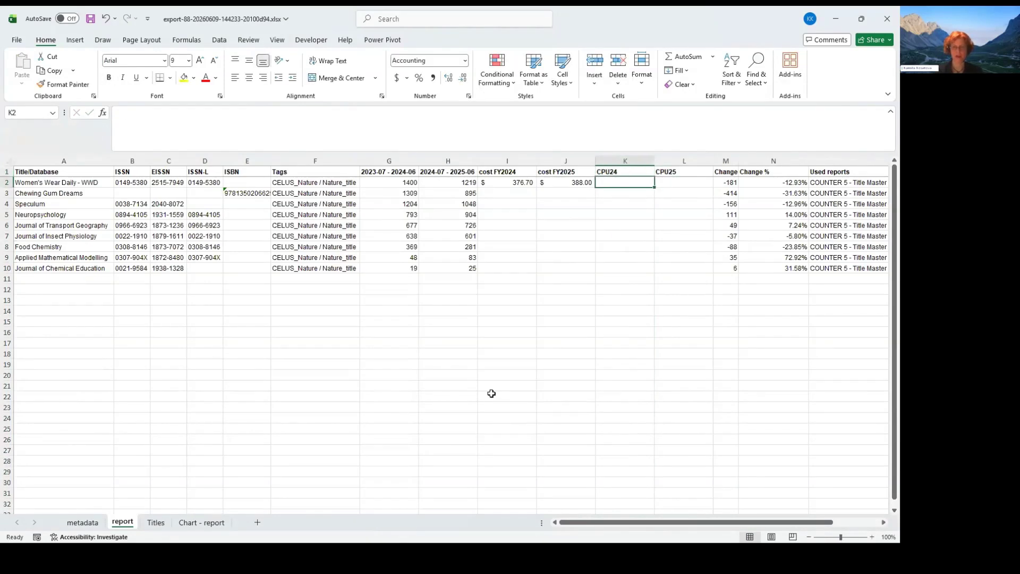
pyautogui.write('+')
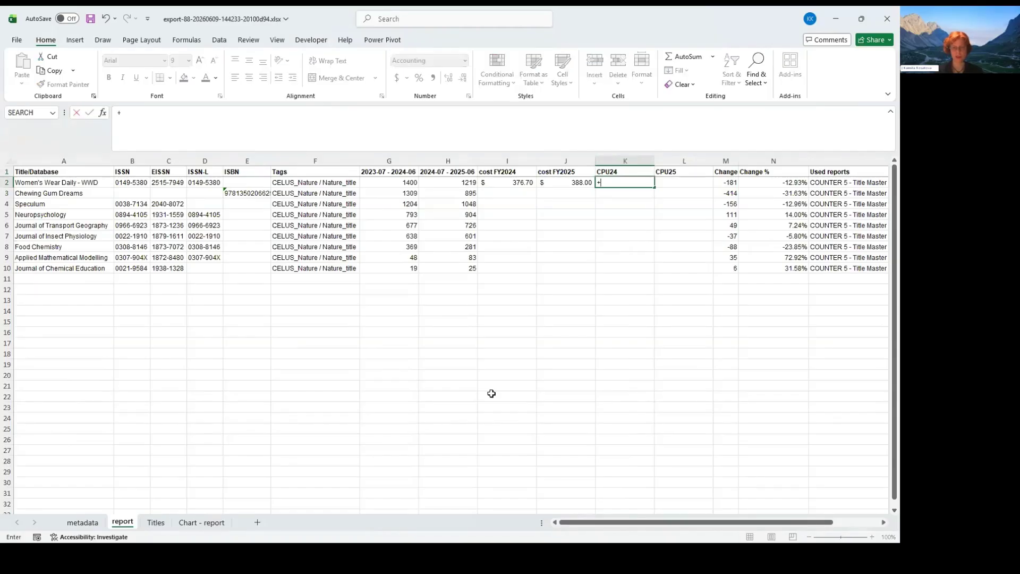
pyautogui.press('Left')
pyautogui.press('Left')
pyautogui.write('/')
pyautogui.press('Left')
pyautogui.press('Left')
pyautogui.press('Left')
pyautogui.press('Left')
pyautogui.press('Return')
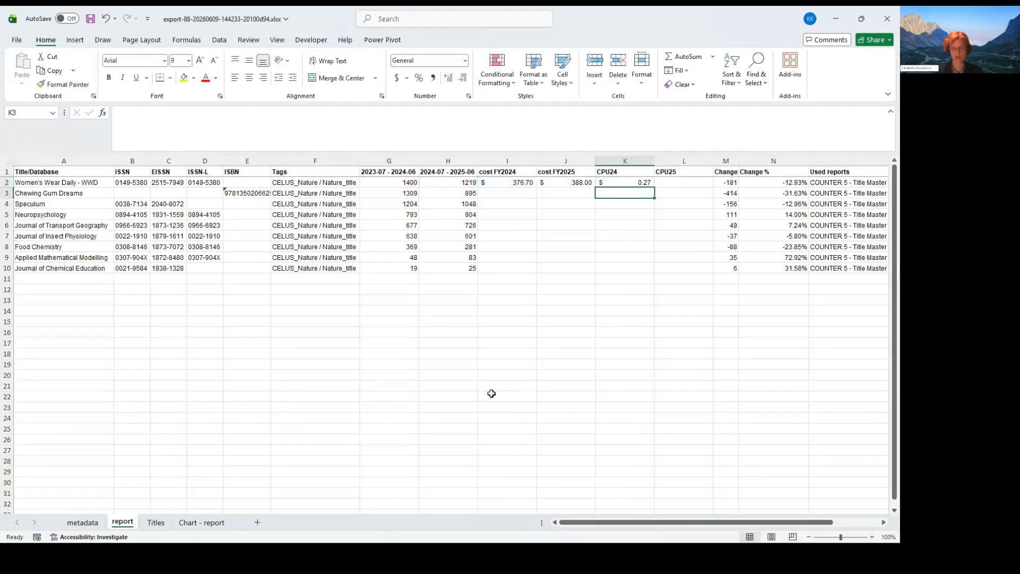
# Copy the cost-per-use formula from K2 to L2 for FY2025.
pyautogui.press('Up')
pyautogui.press('Right')
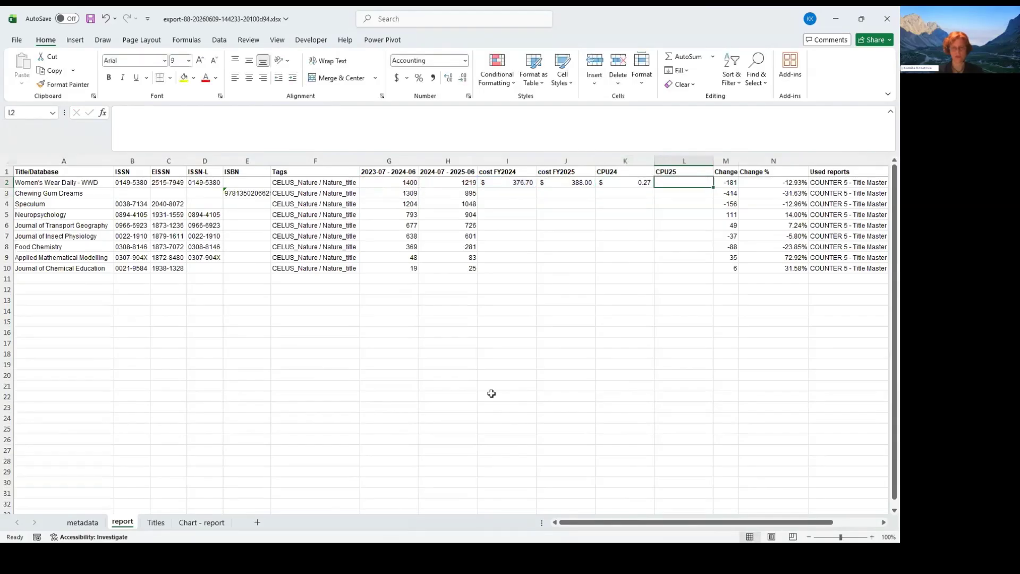
pyautogui.press('Left')
pyautogui.hotkey('ctrl', 'c')
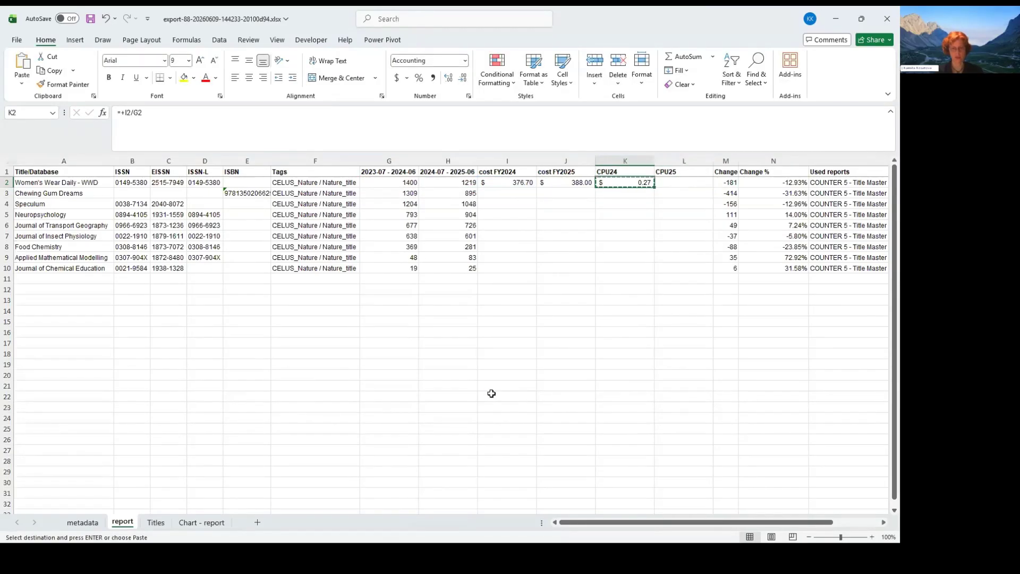
pyautogui.press('Right')
pyautogui.hotkey('ctrl', 'v')
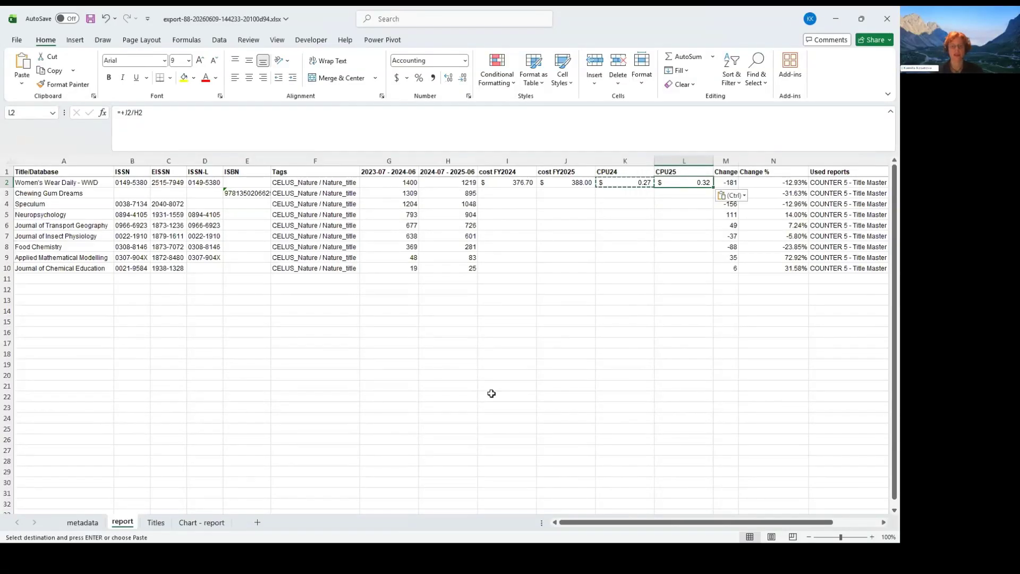
# Copy the cost and CPU formulas in I2:L2 into rows 4 through 10, skipping the Chewing Gum Dreams book row.
pyautogui.press('Left')
pyautogui.press('Left')
pyautogui.press('Left')
pyautogui.hotkey('shift', 'Right')
pyautogui.hotkey('shift', 'Right')
pyautogui.hotkey('shift', 'Right')
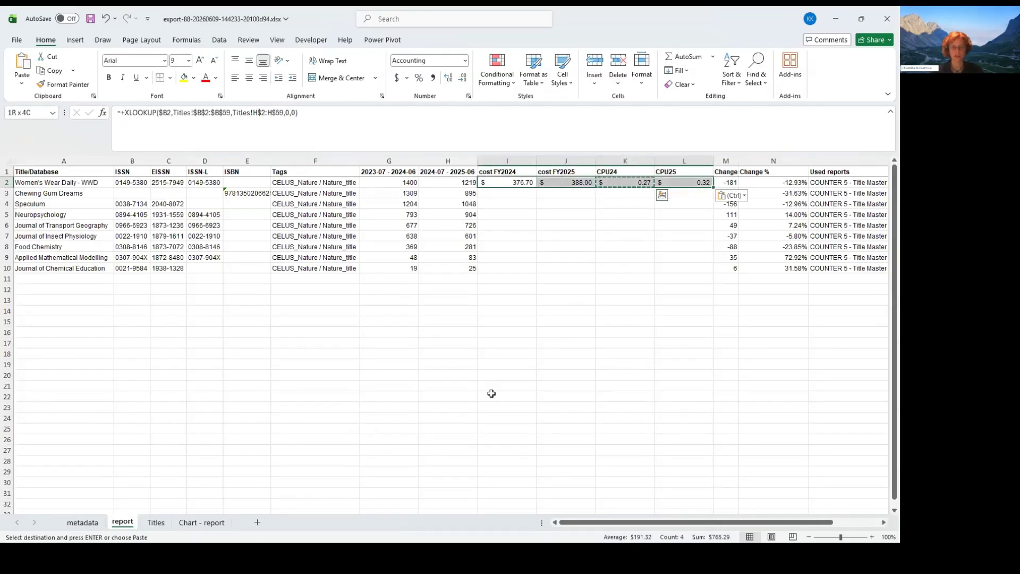
pyautogui.hotkey('ctrl', 'c')
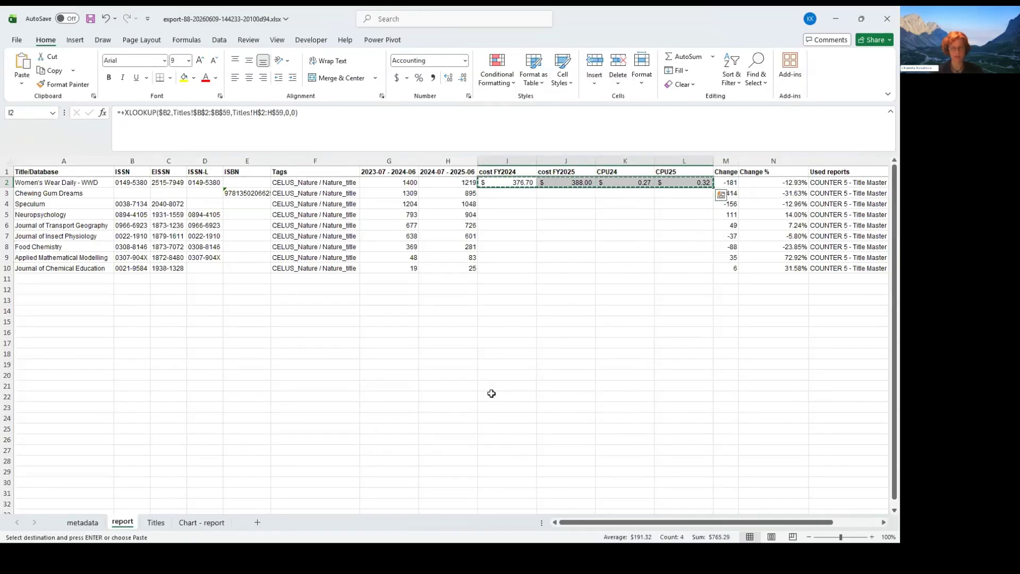
pyautogui.press('Down')
pyautogui.press('Down')
pyautogui.hotkey('ctrl', 'v')
pyautogui.press('Down')
pyautogui.hotkey('ctrl', 'v')
pyautogui.press('Down')
pyautogui.hotkey('ctrl', 'v')
pyautogui.press('Down')
pyautogui.hotkey('ctrl', 'v')
pyautogui.press('Down')
pyautogui.hotkey('ctrl', 'v')
pyautogui.press('Down')
pyautogui.hotkey('ctrl', 'v')
pyautogui.press('Down')
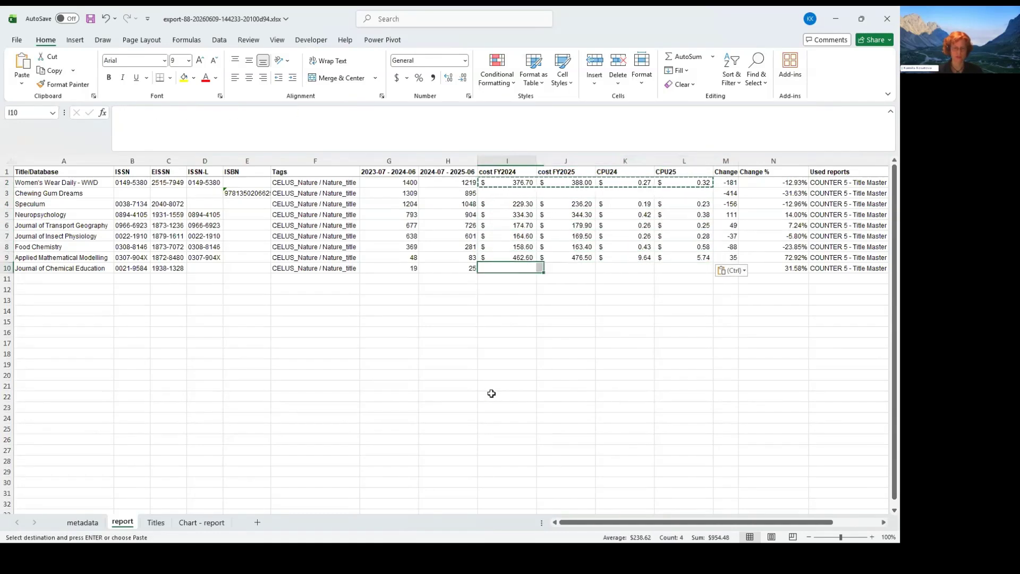
pyautogui.hotkey('ctrl', 'v')
pyautogui.press('Up')
pyautogui.press('Up')
pyautogui.press('Up')
pyautogui.press('Up')
pyautogui.press('Up')
pyautogui.press('Up')
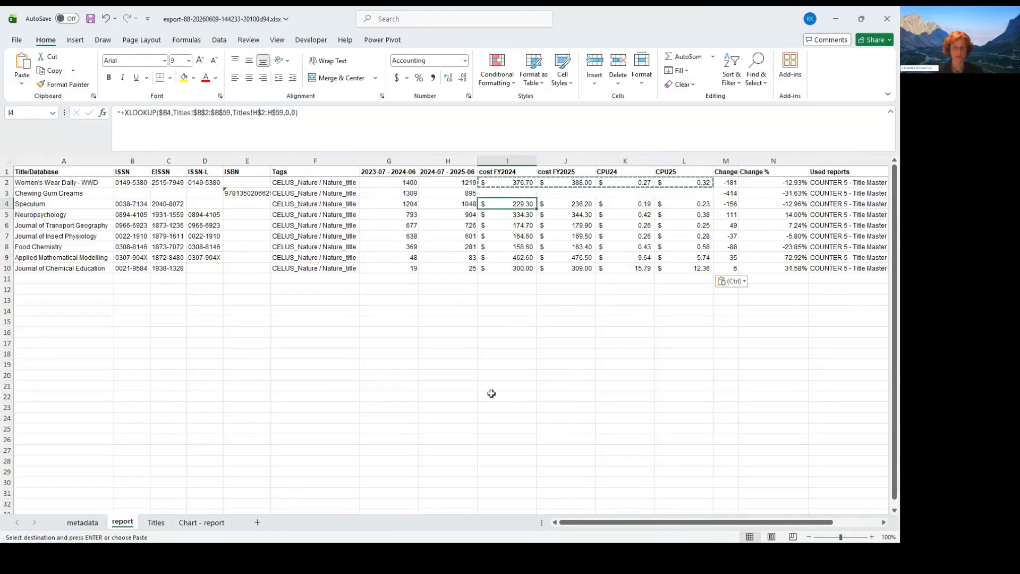
pyautogui.press('Up')
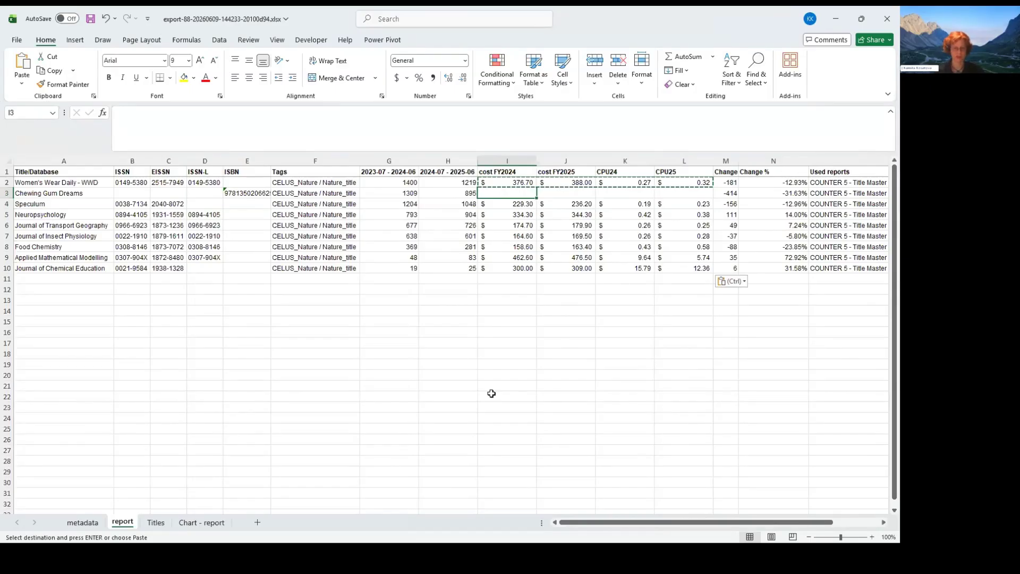
pyautogui.hotkey('alt', 'Tab')
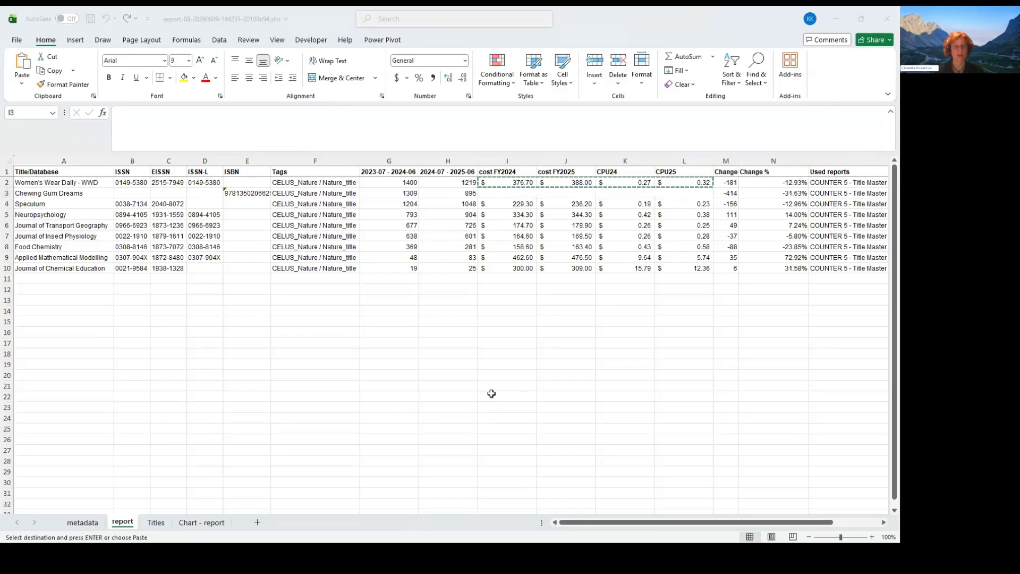
pyautogui.hotkey('alt', 'Tab')
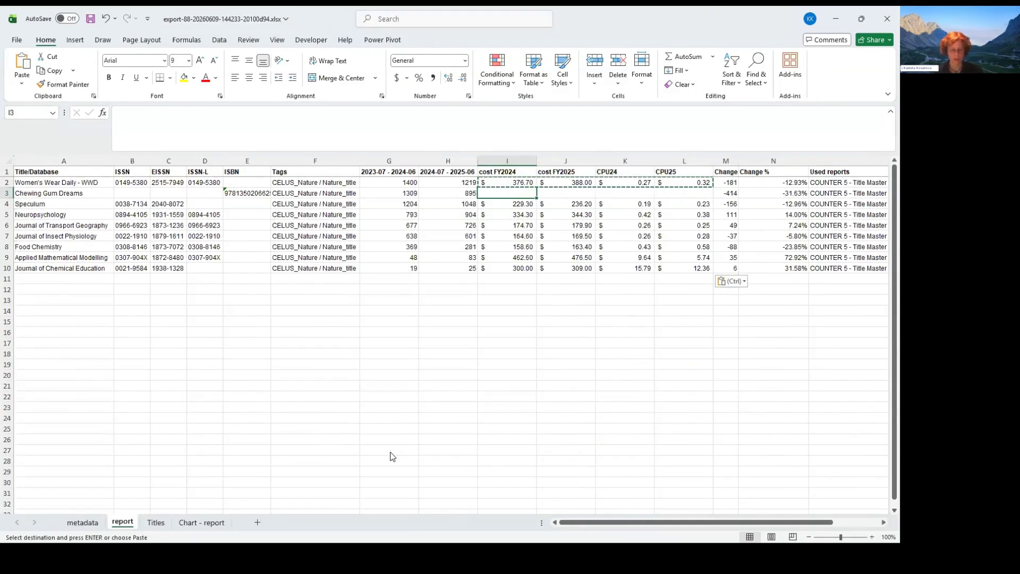
pyautogui.hotkey('alt', 'Tab')
pyautogui.hotkey('alt', 'Tab')
pyautogui.hotkey('alt', 'Tab')
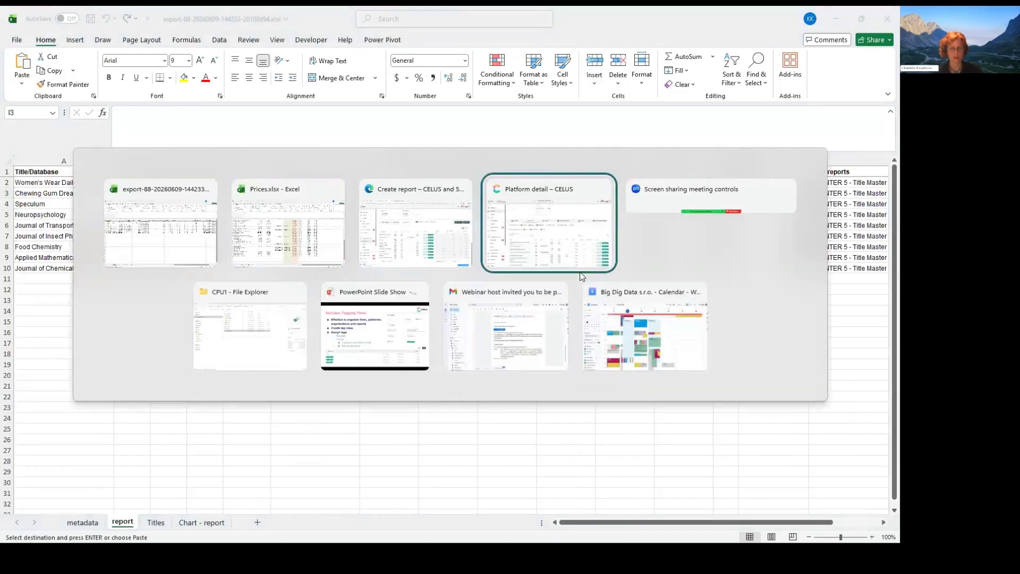
pyautogui.hotkey('alt', 'Tab')
pyautogui.hotkey('alt', 'Tab')
pyautogui.hotkey('alt', 'Tab')
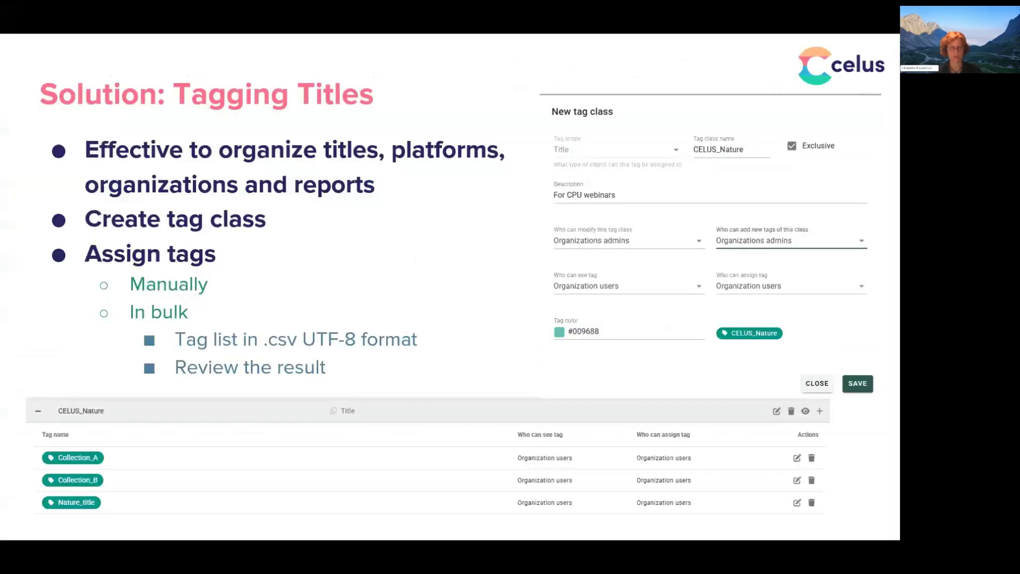
pyautogui.press('Right')
pyautogui.press('Right')
pyautogui.press('Right')
pyautogui.press('Left')
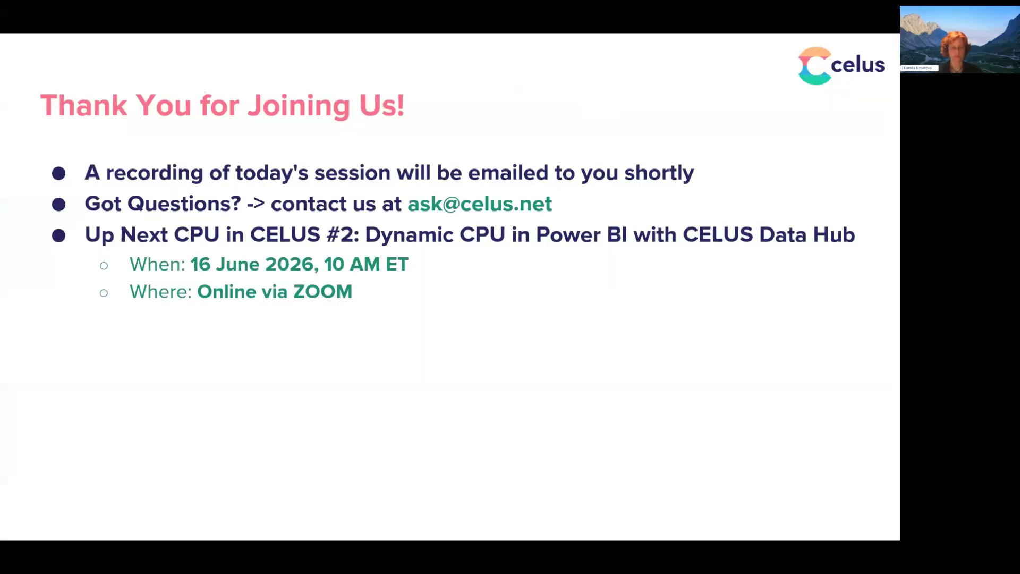